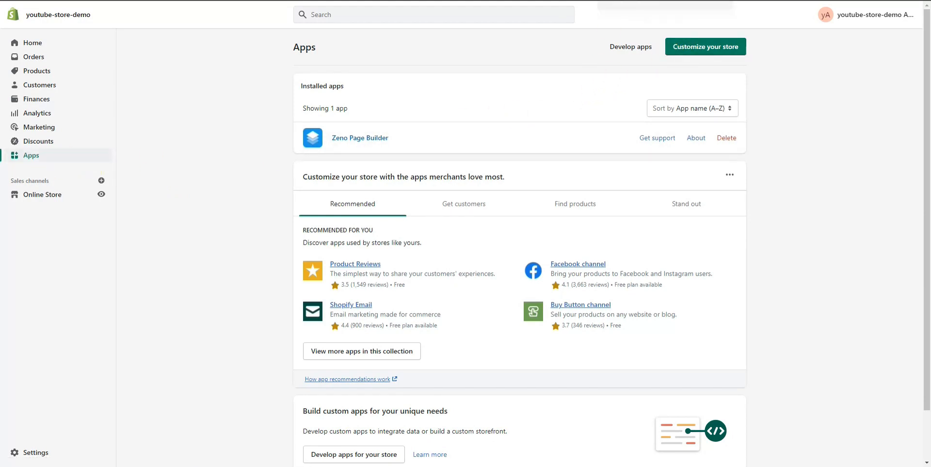
# Step: Search the Shopify App Store for "zeno page builder" and open the Zeno Landing Page Builder listing
pyautogui.click(640, 1)
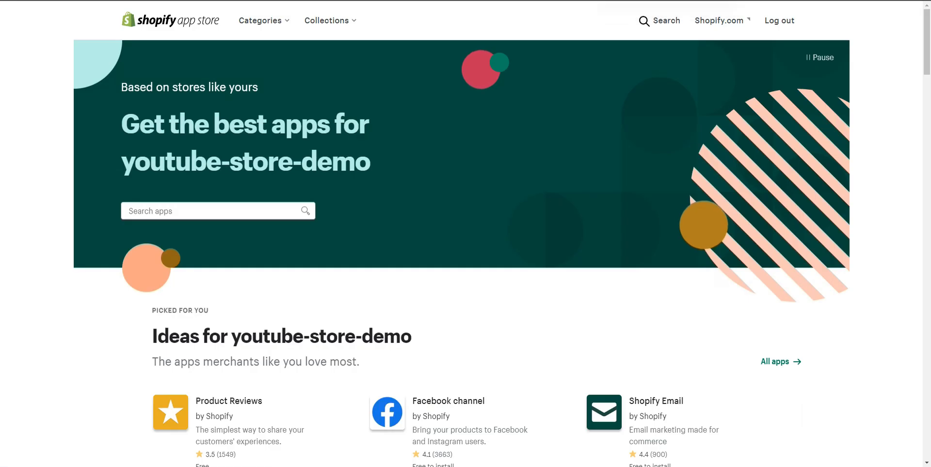
pyautogui.click(202, 206)
pyautogui.write('zeno ')
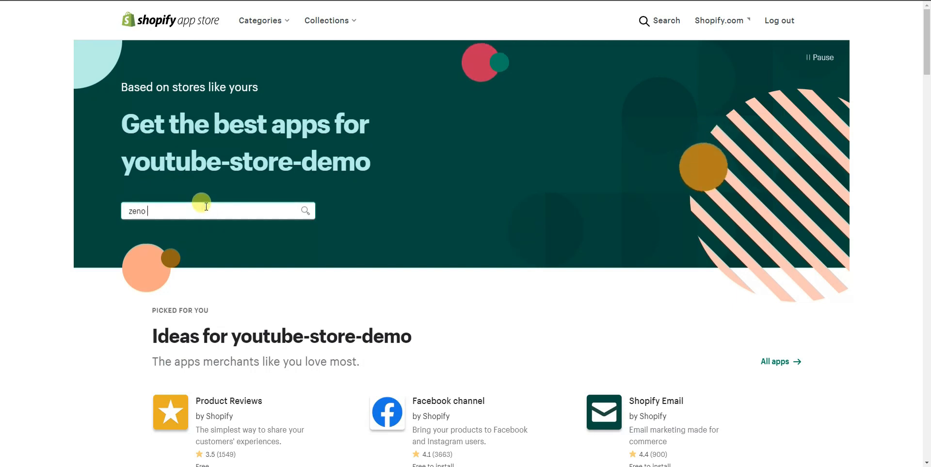
pyautogui.write('page builder')
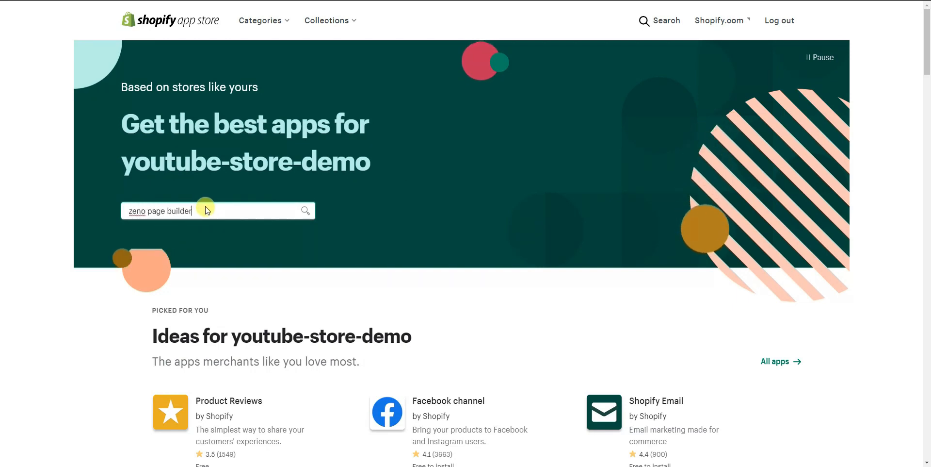
pyautogui.press('Return')
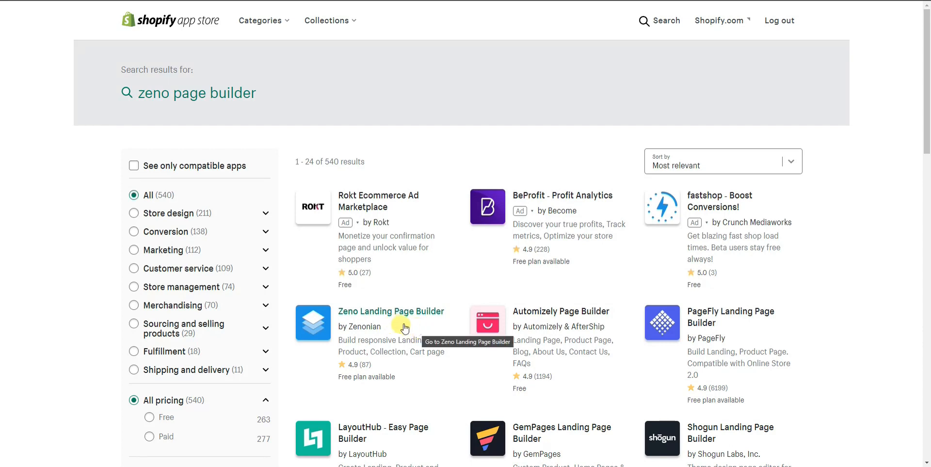
pyautogui.click(409, 308)
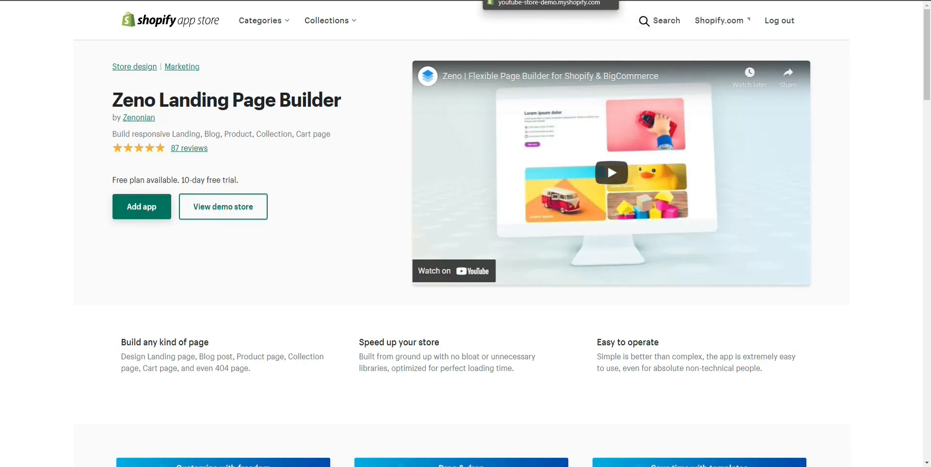
# Step: Switch to Zeno Builder and start a new landing page
pyautogui.click(523, 1)
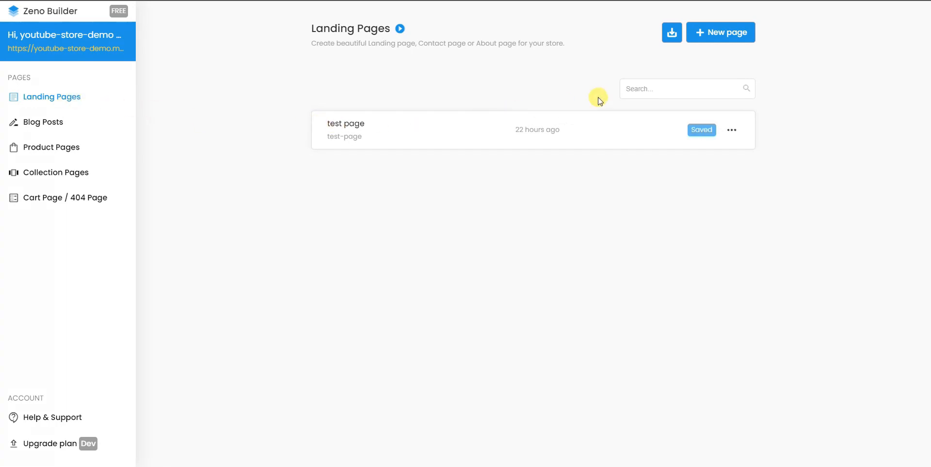
pyautogui.click(734, 41)
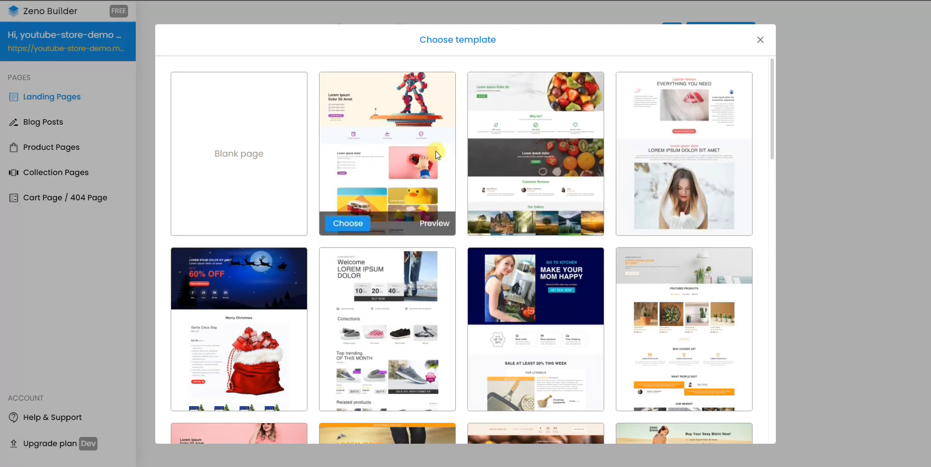
# Step: Preview the Christmas "60% OFF" template in tablet, mobile and desktop layouts, look through its sections and return to the template list
pyautogui.scroll(-2, 429, 233)
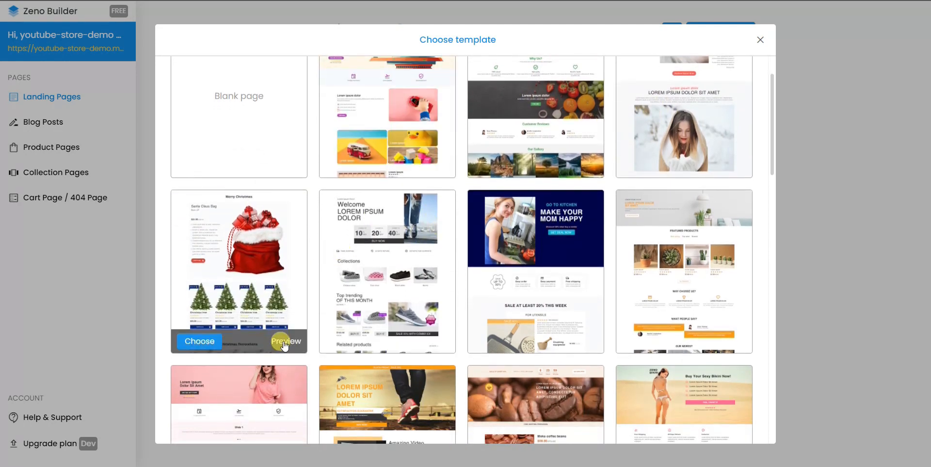
pyautogui.click(284, 342)
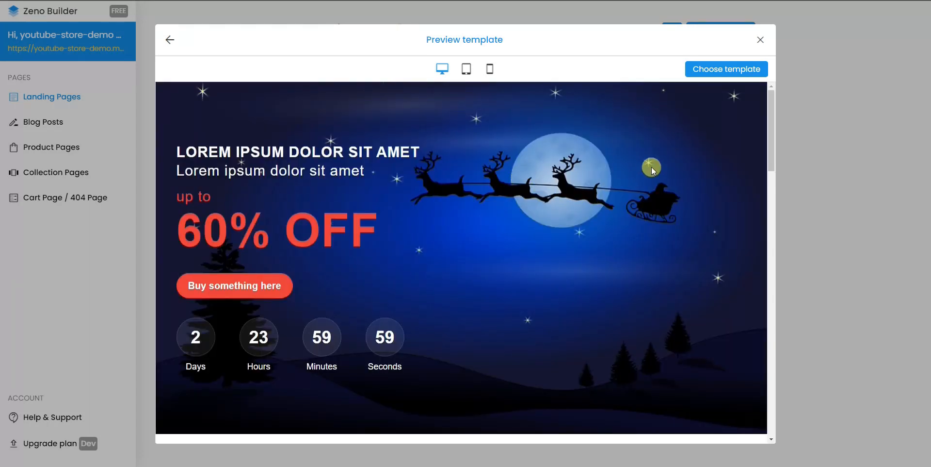
pyautogui.click(467, 70)
pyautogui.click(490, 69)
pyautogui.click(466, 69)
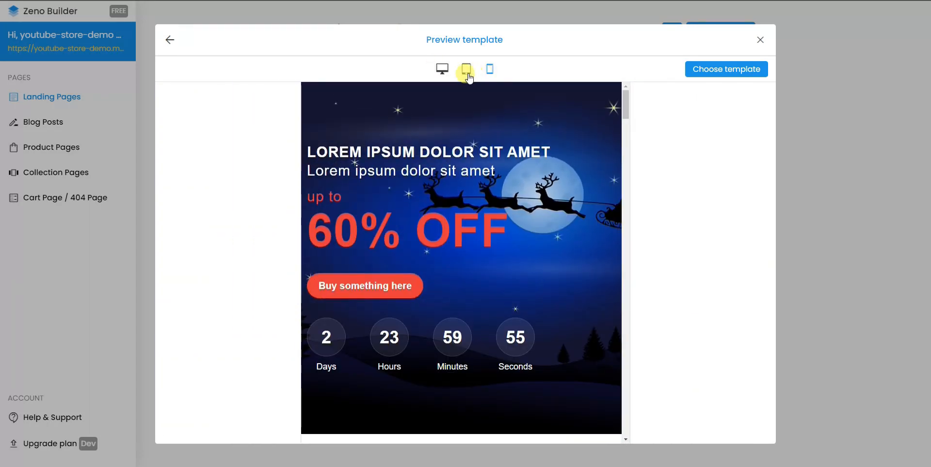
pyautogui.click(442, 69)
pyautogui.scroll(-10, 592, 177)
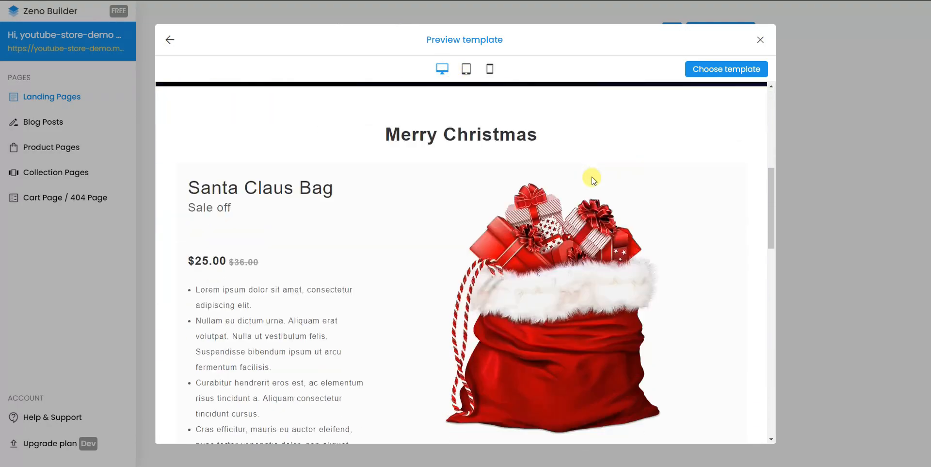
pyautogui.scroll(-12, 592, 176)
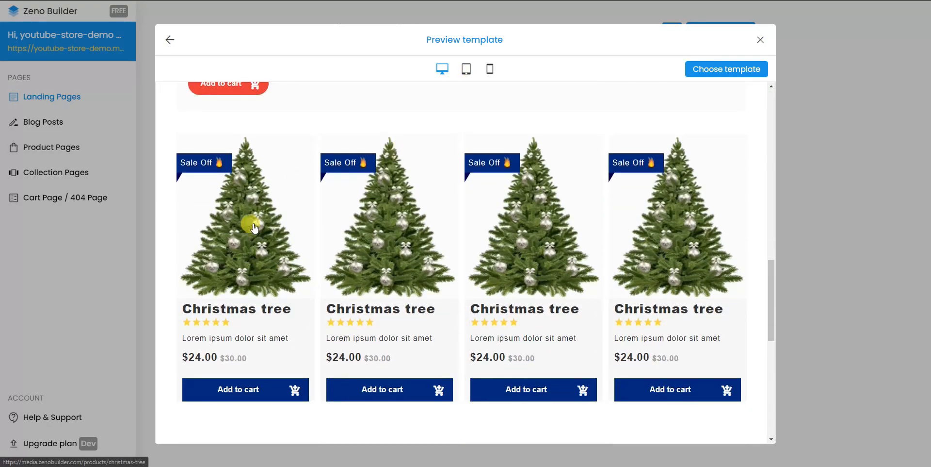
pyautogui.scroll(15, 426, 252)
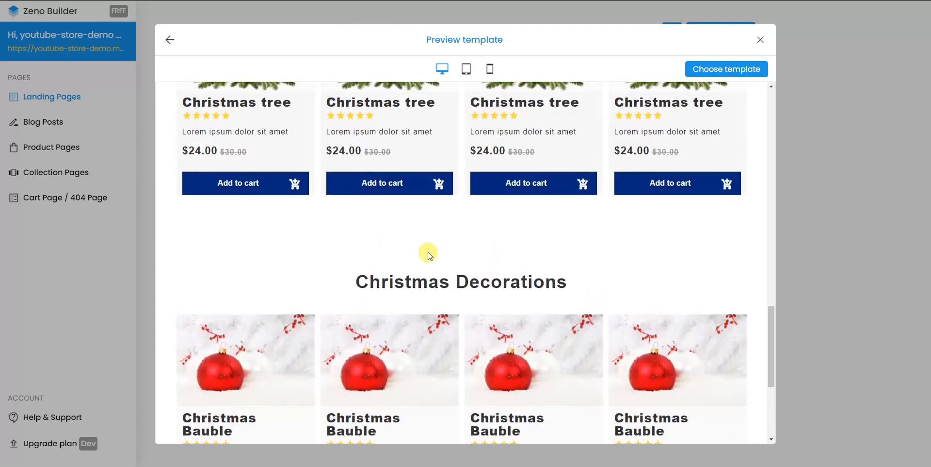
pyautogui.click(170, 40)
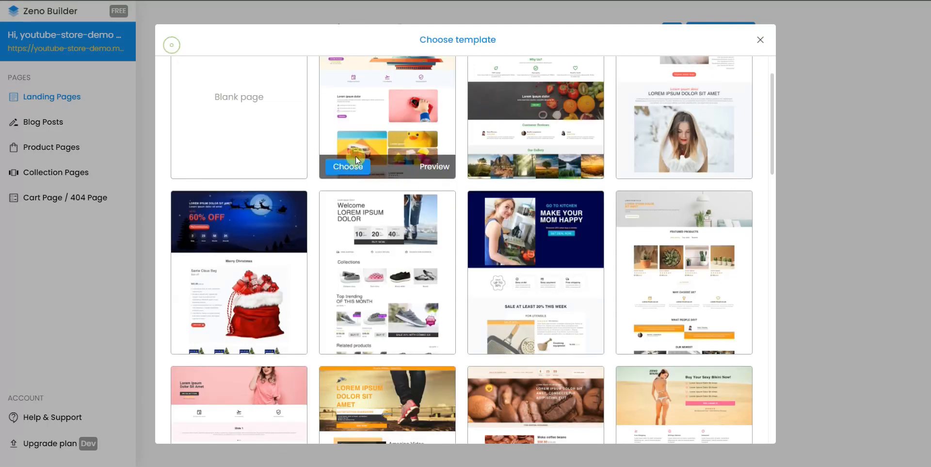
# Step: Preview the orange Black Friday template with the running shoes and choose it for the new page
pyautogui.scroll(-3, 700, 305)
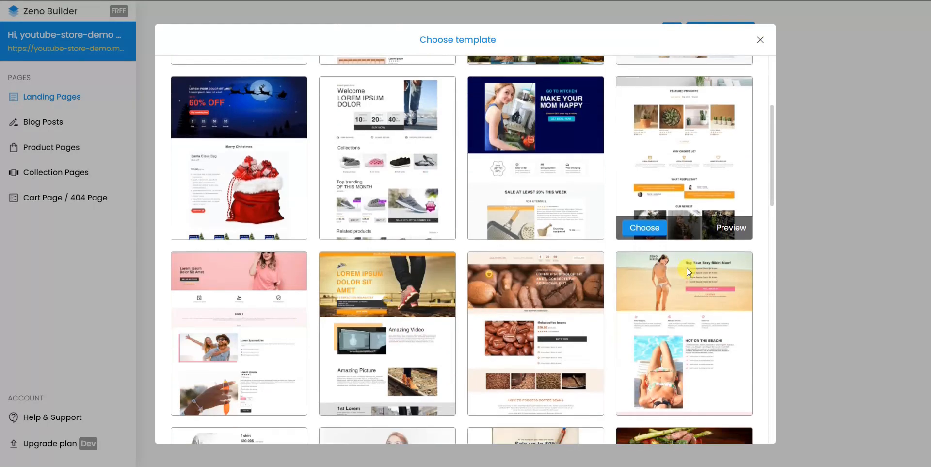
pyautogui.click(435, 344)
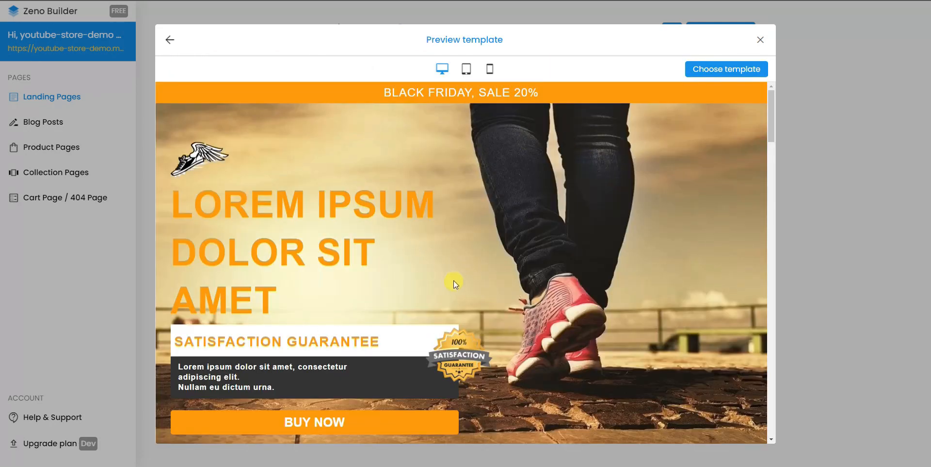
pyautogui.click(706, 72)
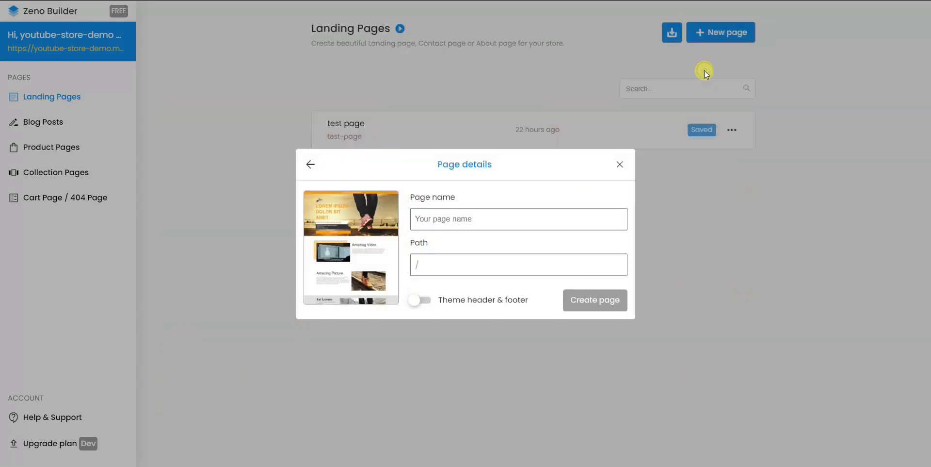
# Step: Name the page template-page with the path /template-page, keep the theme header and footer off, and create it
pyautogui.click(472, 221)
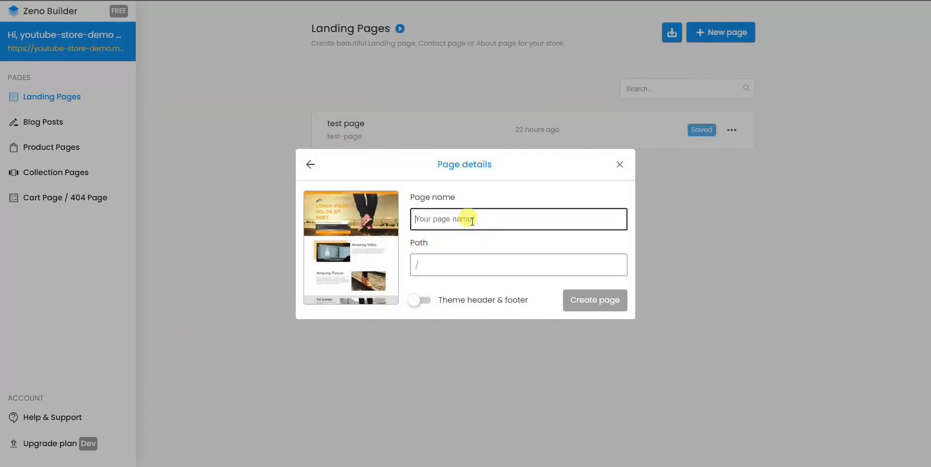
pyautogui.write('template-page')
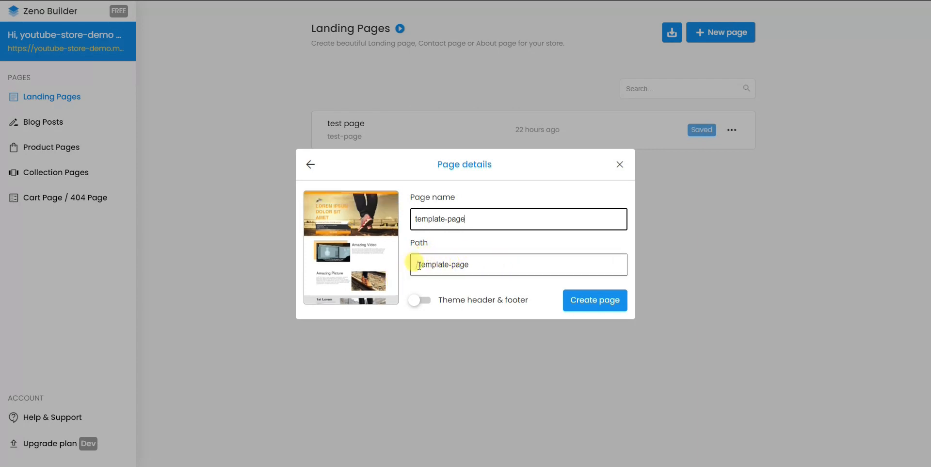
pyautogui.moveTo(421, 264); pyautogui.dragTo(478, 262)
pyautogui.click(479, 258)
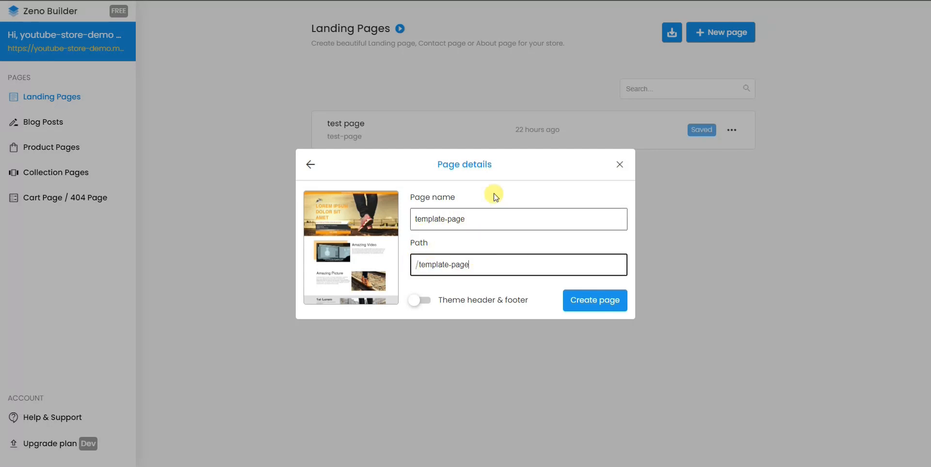
pyautogui.click(426, 299)
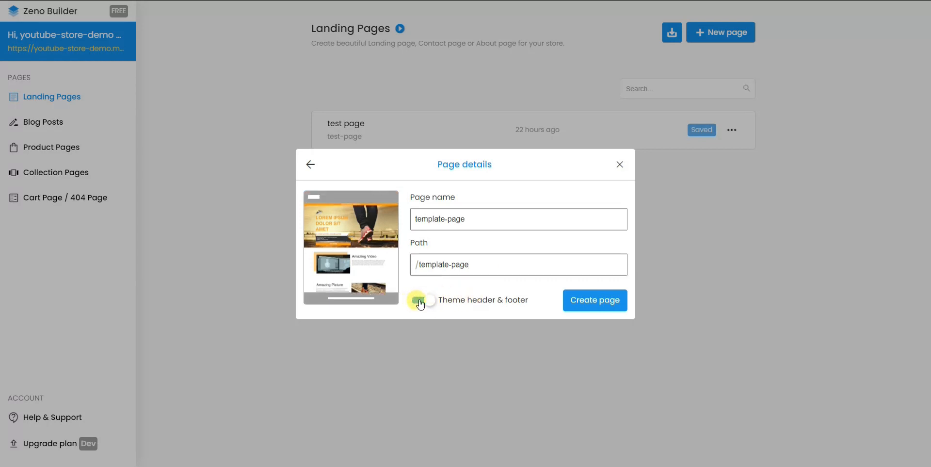
pyautogui.click(420, 302)
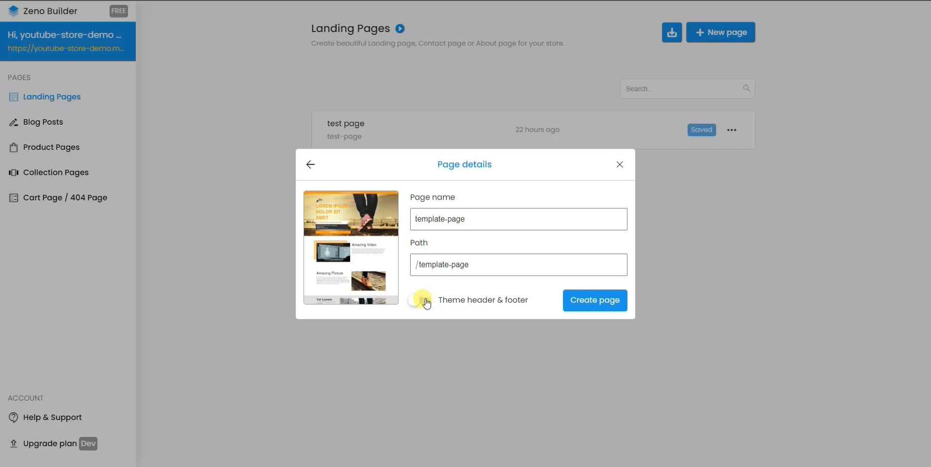
pyautogui.click(599, 301)
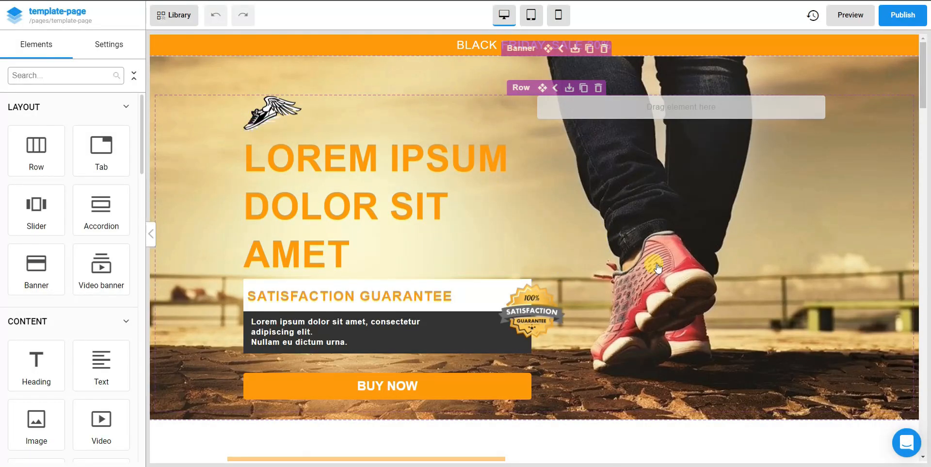
# Step: Replace the banner's "LOREM IPSUM DOLOR SIT AMET" heading with "edit this text"
pyautogui.scroll(-4, 671, 201)
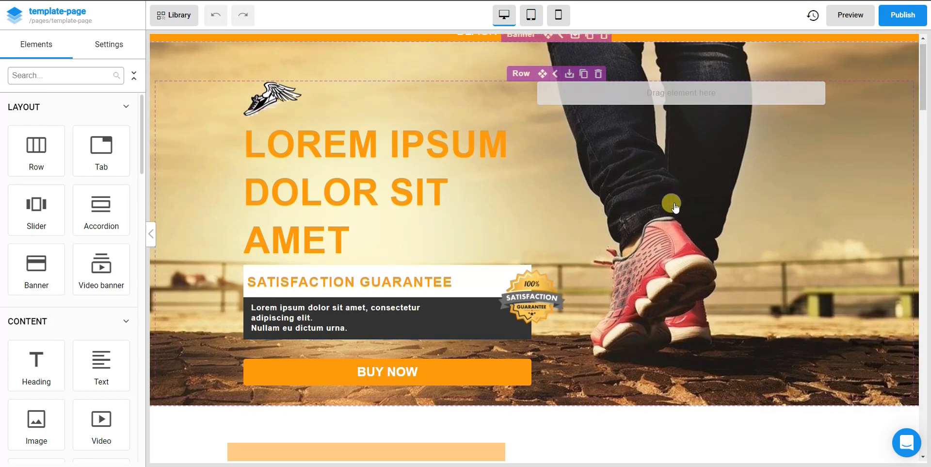
pyautogui.scroll(4, 494, 67)
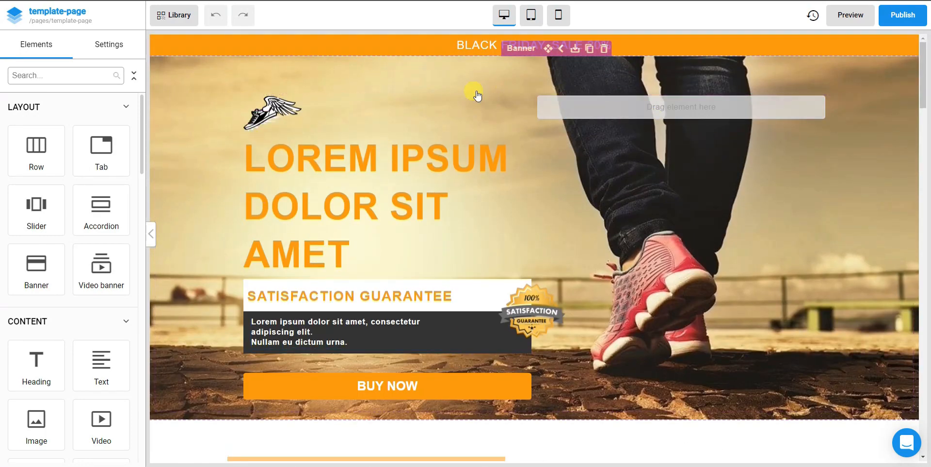
pyautogui.click(480, 48)
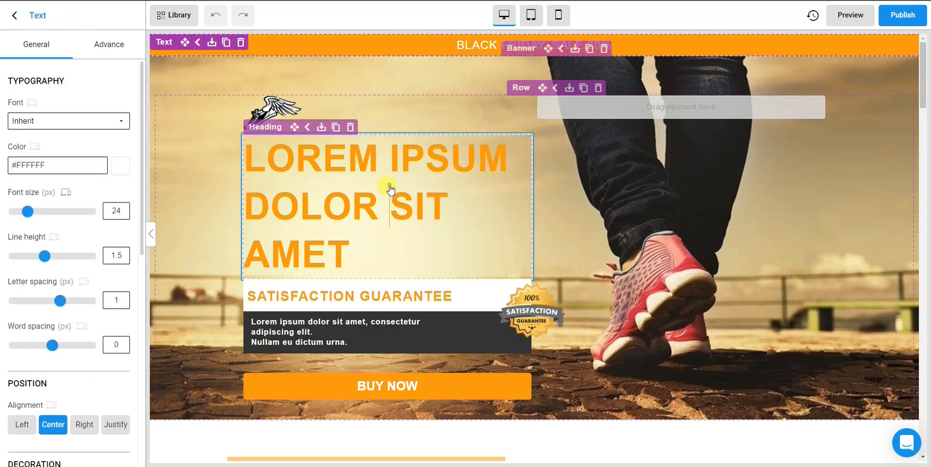
pyautogui.click(356, 214)
pyautogui.moveTo(349, 253); pyautogui.dragTo(262, 173)
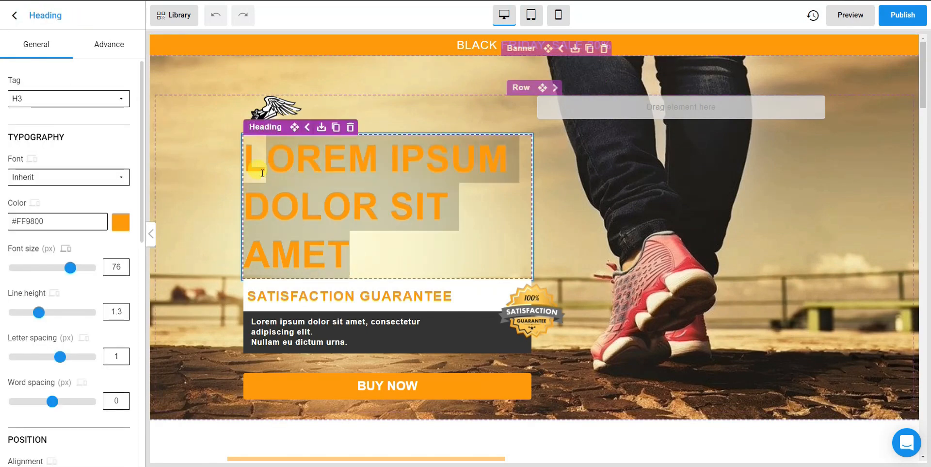
pyautogui.press('BackSpace')
pyautogui.press('BackSpace')
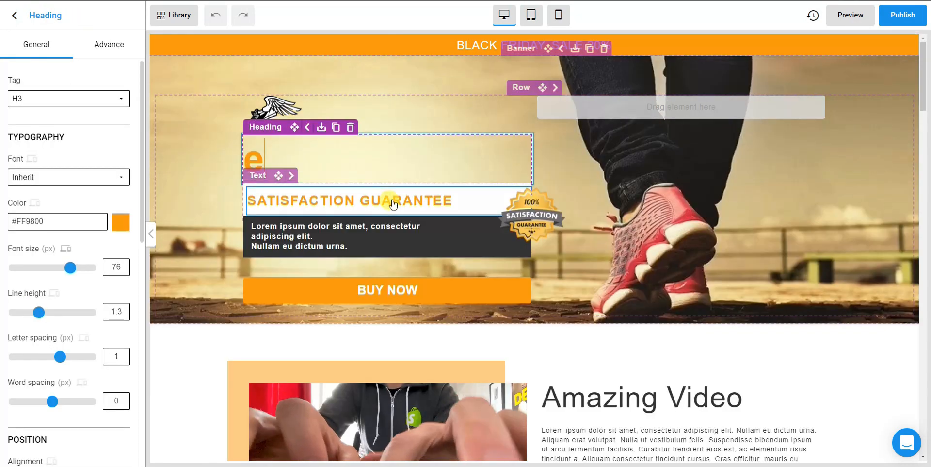
pyautogui.write('edit this text')
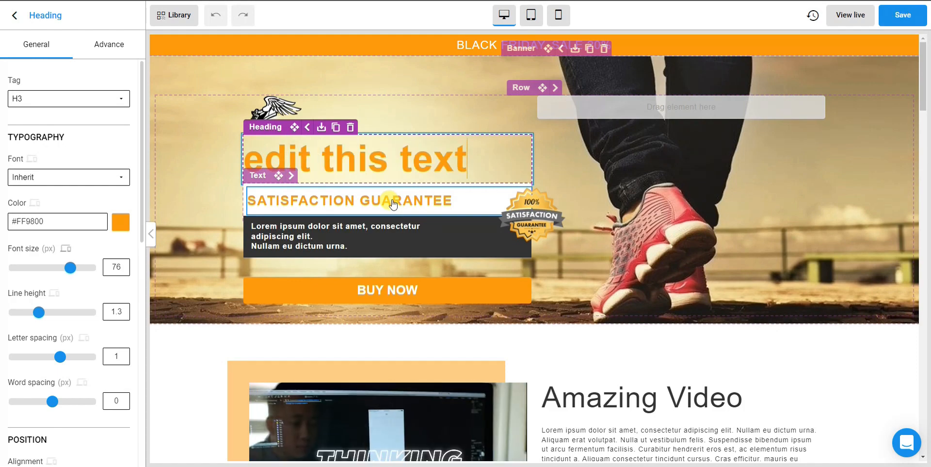
# Step: Look over the video section below the banner and leave the editor without saving the changes
pyautogui.click(639, 279)
pyautogui.scroll(-4, 639, 280)
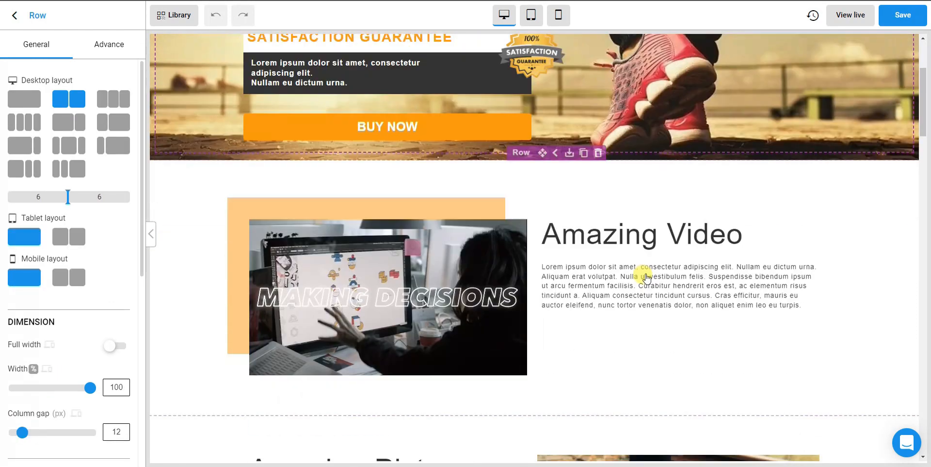
pyautogui.scroll(4, 655, 270)
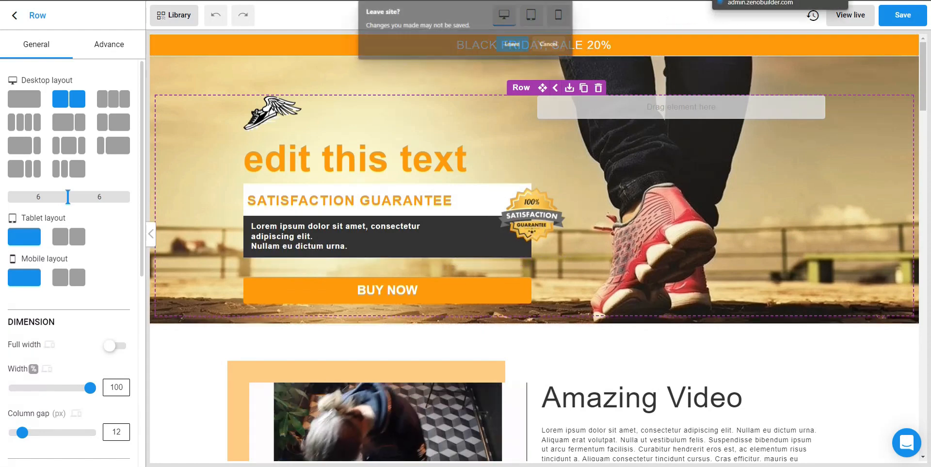
pyautogui.click(513, 45)
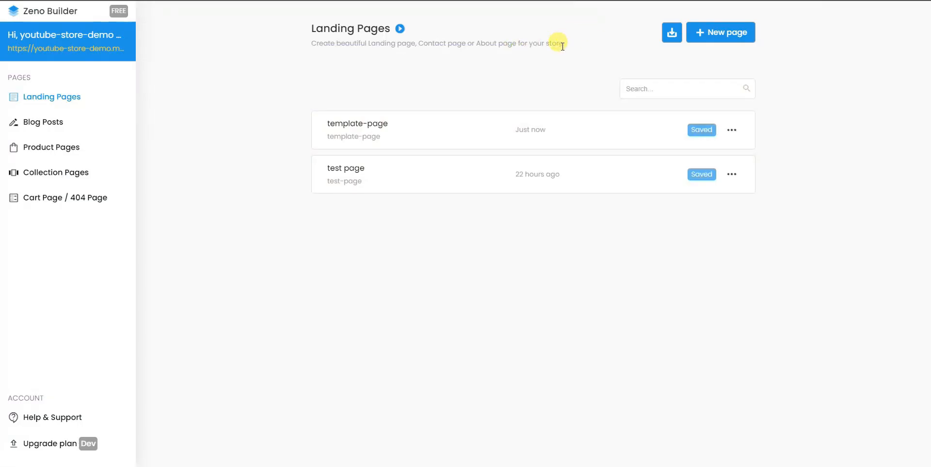
# Step: Create a blank landing page named tea with the path /tea and the theme header and footer turned off
pyautogui.click(726, 37)
pyautogui.scroll(5, 443, 187)
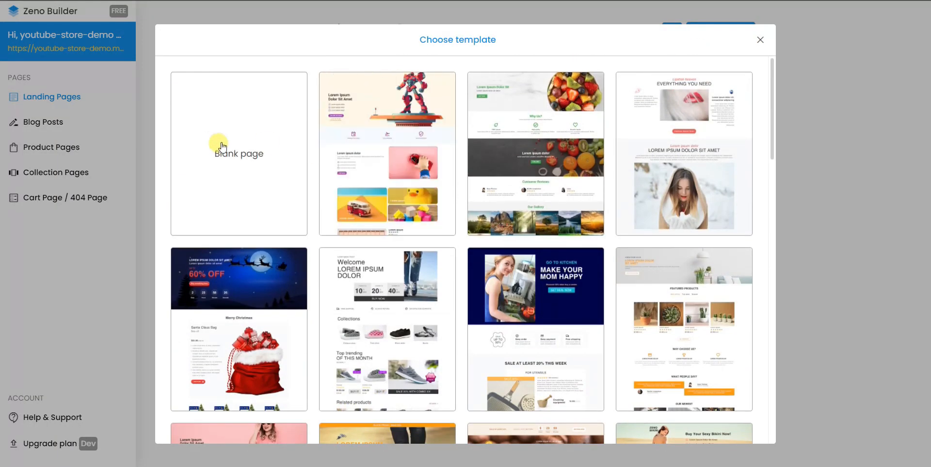
pyautogui.click(244, 159)
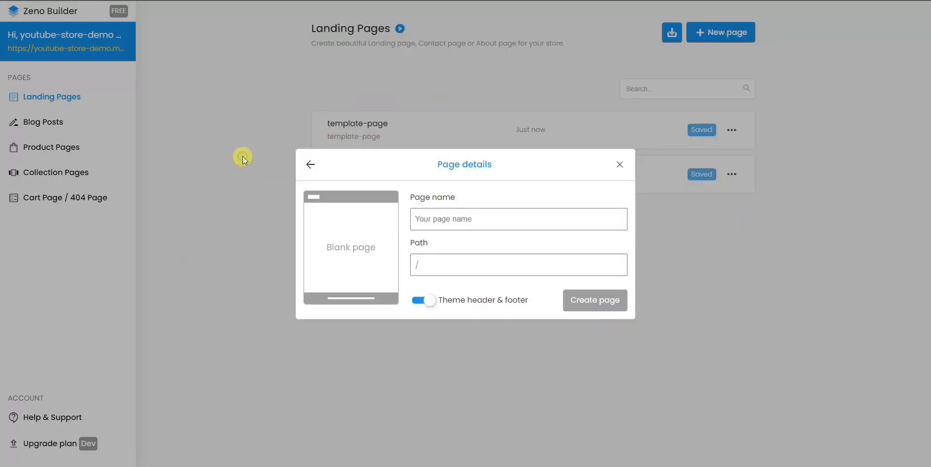
pyautogui.click(462, 216)
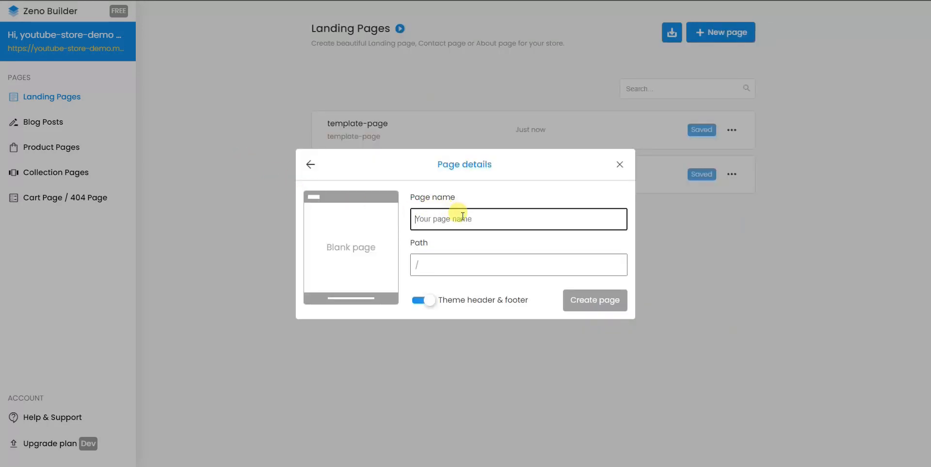
pyautogui.write('tea')
pyautogui.click(417, 299)
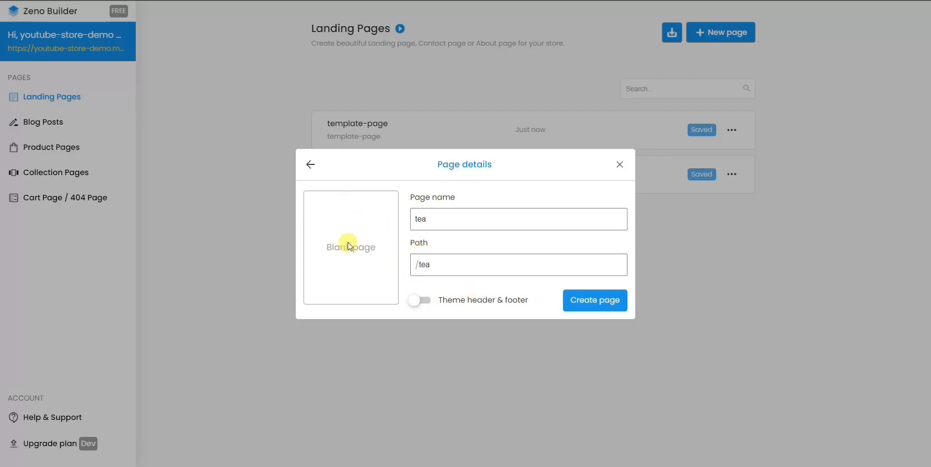
pyautogui.click(598, 297)
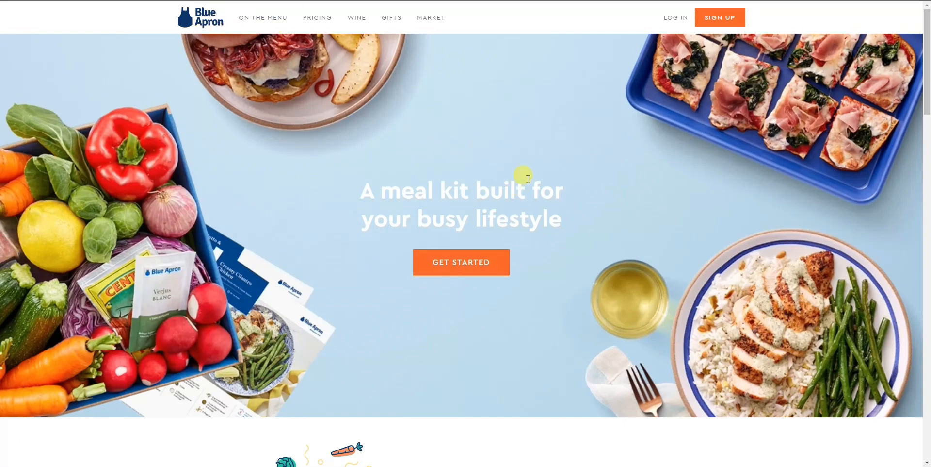
# Step: Look through the Blue Apron home page as a landing page example, from the hero image down to the footer
pyautogui.scroll(-20, 528, 178)
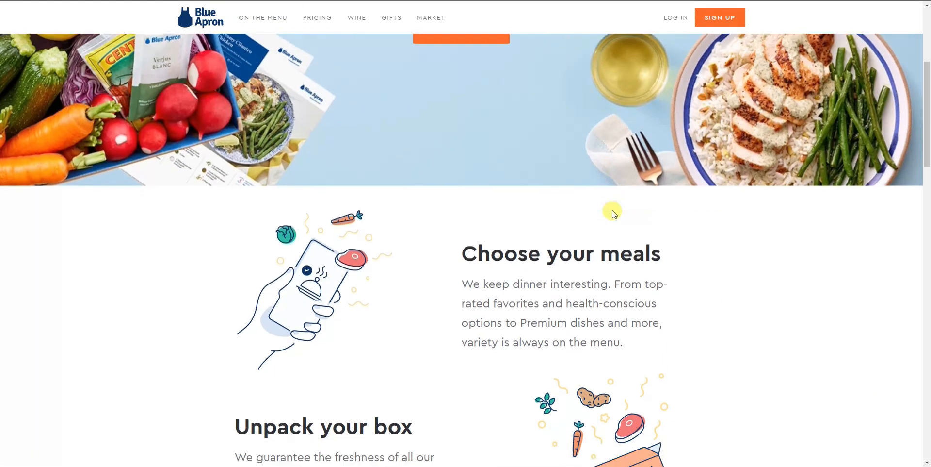
pyautogui.scroll(-5, 717, 226)
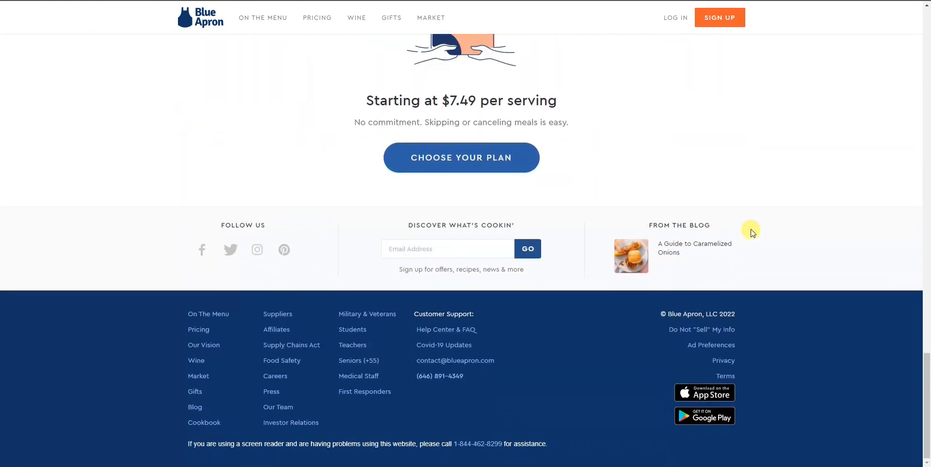
pyautogui.scroll(20, 752, 231)
pyautogui.scroll(10, 751, 234)
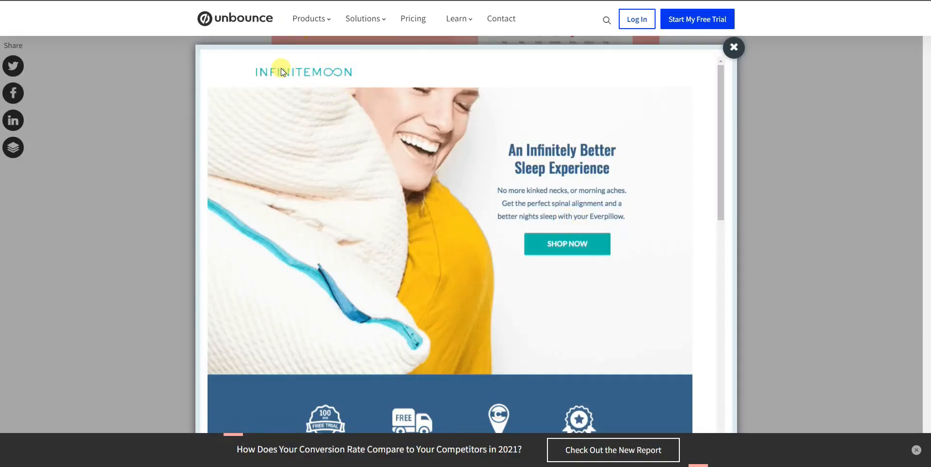
# Step: Examine the Infinite Moon landing page example on the Unbounce site, including its benefits band and products section
pyautogui.scroll(-15, 576, 162)
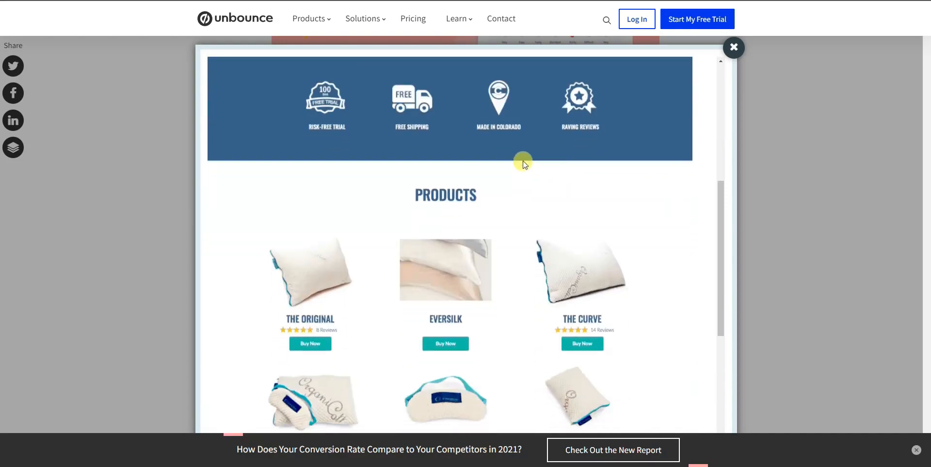
pyautogui.scroll(15, 492, 174)
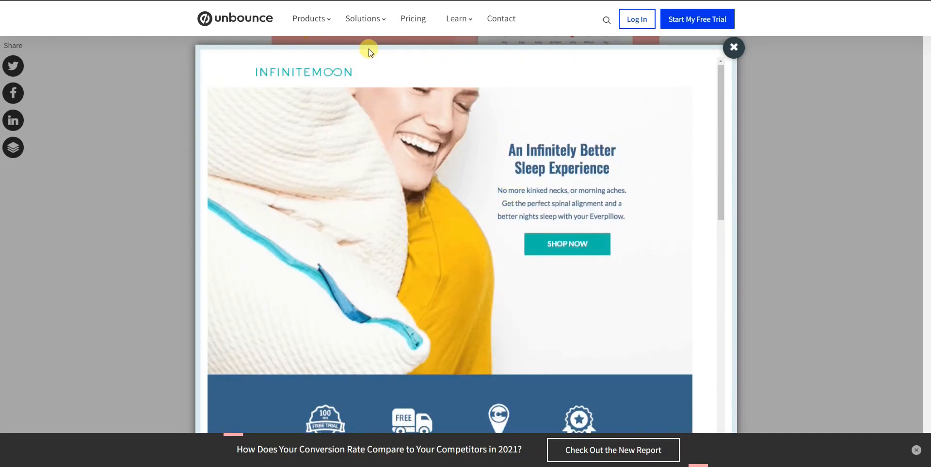
pyautogui.moveTo(362, 35)
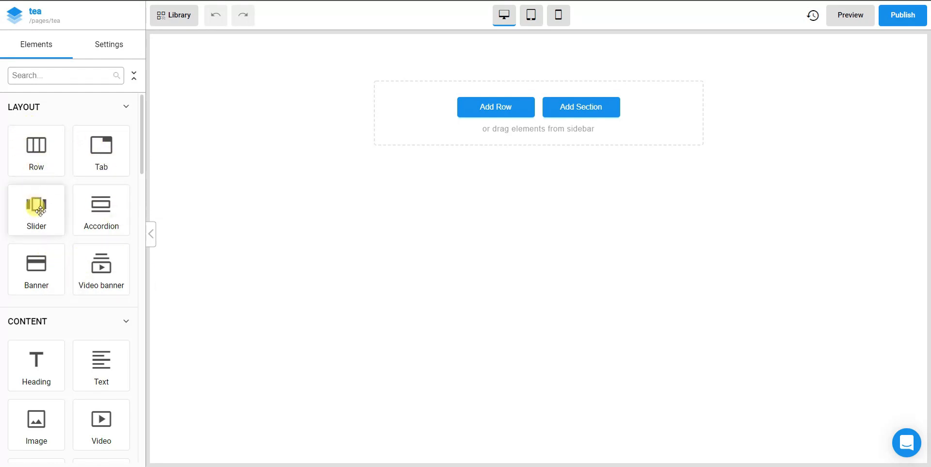
# Step: Try out a video banner on the empty tea page, check its YouTube/Vimeo URL setting, and remove the banner
pyautogui.moveTo(36, 146); pyautogui.dragTo(164, 164)
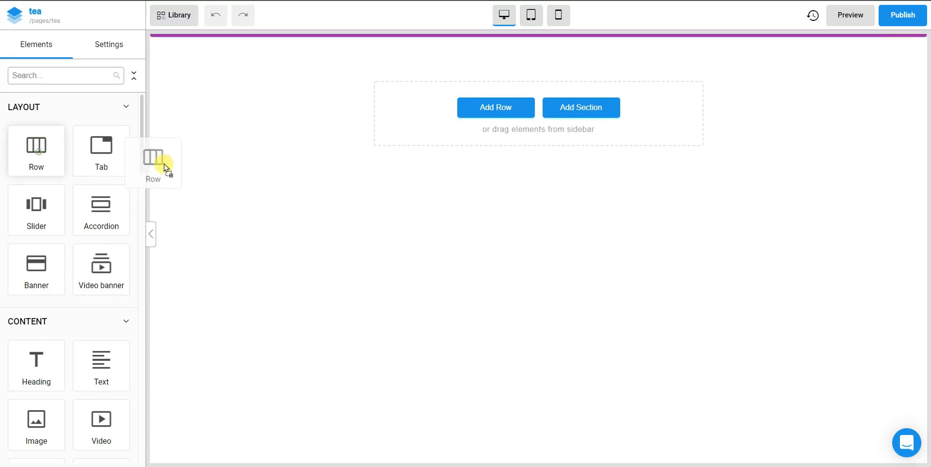
pyautogui.moveTo(488, 123); pyautogui.dragTo(37, 144)
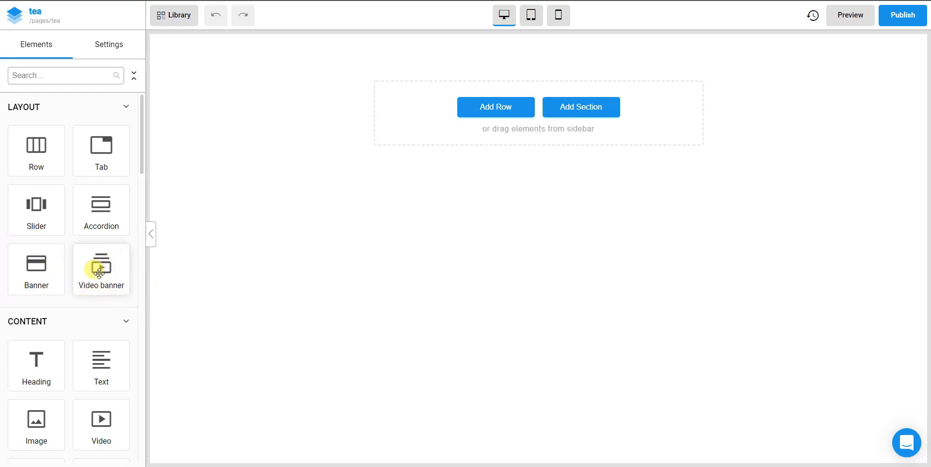
pyautogui.moveTo(99, 266); pyautogui.dragTo(513, 131)
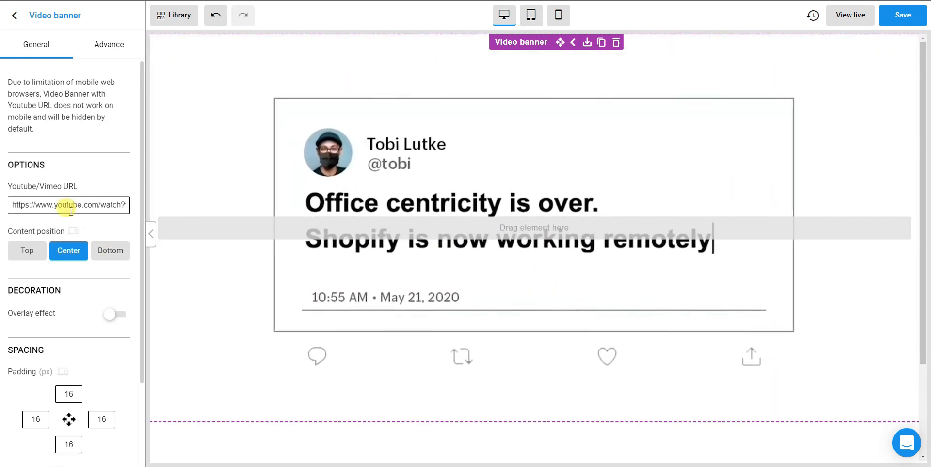
pyautogui.moveTo(13, 204); pyautogui.dragTo(132, 204)
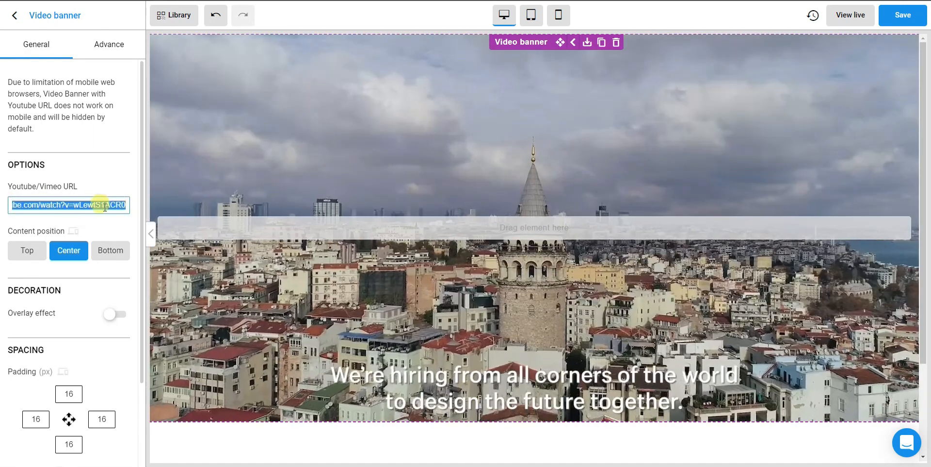
pyautogui.click(50, 205)
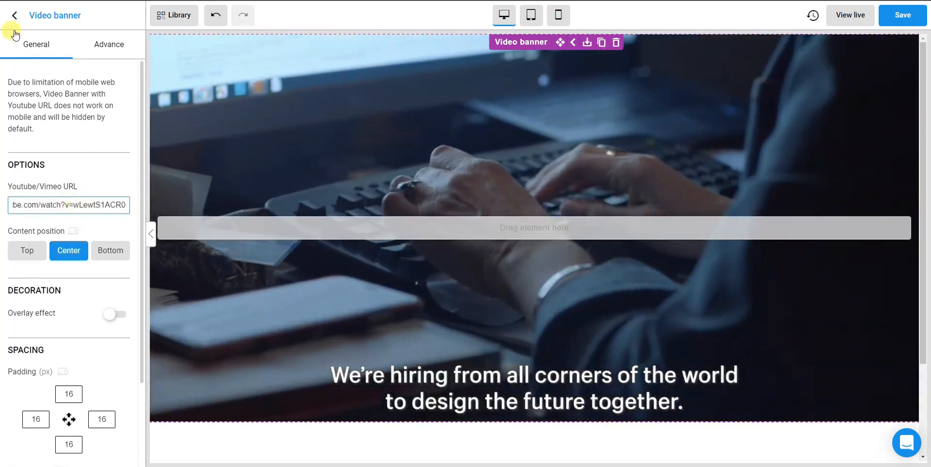
pyautogui.click(16, 21)
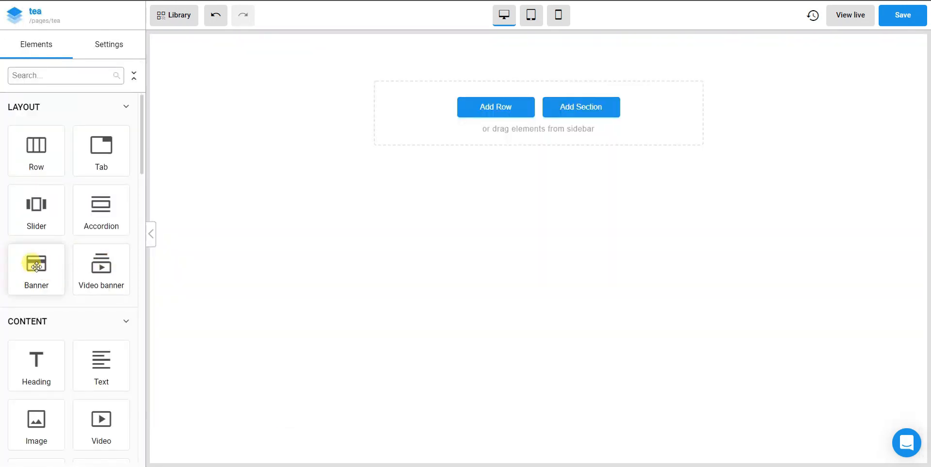
# Step: Try out a slider on the empty page and delete it
pyautogui.moveTo(36, 211); pyautogui.dragTo(547, 129)
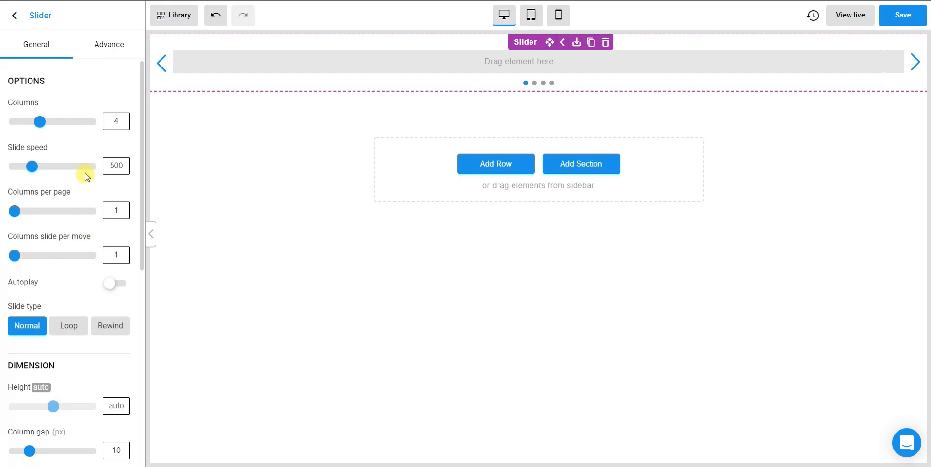
pyautogui.click(14, 16)
pyautogui.click(605, 43)
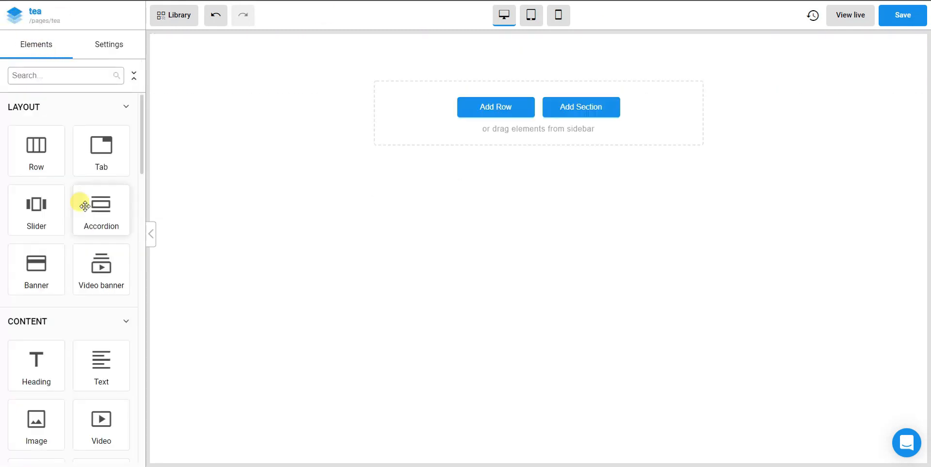
pyautogui.scroll(-1, 75, 214)
pyautogui.scroll(-1, 40, 293)
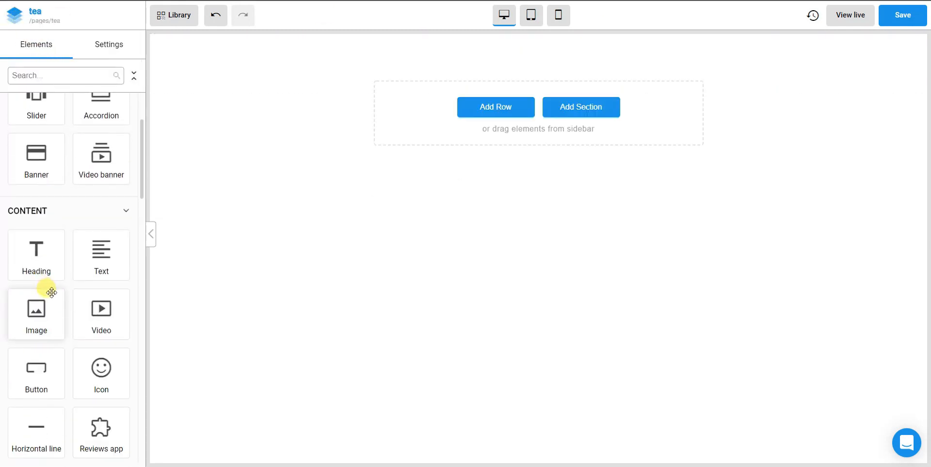
pyautogui.scroll(2, 58, 201)
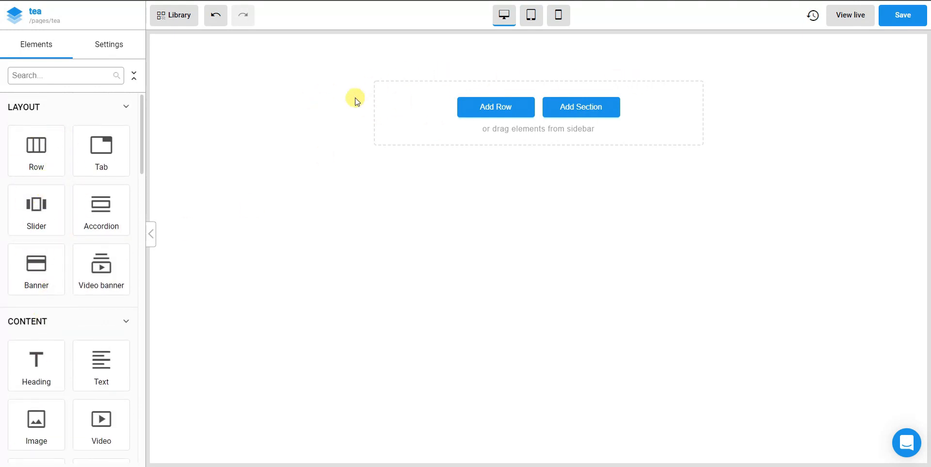
pyautogui.scroll(-3, 64, 244)
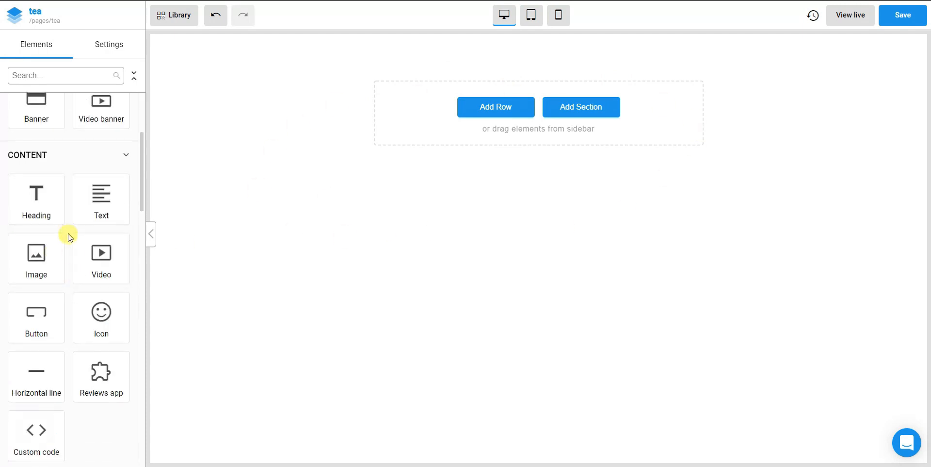
pyautogui.scroll(3, 56, 319)
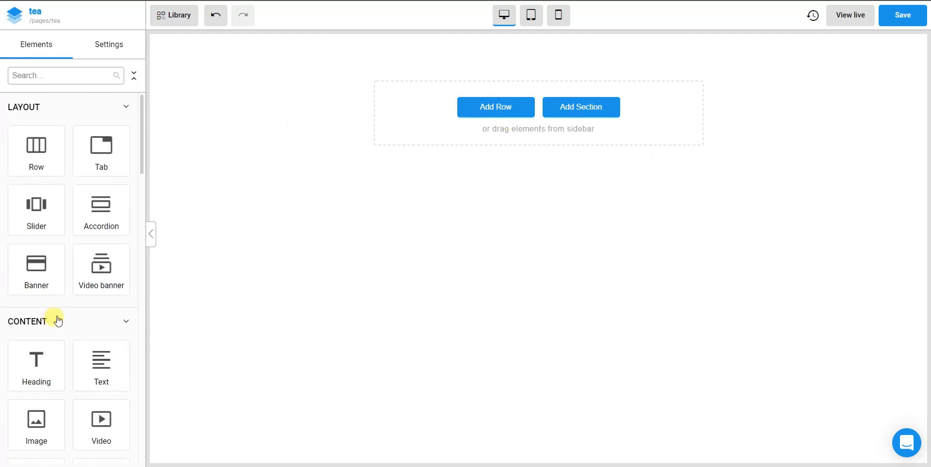
# Step: Add a row to the page and set its desktop layout to four equal columns
pyautogui.moveTo(103, 169); pyautogui.dragTo(537, 108)
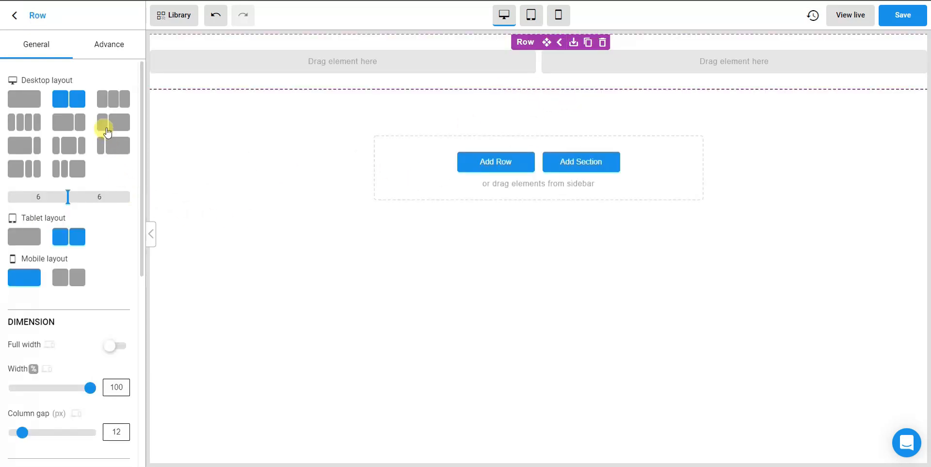
pyautogui.click(26, 125)
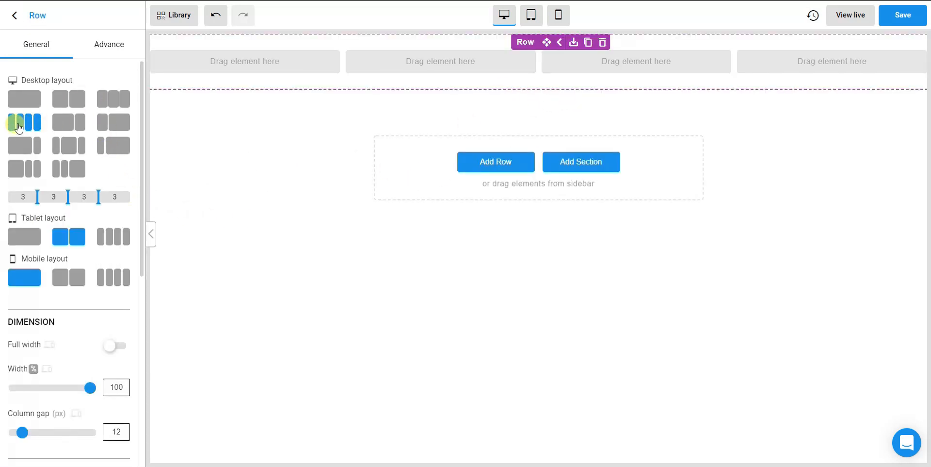
pyautogui.scroll(-5, 47, 291)
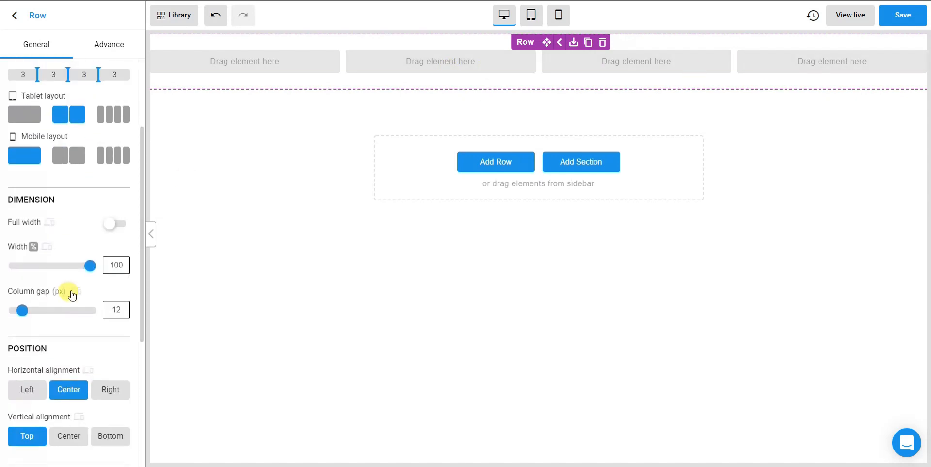
pyautogui.scroll(2, 71, 289)
pyautogui.click(18, 24)
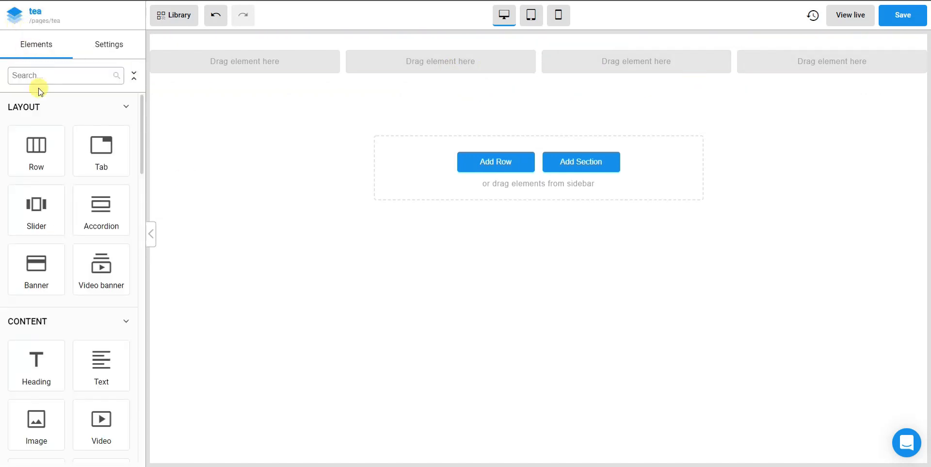
# Step: Place a heading in the row's first column and an image in the second column
pyautogui.scroll(-2, 68, 184)
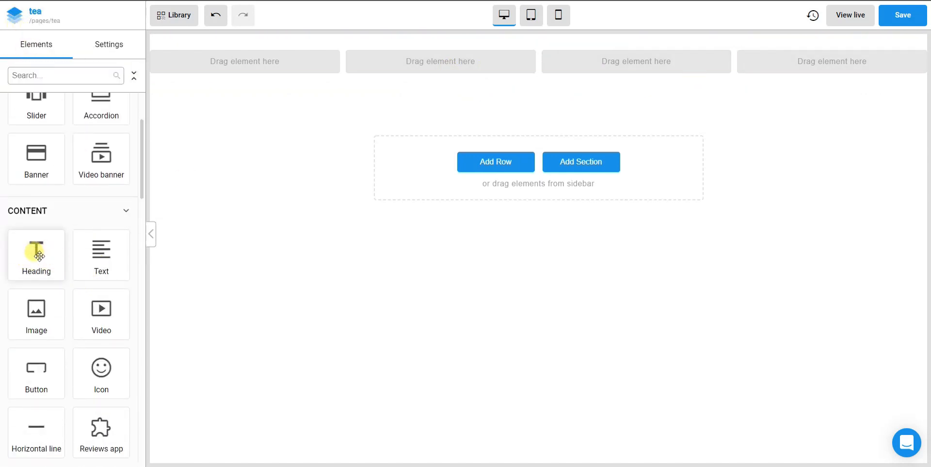
pyautogui.moveTo(39, 256); pyautogui.dragTo(286, 58)
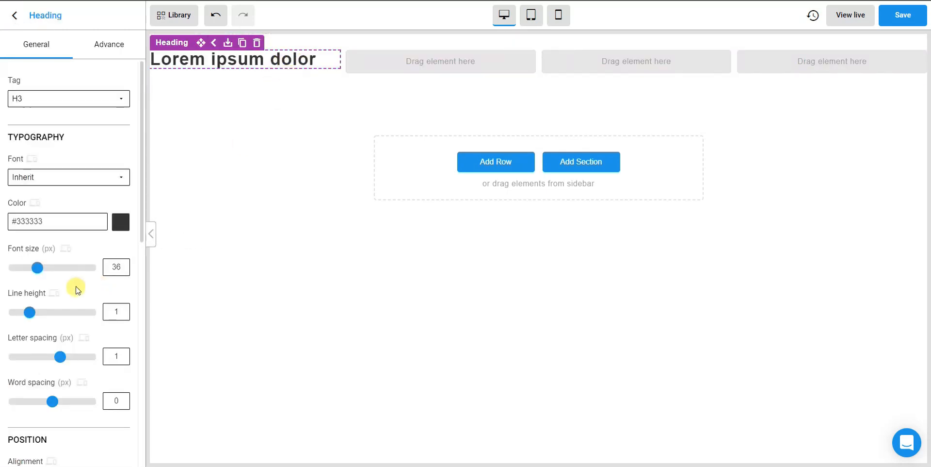
pyautogui.click(15, 15)
pyautogui.moveTo(39, 313); pyautogui.dragTo(416, 69)
pyautogui.click(11, 16)
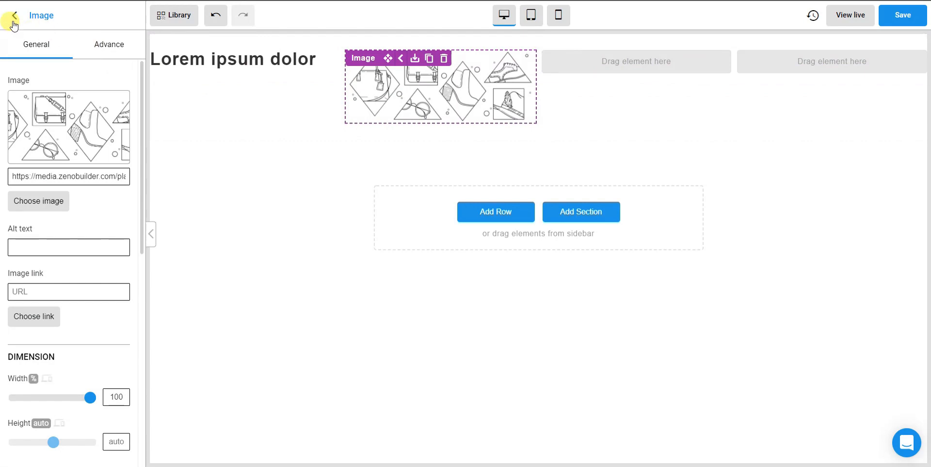
# Step: Place a video in the row's third column and a custom code element in the fourth column
pyautogui.moveTo(100, 308); pyautogui.dragTo(616, 71)
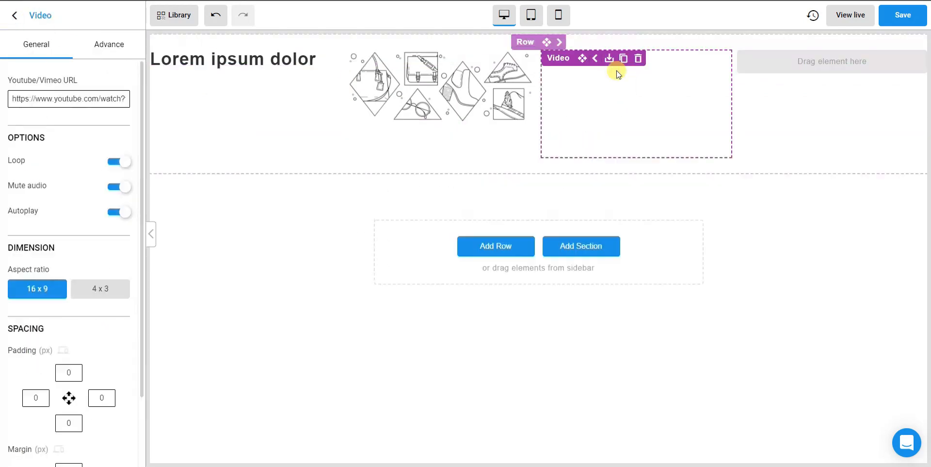
pyautogui.click(12, 15)
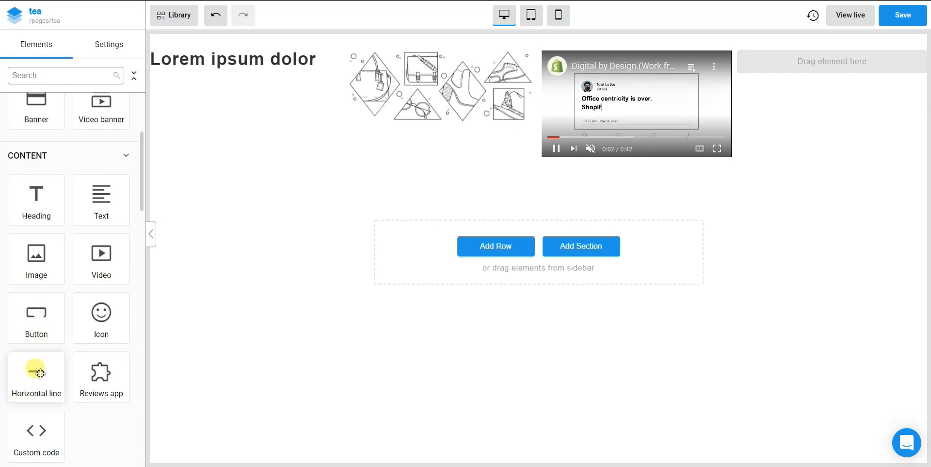
pyautogui.moveTo(37, 436); pyautogui.dragTo(829, 63)
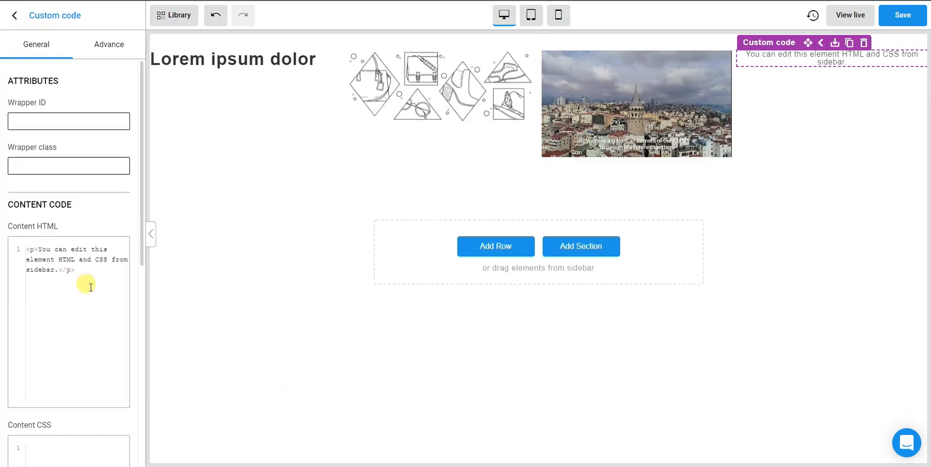
pyautogui.click(16, 20)
pyautogui.scroll(1, 93, 254)
pyautogui.scroll(-1, 46, 192)
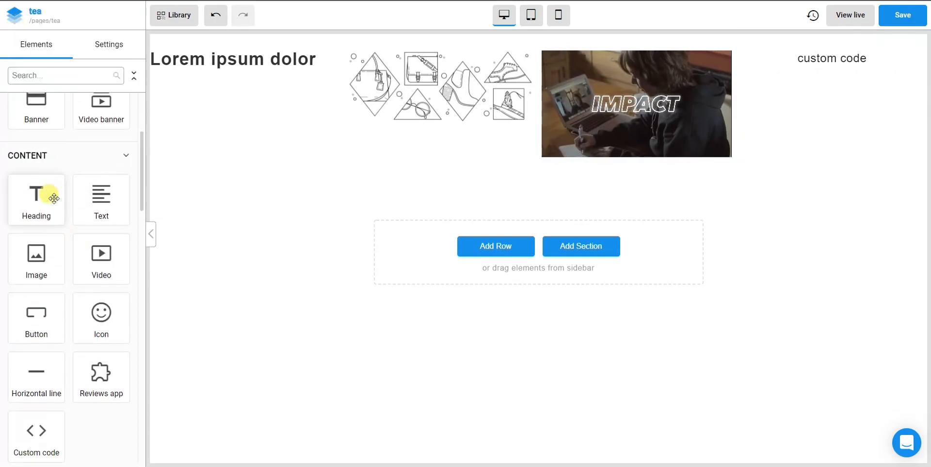
pyautogui.scroll(3, 63, 268)
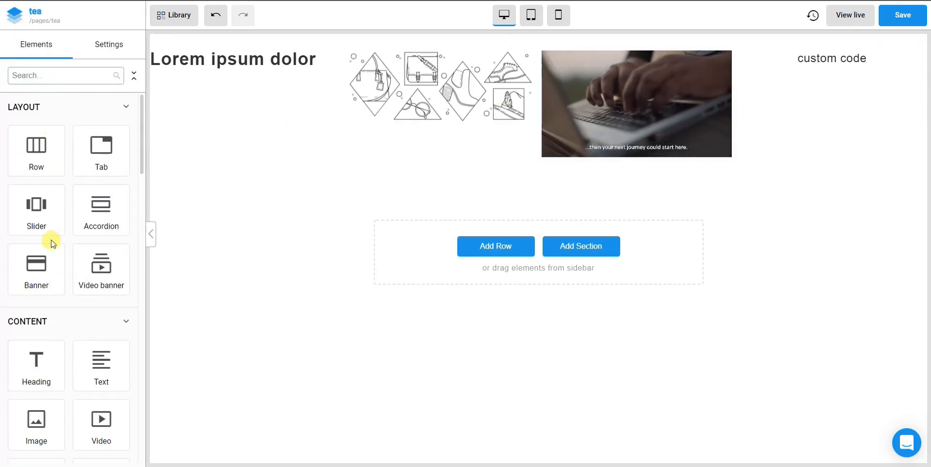
# Step: Look through the layout, content, booster, social and product elements available for the page
pyautogui.scroll(-3, 50, 242)
pyautogui.scroll(-6, 51, 257)
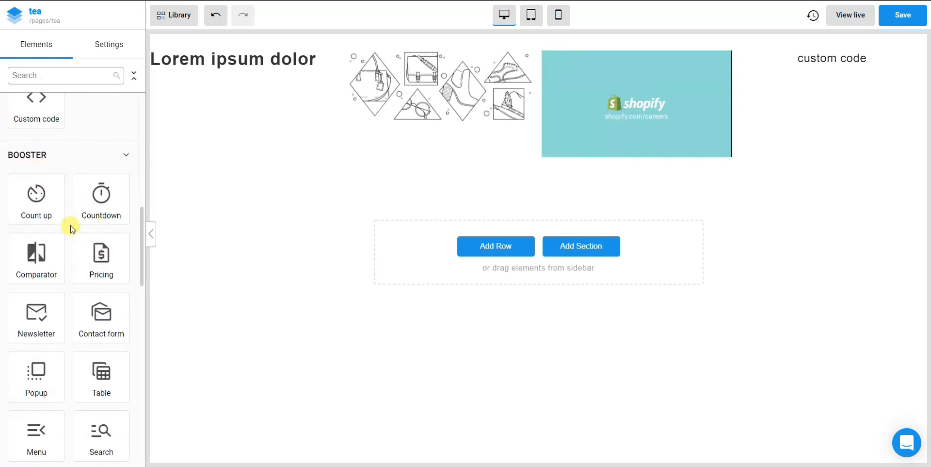
pyautogui.scroll(-1, 80, 247)
pyautogui.scroll(7, 83, 272)
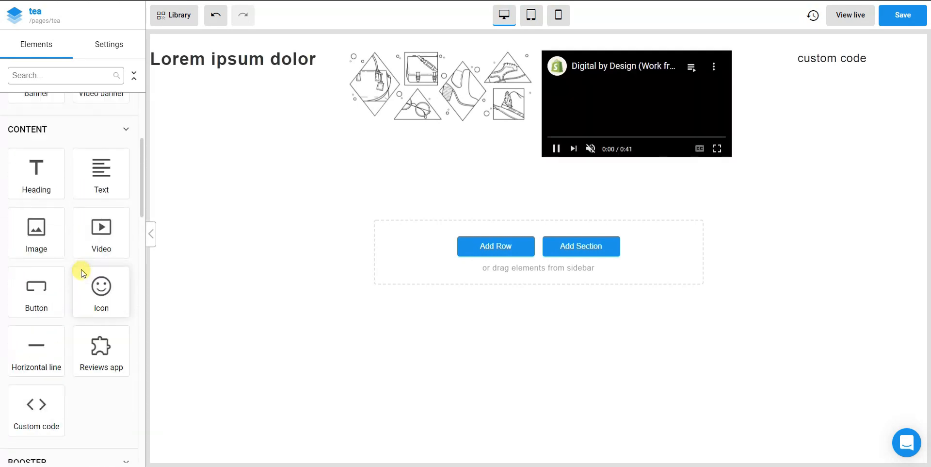
pyautogui.scroll(-4, 75, 256)
pyautogui.scroll(-1, 73, 258)
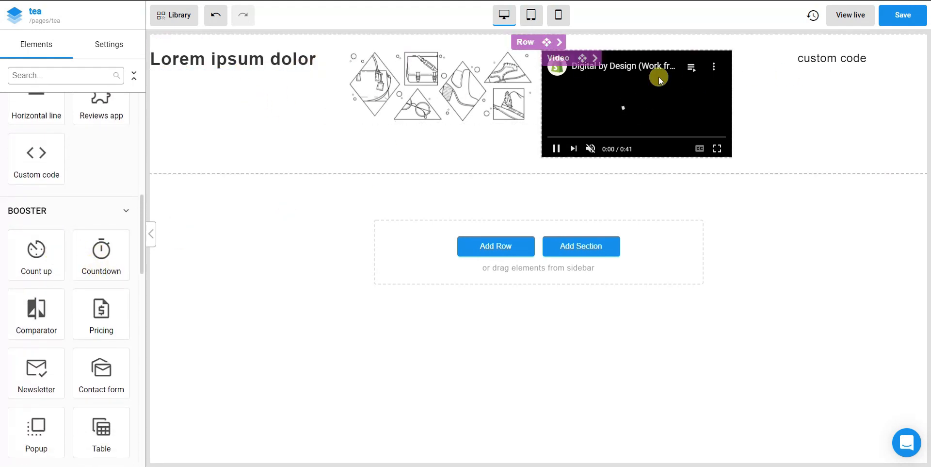
pyautogui.scroll(-3, 51, 279)
pyautogui.scroll(3, 55, 279)
pyautogui.scroll(-5, 62, 295)
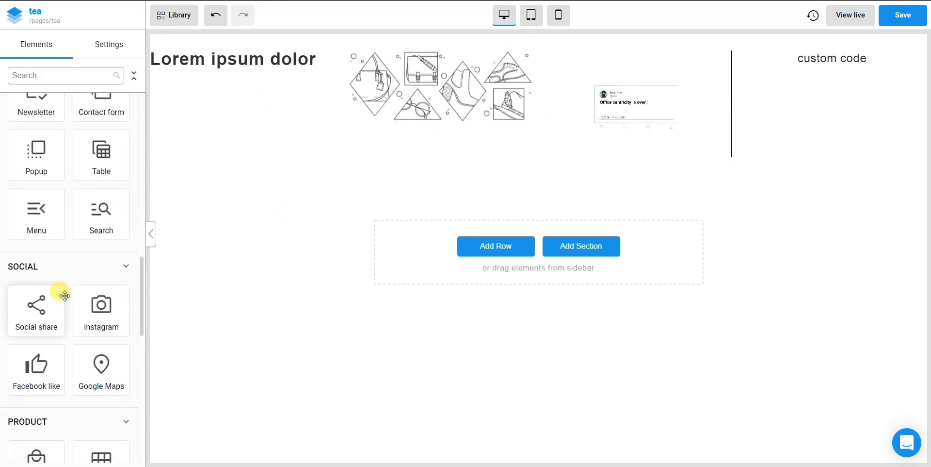
pyautogui.scroll(-2, 65, 294)
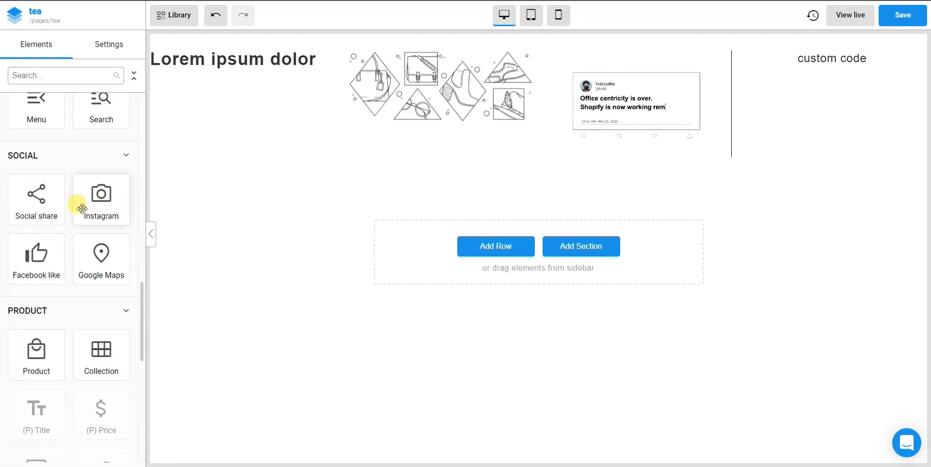
pyautogui.scroll(-5, 72, 321)
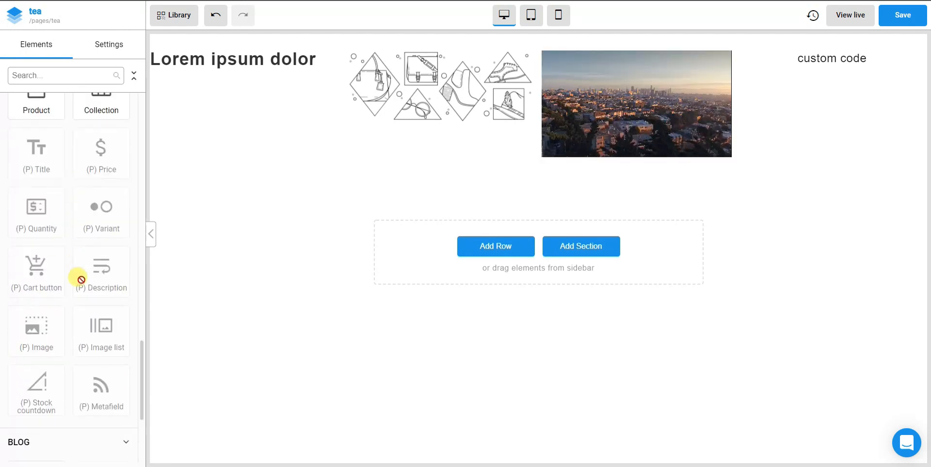
pyautogui.scroll(2, 79, 276)
pyautogui.scroll(10, 86, 286)
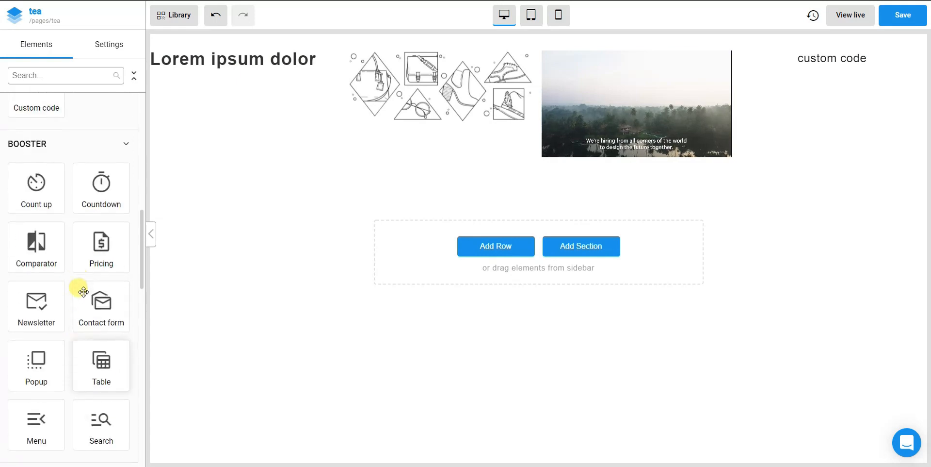
pyautogui.scroll(7, 81, 284)
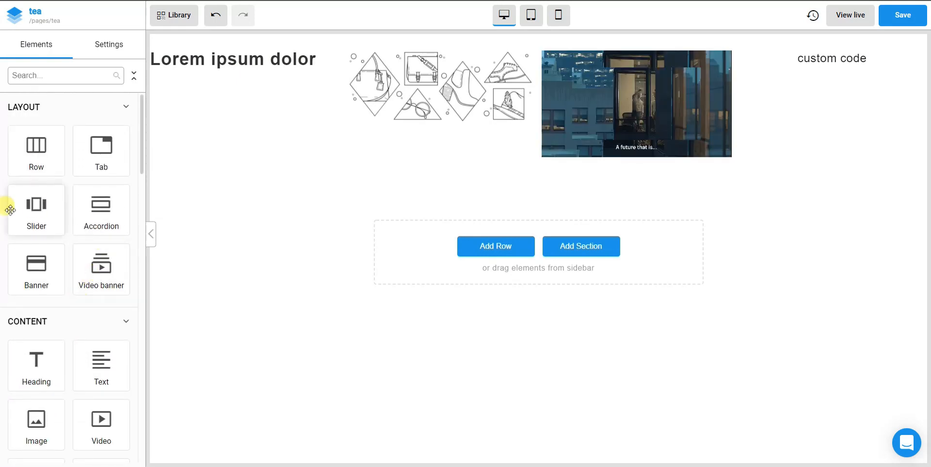
pyautogui.scroll(-4, 99, 266)
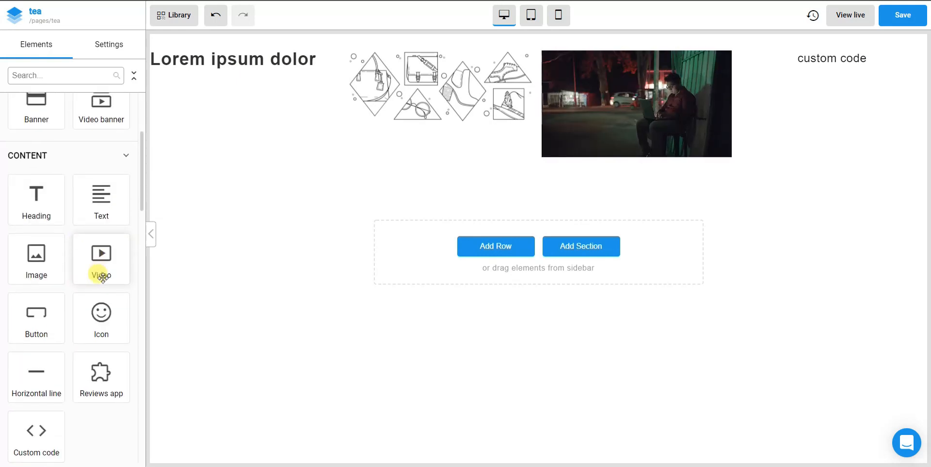
pyautogui.scroll(-3, 74, 260)
pyautogui.scroll(5, 79, 314)
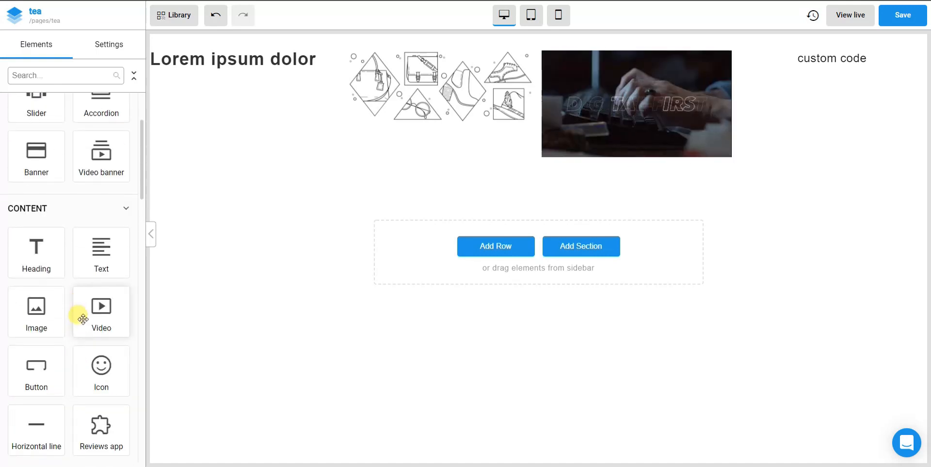
pyautogui.scroll(2, 78, 228)
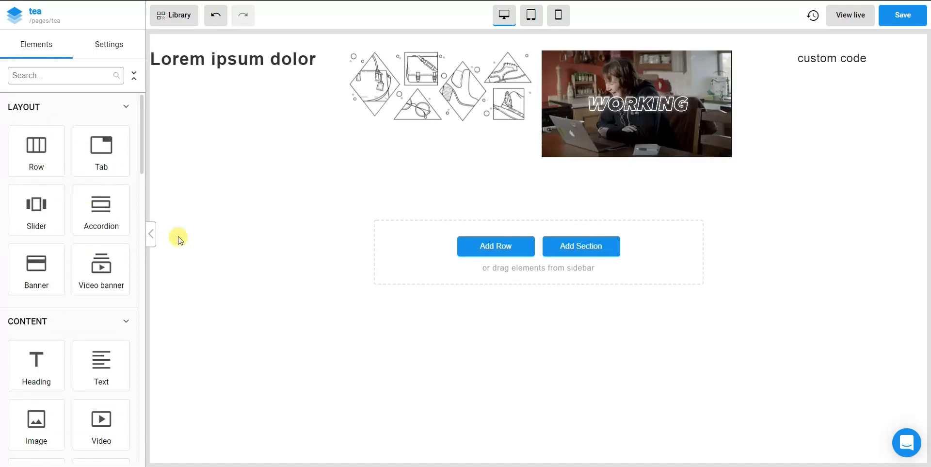
# Step: Delete the four-column row and add a new row with a single-column desktop layout
pyautogui.click(524, 42)
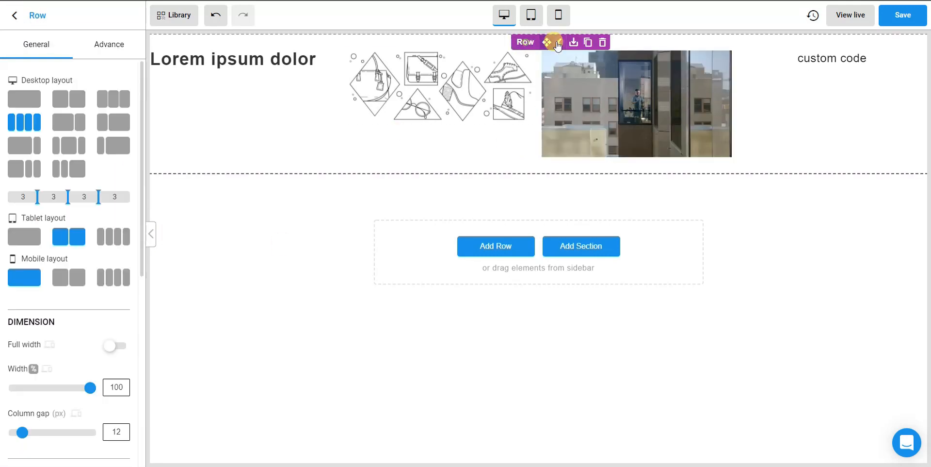
pyautogui.click(599, 43)
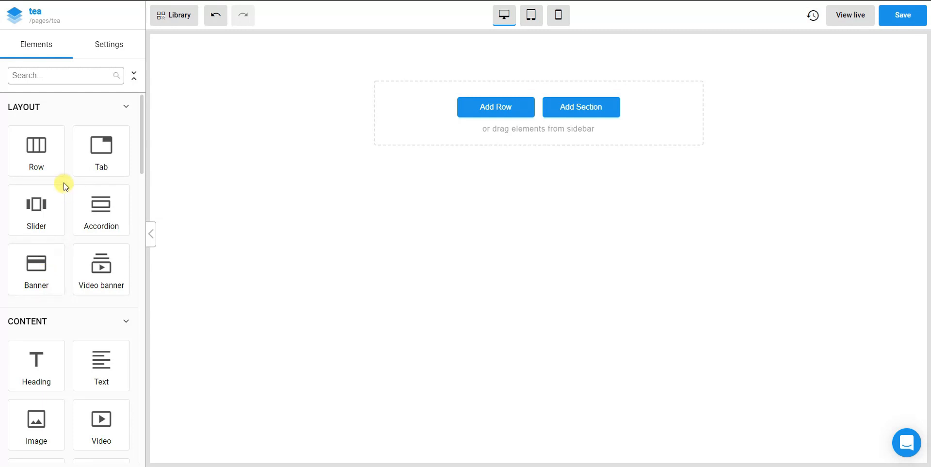
pyautogui.moveTo(36, 146); pyautogui.dragTo(548, 58)
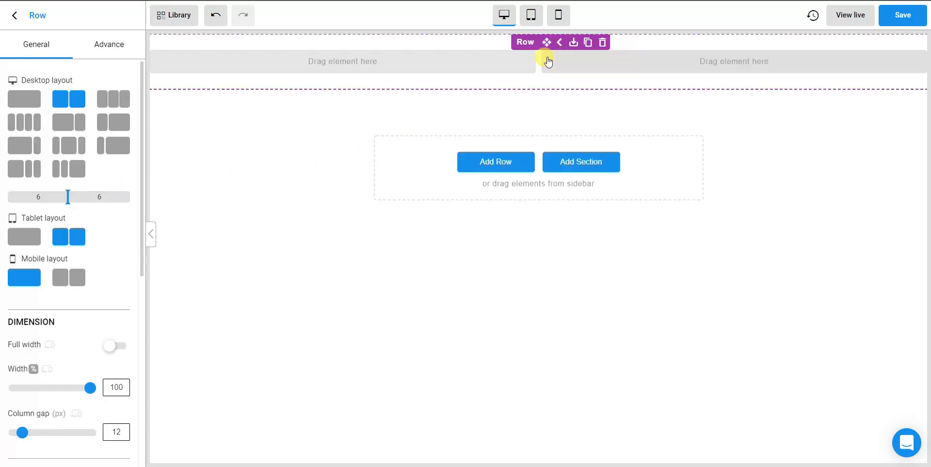
pyautogui.click(27, 102)
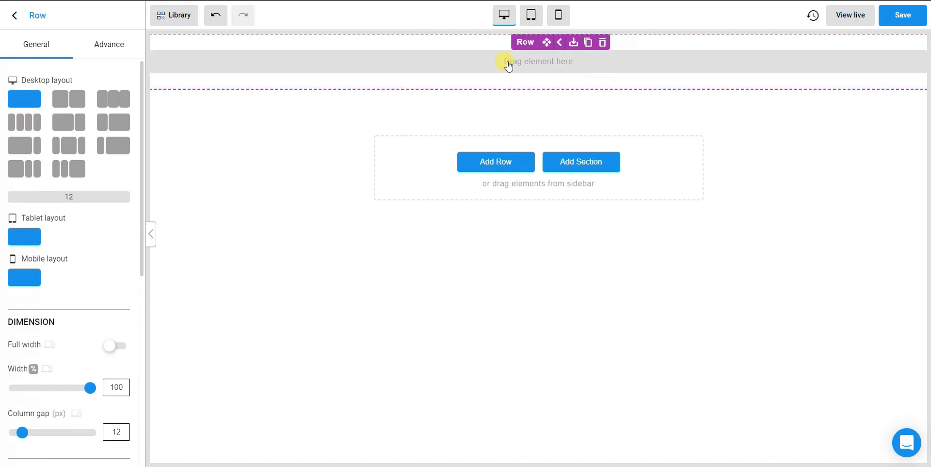
# Step: Turn on full width for the new row and review its dimension and position settings
pyautogui.scroll(-3, 92, 313)
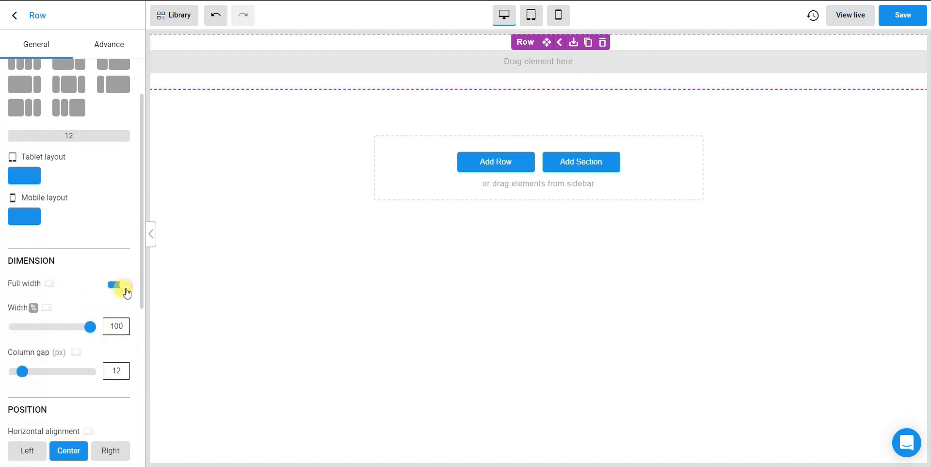
pyautogui.scroll(-3, 82, 338)
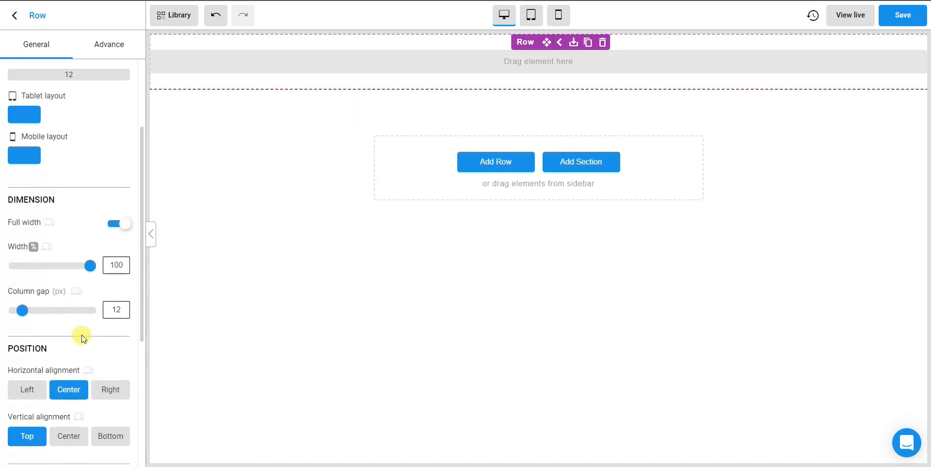
pyautogui.scroll(3, 83, 338)
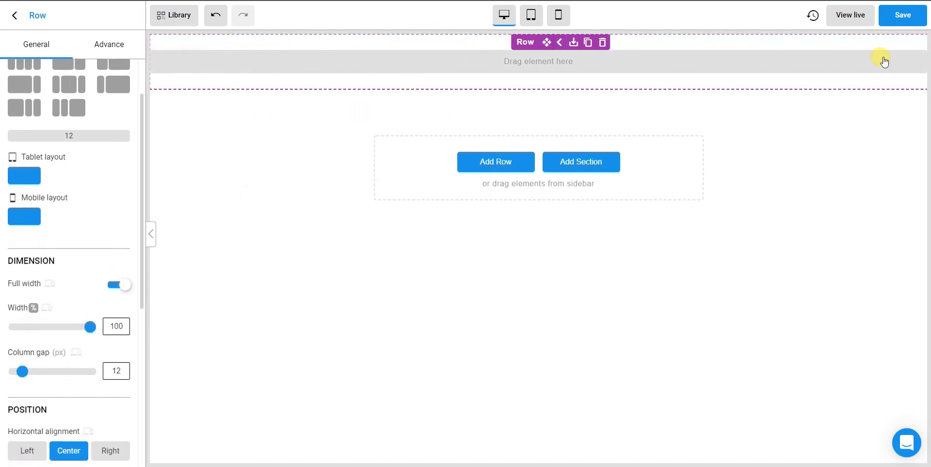
pyautogui.scroll(3, 58, 328)
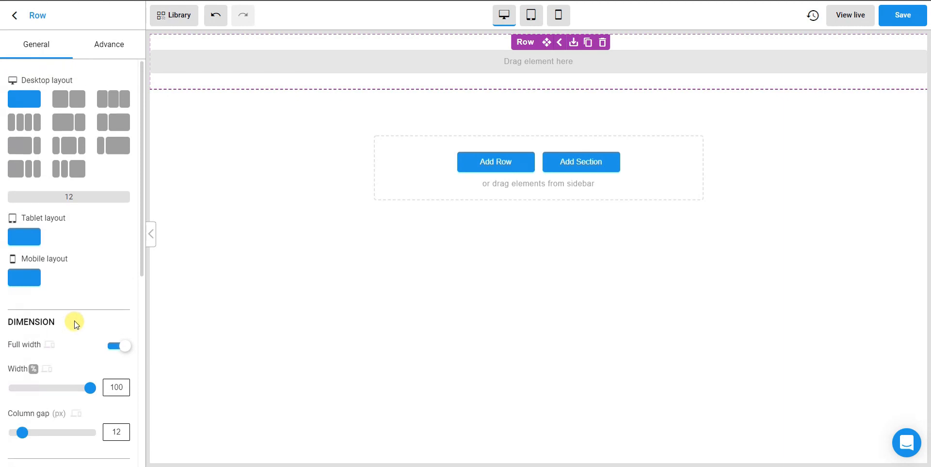
pyautogui.scroll(-3, 62, 166)
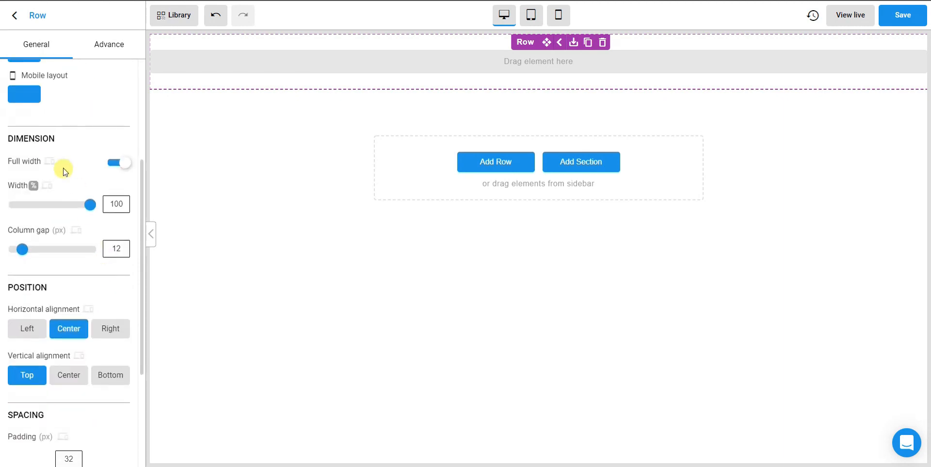
pyautogui.scroll(2, 63, 166)
# Step: Place an image element in the full-width row
pyautogui.click(15, 15)
pyautogui.scroll(-5, 72, 177)
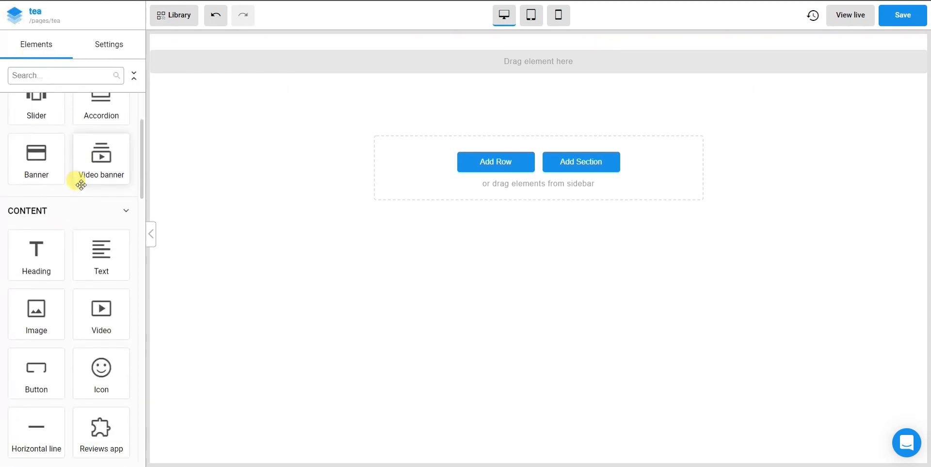
pyautogui.moveTo(39, 312); pyautogui.dragTo(545, 68)
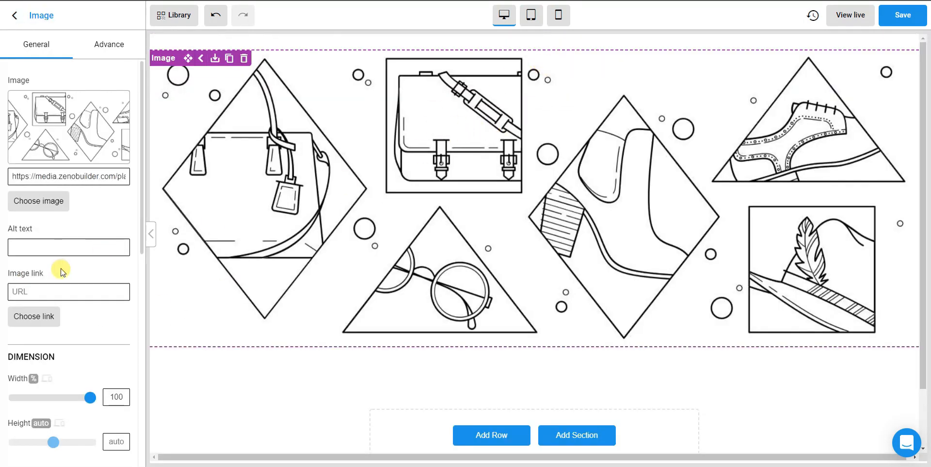
# Step: Replace the placeholder picture with the Tea Demo logo, uploaded without cropping, flipping or rotating it
pyautogui.scroll(-2, 80, 269)
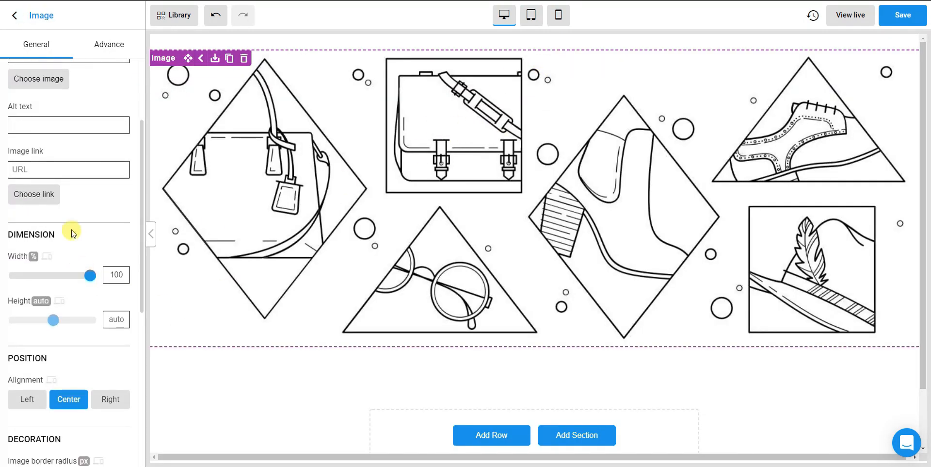
pyautogui.scroll(1, 47, 192)
pyautogui.scroll(2, 55, 170)
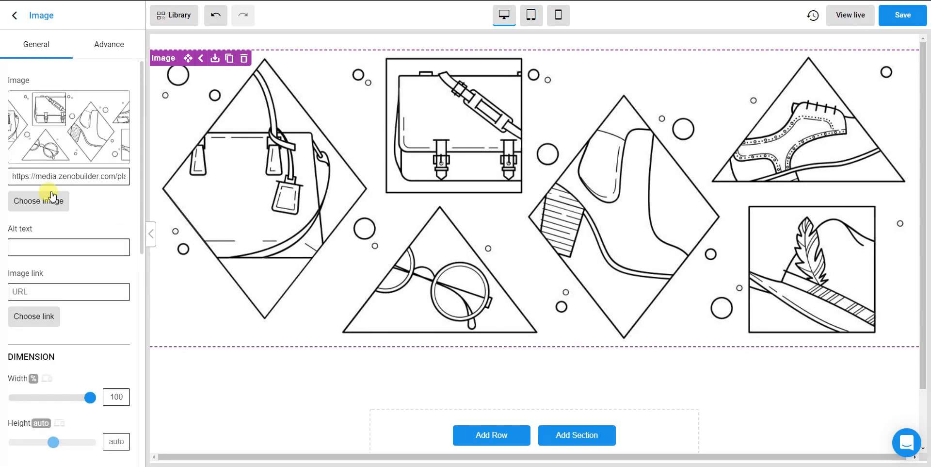
pyautogui.click(43, 201)
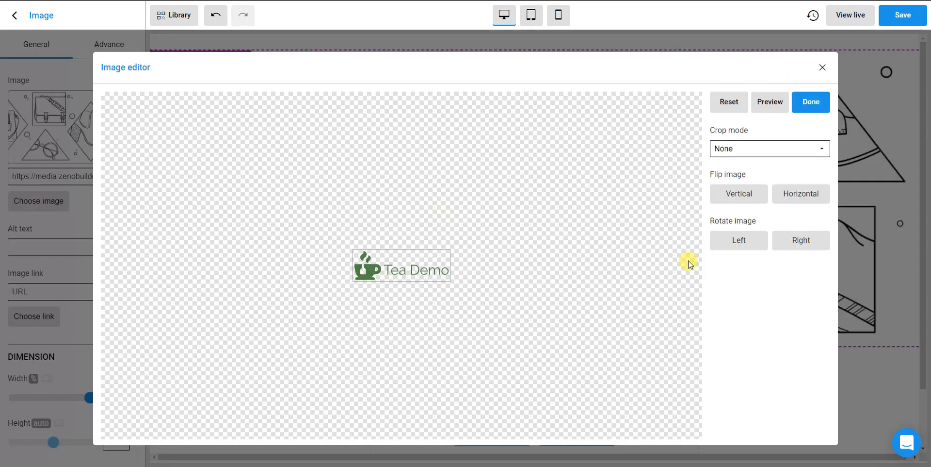
pyautogui.click(818, 103)
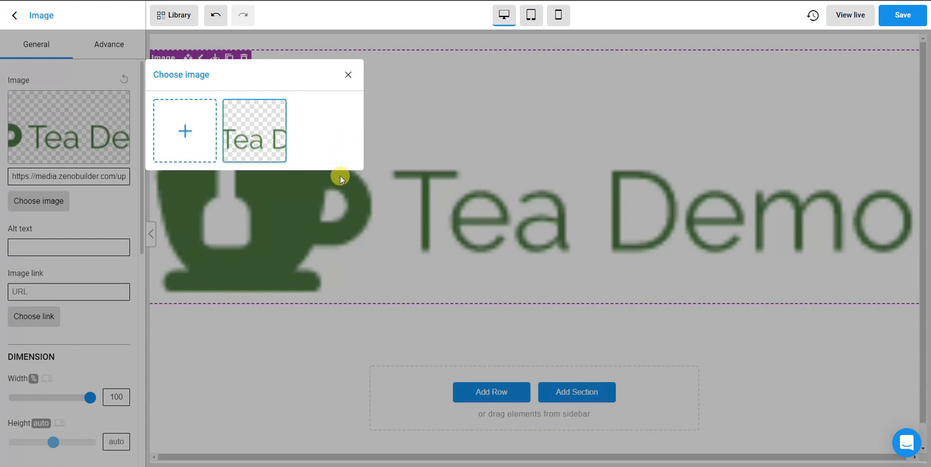
pyautogui.click(347, 77)
# Step: Reduce the Tea Demo logo's width to 10%
pyautogui.scroll(-1, 99, 213)
pyautogui.scroll(-1, 99, 225)
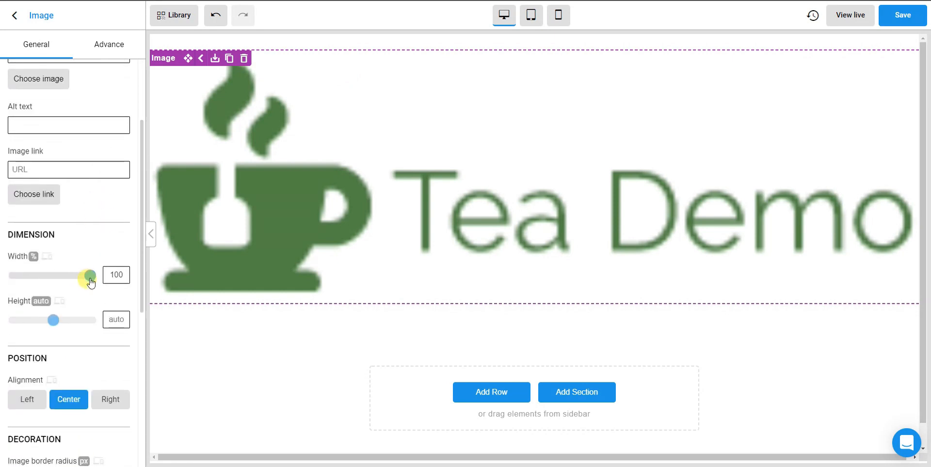
pyautogui.moveTo(81, 278); pyautogui.dragTo(13, 281)
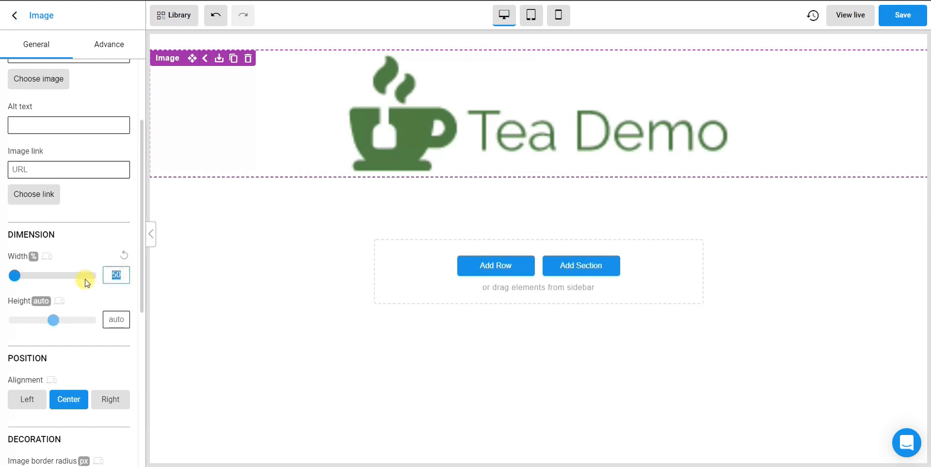
pyautogui.write('20')
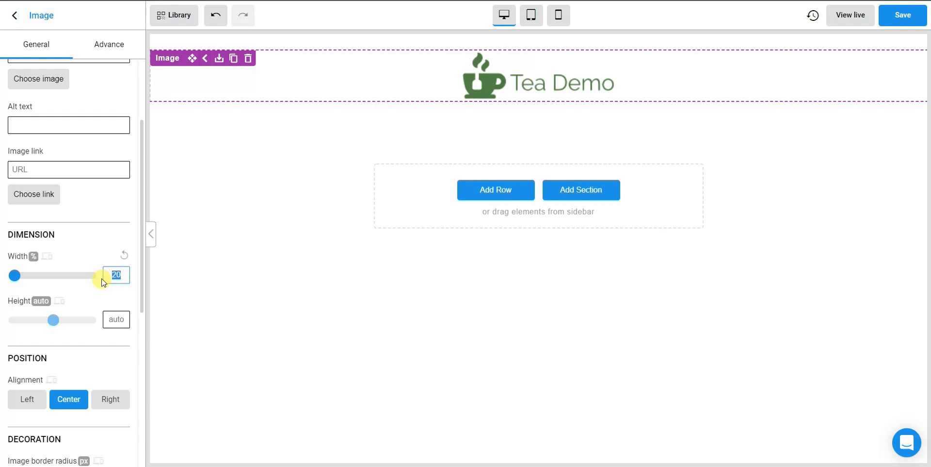
pyautogui.write('10')
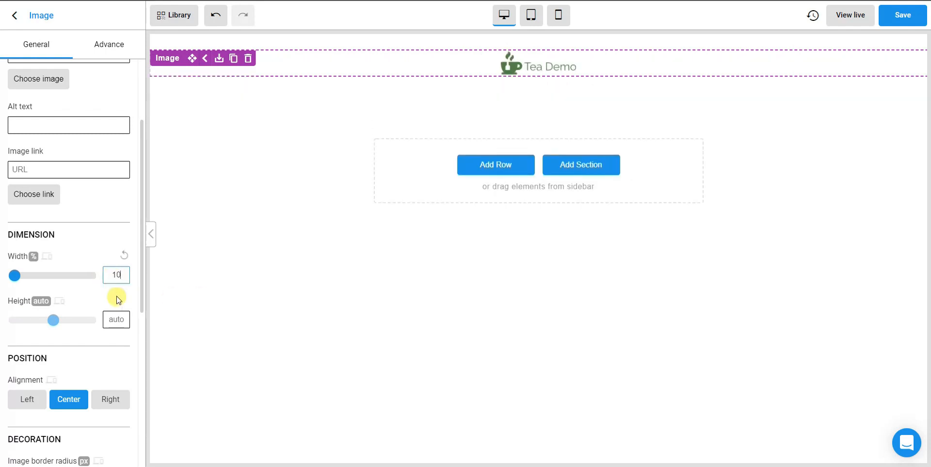
# Step: Try out the logo's alignment options and leave it aligned left in the row
pyautogui.scroll(-3, 87, 294)
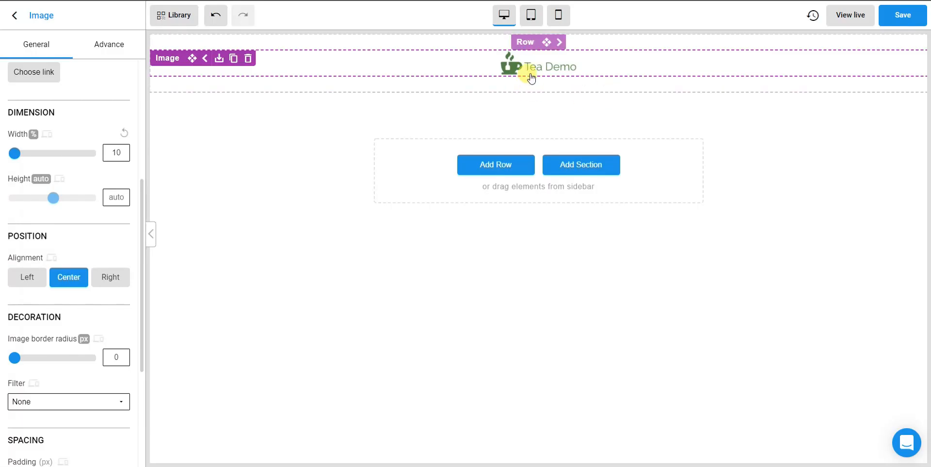
pyautogui.click(25, 275)
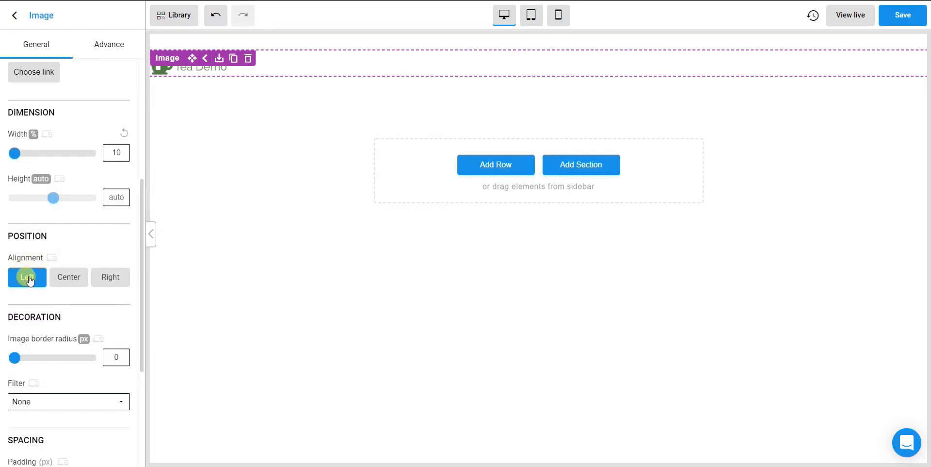
pyautogui.click(109, 278)
pyautogui.click(86, 277)
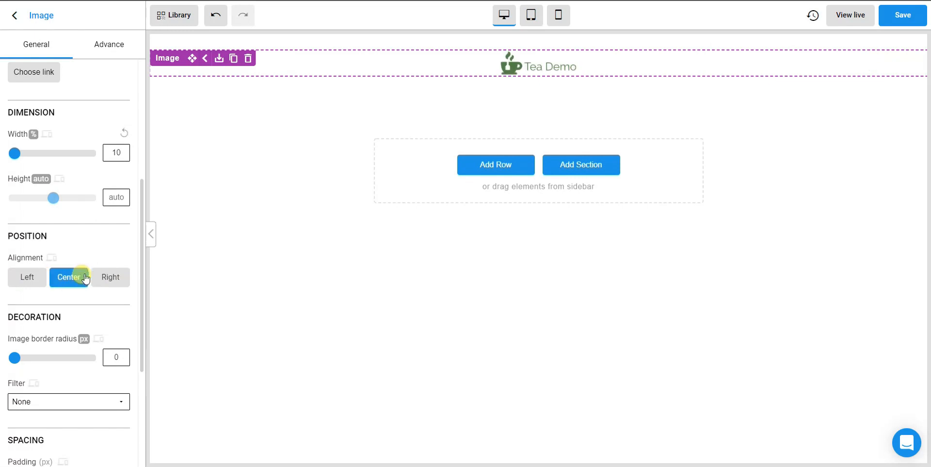
pyautogui.click(26, 277)
pyautogui.scroll(-4, 58, 294)
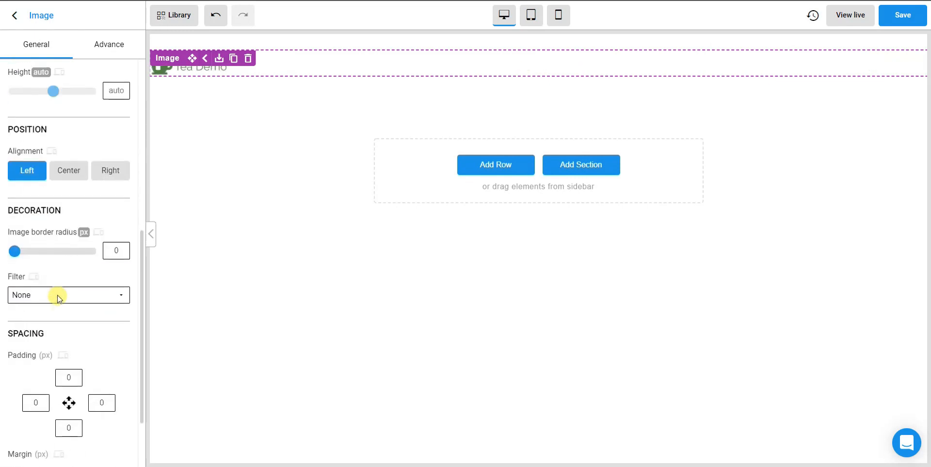
pyautogui.scroll(6, 72, 311)
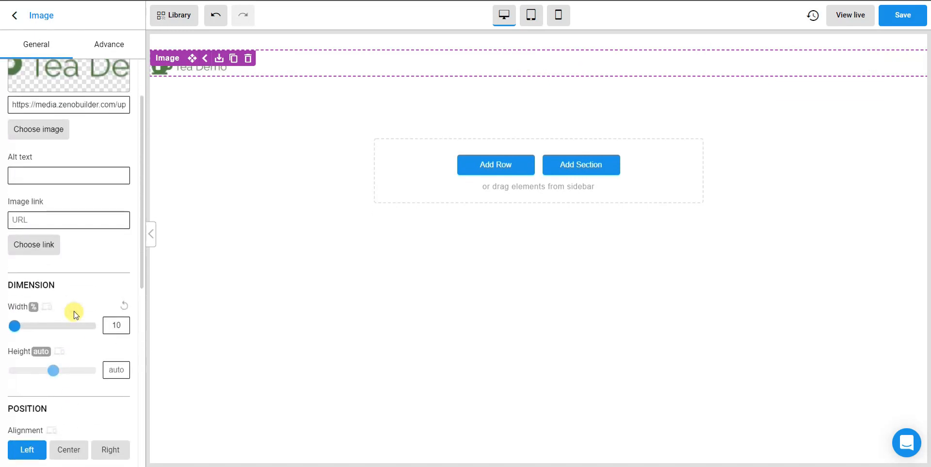
# Step: Try left margins of 50 px and 150 px on the logo, and return the margin to 0
pyautogui.scroll(-5, 74, 314)
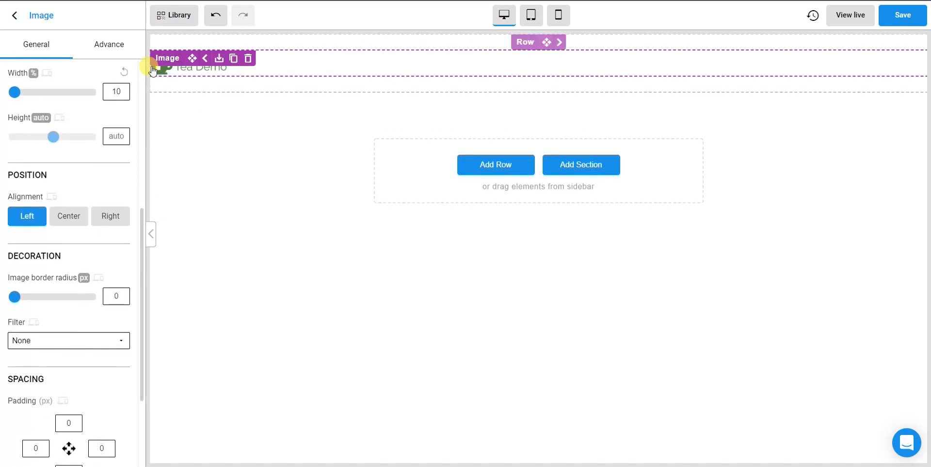
pyautogui.scroll(-3, 52, 260)
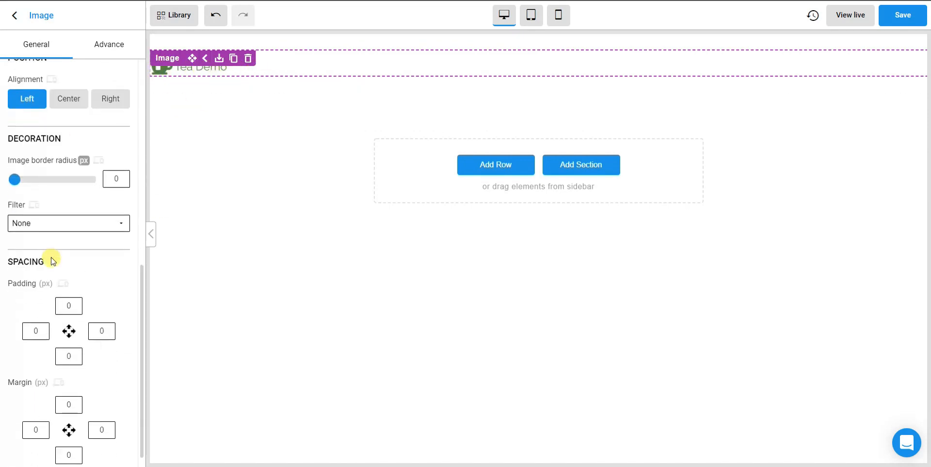
pyautogui.scroll(-1, 46, 315)
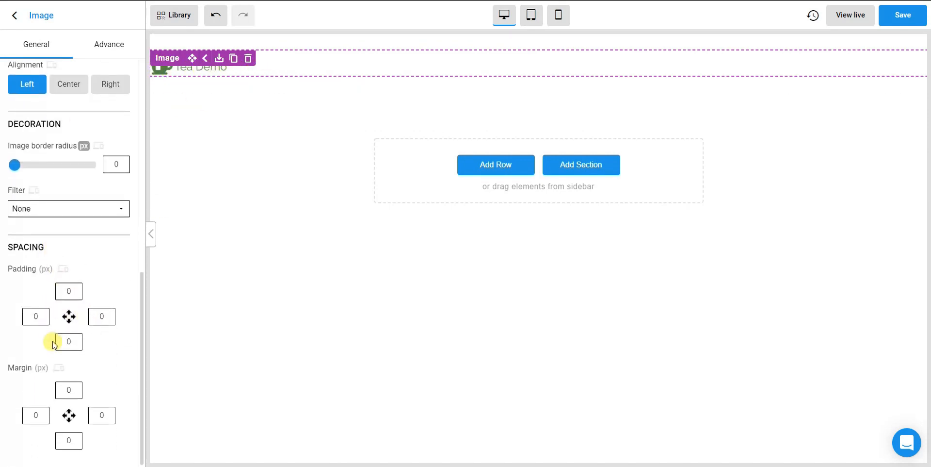
pyautogui.doubleClick(31, 415)
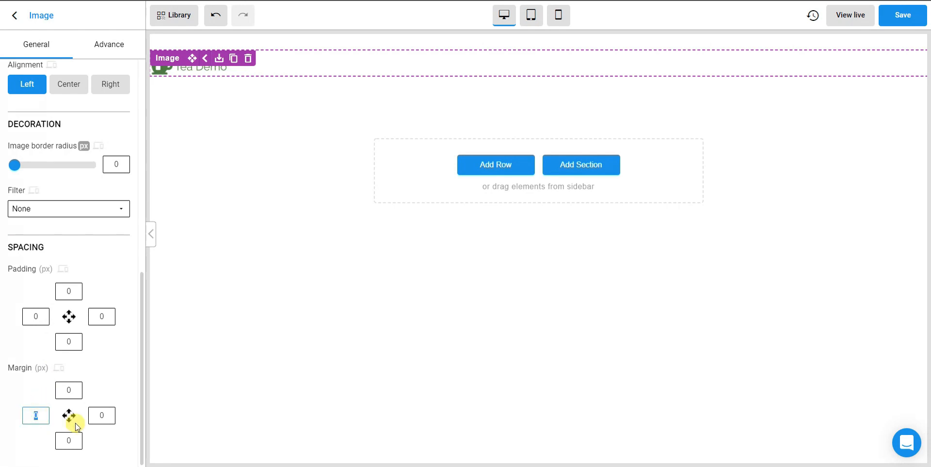
pyautogui.write('50')
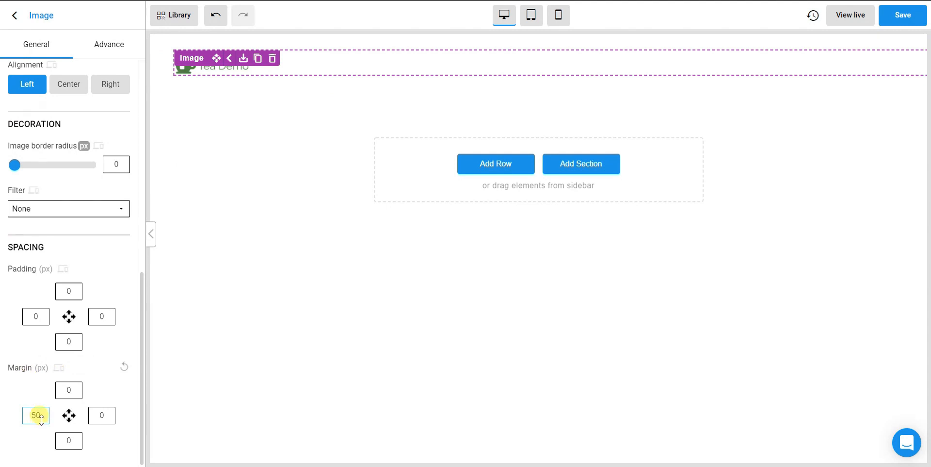
pyautogui.moveTo(41, 418); pyautogui.dragTo(24, 411)
pyautogui.write('150')
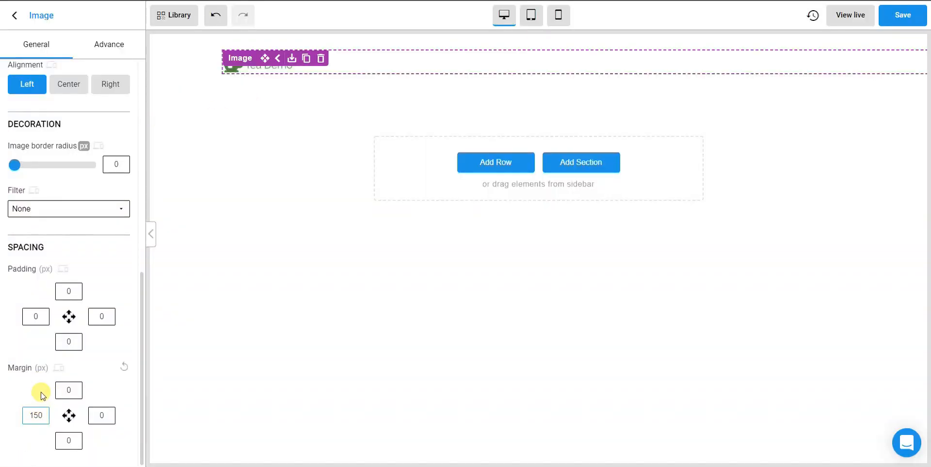
pyautogui.moveTo(46, 413); pyautogui.dragTo(22, 411)
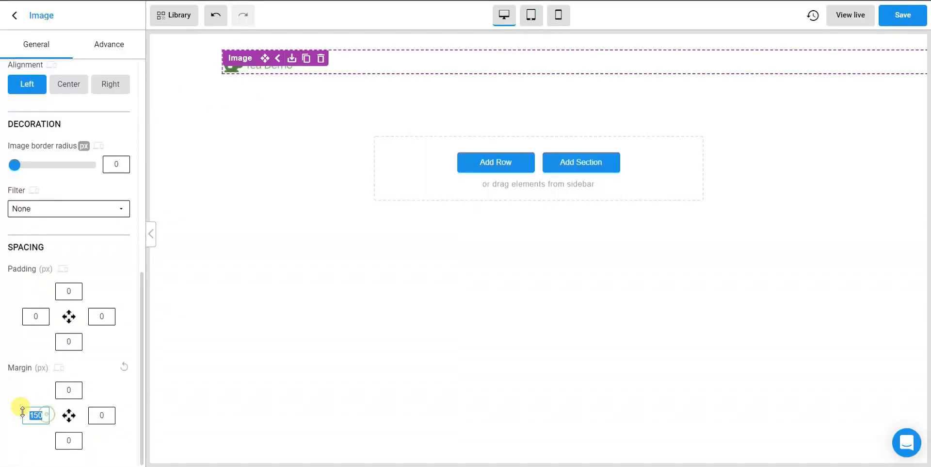
pyautogui.write('0')
# Step: Center the Tea Demo logo in its row
pyautogui.scroll(4, 73, 301)
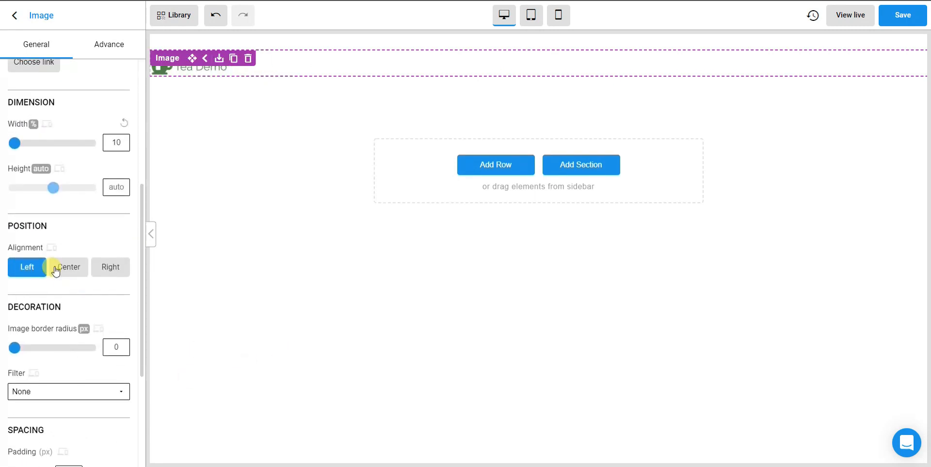
pyautogui.click(57, 267)
pyautogui.scroll(5, 96, 331)
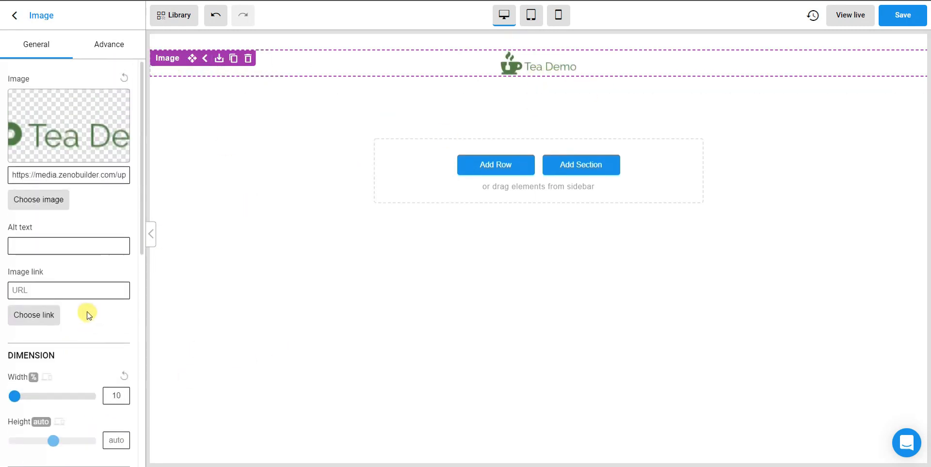
# Step: Place a banner below the logo row and replace its placeholder picture with the tea cup and teapot photo, without cropping, flipping or rotating it
pyautogui.click(15, 15)
pyautogui.scroll(5, 68, 185)
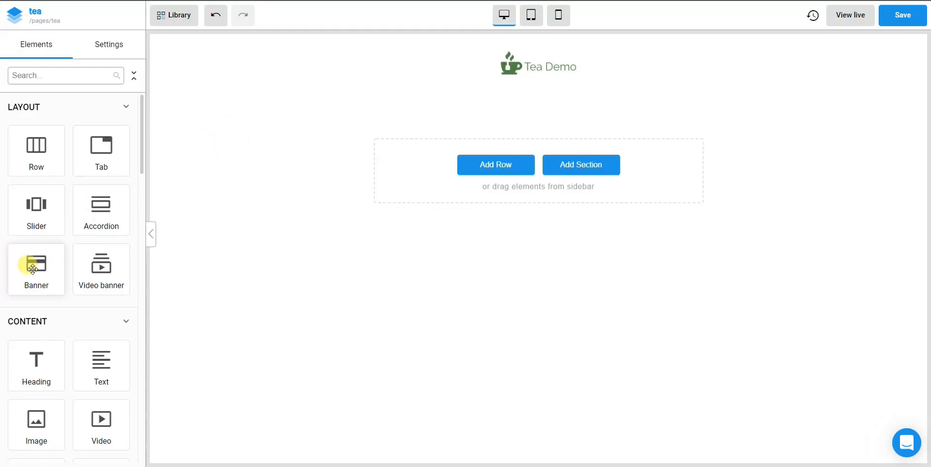
pyautogui.moveTo(14, 270); pyautogui.dragTo(551, 131)
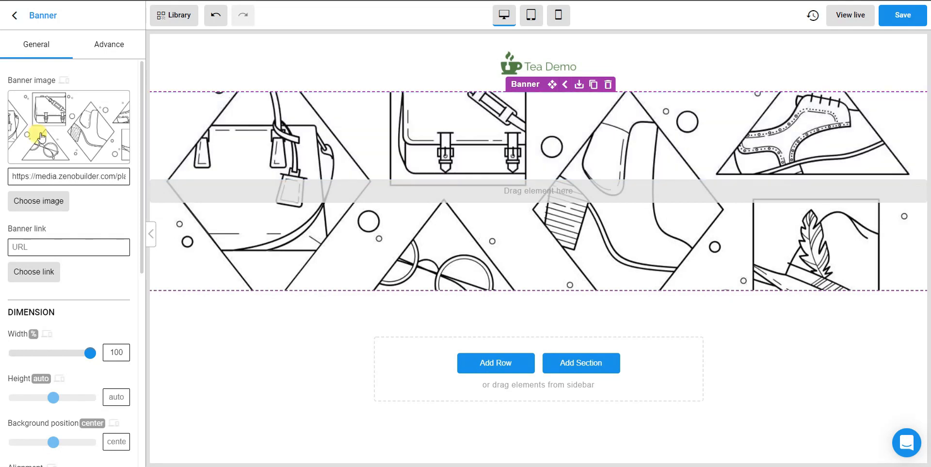
pyautogui.click(59, 197)
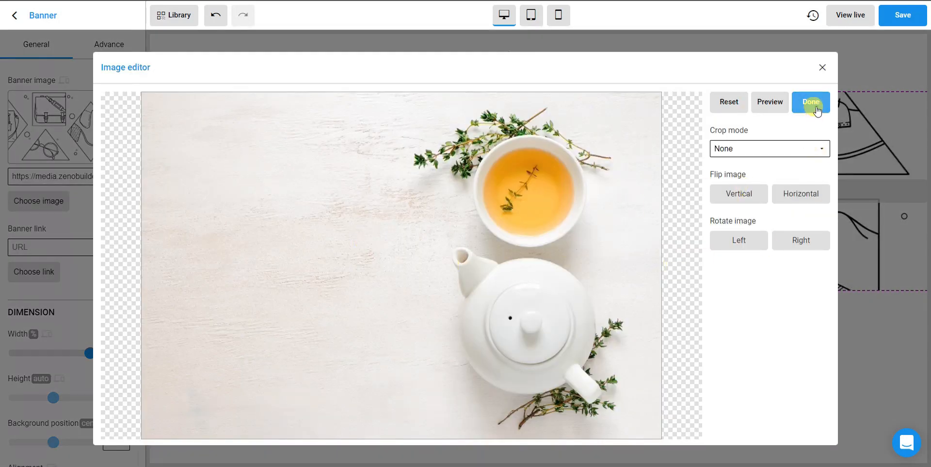
pyautogui.click(812, 103)
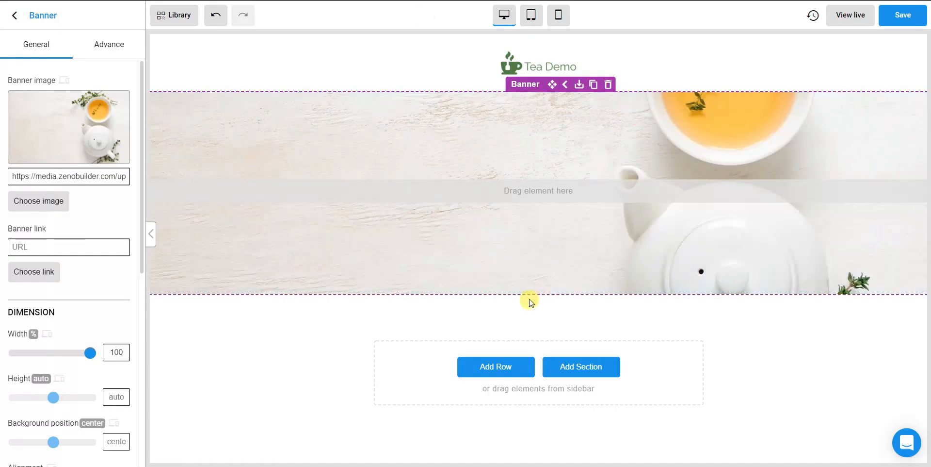
# Step: Enlarge the banner's spacing above and below its content area until the tea cup and most of the teapot are shown
pyautogui.moveTo(492, 293); pyautogui.dragTo(484, 403)
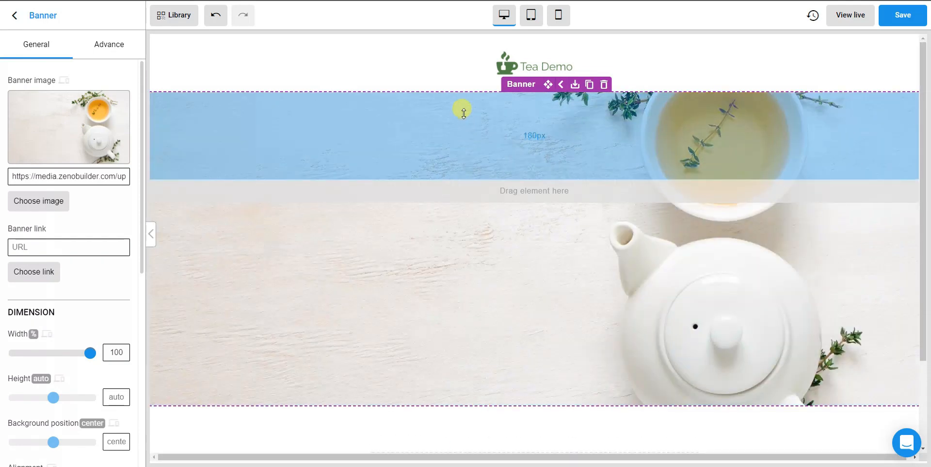
pyautogui.moveTo(457, 95); pyautogui.dragTo(451, 152)
pyautogui.scroll(-1, 609, 264)
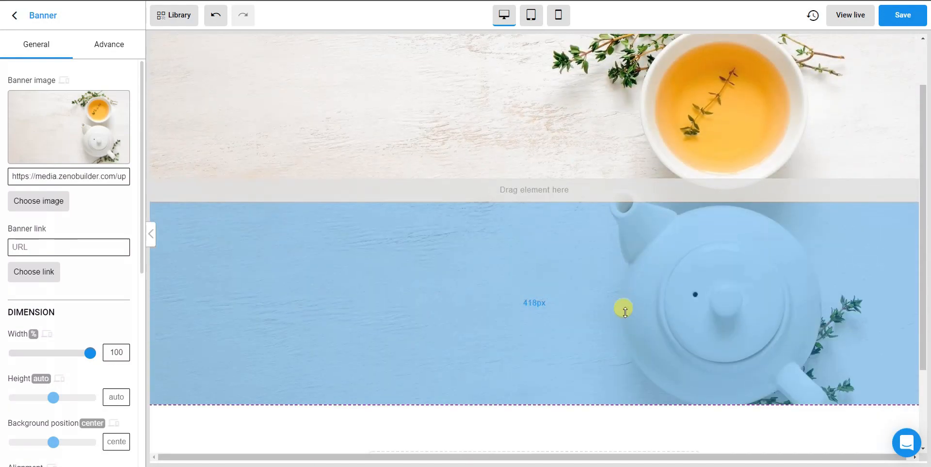
pyautogui.moveTo(595, 398); pyautogui.dragTo(594, 359)
pyautogui.scroll(1, 593, 348)
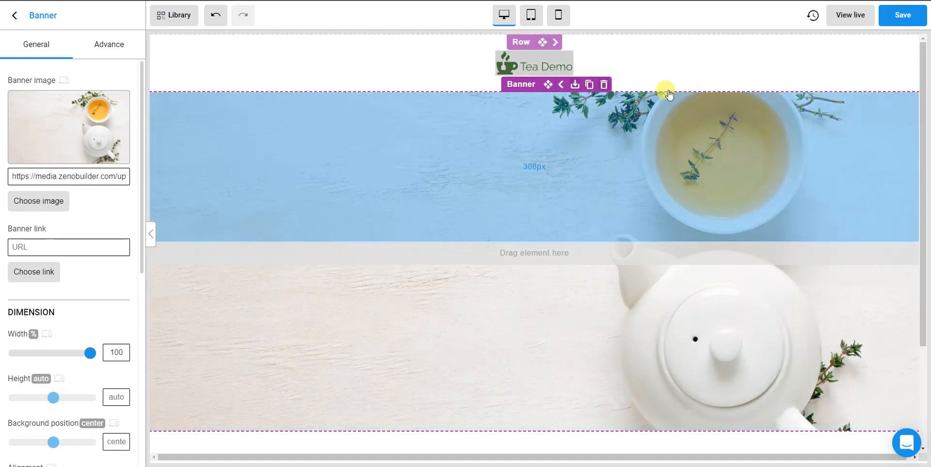
pyautogui.moveTo(565, 241); pyautogui.dragTo(565, 256)
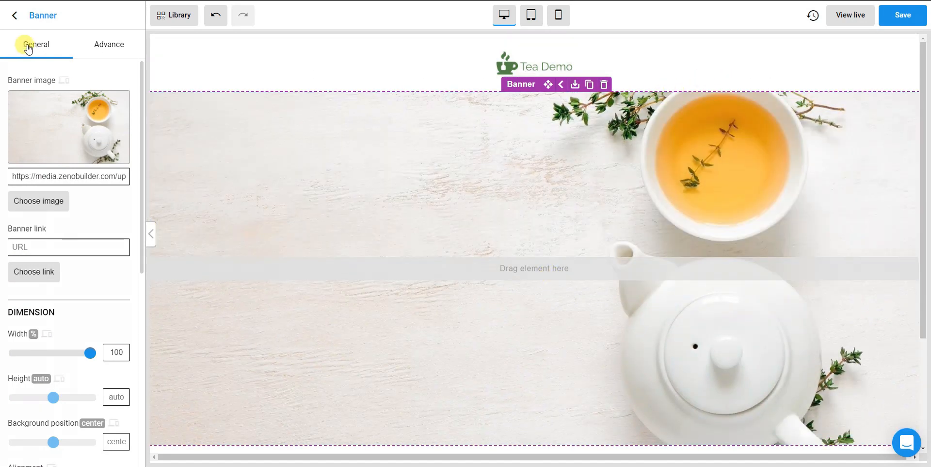
# Step: Add a heading to the banner's content area and align it to the center
pyautogui.click(14, 17)
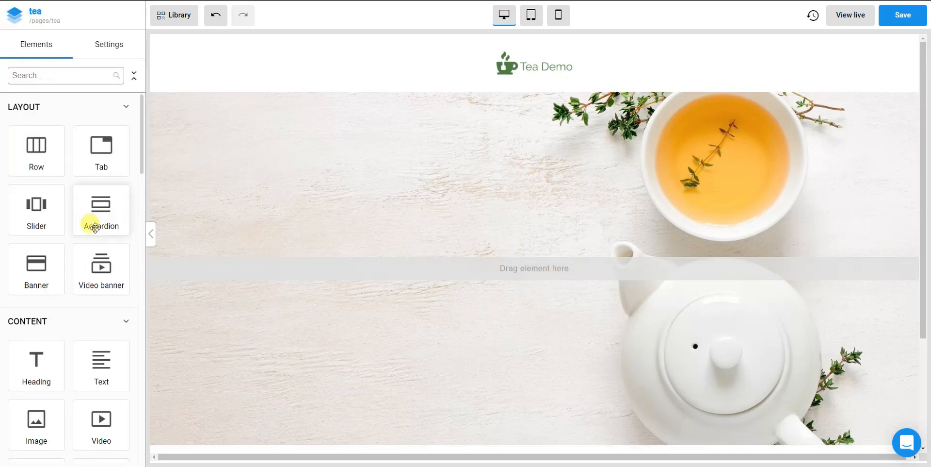
pyautogui.scroll(-1, 94, 242)
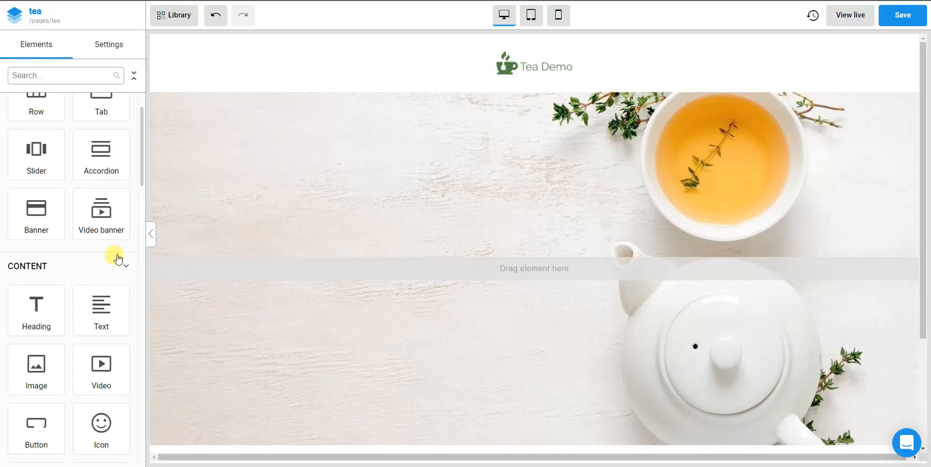
pyautogui.scroll(-1, 49, 296)
pyautogui.moveTo(51, 250); pyautogui.dragTo(546, 264)
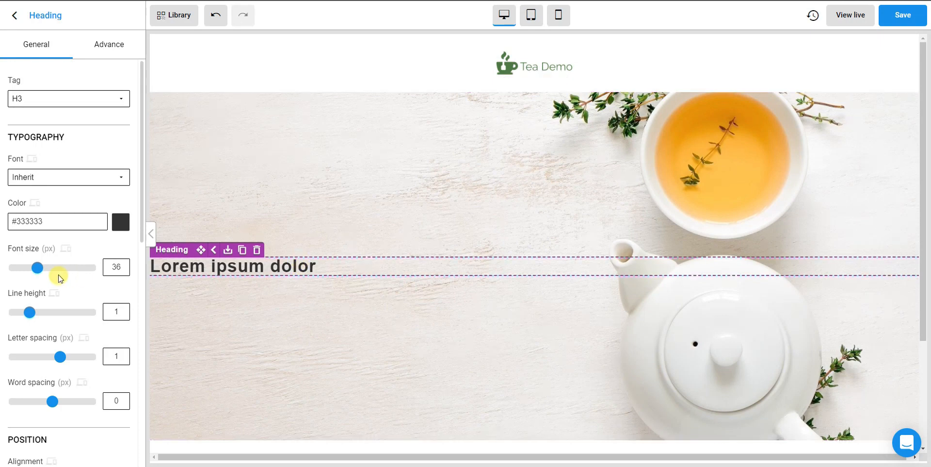
pyautogui.scroll(-4, 64, 245)
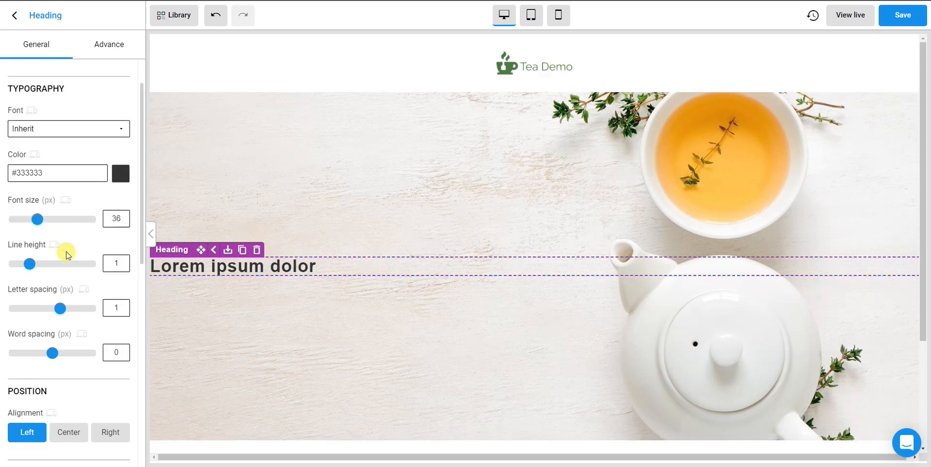
pyautogui.click(68, 297)
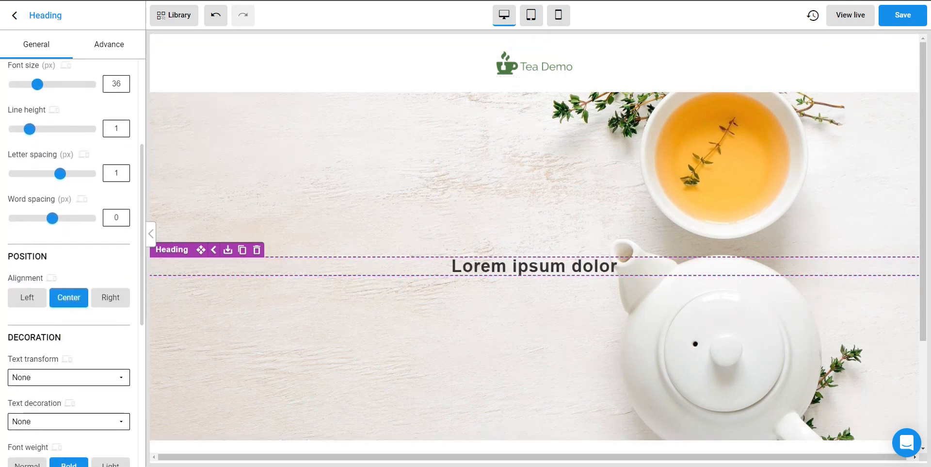
pyautogui.scroll(-3, 82, 317)
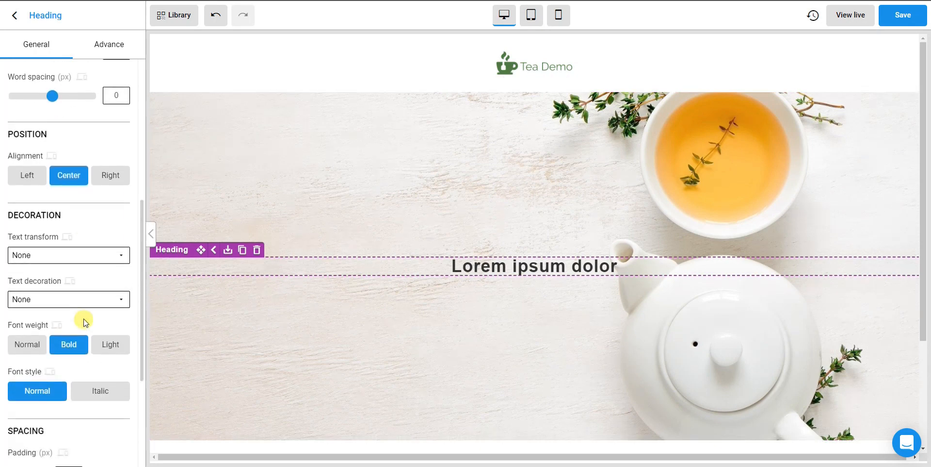
pyautogui.scroll(3, 73, 320)
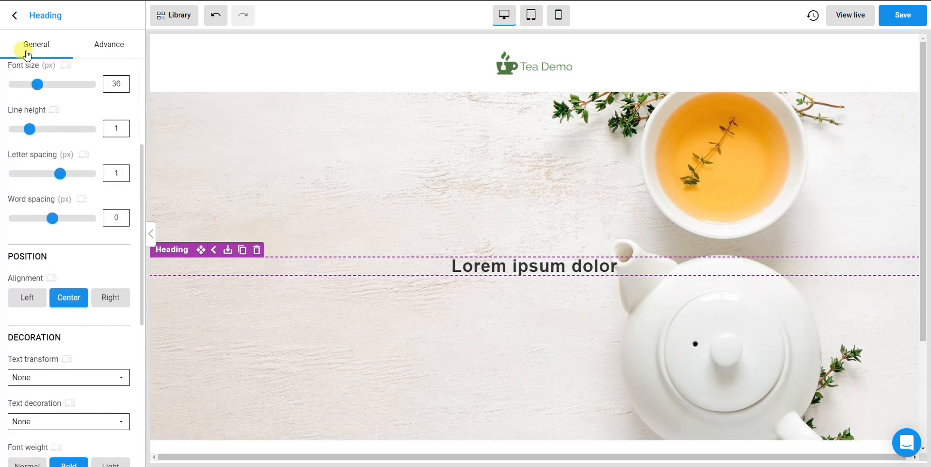
# Step: Add a button beneath the banner heading and give it a top margin of 50 px
pyautogui.click(14, 15)
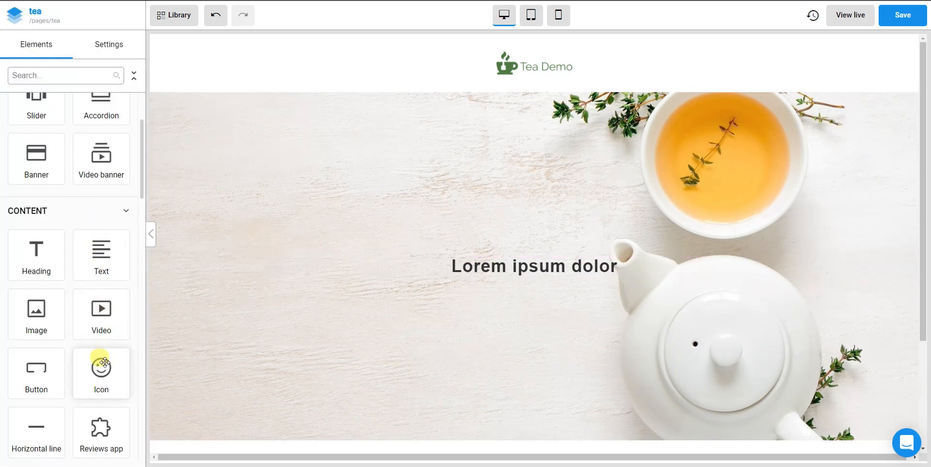
pyautogui.moveTo(42, 369); pyautogui.dragTo(542, 278)
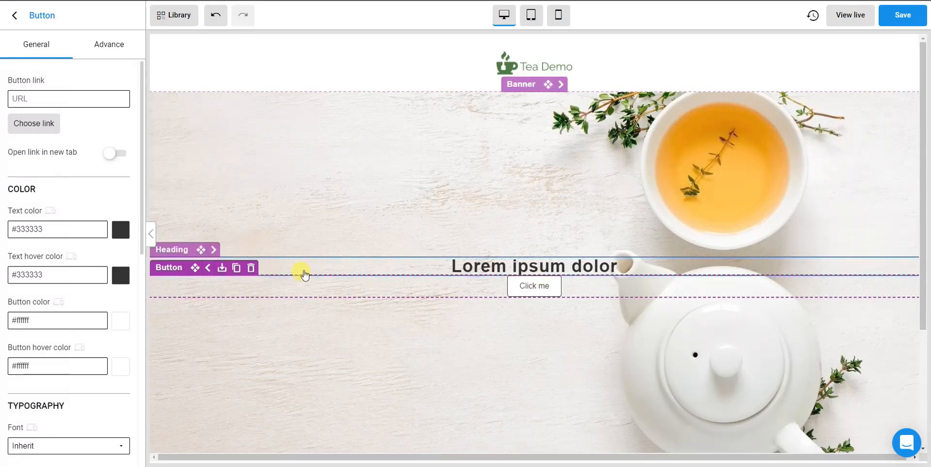
pyautogui.scroll(-6, 92, 293)
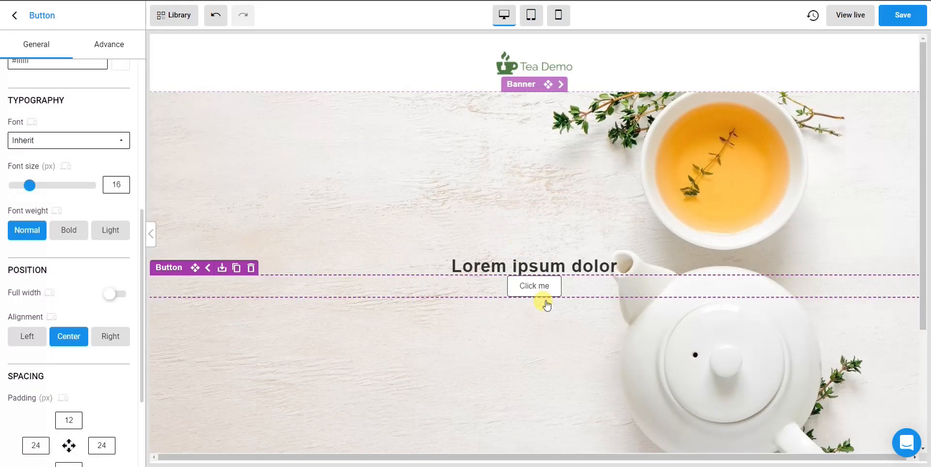
pyautogui.scroll(-3, 94, 352)
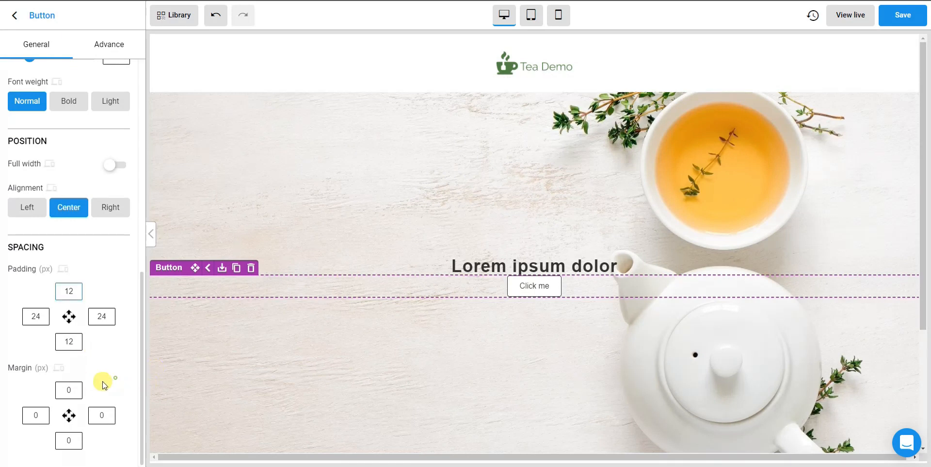
pyautogui.moveTo(71, 388); pyautogui.dragTo(47, 393)
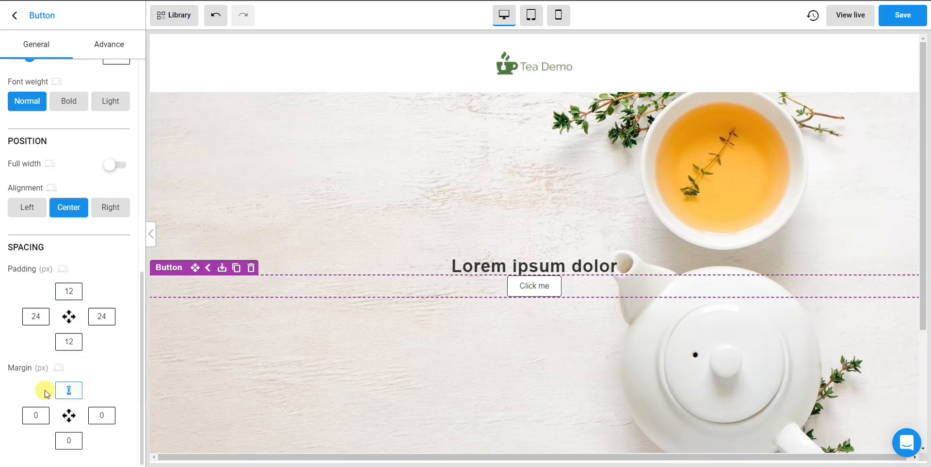
pyautogui.write('50')
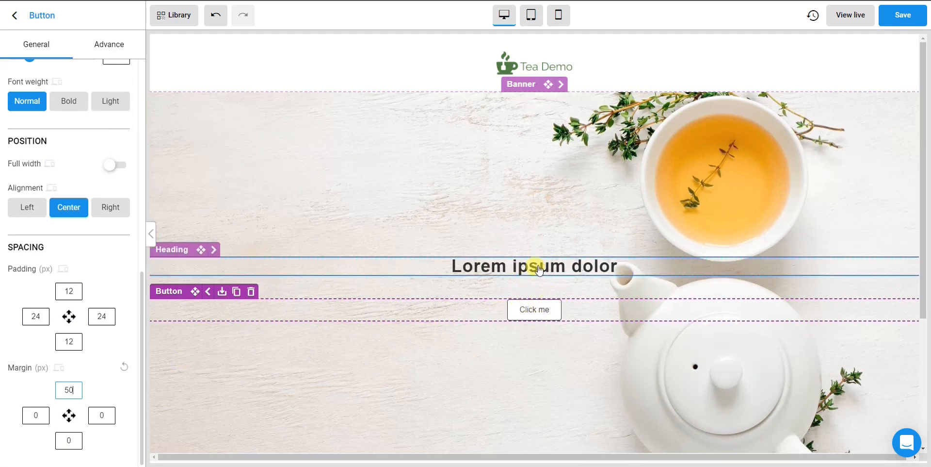
# Step: Set the font weight of the "Click me" button to bold
pyautogui.scroll(3, 48, 311)
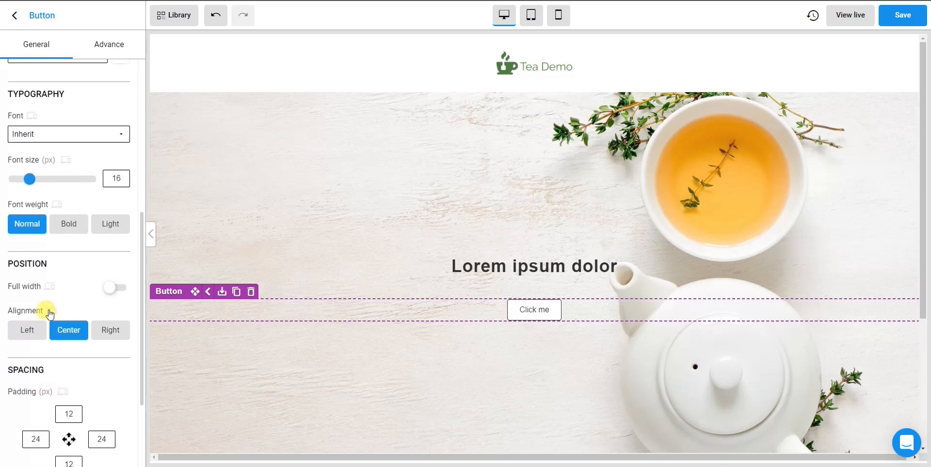
pyautogui.scroll(1, 79, 276)
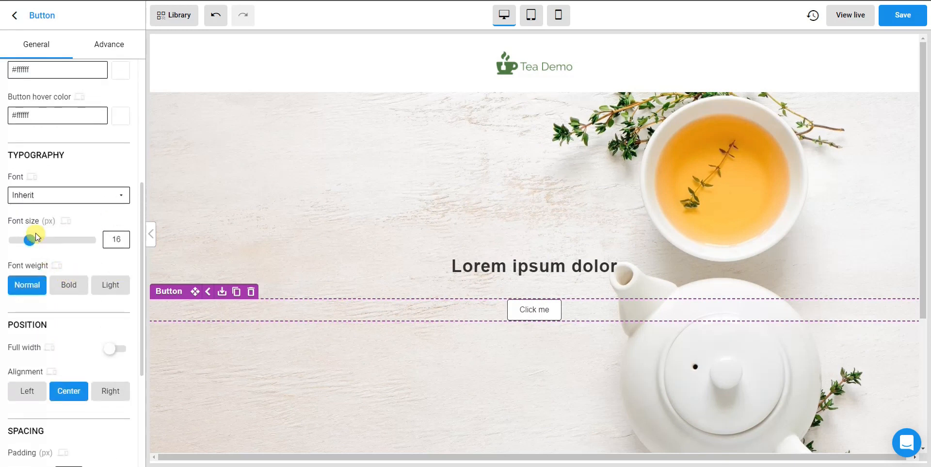
pyautogui.click(70, 285)
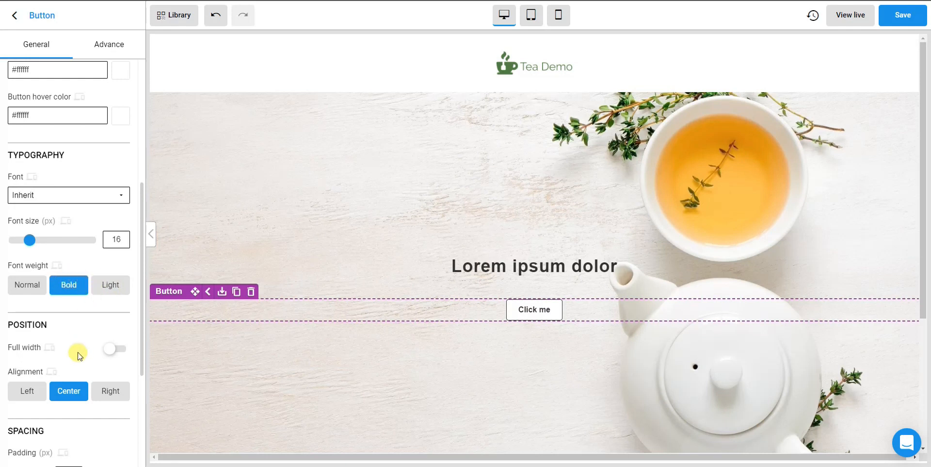
# Step: Set the background color of the banner's "Click me" button to #508141
pyautogui.scroll(2, 75, 351)
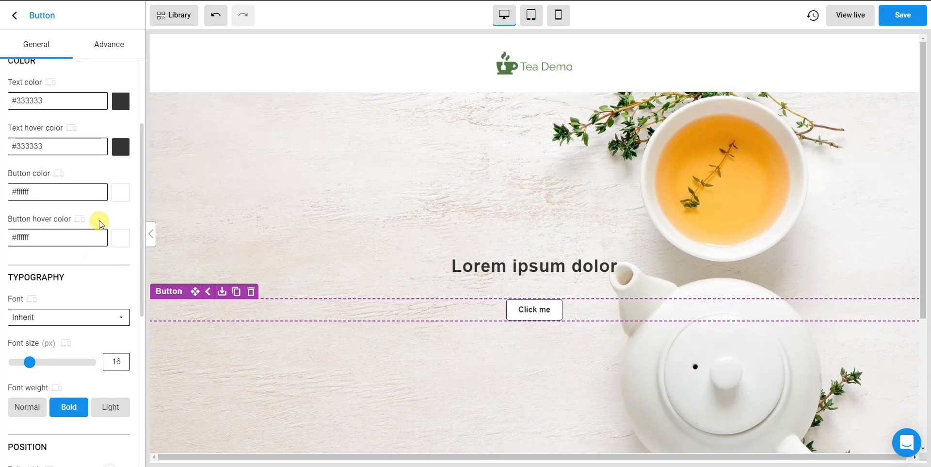
pyautogui.click(116, 195)
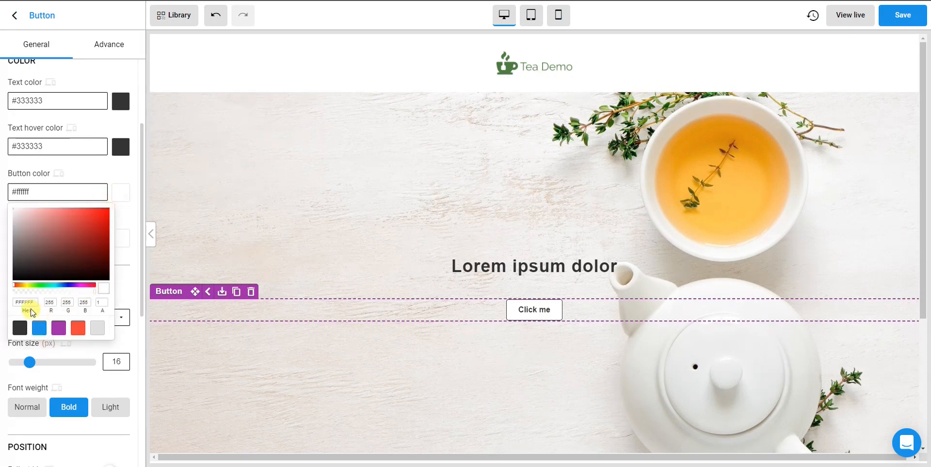
pyautogui.click(6, 304)
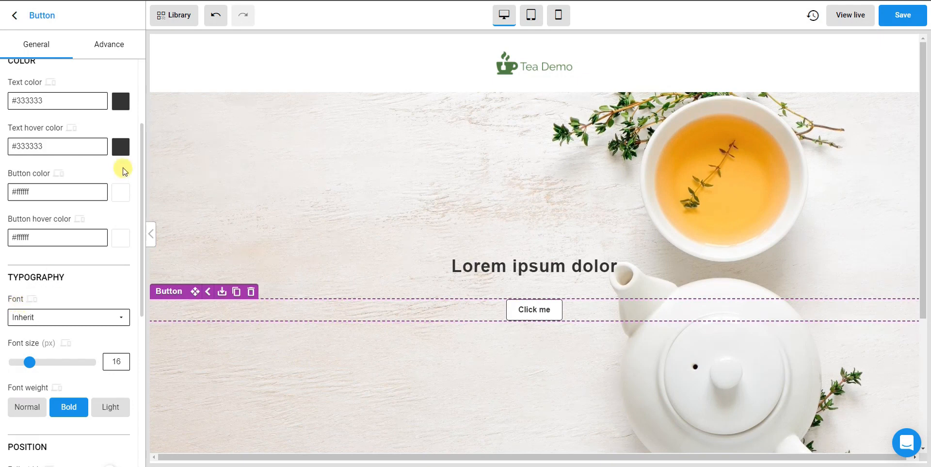
pyautogui.moveTo(66, 190); pyautogui.dragTo(11, 195)
pyautogui.write('#508141')
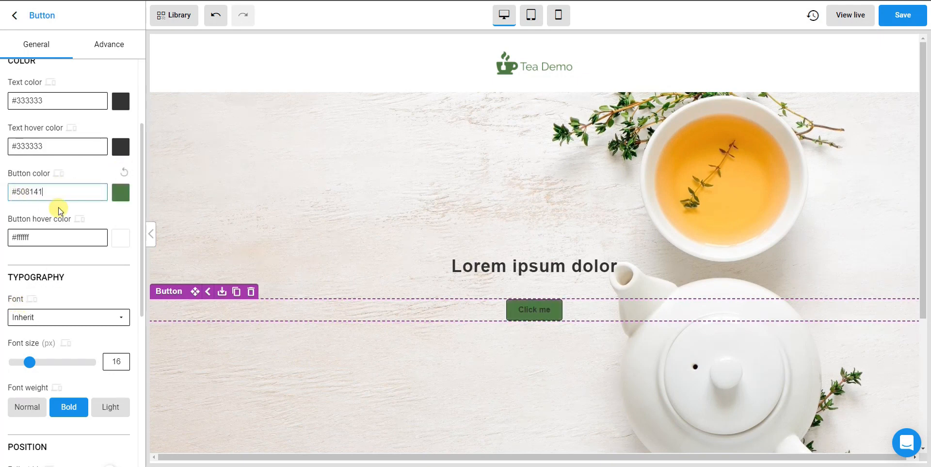
pyautogui.click(72, 202)
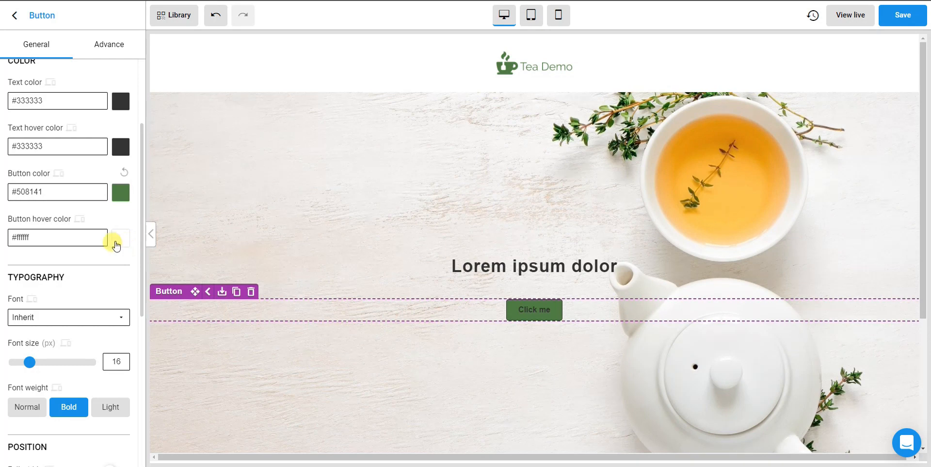
# Step: Set the button's text color and text hover color to white, #FFFFFF
pyautogui.scroll(1, 114, 179)
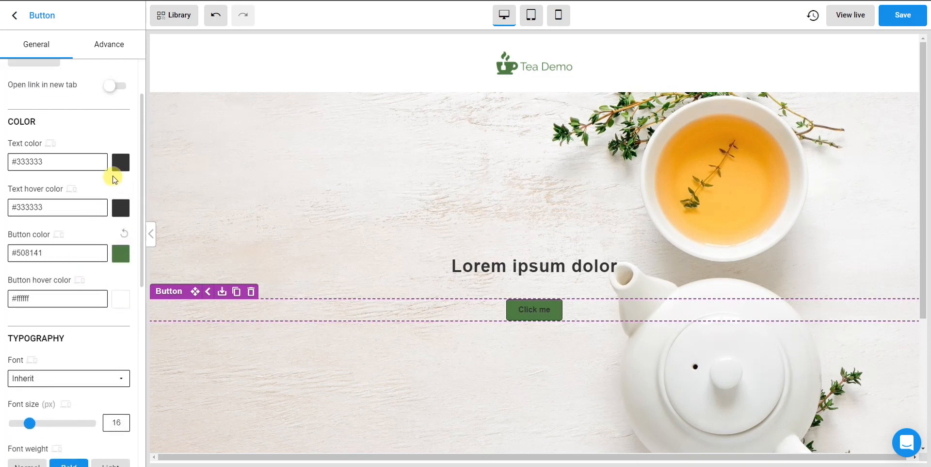
pyautogui.click(118, 167)
pyautogui.click(78, 233)
pyautogui.click(130, 276)
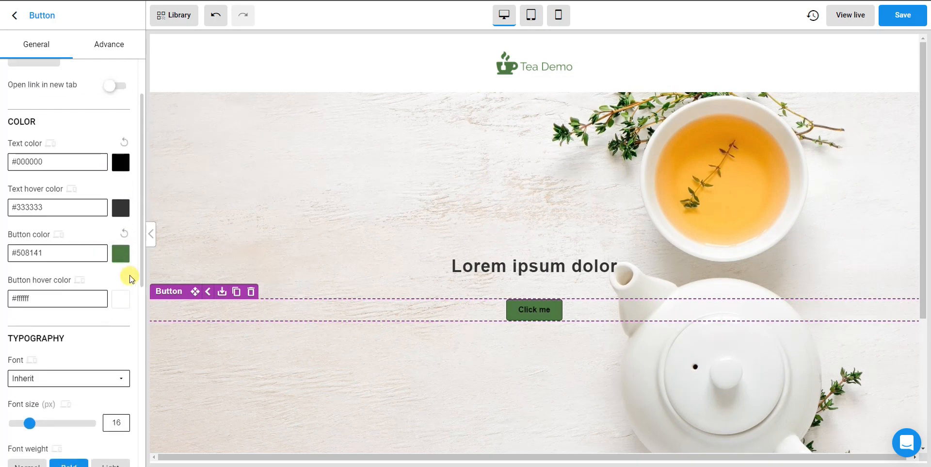
pyautogui.click(118, 167)
pyautogui.moveTo(61, 219); pyautogui.dragTo(3, 166)
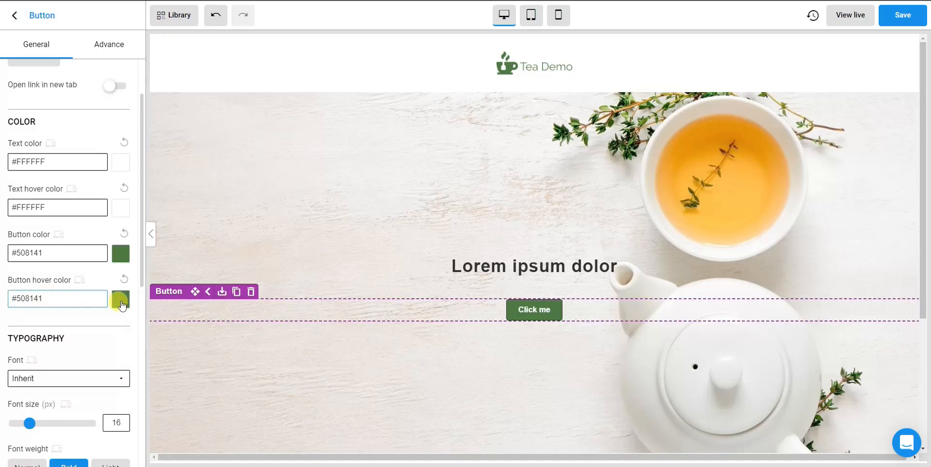
# Step: Set the button's hover color to the darker green #3D5D32
pyautogui.click(121, 298)
pyautogui.moveTo(57, 353); pyautogui.dragTo(58, 361)
pyautogui.click(120, 316)
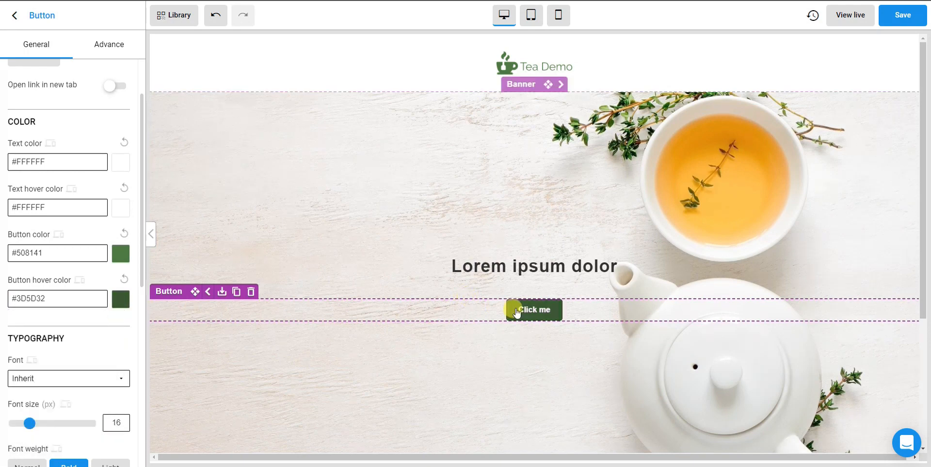
# Step: Link the banner button to the Black Tea product page
pyautogui.scroll(1, 80, 267)
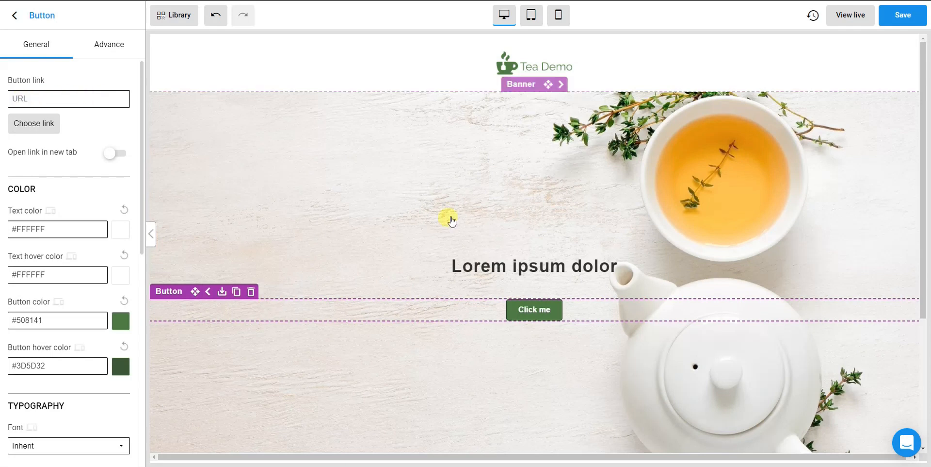
pyautogui.scroll(-1, 48, 233)
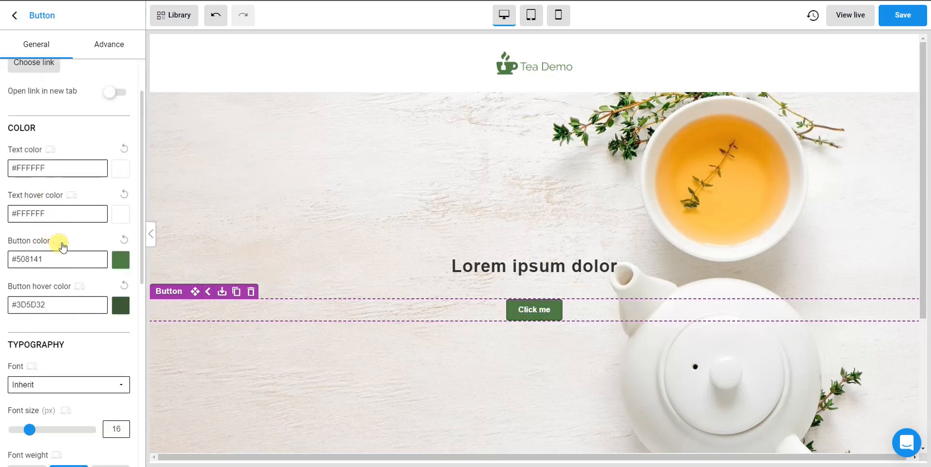
pyautogui.scroll(1, 58, 243)
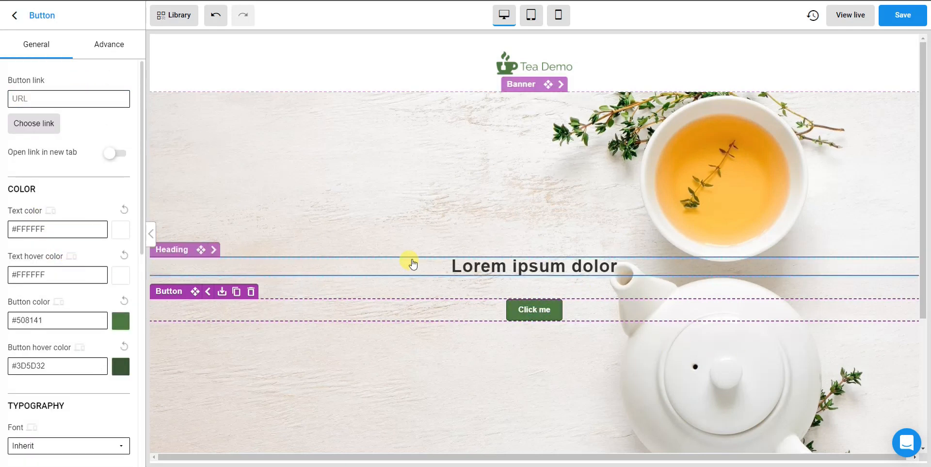
pyautogui.click(33, 127)
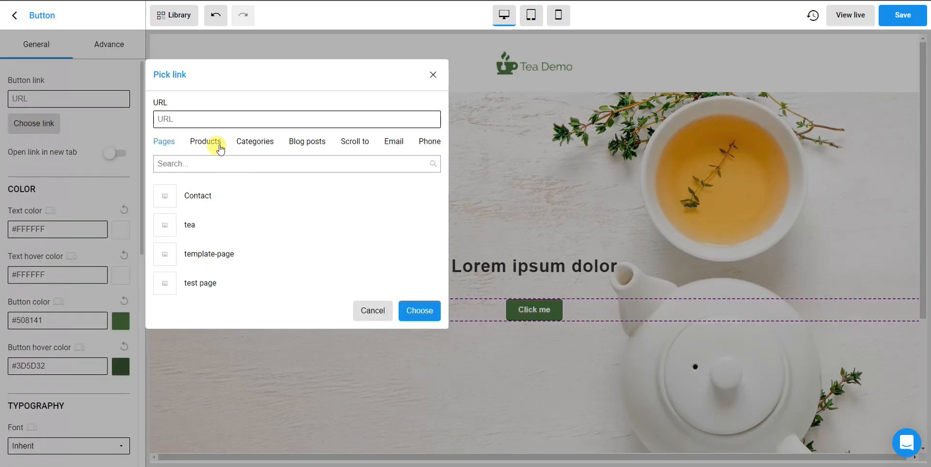
pyautogui.click(212, 144)
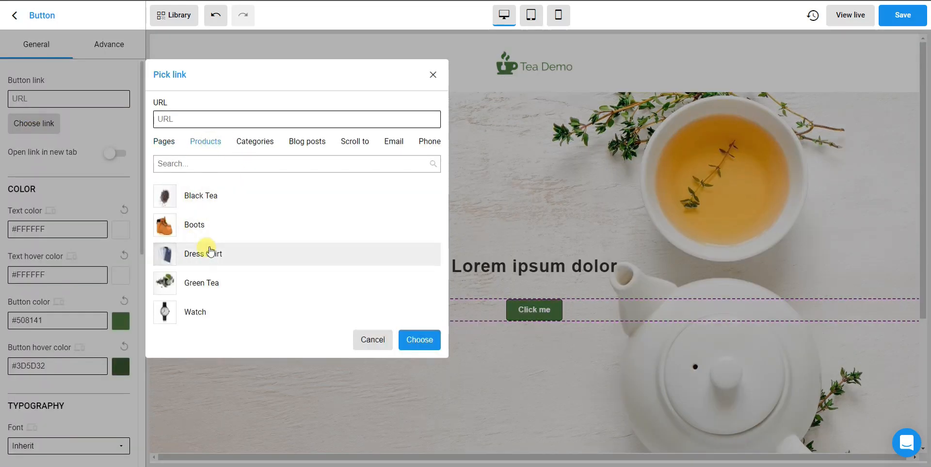
pyautogui.click(225, 196)
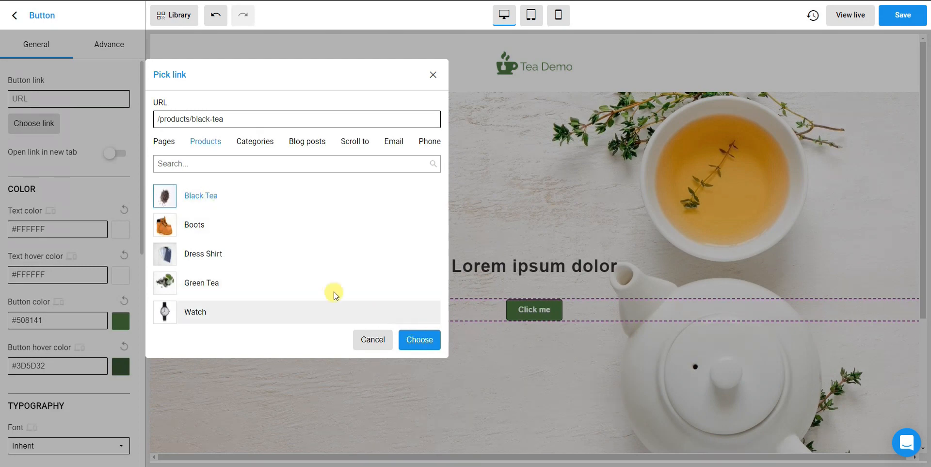
pyautogui.click(410, 339)
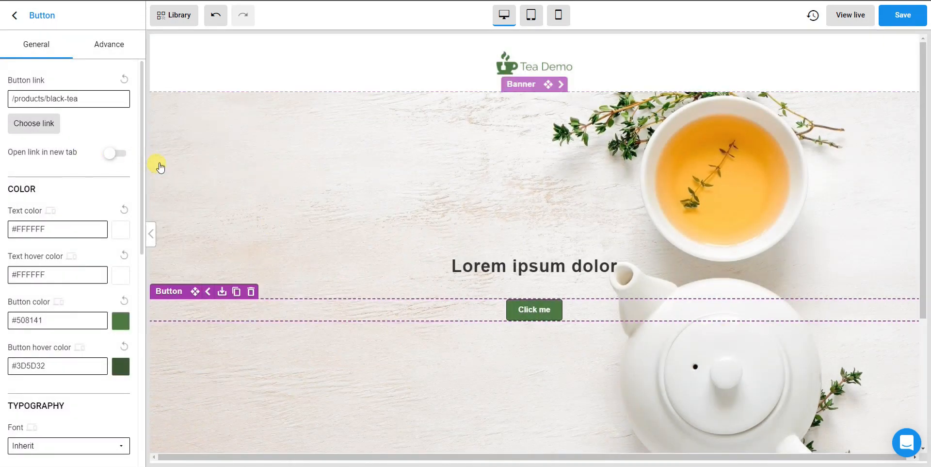
# Step: Change the banner button's label to "Shop Now"
pyautogui.moveTo(505, 311); pyautogui.dragTo(546, 311)
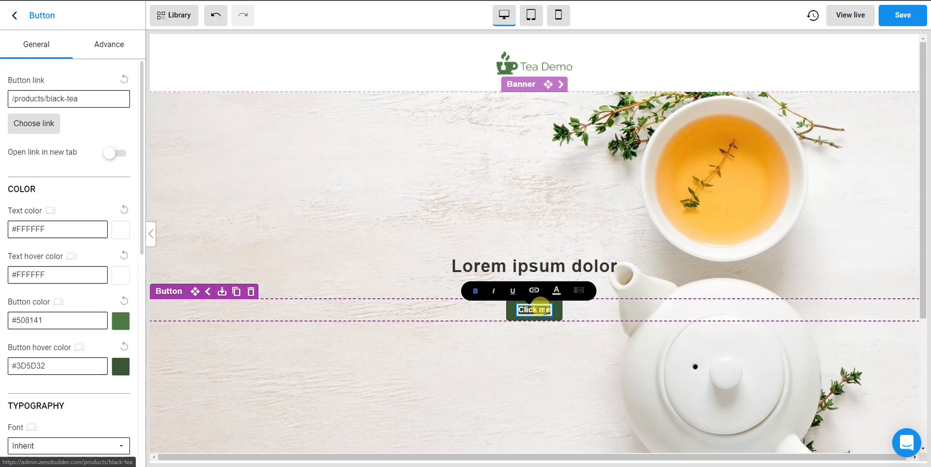
pyautogui.write('SHop')
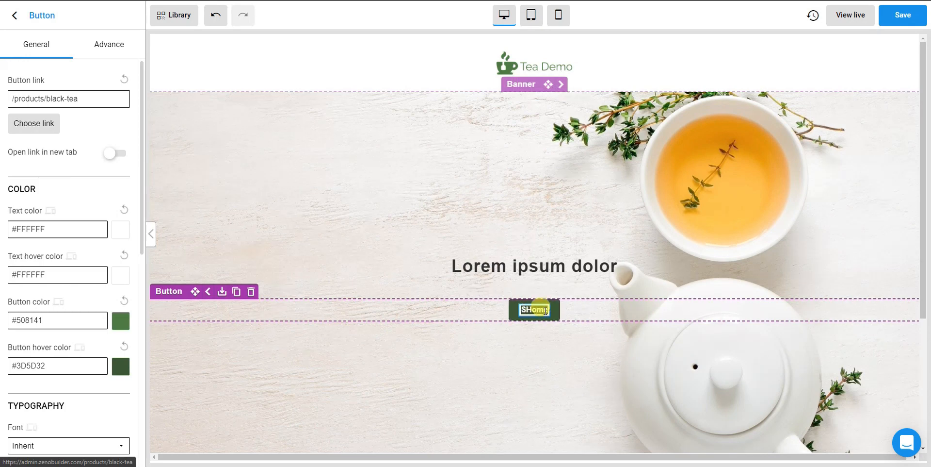
pyautogui.press('BackSpace')
pyautogui.press('BackSpace')
pyautogui.press('BackSpace')
pyautogui.write('hop')
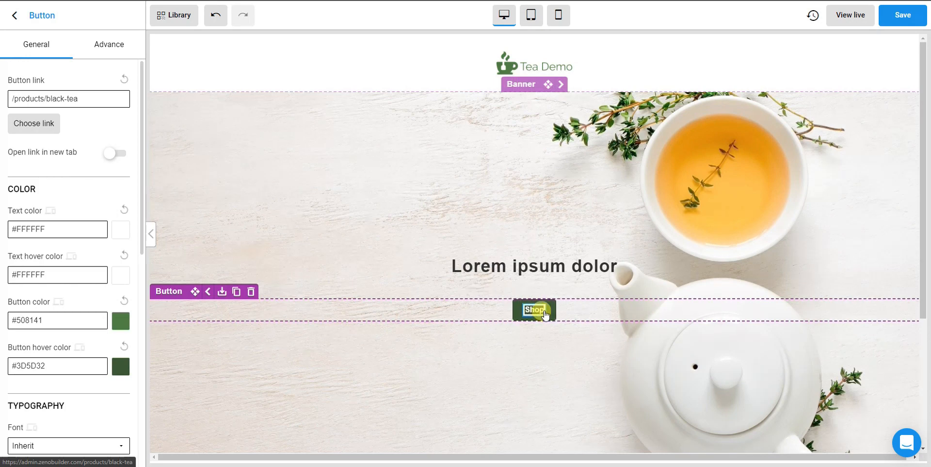
pyautogui.write(' Now')
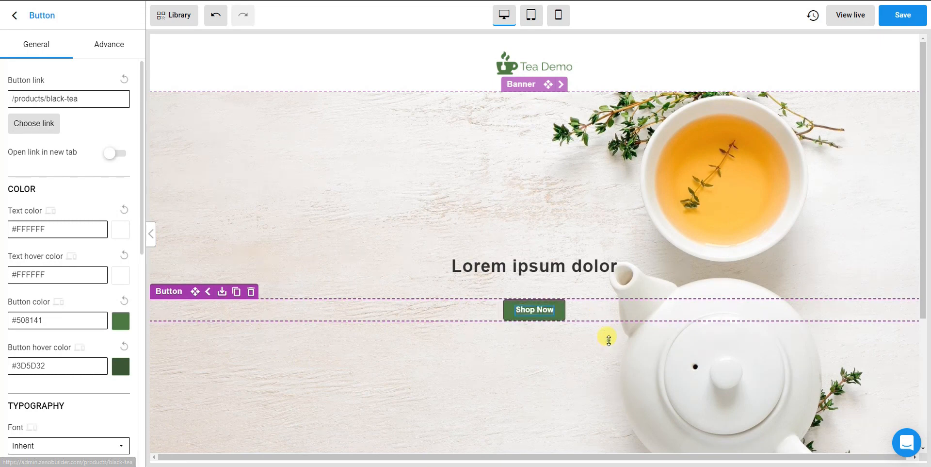
pyautogui.click(607, 334)
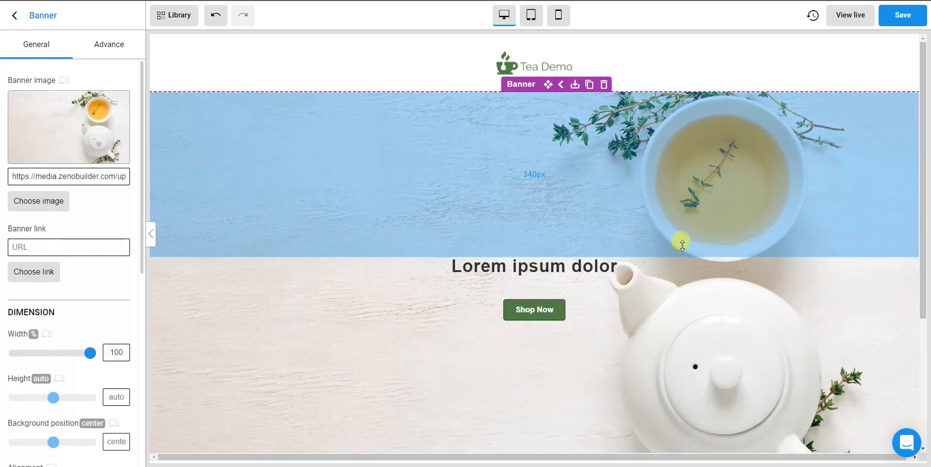
# Step: Set the banner heading's font size to 46 px and its color to #000000
pyautogui.tripleClick(552, 263)
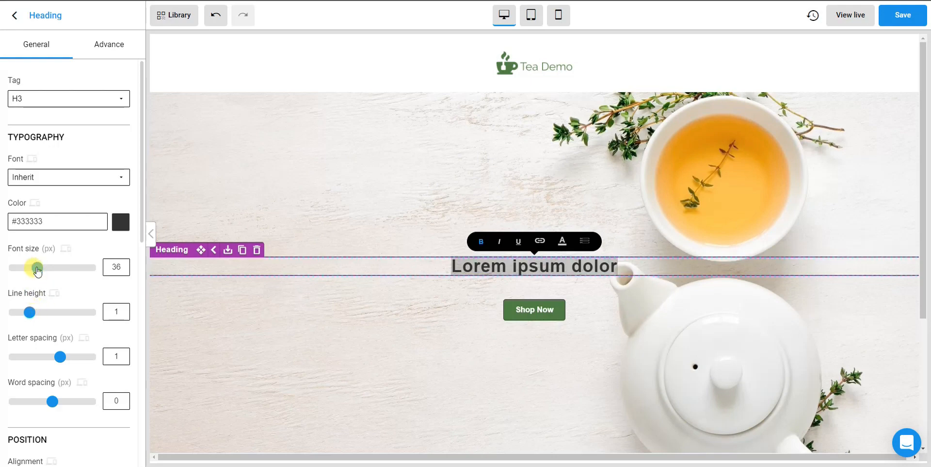
pyautogui.moveTo(40, 271); pyautogui.dragTo(102, 204)
pyautogui.click(116, 219)
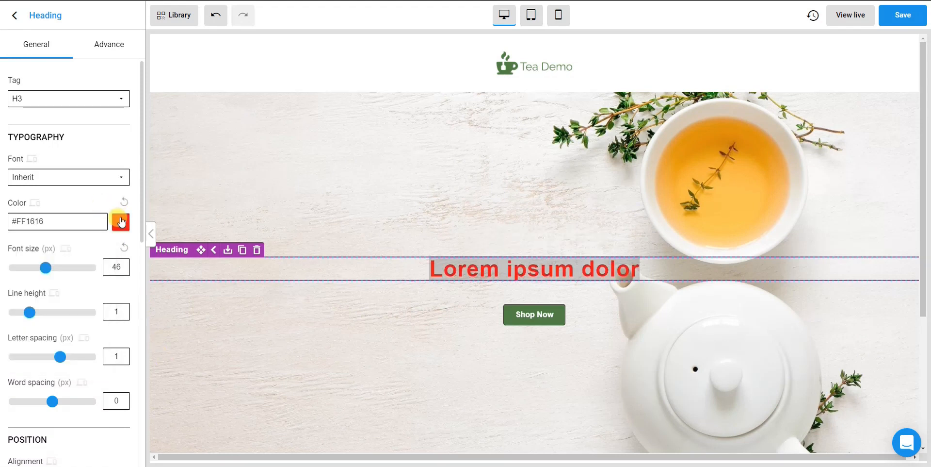
pyautogui.click(120, 225)
pyautogui.moveTo(102, 294); pyautogui.dragTo(122, 323)
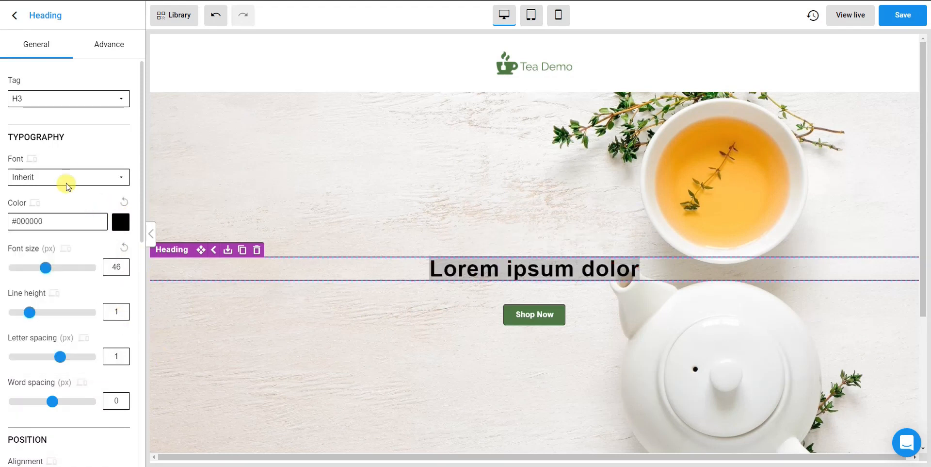
# Step: Look through the heading's available fonts and its typography, position and decoration settings
pyautogui.click(67, 179)
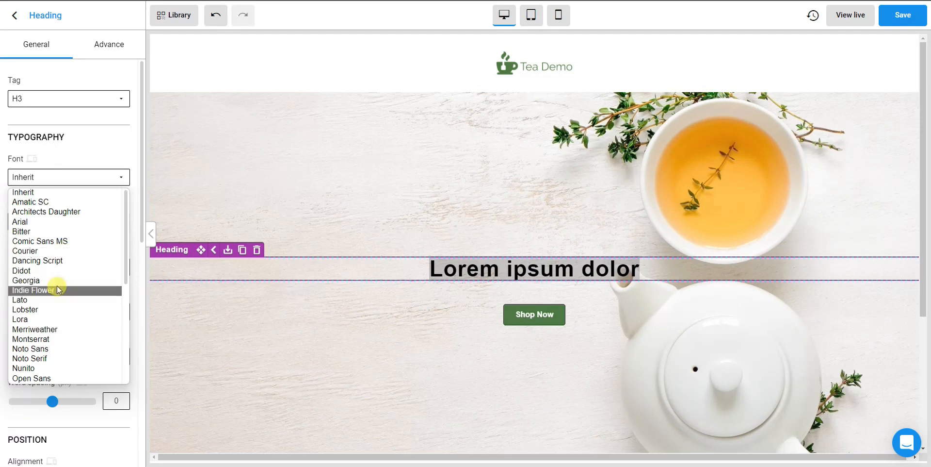
pyautogui.click(124, 157)
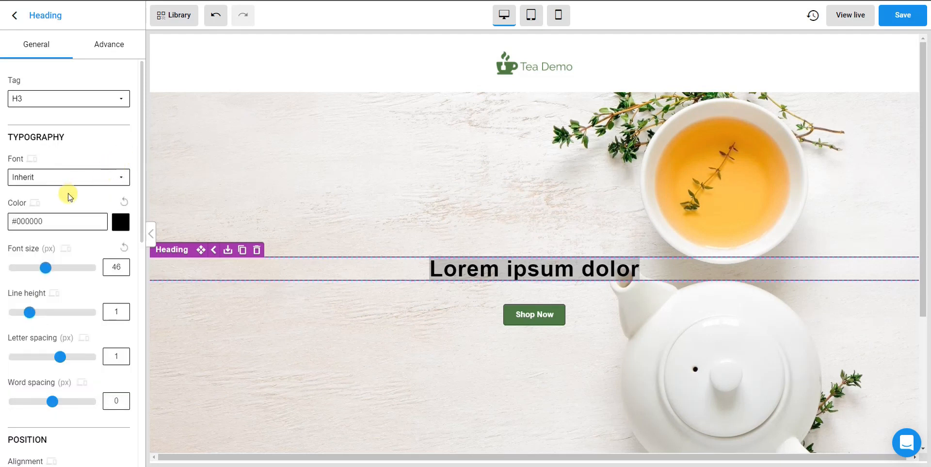
pyautogui.click(73, 180)
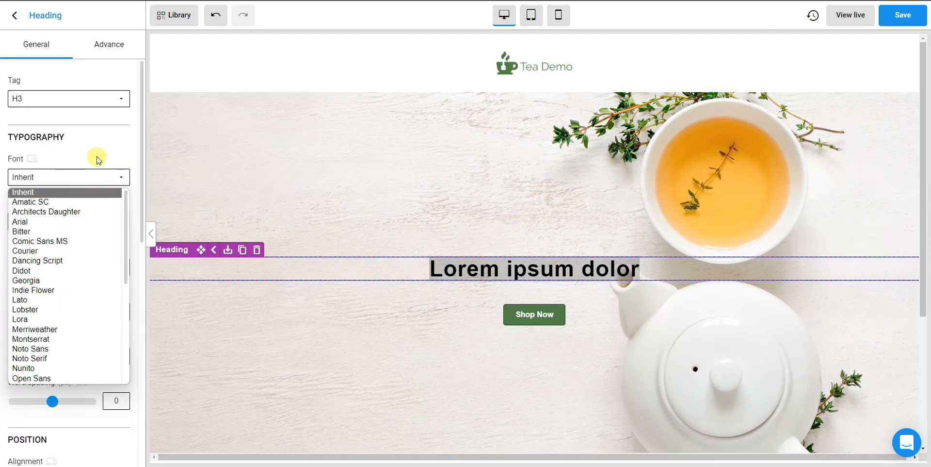
pyautogui.click(96, 156)
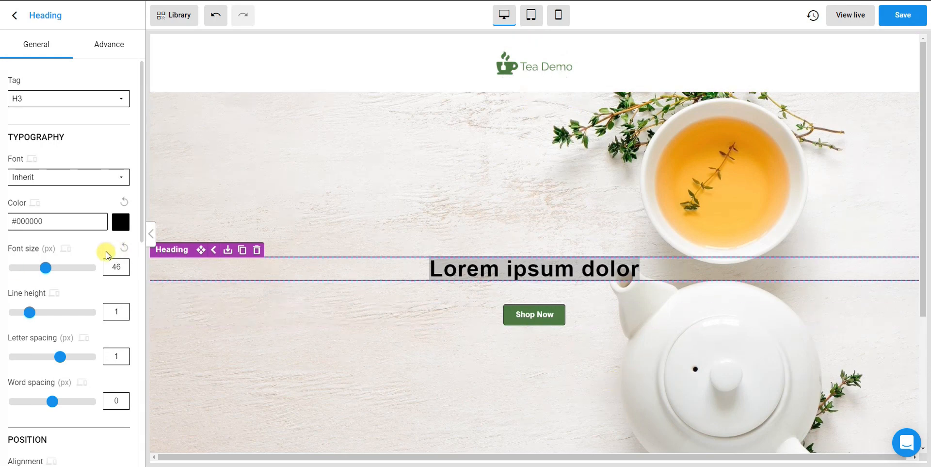
pyautogui.scroll(-4, 90, 260)
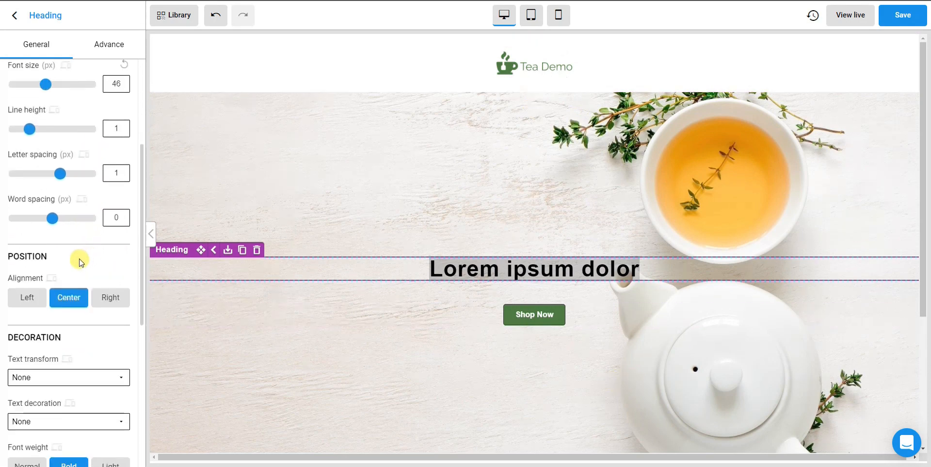
pyautogui.scroll(-1, 52, 263)
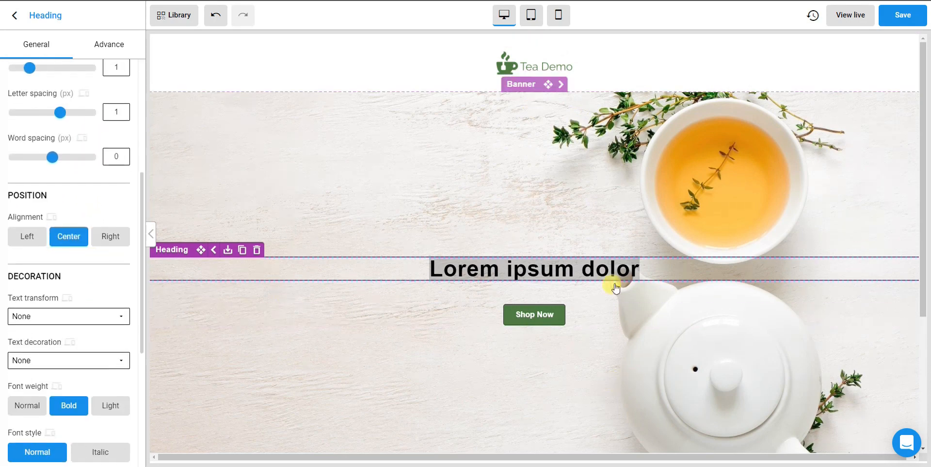
pyautogui.scroll(5, 116, 266)
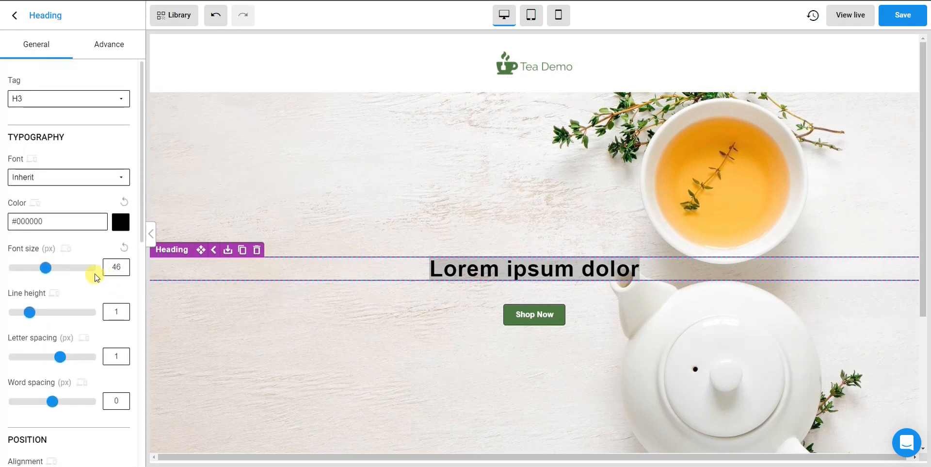
pyautogui.scroll(-1, 97, 266)
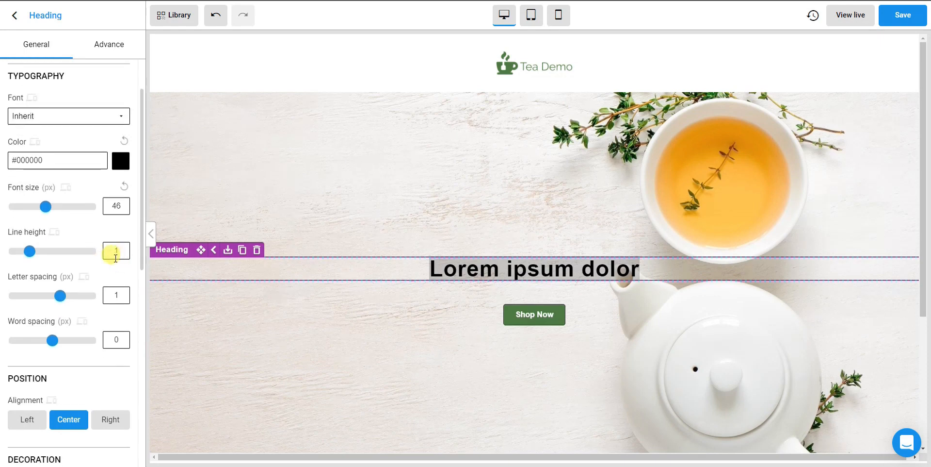
pyautogui.scroll(1, 97, 218)
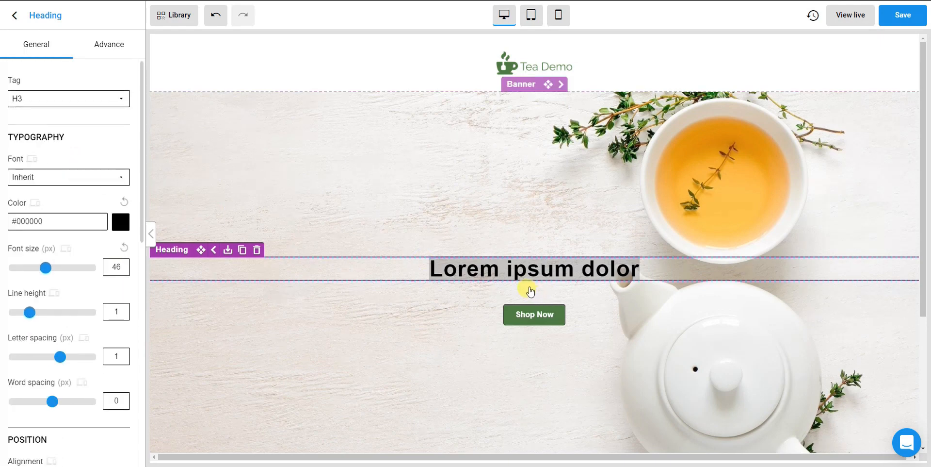
# Step: Replace the banner heading's placeholder text with "Buy Tea"
pyautogui.click(515, 261)
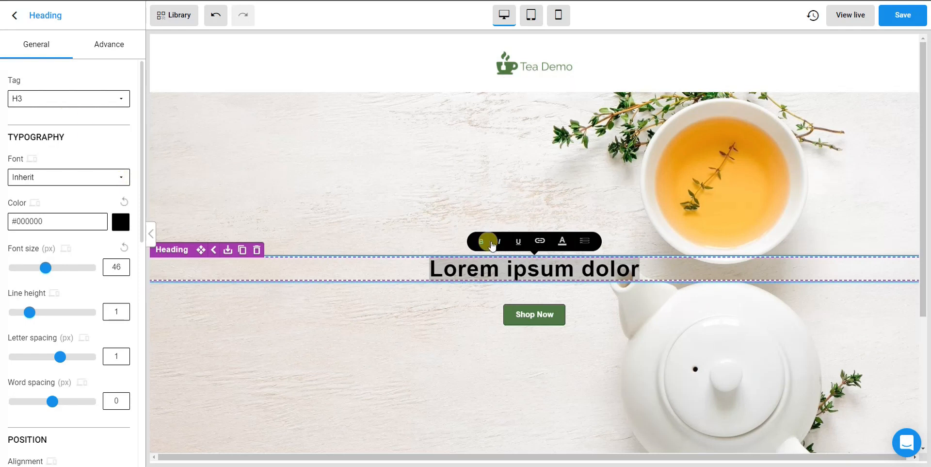
pyautogui.write('Buy Tea')
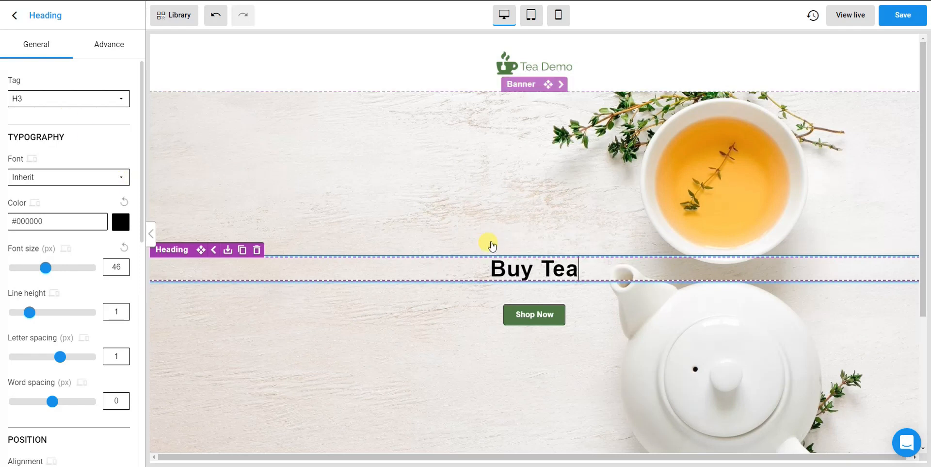
# Step: Complete the banner heading so it reads "Buy Tea Here" and return to the list of page elements
pyautogui.write(' Here')
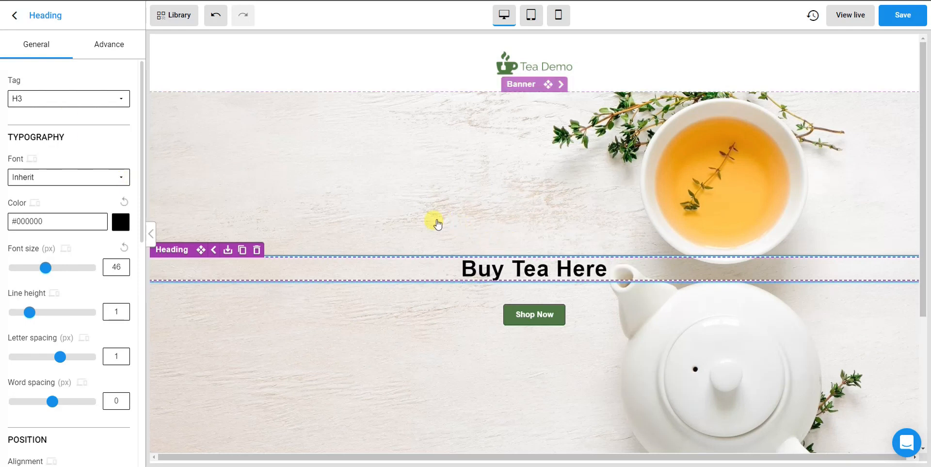
pyautogui.click(432, 335)
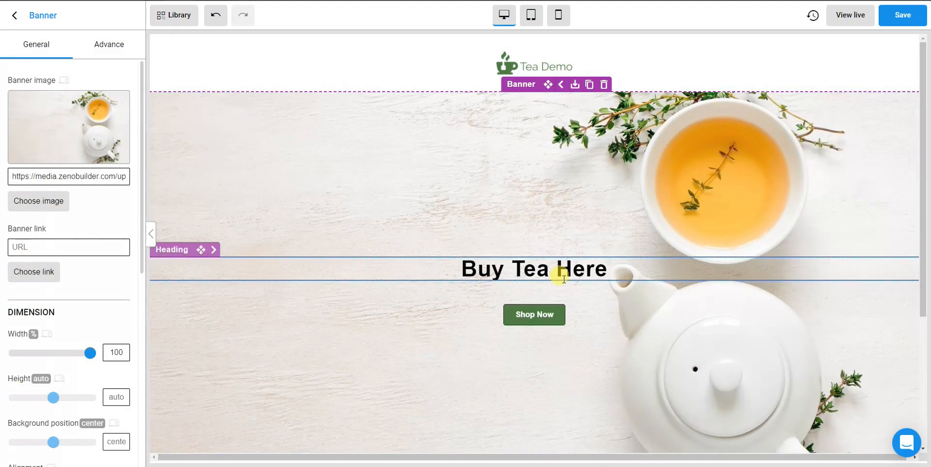
pyautogui.click(14, 17)
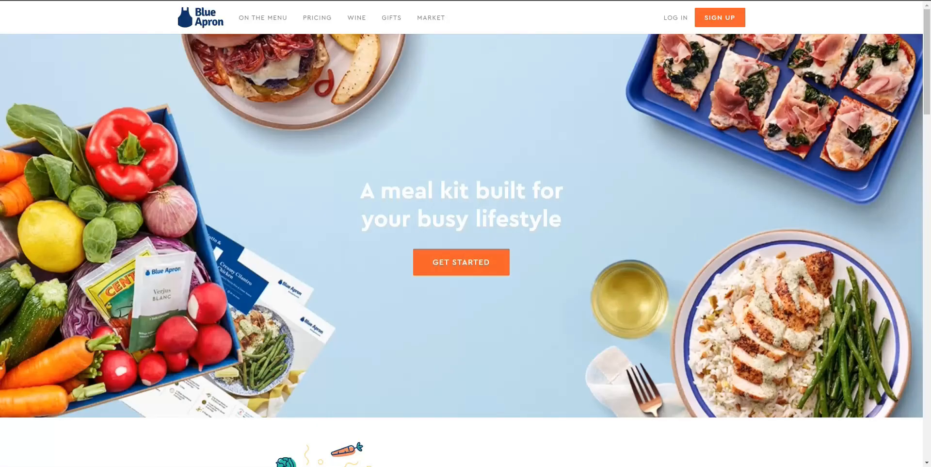
# Step: Switch to the Blue Apron page and examine the three illustrated text sections below its hero banner
pyautogui.scroll(-5, 636, 308)
pyautogui.scroll(-3, 636, 308)
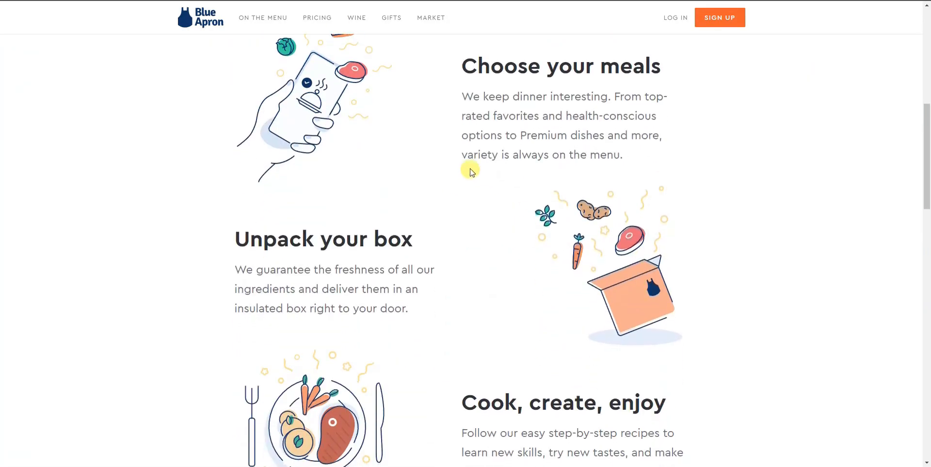
pyautogui.scroll(3, 408, 275)
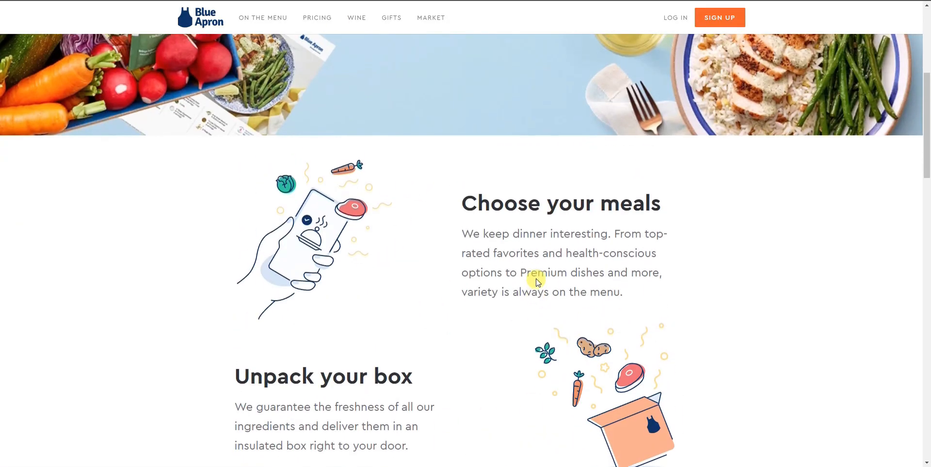
pyautogui.scroll(-2, 597, 267)
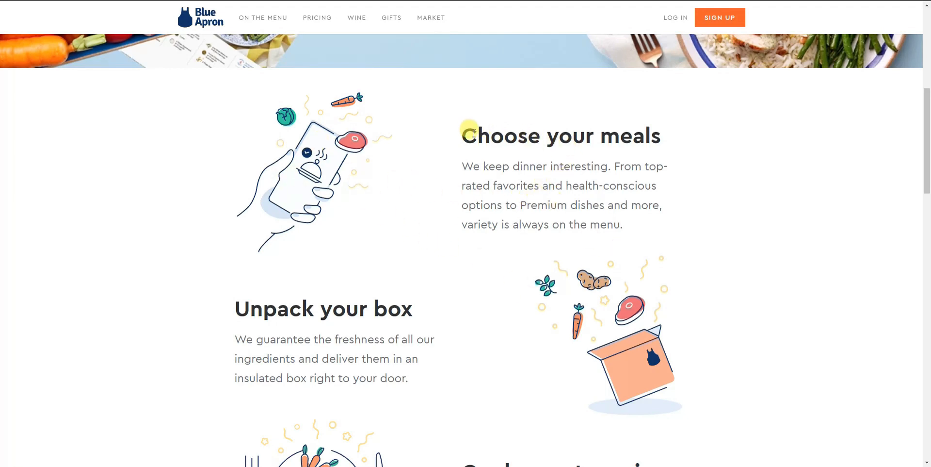
pyautogui.moveTo(474, 135); pyautogui.dragTo(662, 138)
pyautogui.moveTo(642, 217); pyautogui.dragTo(461, 151)
pyautogui.scroll(-3, 279, 168)
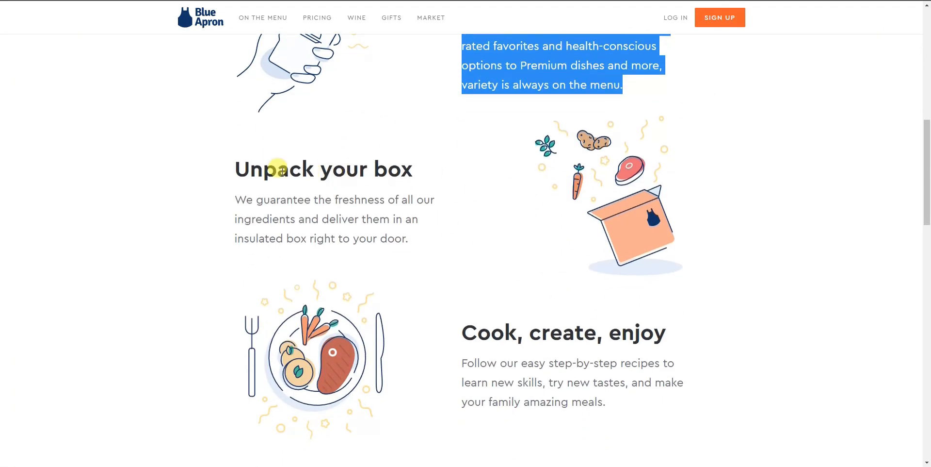
pyautogui.moveTo(232, 168); pyautogui.dragTo(464, 165)
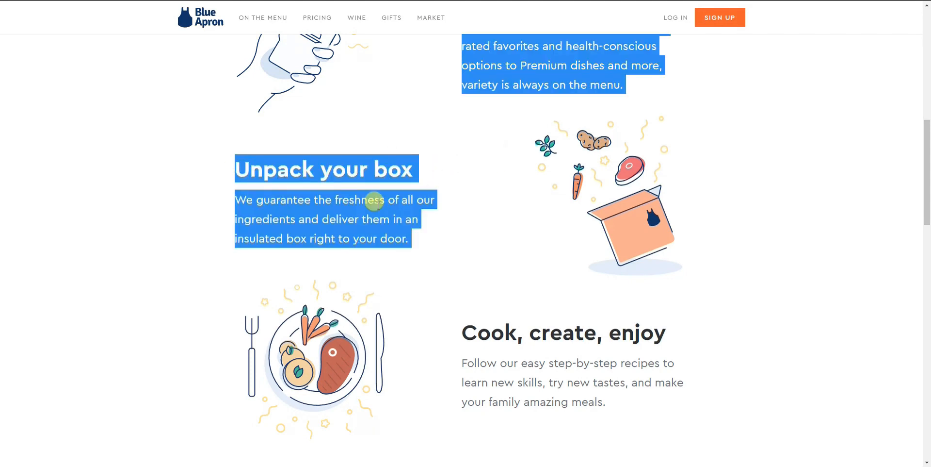
pyautogui.moveTo(354, 219); pyautogui.dragTo(233, 213)
pyautogui.click(614, 185)
pyautogui.scroll(-3, 547, 235)
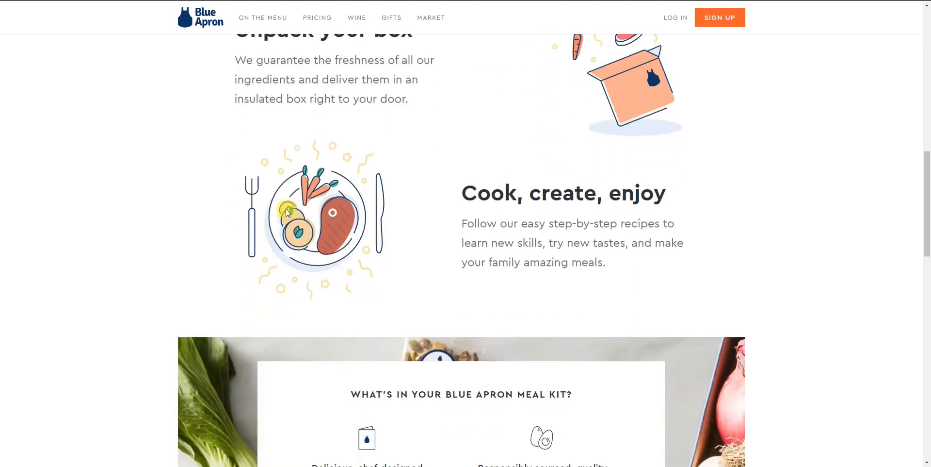
pyautogui.moveTo(484, 190); pyautogui.dragTo(555, 193)
pyautogui.click(545, 234)
# Step: Review how illustrations and text blocks switch sides from section to section on the Blue Apron page
pyautogui.scroll(7, 544, 238)
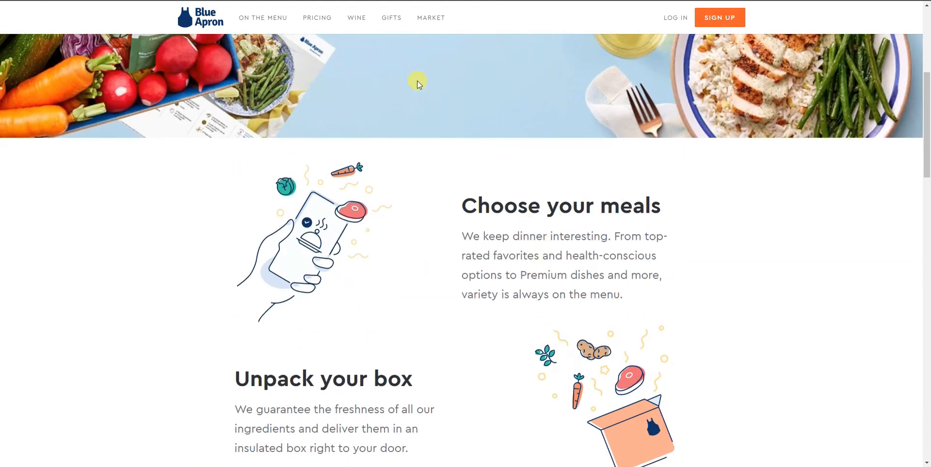
pyautogui.scroll(-2, 524, 205)
pyautogui.moveTo(462, 127); pyautogui.dragTo(550, 167)
pyautogui.moveTo(270, 339); pyautogui.dragTo(412, 379)
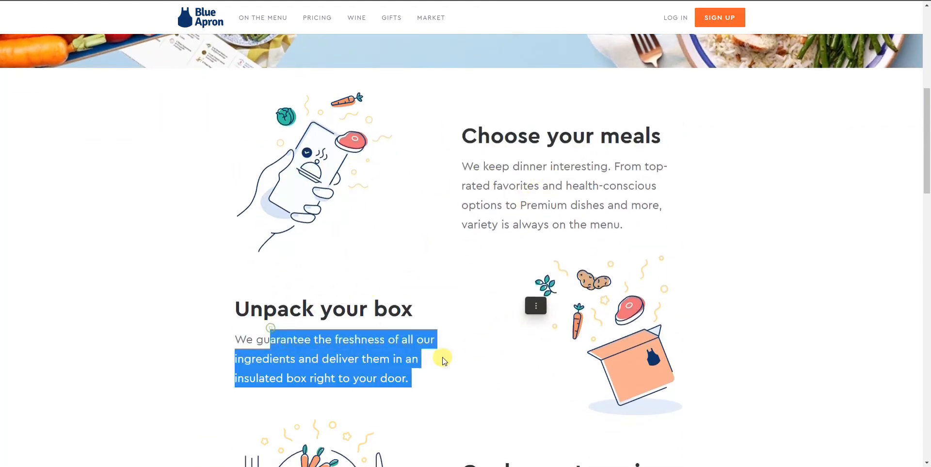
pyautogui.scroll(-3, 441, 358)
pyautogui.scroll(3, 366, 154)
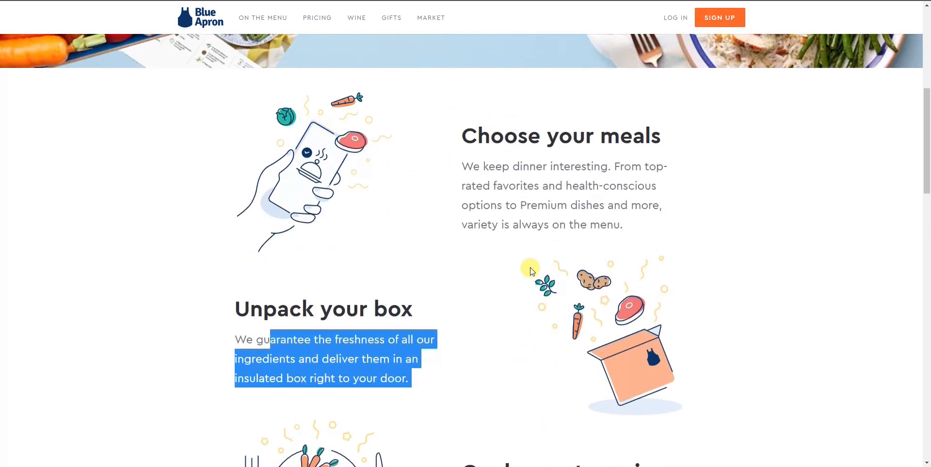
pyautogui.scroll(-4, 375, 100)
pyautogui.scroll(3, 374, 100)
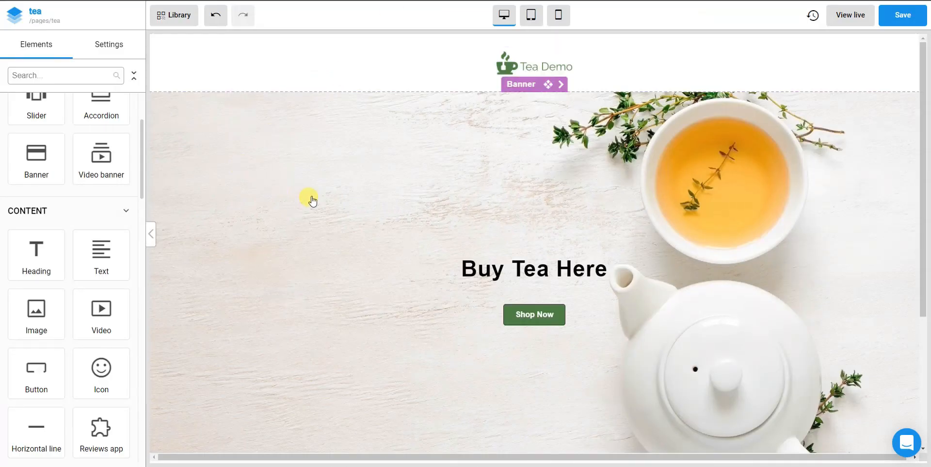
# Step: Switch back to the tea page in Zeno and add three two-column rows stacked below the banner
pyautogui.scroll(-5, 462, 219)
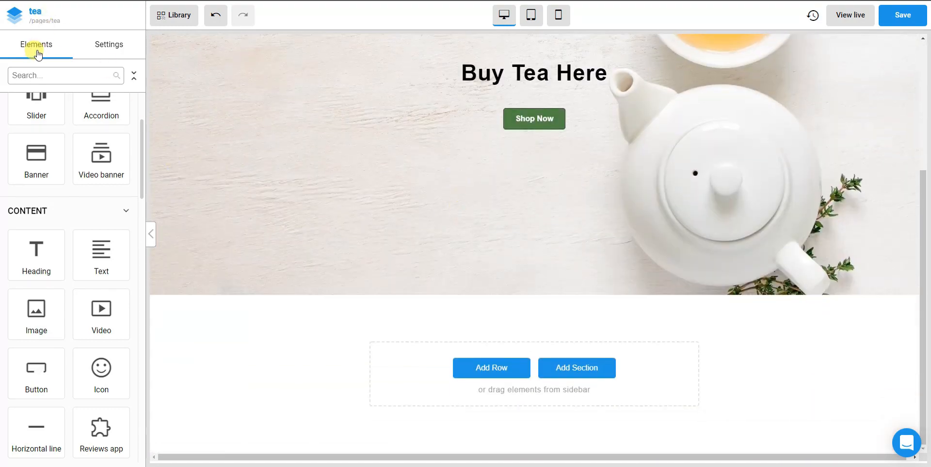
pyautogui.scroll(3, 88, 170)
pyautogui.moveTo(37, 151); pyautogui.dragTo(510, 307)
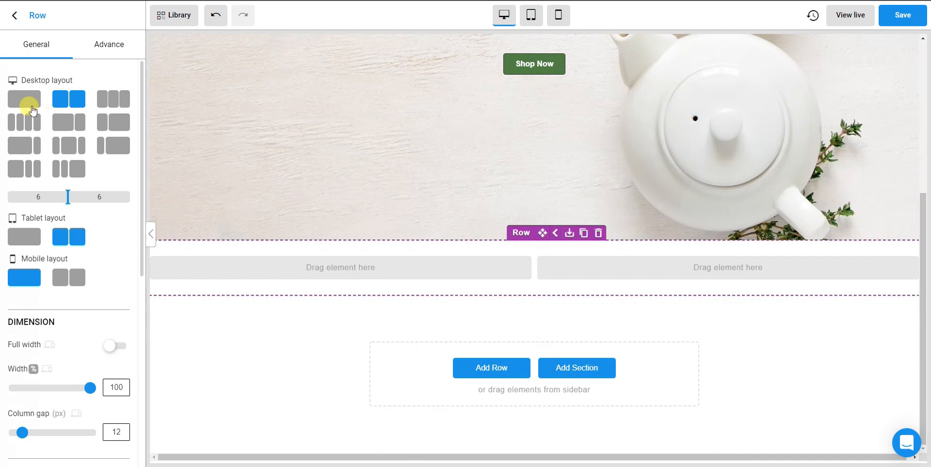
pyautogui.click(23, 15)
pyautogui.moveTo(37, 129); pyautogui.dragTo(576, 298)
pyautogui.click(15, 28)
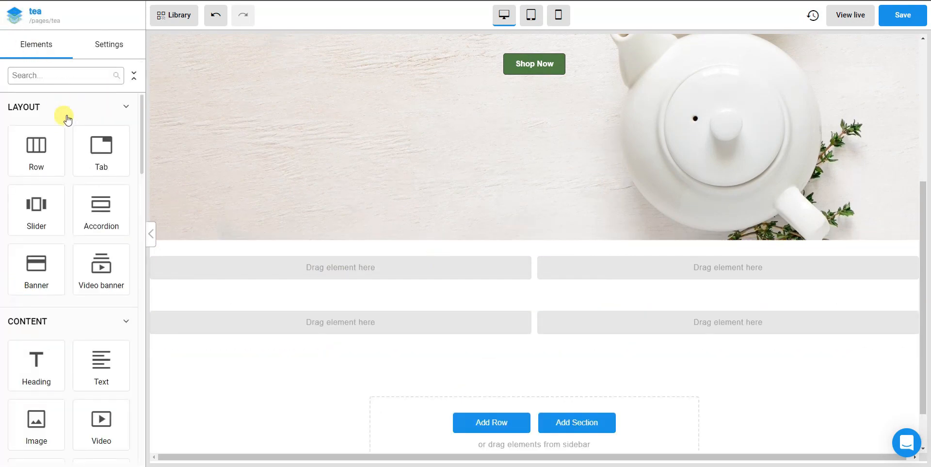
pyautogui.moveTo(37, 138); pyautogui.dragTo(542, 348)
pyautogui.scroll(-3, 543, 350)
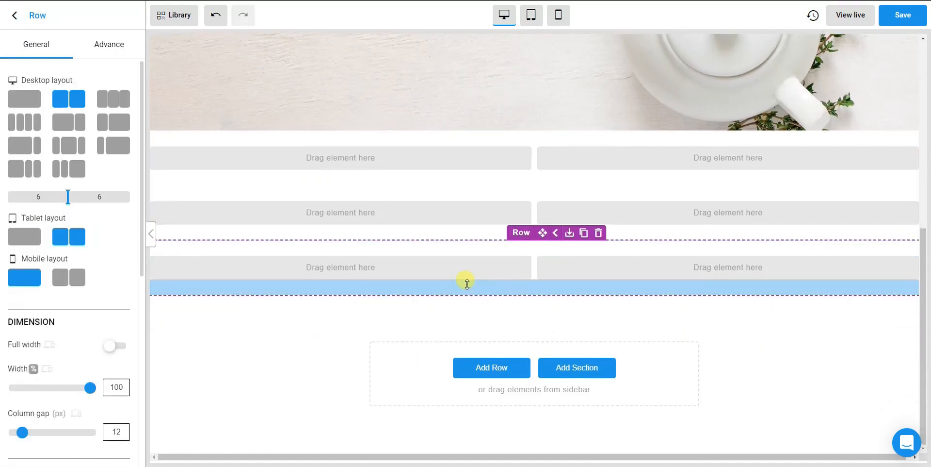
pyautogui.click(15, 15)
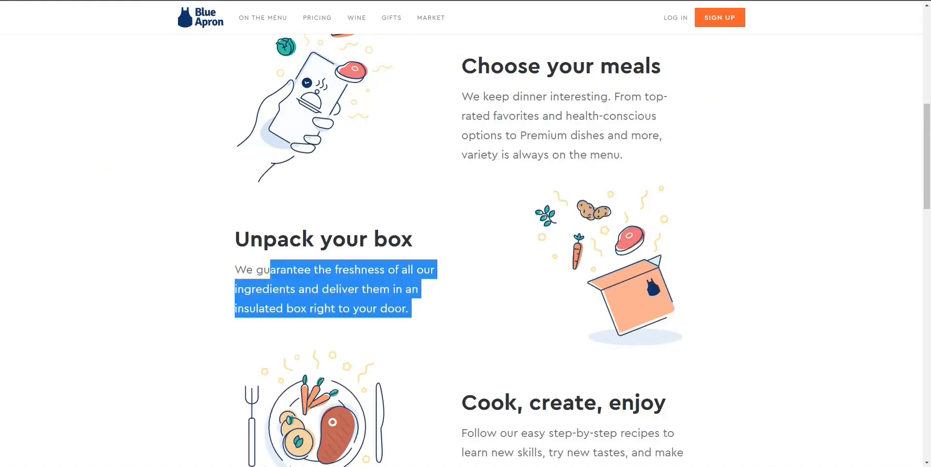
# Step: Compare the Blue Apron page's section layout with the banner and three empty rows on the tea page
pyautogui.scroll(5, 563, 238)
pyautogui.scroll(-3, 577, 251)
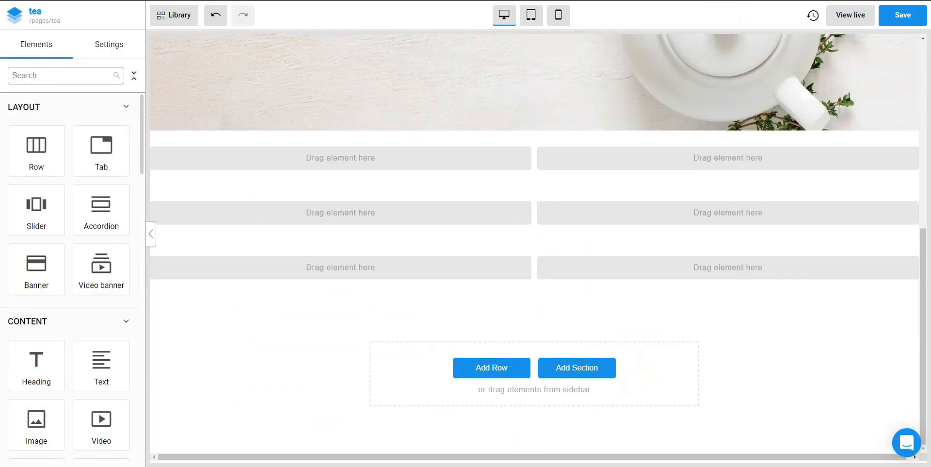
pyautogui.scroll(4, 329, 171)
pyautogui.scroll(-3, 400, 233)
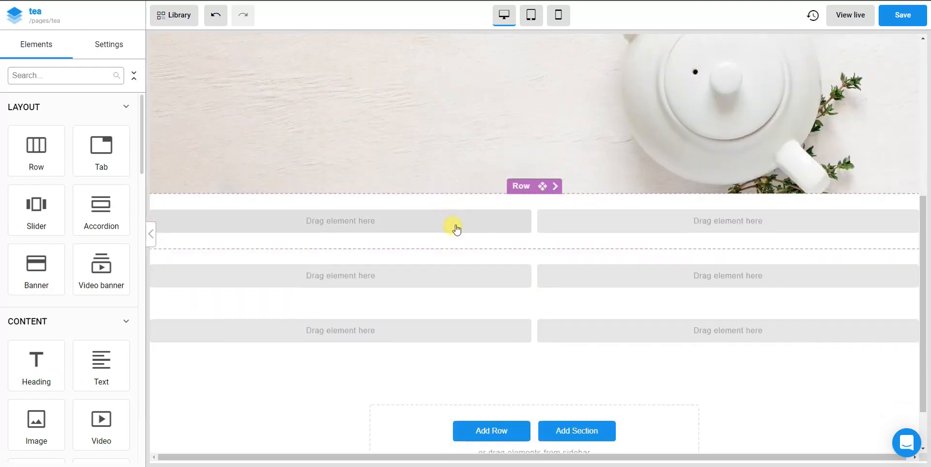
pyautogui.scroll(5, 456, 228)
pyautogui.scroll(-6, 422, 52)
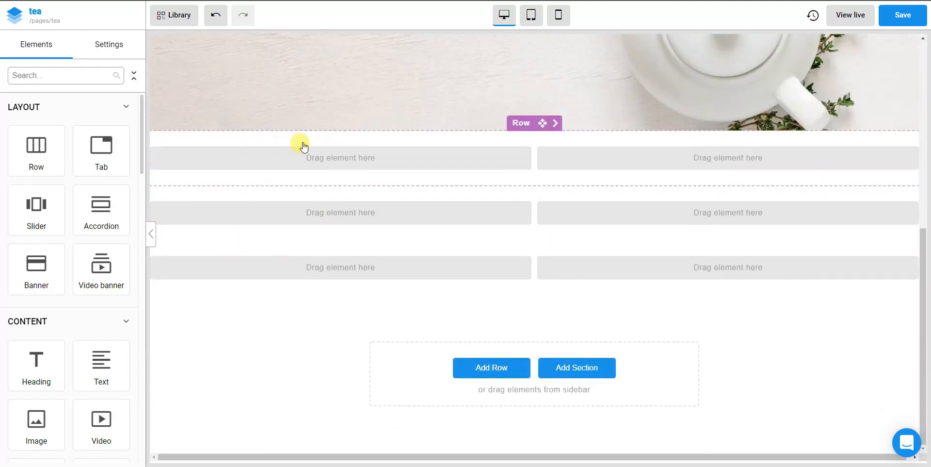
# Step: Set the width of the first row below the banner to 70%
pyautogui.click(525, 127)
pyautogui.scroll(-4, 85, 235)
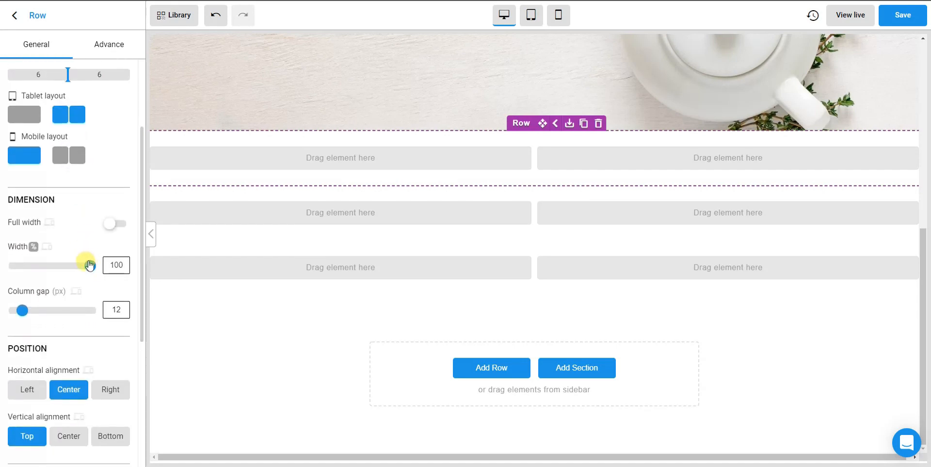
pyautogui.moveTo(91, 270); pyautogui.dragTo(73, 266)
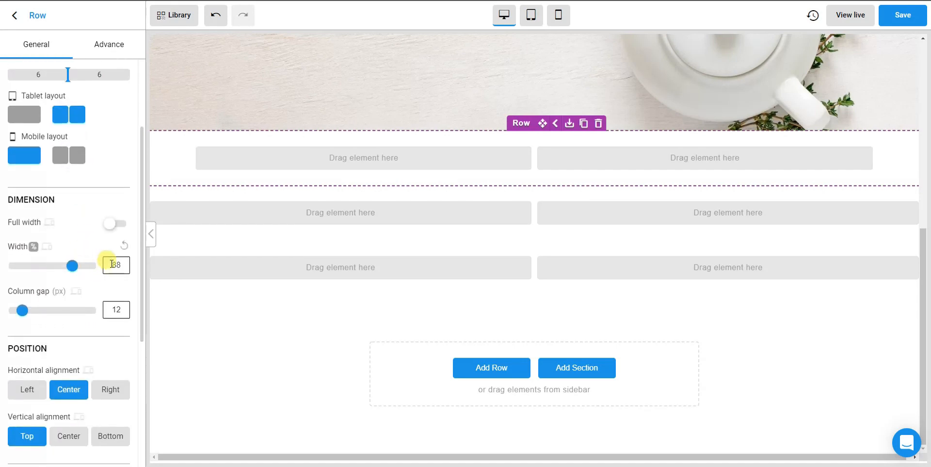
pyautogui.write('80')
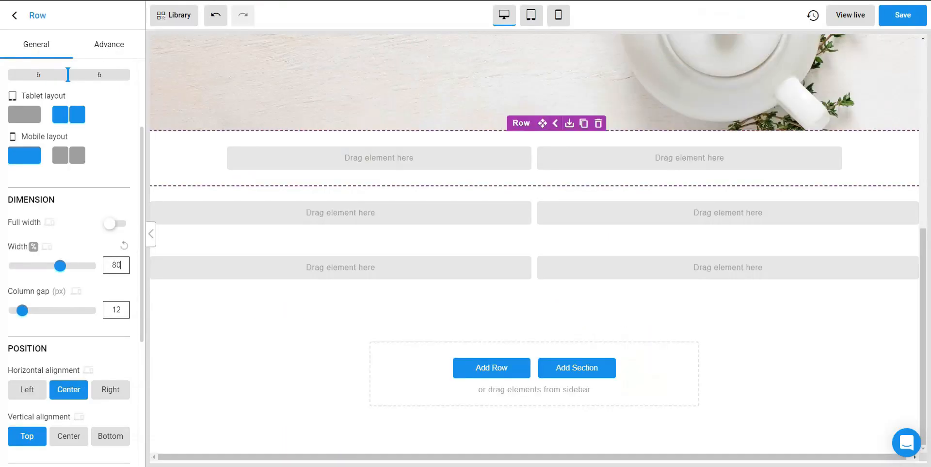
pyautogui.write('70')
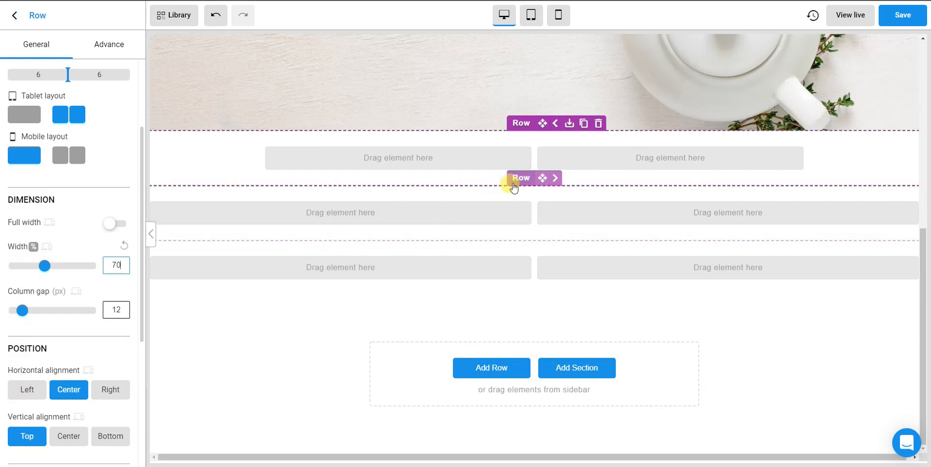
# Step: Set the widths of the second and third rows below the banner to 70% as well
pyautogui.click(514, 187)
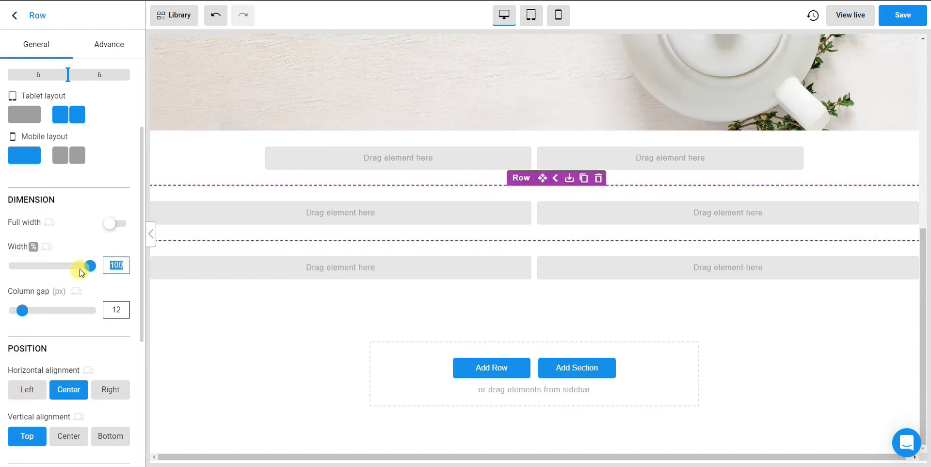
pyautogui.write('70')
pyautogui.click(515, 232)
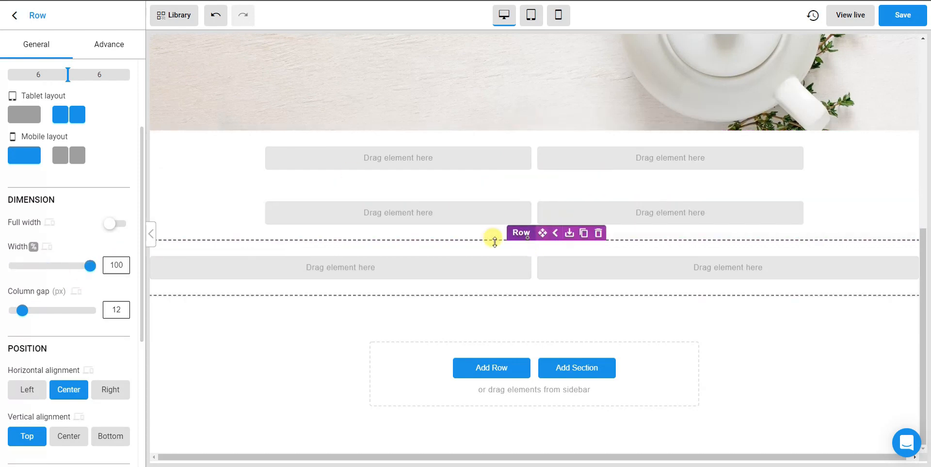
pyautogui.write('70')
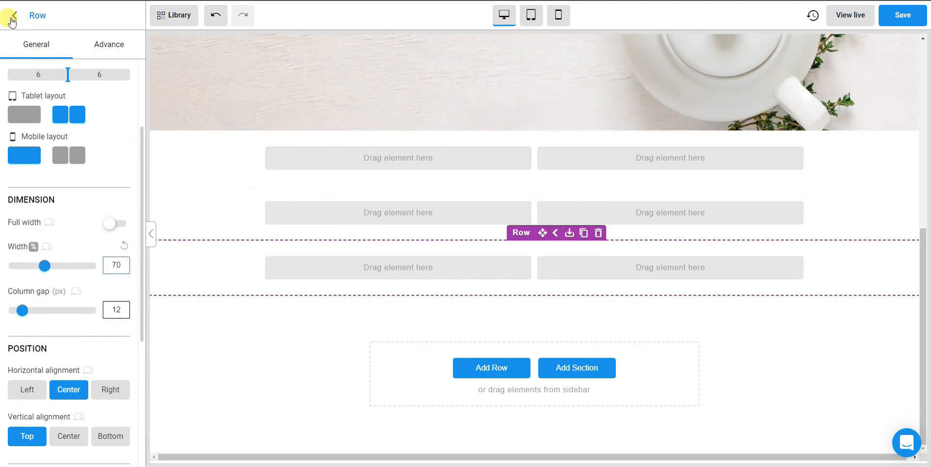
pyautogui.click(10, 15)
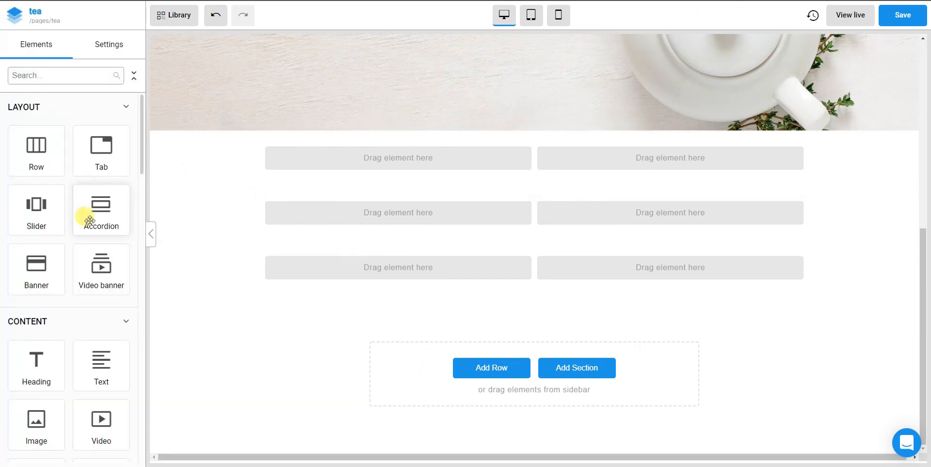
# Step: Add an image element to the first row's left column, the second row's right column and the third row's left column
pyautogui.scroll(-3, 78, 261)
pyautogui.moveTo(46, 258); pyautogui.dragTo(400, 160)
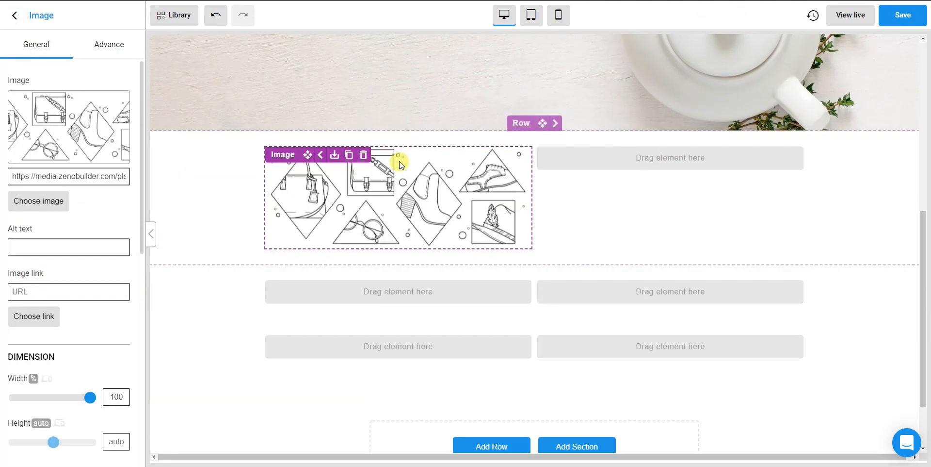
pyautogui.click(14, 16)
pyautogui.moveTo(42, 254); pyautogui.dragTo(663, 287)
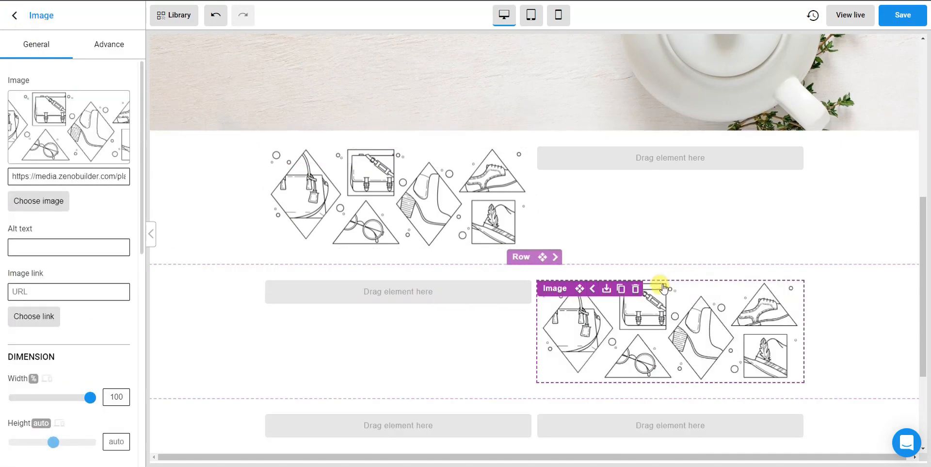
pyautogui.scroll(-2, 3, 213)
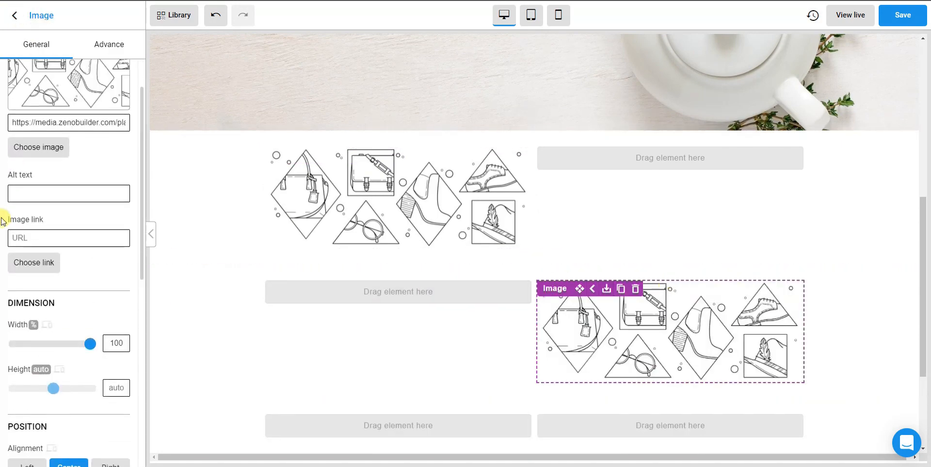
pyautogui.click(14, 12)
pyautogui.moveTo(39, 262); pyautogui.dragTo(394, 422)
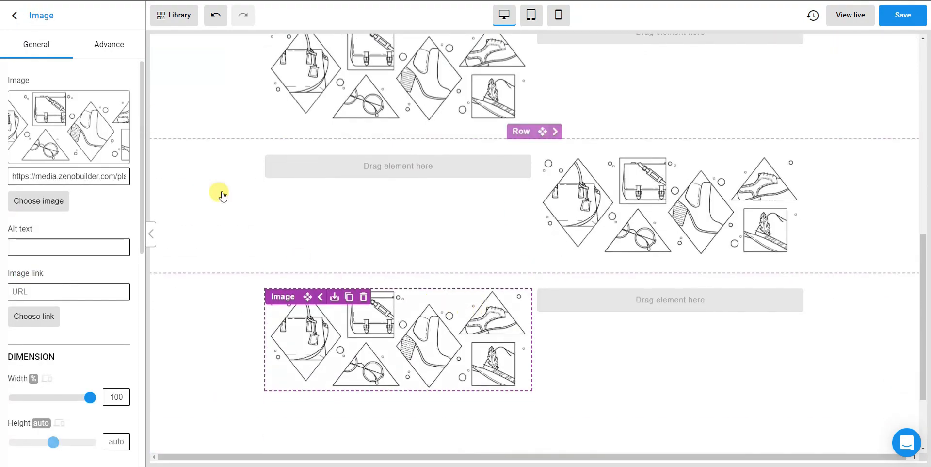
pyautogui.click(14, 15)
# Step: Add a heading element to the empty left column of the second row
pyautogui.scroll(2, 93, 199)
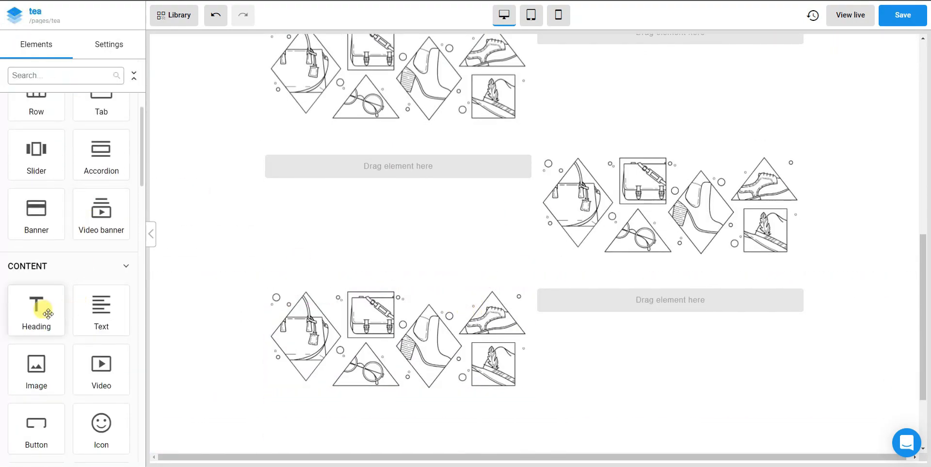
pyautogui.moveTo(36, 306); pyautogui.dragTo(398, 167)
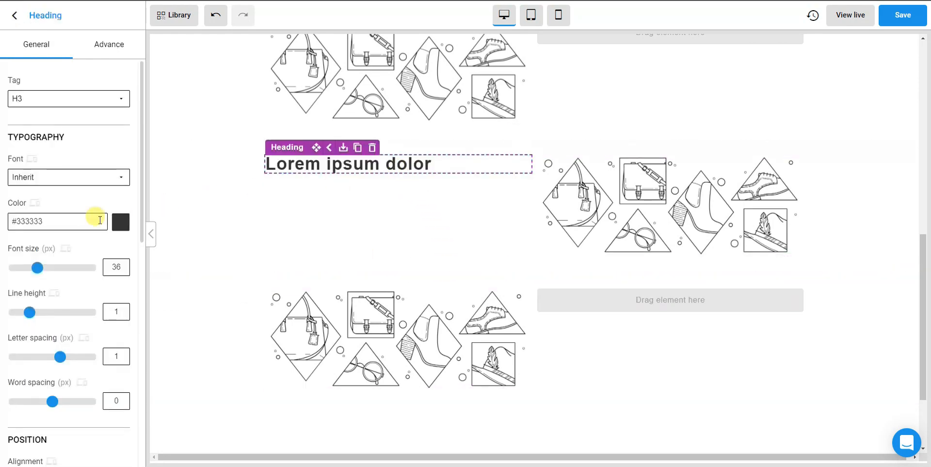
# Step: Add a heading element to the right column of the third row and of the first row below the banner
pyautogui.click(14, 20)
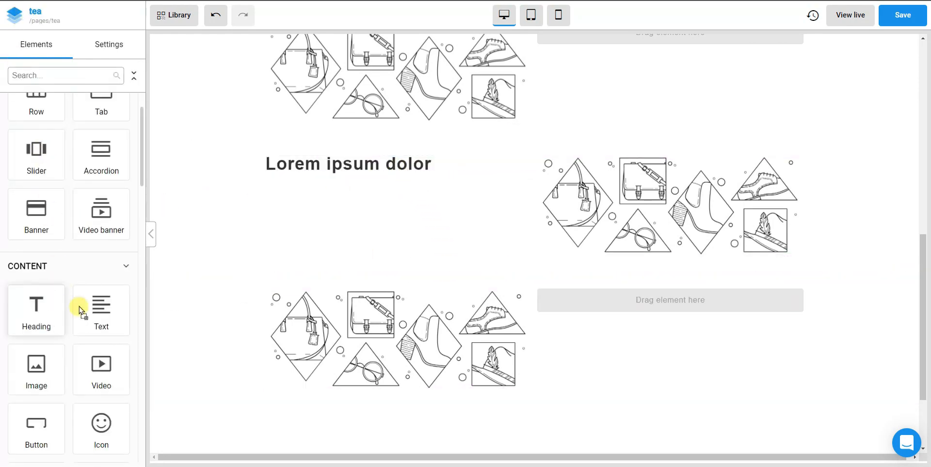
pyautogui.moveTo(77, 308); pyautogui.dragTo(713, 298)
pyautogui.click(14, 15)
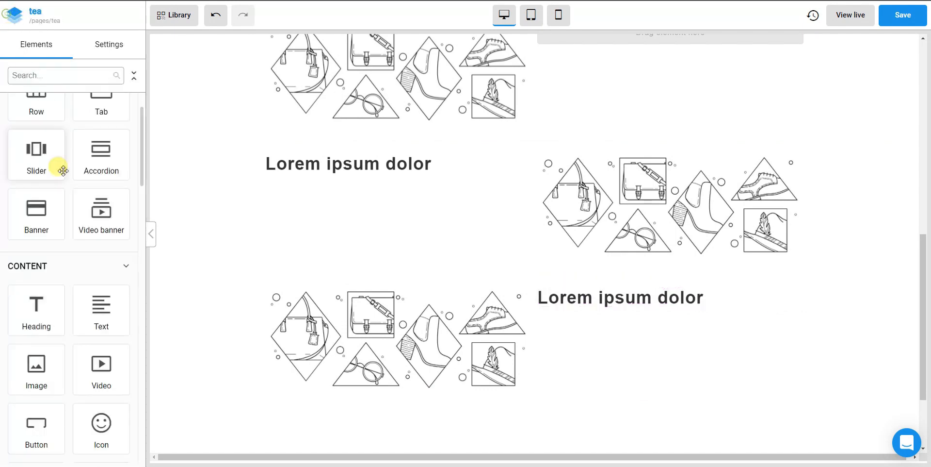
pyautogui.moveTo(34, 304); pyautogui.dragTo(668, 115)
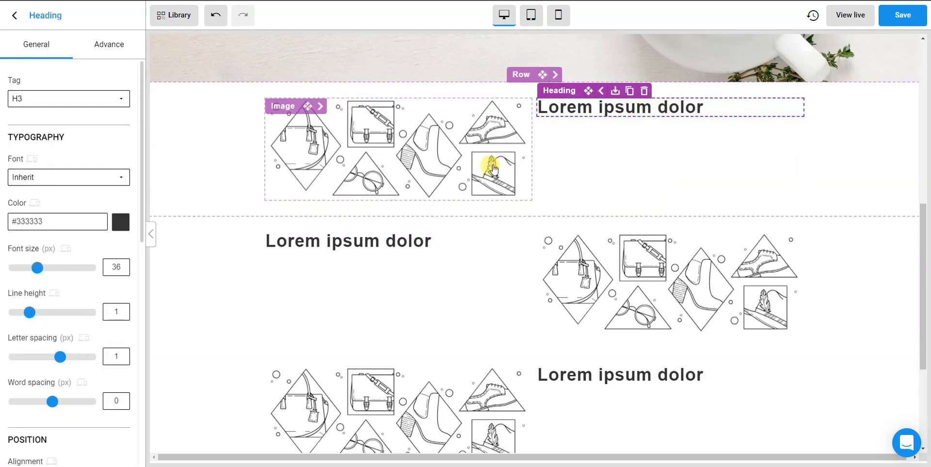
# Step: Add a text element under the heading in each of the three rows below the banner
pyautogui.click(14, 15)
pyautogui.scroll(1, 33, 281)
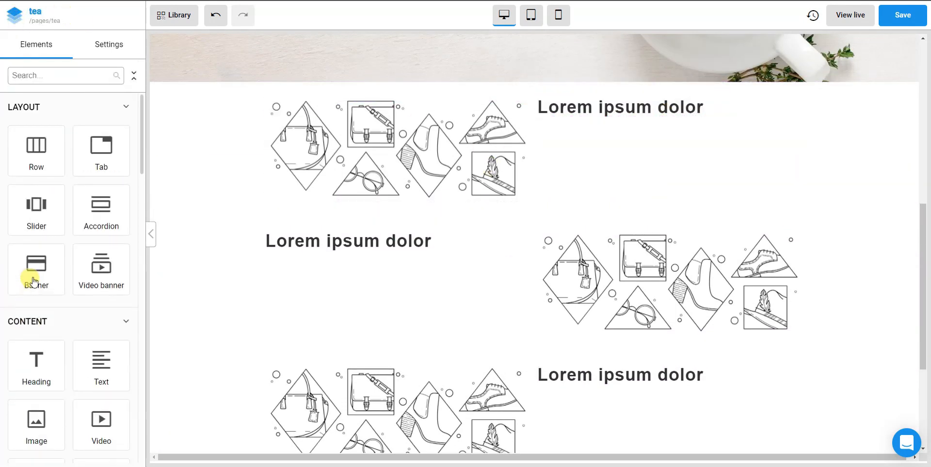
pyautogui.scroll(-2, 58, 272)
pyautogui.moveTo(85, 262); pyautogui.dragTo(650, 125)
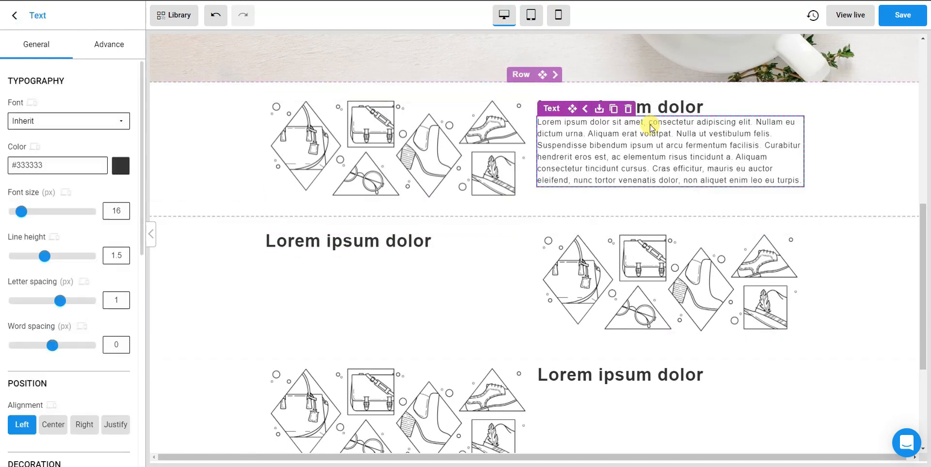
pyautogui.click(14, 15)
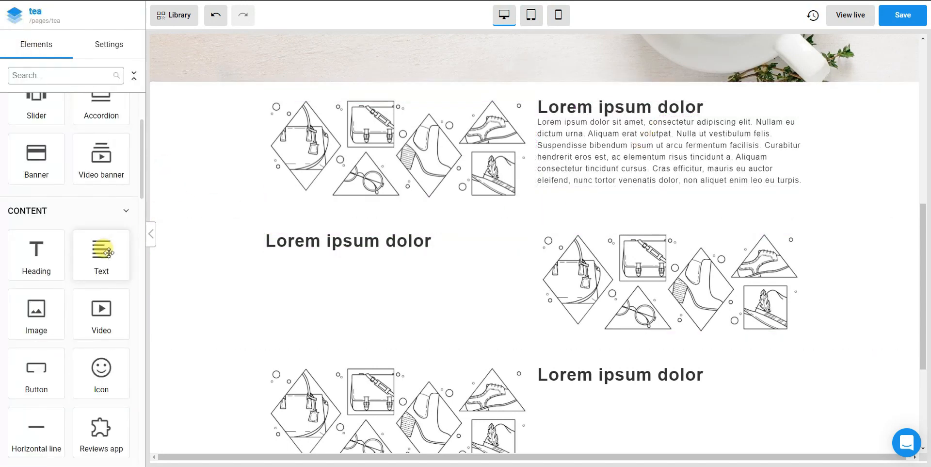
pyautogui.moveTo(101, 255); pyautogui.dragTo(362, 259)
pyautogui.scroll(-1, 362, 259)
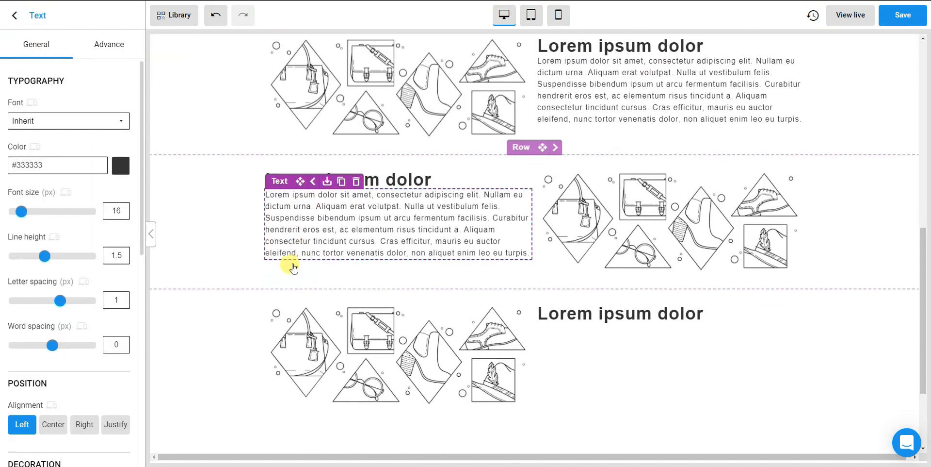
pyautogui.click(14, 27)
pyautogui.moveTo(112, 227); pyautogui.dragTo(647, 330)
# Step: Upload the green teacup illustration without cropping and use it in place of the first row's placeholder image
pyautogui.scroll(2, 648, 331)
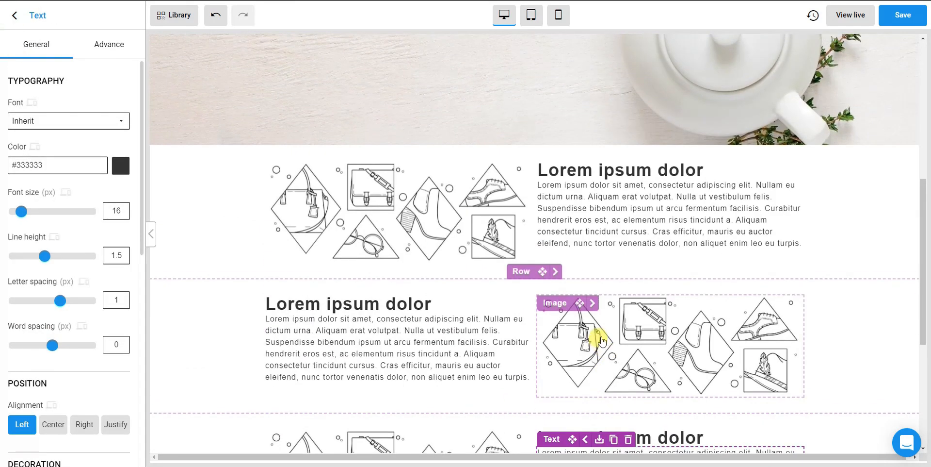
pyautogui.click(357, 207)
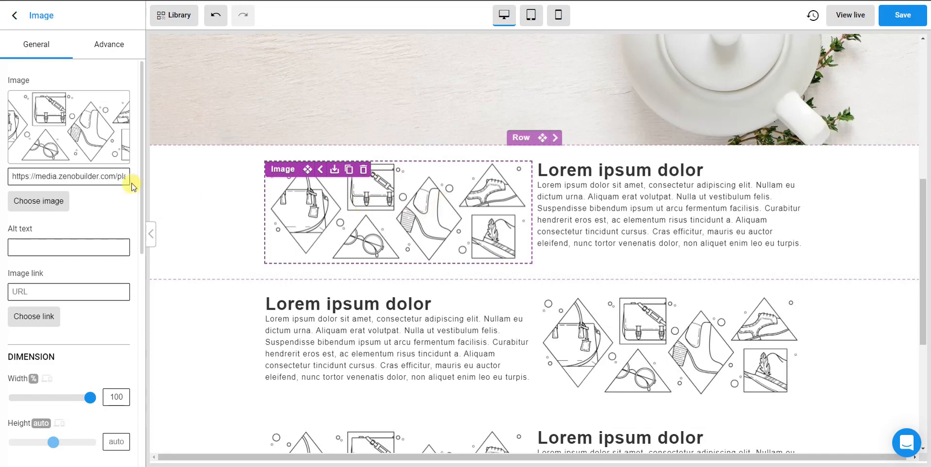
pyautogui.click(46, 203)
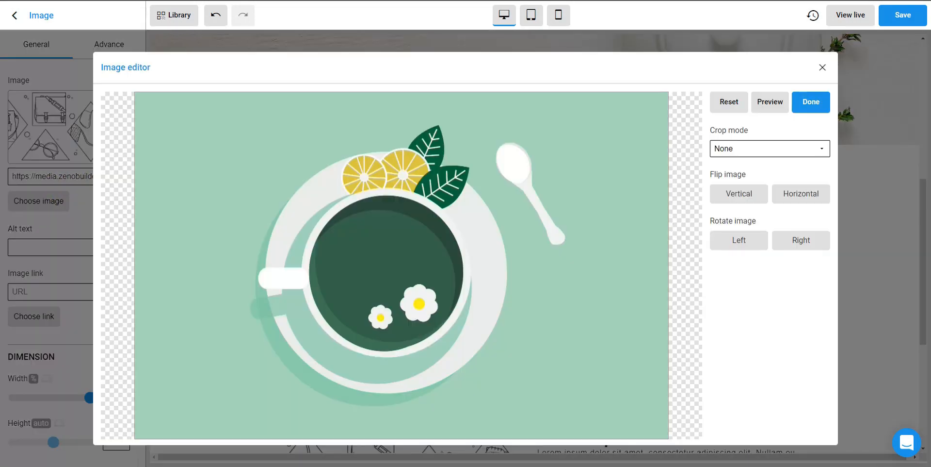
pyautogui.click(803, 104)
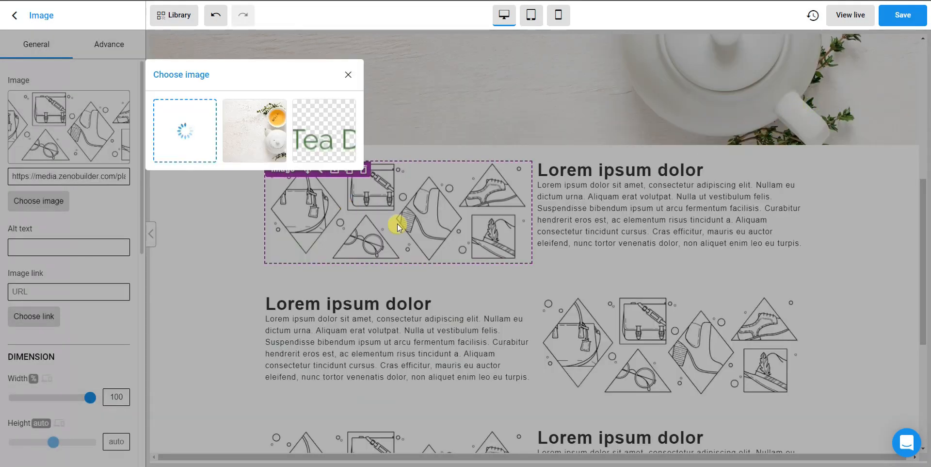
pyautogui.click(348, 75)
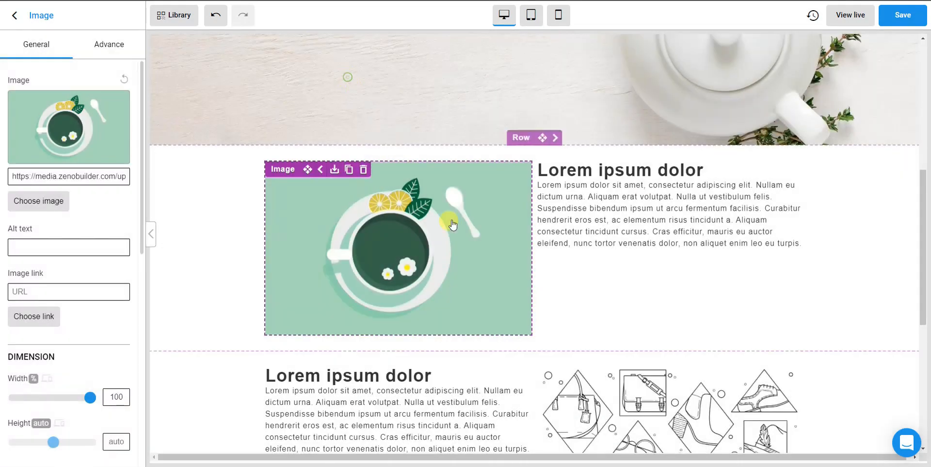
# Step: Replace the placeholder images in the second and third rows with the uploaded green teacup illustration
pyautogui.scroll(-3, 447, 214)
pyautogui.click(578, 266)
pyautogui.click(62, 197)
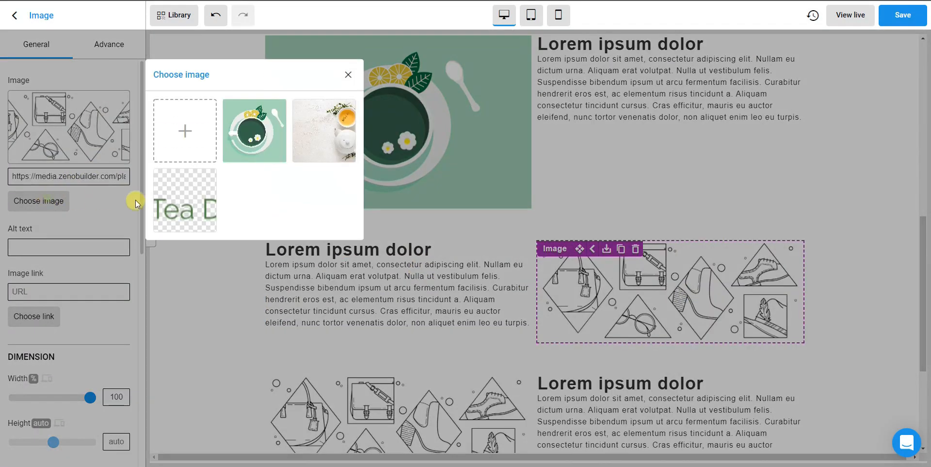
pyautogui.click(262, 148)
pyautogui.scroll(-3, 509, 333)
pyautogui.click(509, 334)
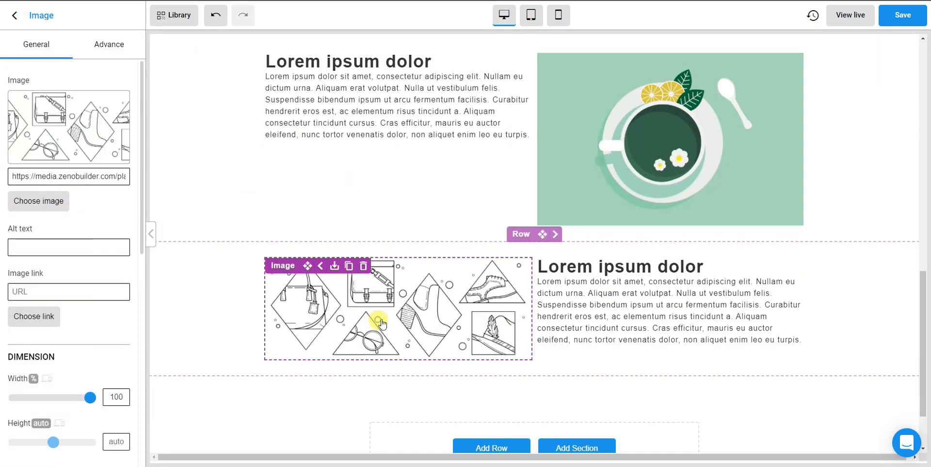
pyautogui.click(38, 207)
pyautogui.click(271, 152)
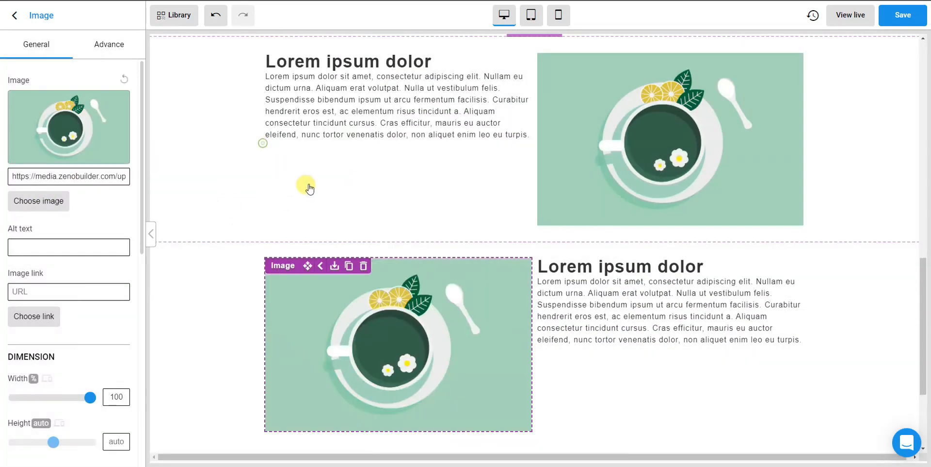
# Step: Compare the layout of the image-and-text rows with the matching section on Blue Apron's page
pyautogui.scroll(5, 702, 330)
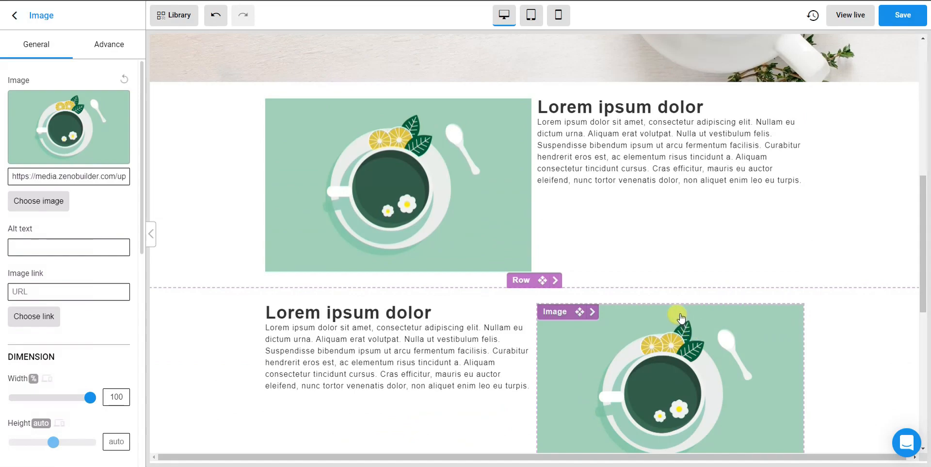
pyautogui.scroll(3, 678, 313)
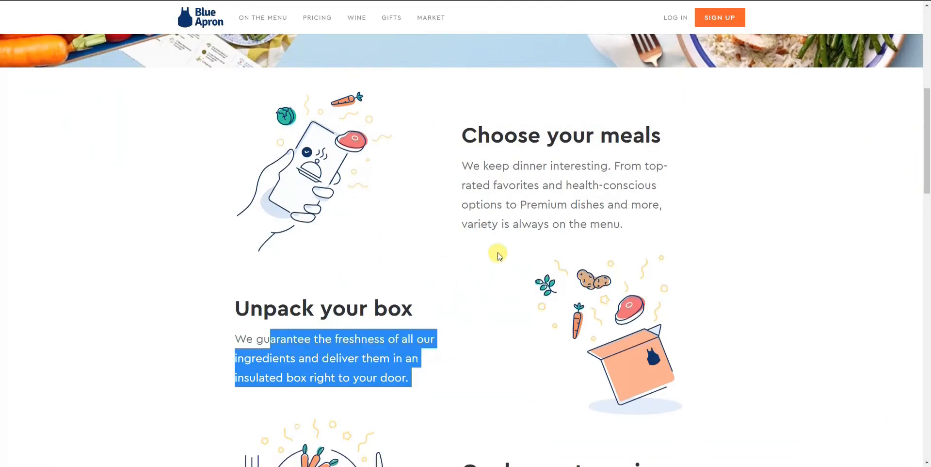
pyautogui.scroll(-3, 497, 251)
pyautogui.click(526, 276)
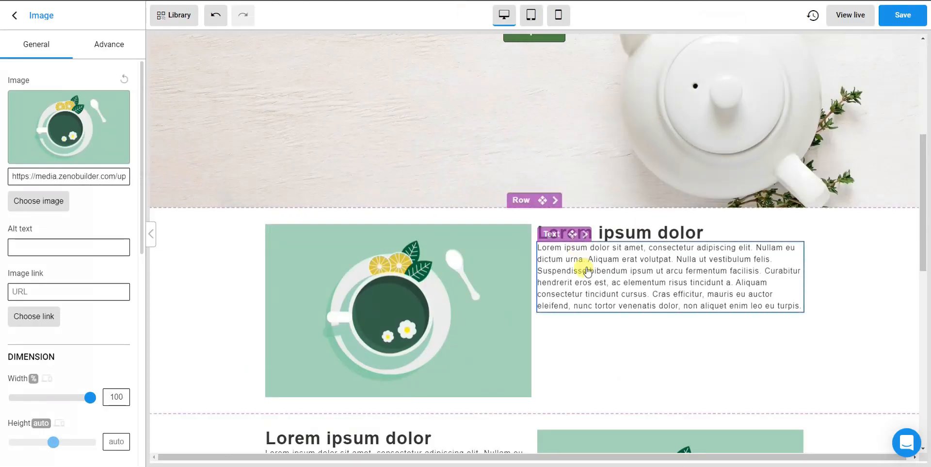
pyautogui.scroll(-5, 638, 332)
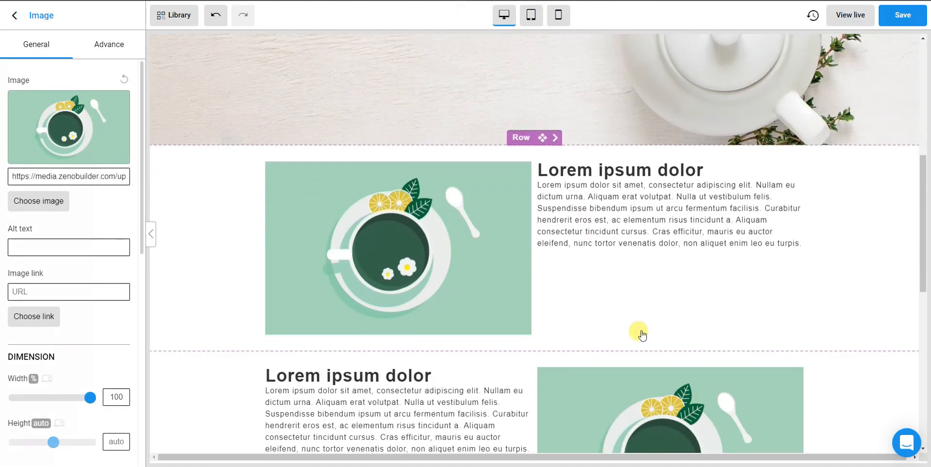
pyautogui.scroll(3, 593, 233)
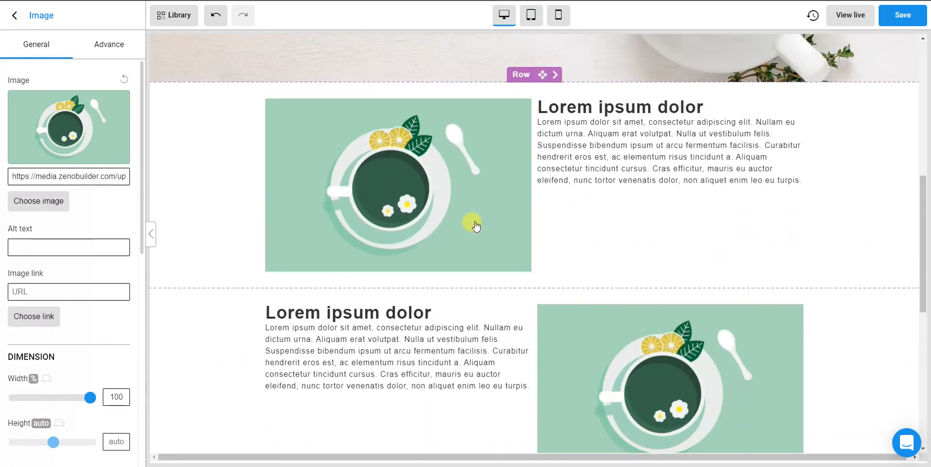
pyautogui.scroll(2, 536, 243)
pyautogui.scroll(-2, 548, 192)
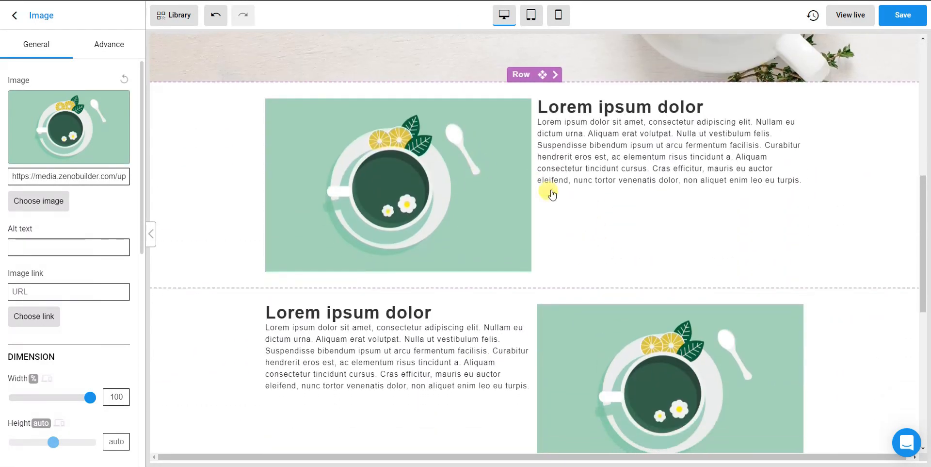
# Step: Set the widths of the first and second rows below the banner to 60%
pyautogui.click(521, 75)
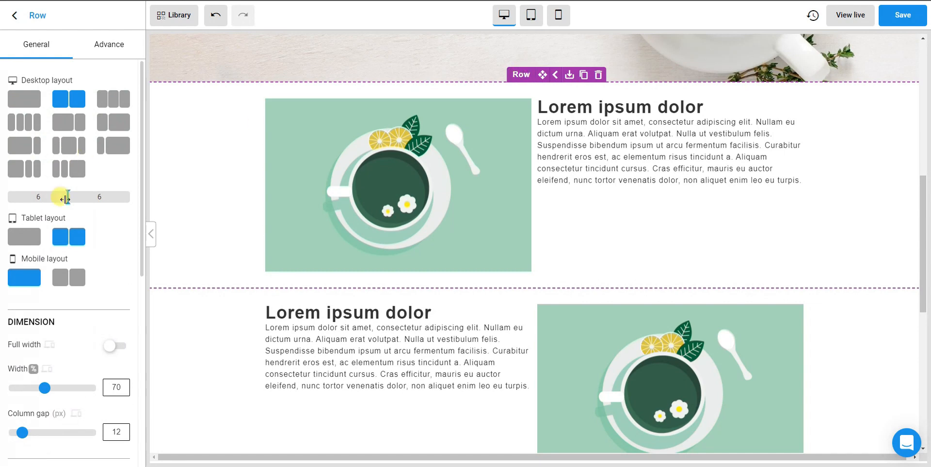
pyautogui.click(105, 384)
pyautogui.write('60')
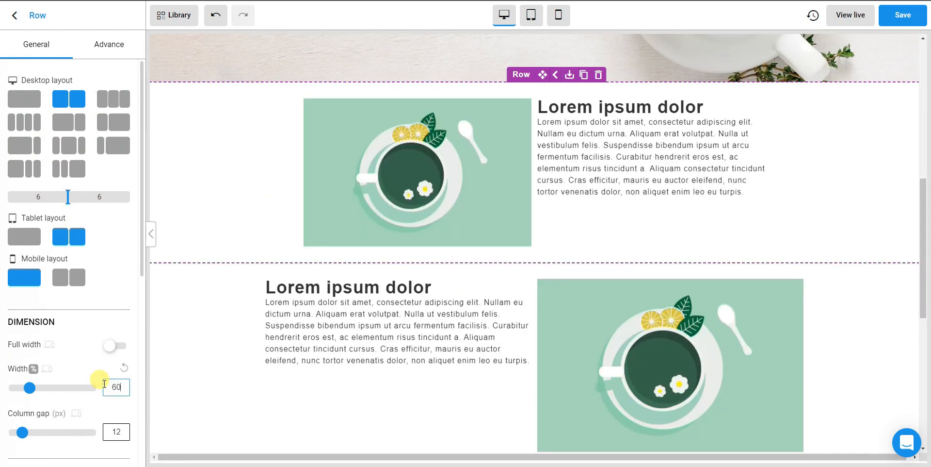
pyautogui.scroll(-2, 526, 241)
pyautogui.click(520, 193)
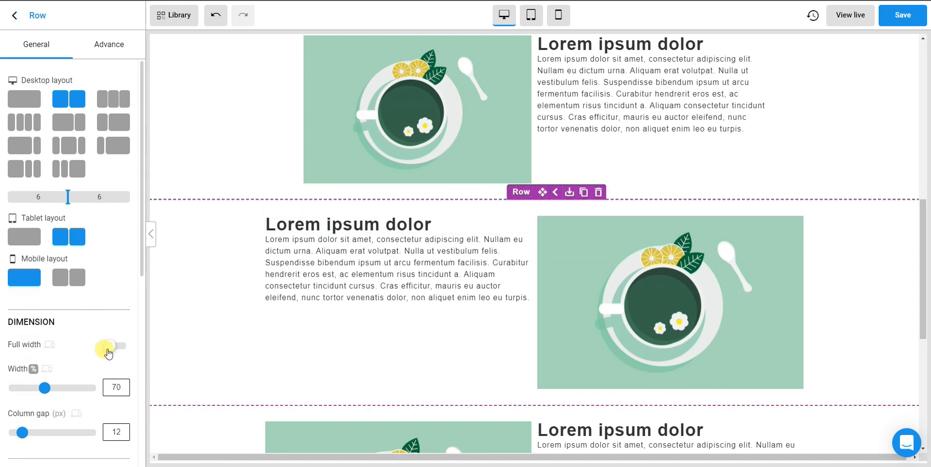
pyautogui.write('60')
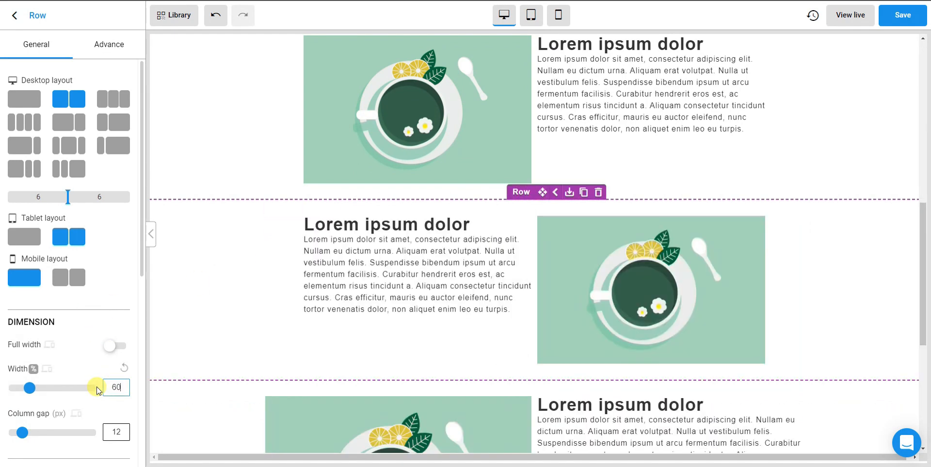
# Step: Set the width of the third image-and-text row to 60%
pyautogui.scroll(-4, 587, 387)
pyautogui.click(529, 184)
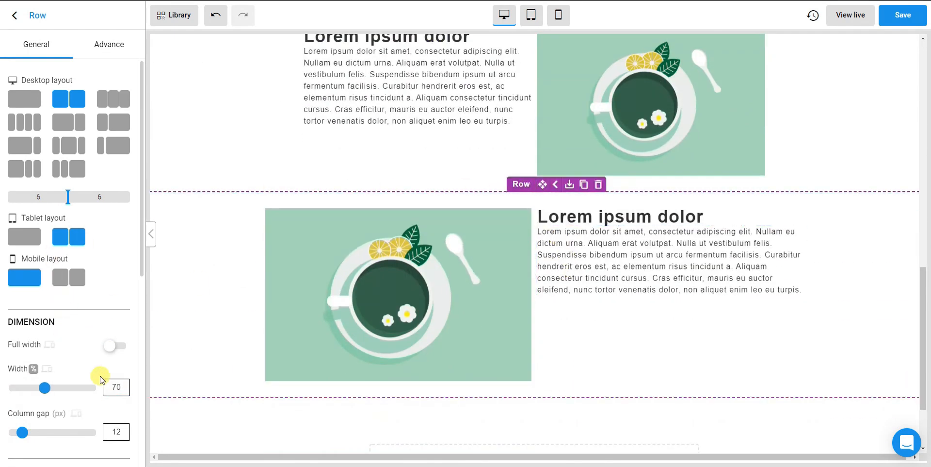
pyautogui.write('60')
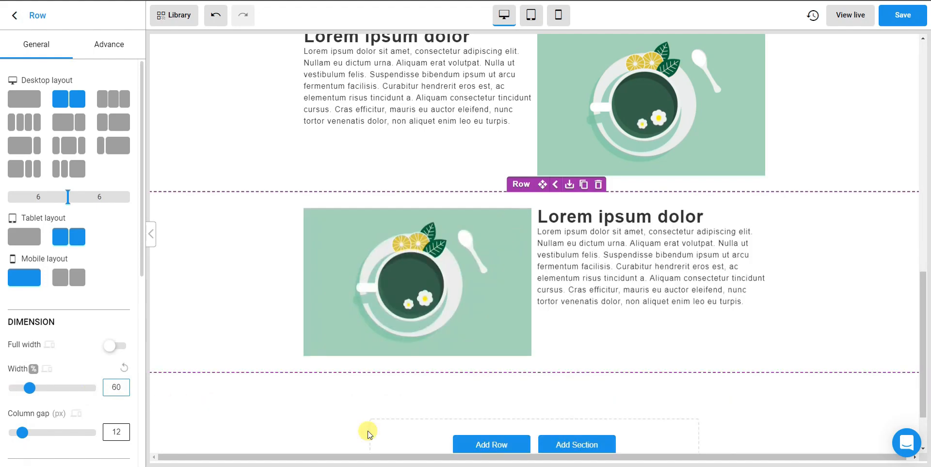
# Step: Check that the three alternating image-and-text rows line up at the same width
pyautogui.scroll(10, 682, 407)
pyautogui.scroll(-10, 686, 398)
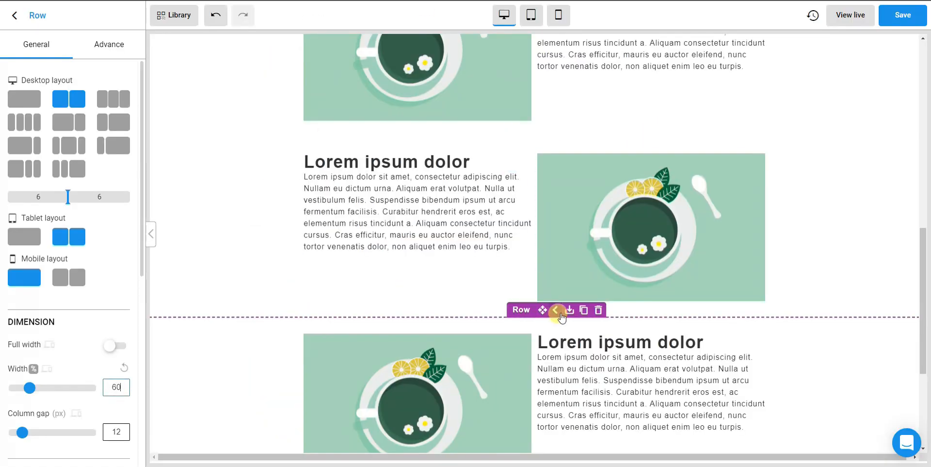
pyautogui.scroll(-4, 557, 312)
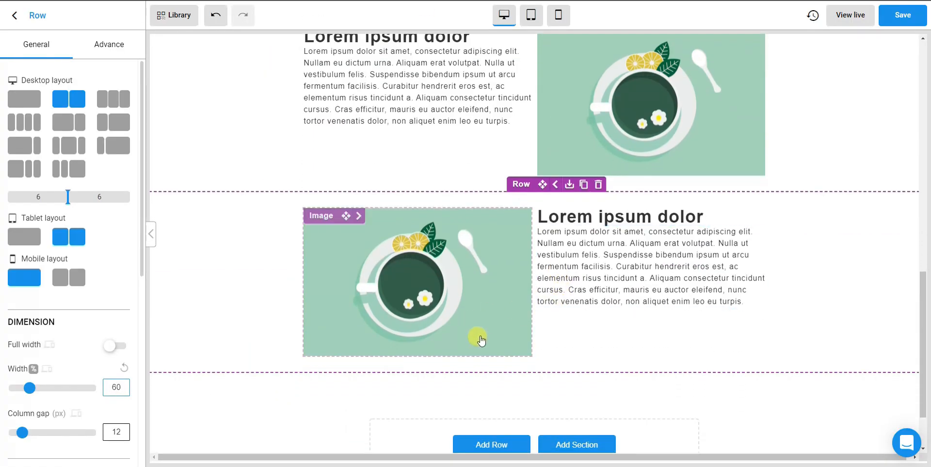
pyautogui.scroll(1, 490, 339)
pyautogui.scroll(3, 497, 333)
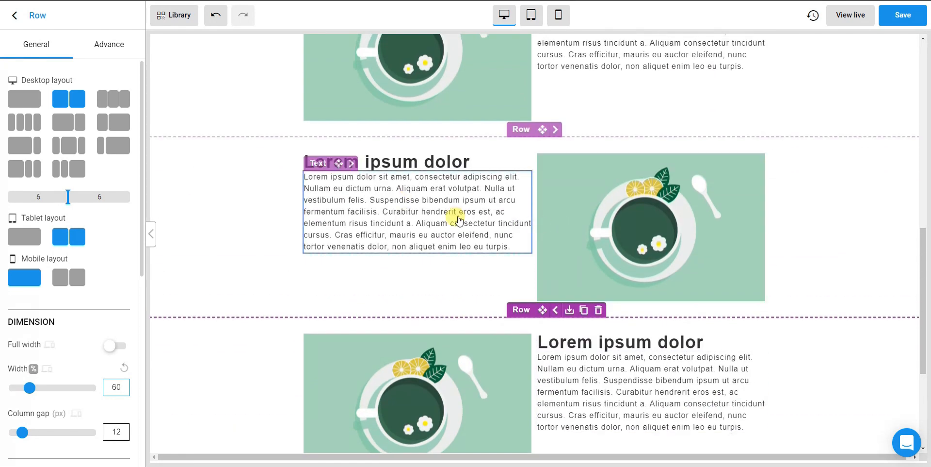
pyautogui.scroll(-2, 437, 253)
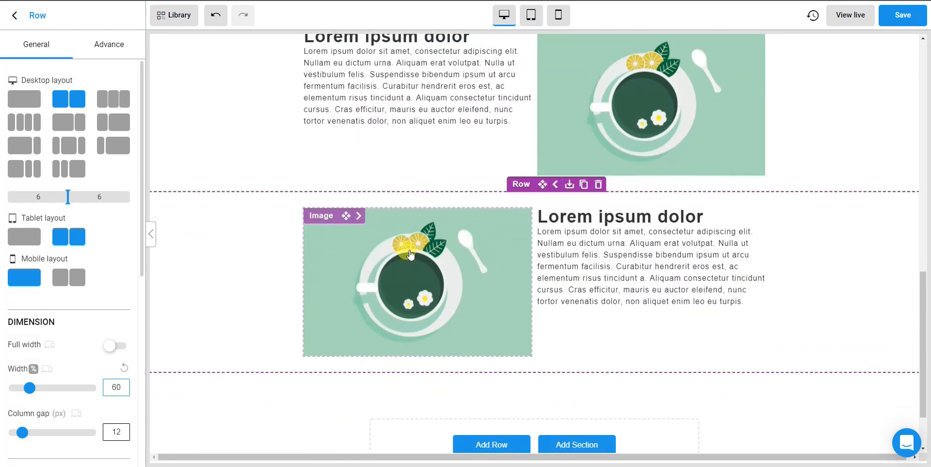
# Step: Add a new row below the third image-and-text row and give it a desktop layout of four equal columns
pyautogui.click(15, 17)
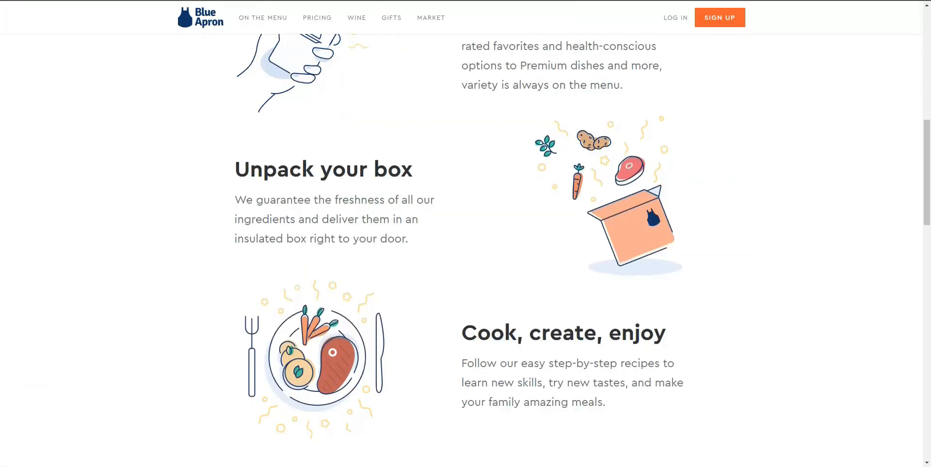
pyautogui.scroll(-7, 495, 350)
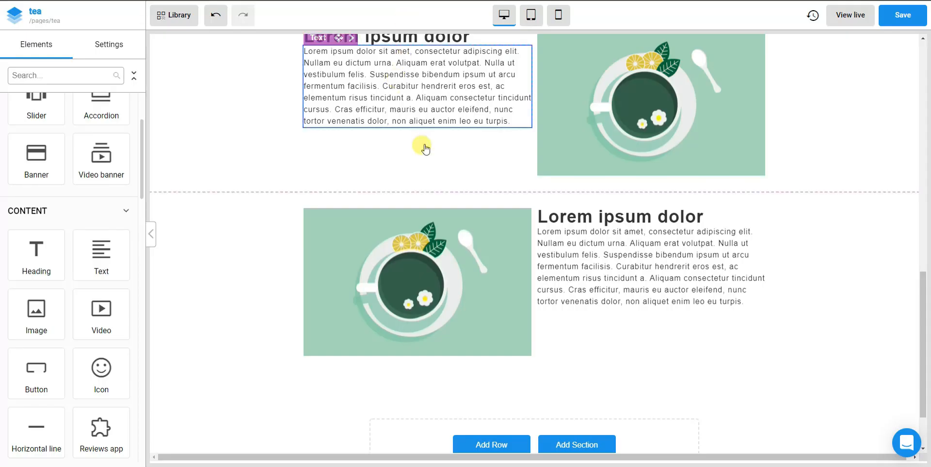
pyautogui.scroll(-2, 572, 232)
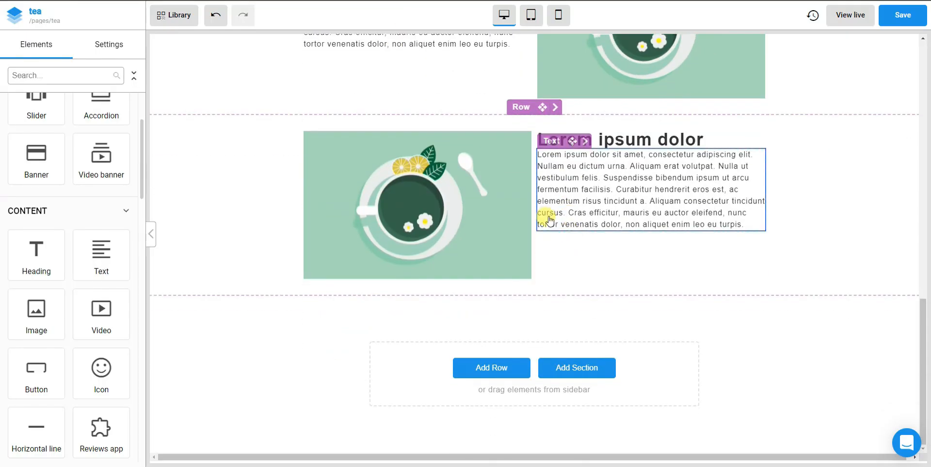
pyautogui.scroll(3, 58, 200)
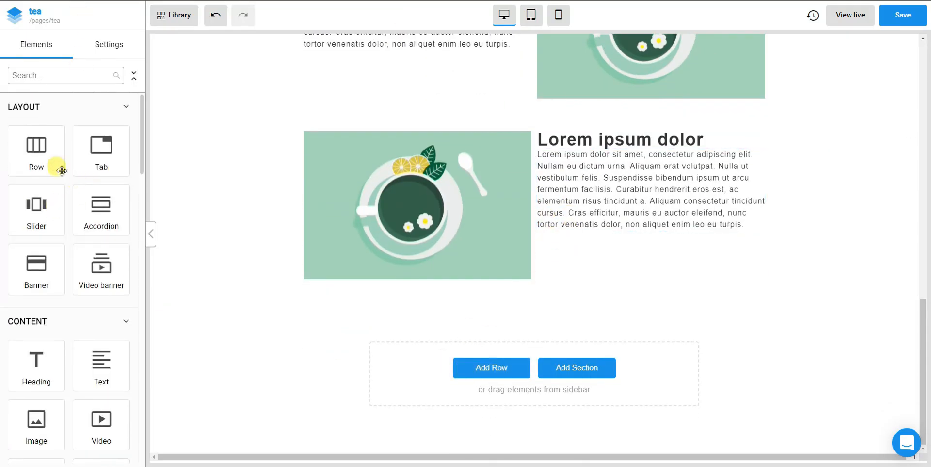
pyautogui.moveTo(61, 171); pyautogui.dragTo(500, 336)
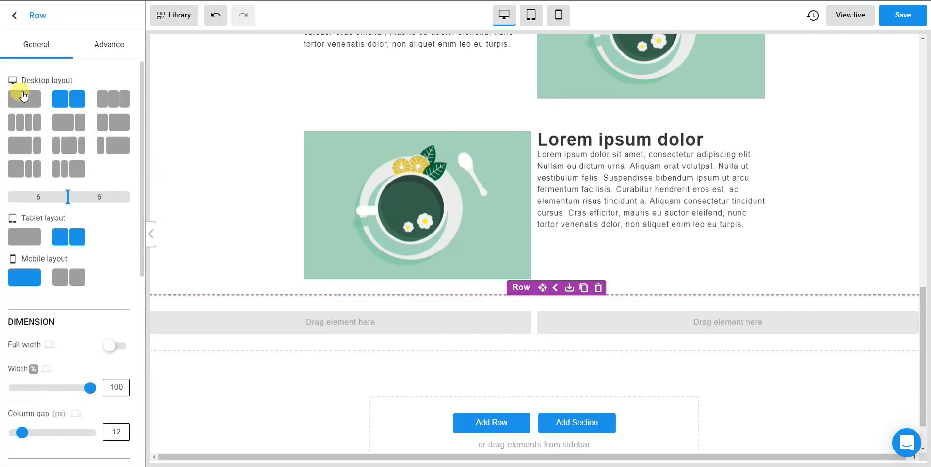
pyautogui.click(30, 127)
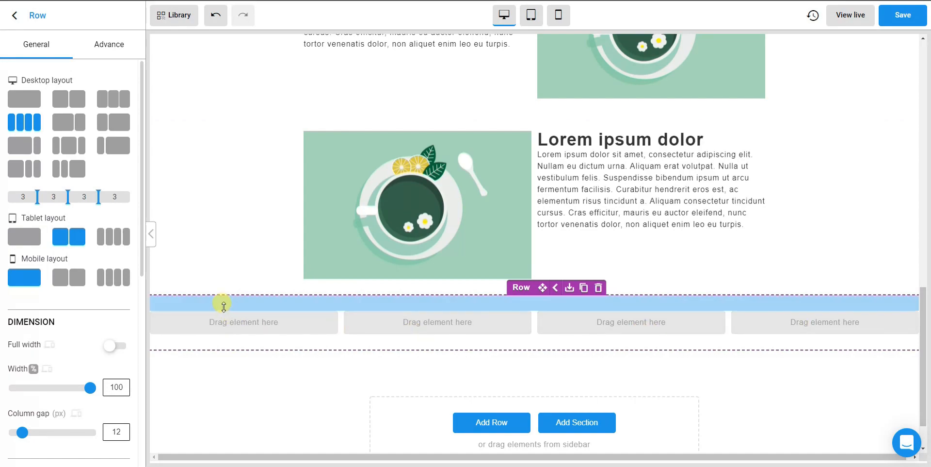
# Step: Preview the page in the mobile and tablet views and return to the desktop view
pyautogui.scroll(4, 500, 236)
pyautogui.scroll(-12, 443, 236)
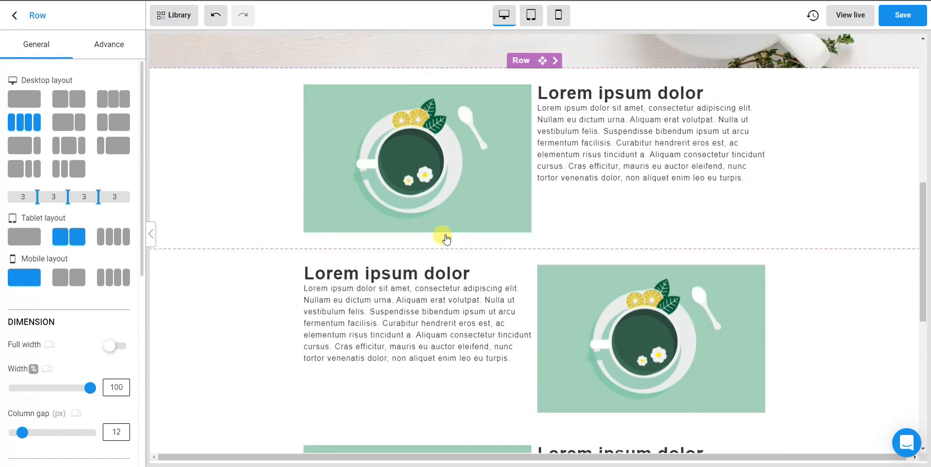
pyautogui.scroll(12, 446, 237)
pyautogui.scroll(9, 449, 238)
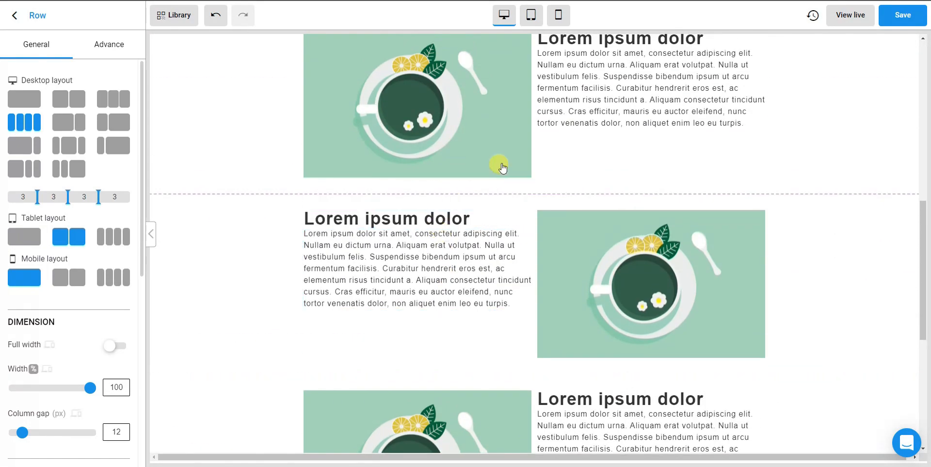
pyautogui.scroll(2, 431, 191)
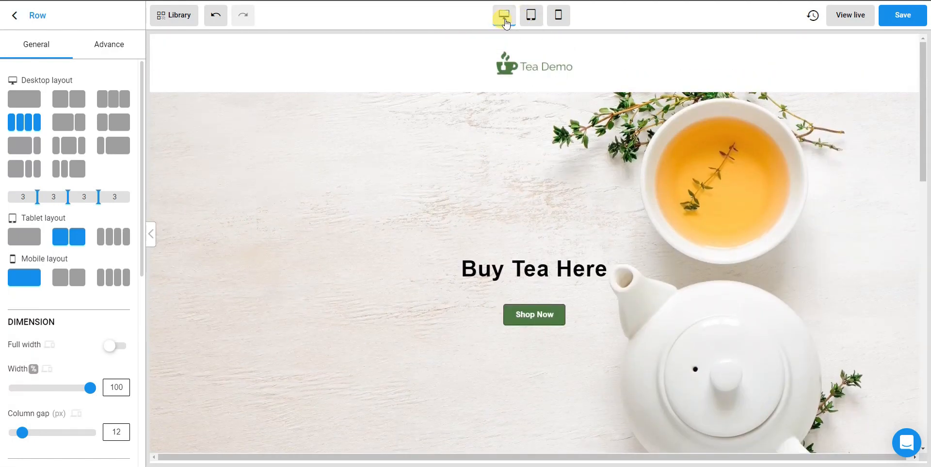
pyautogui.click(531, 16)
pyautogui.click(559, 16)
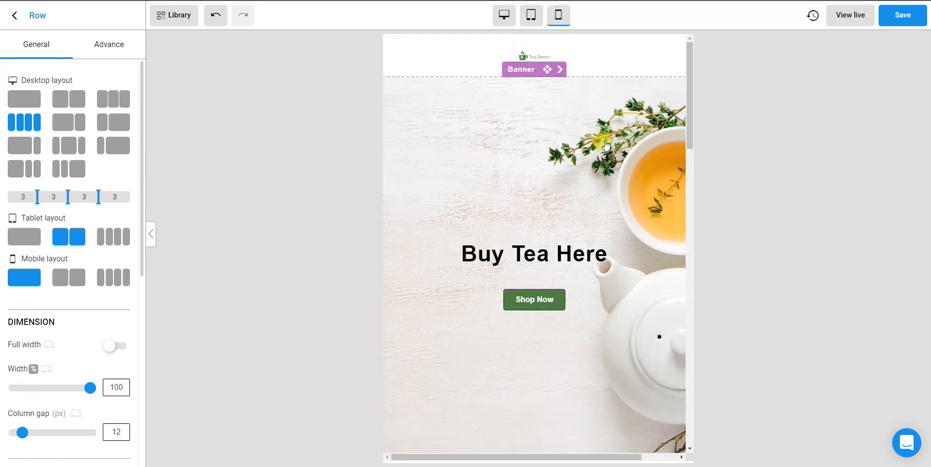
pyautogui.scroll(-15, 605, 144)
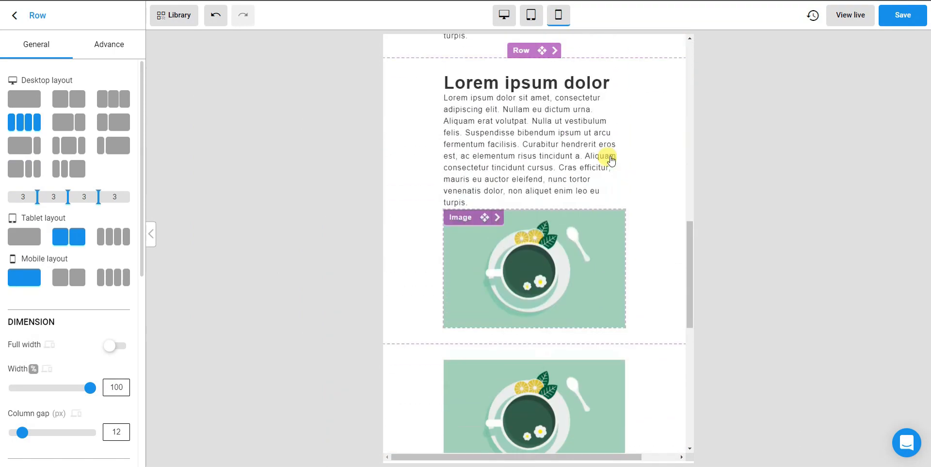
pyautogui.scroll(15, 610, 160)
pyautogui.click(531, 14)
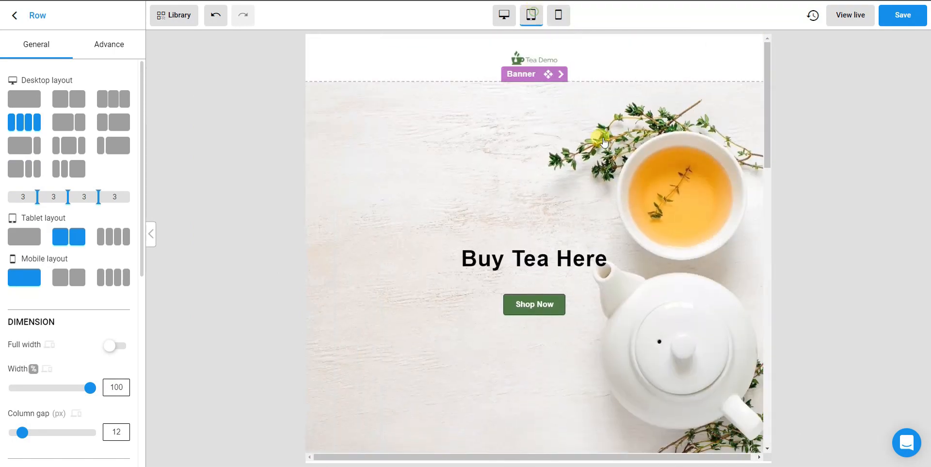
pyautogui.click(513, 16)
# Step: Examine the image-and-text rows in desktop view and the general settings of the new four-column row
pyautogui.scroll(-10, 631, 173)
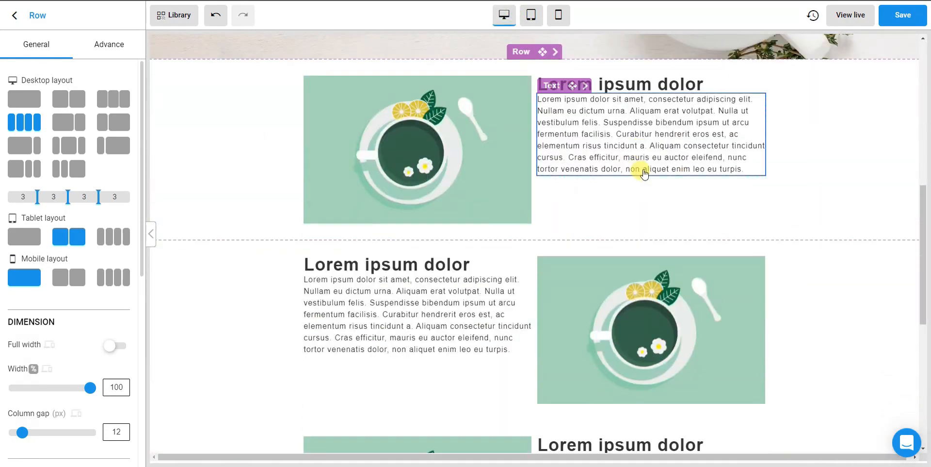
pyautogui.scroll(3, 647, 165)
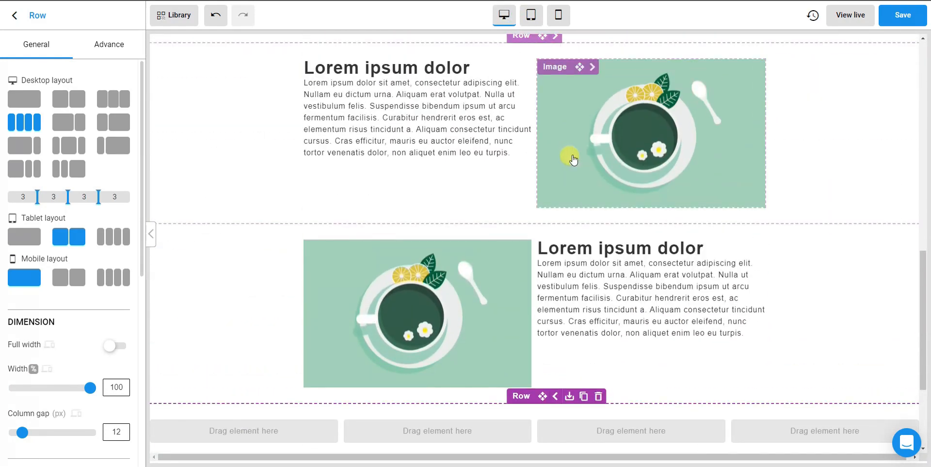
pyautogui.scroll(-3, 572, 159)
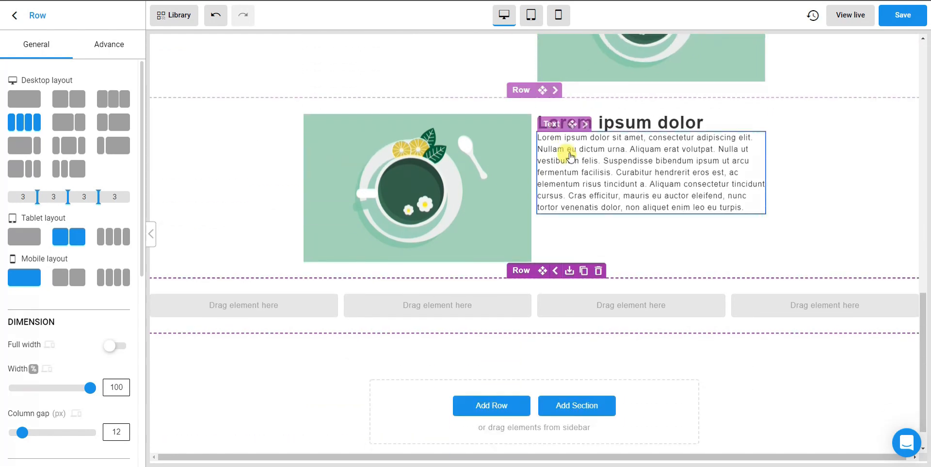
pyautogui.scroll(6, 571, 156)
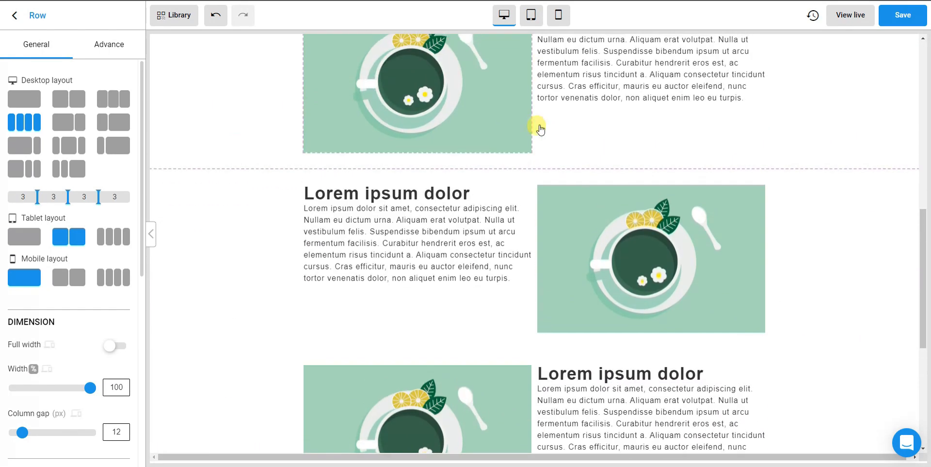
pyautogui.scroll(-6, 553, 189)
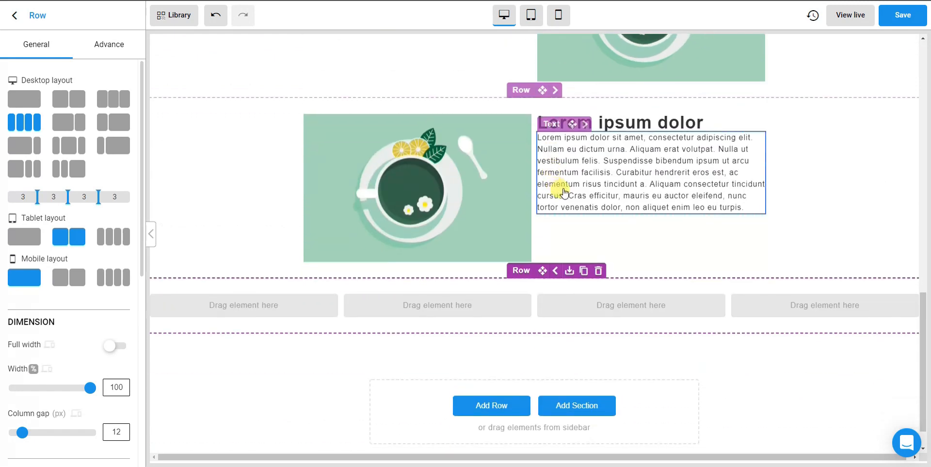
pyautogui.scroll(-1, 564, 192)
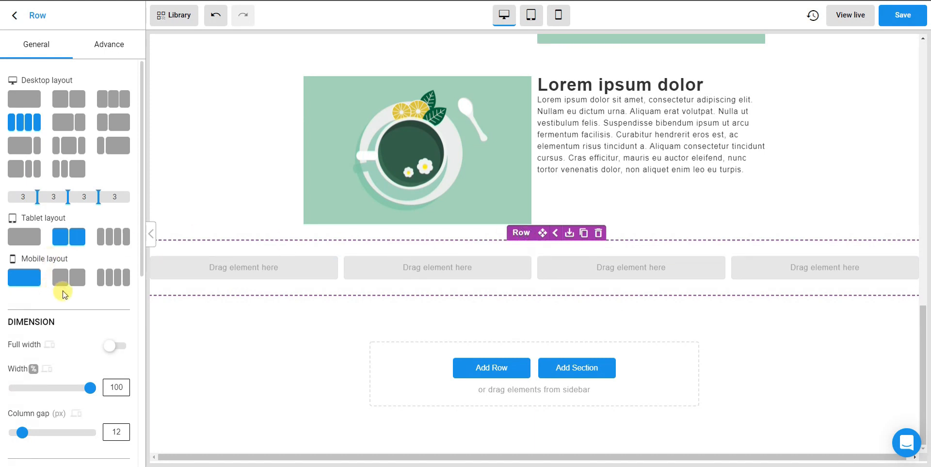
pyautogui.scroll(-1, 62, 291)
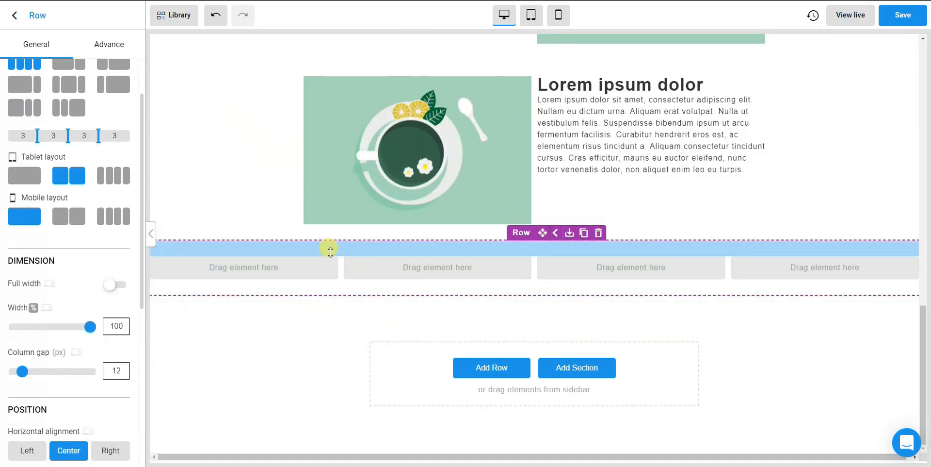
pyautogui.scroll(-3, 98, 333)
pyautogui.scroll(8, 97, 242)
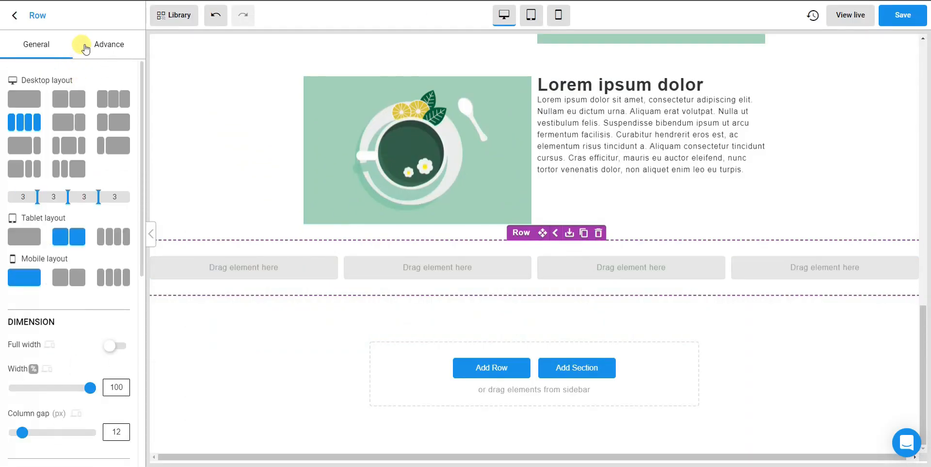
# Step: Give the four-column row a solid background in the preset dark green, #3D5D32
pyautogui.click(100, 48)
pyautogui.scroll(-4, 85, 250)
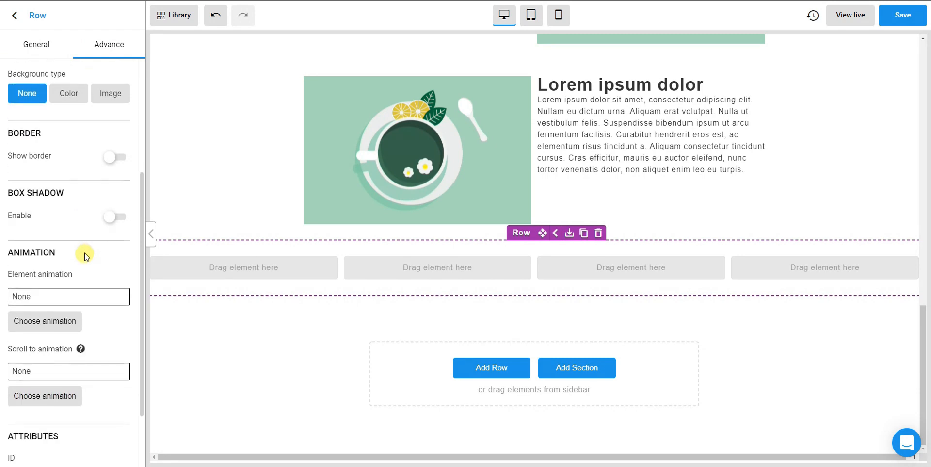
pyautogui.scroll(1, 85, 255)
pyautogui.click(68, 155)
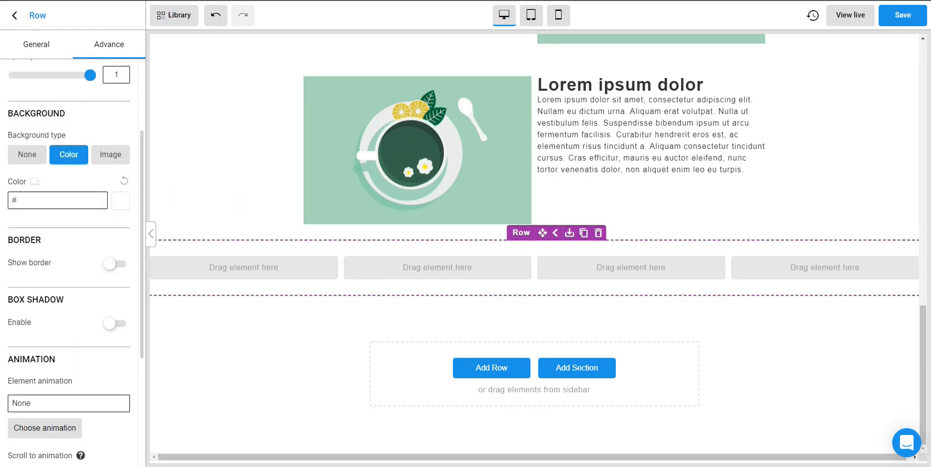
pyautogui.click(120, 201)
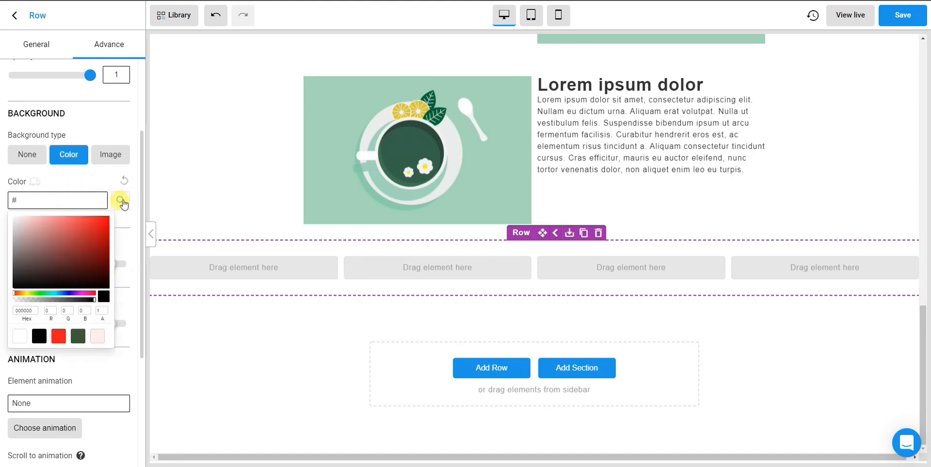
pyautogui.click(78, 335)
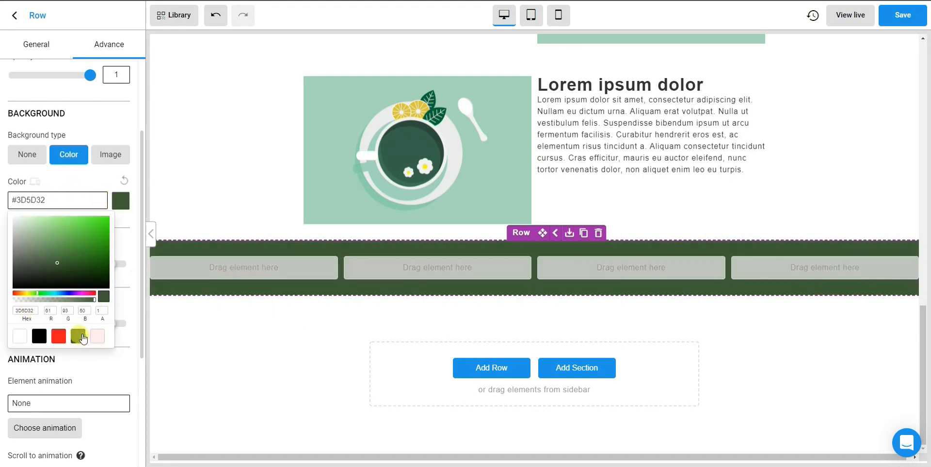
pyautogui.click(131, 222)
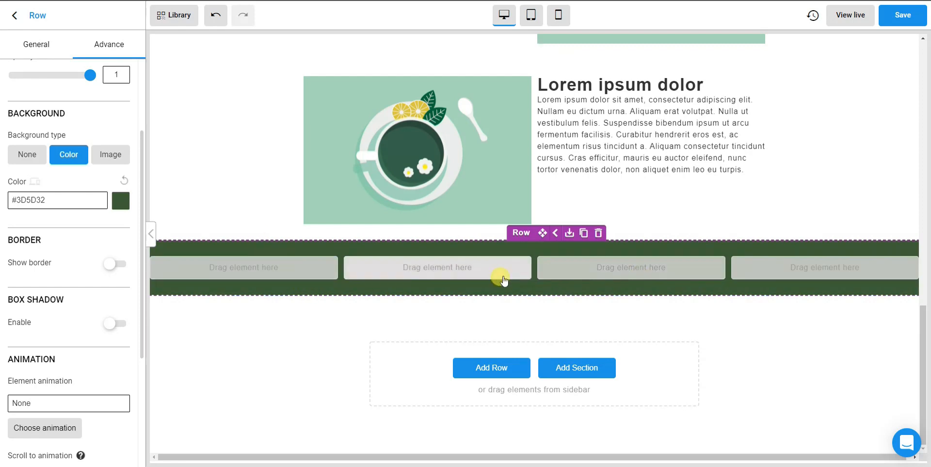
# Step: Place an Icon element in the first column of the dark green row
pyautogui.scroll(3, 44, 291)
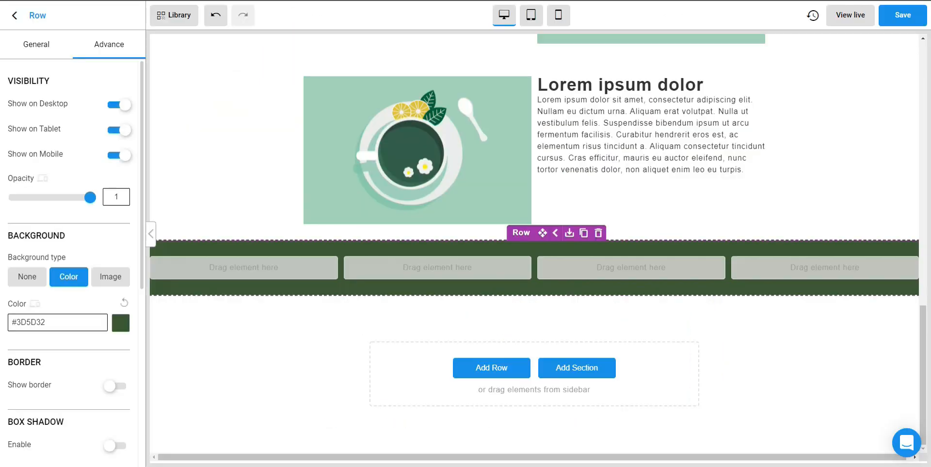
pyautogui.click(14, 15)
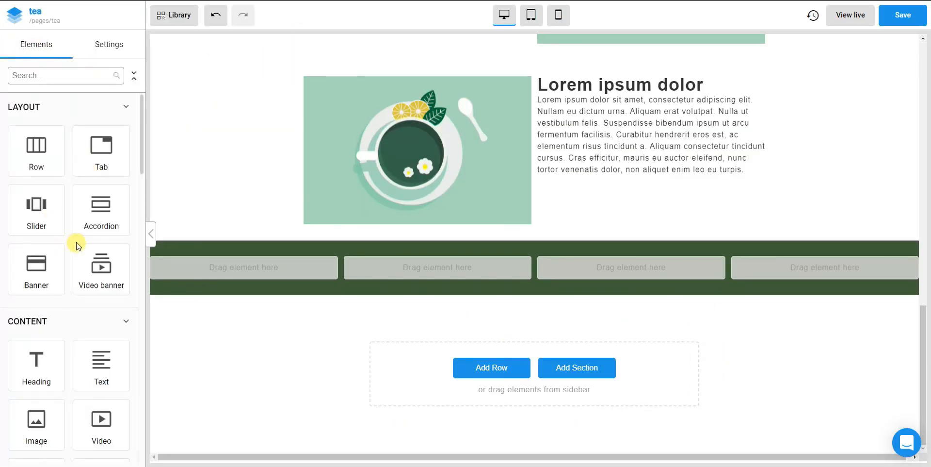
pyautogui.scroll(-6, 77, 244)
pyautogui.moveTo(101, 204); pyautogui.dragTo(254, 264)
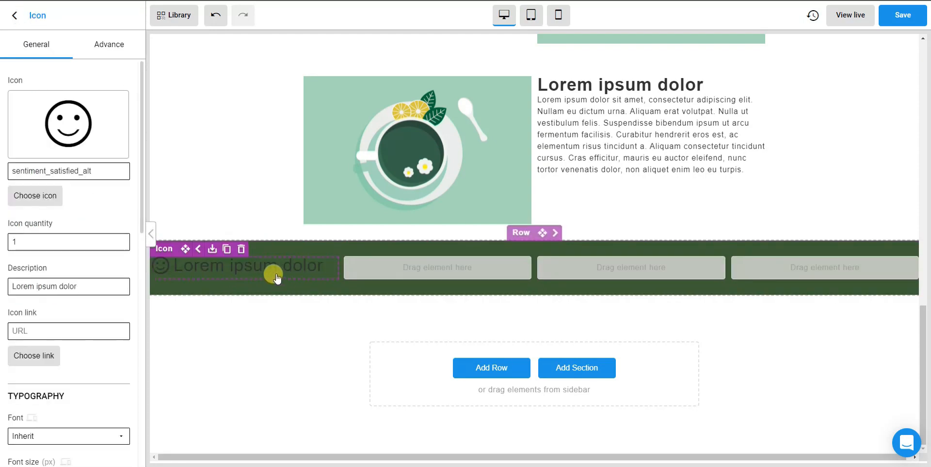
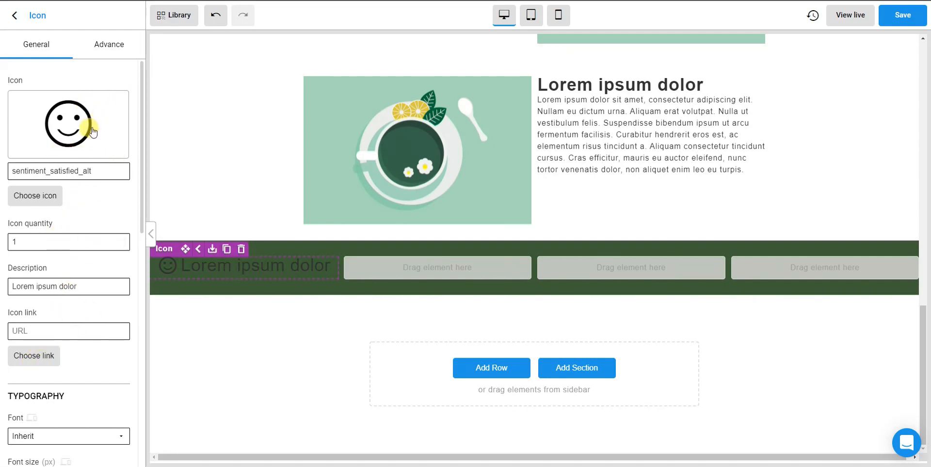
pyautogui.click(39, 204)
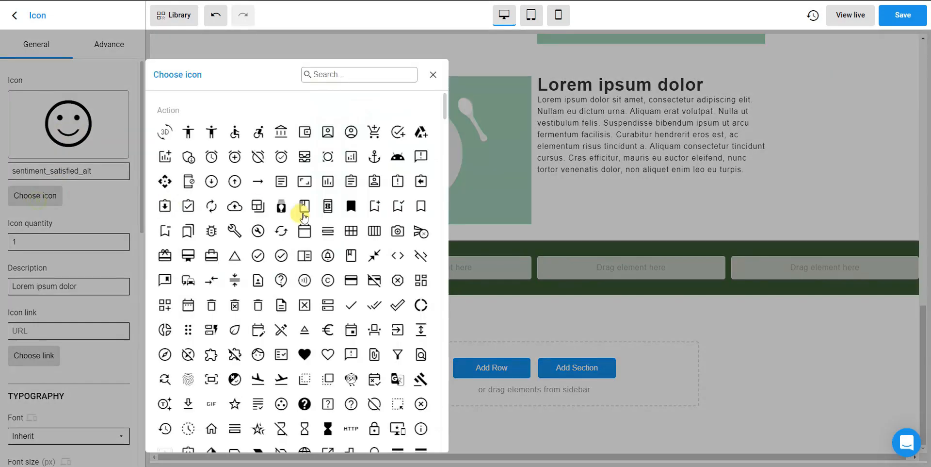
pyautogui.scroll(-10, 350, 298)
pyautogui.scroll(4, 354, 306)
pyautogui.click(442, 73)
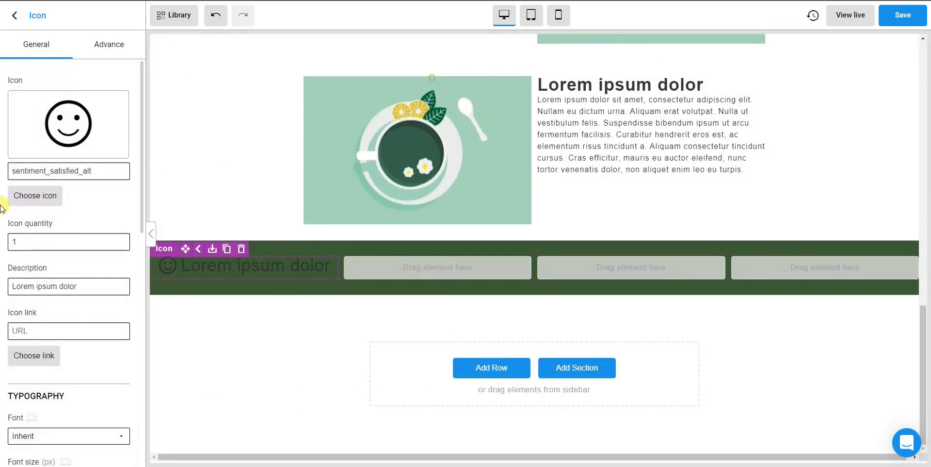
# Step: Color the first column's icon white, #FFFFFF, and clear its description text
pyautogui.scroll(-6, 65, 276)
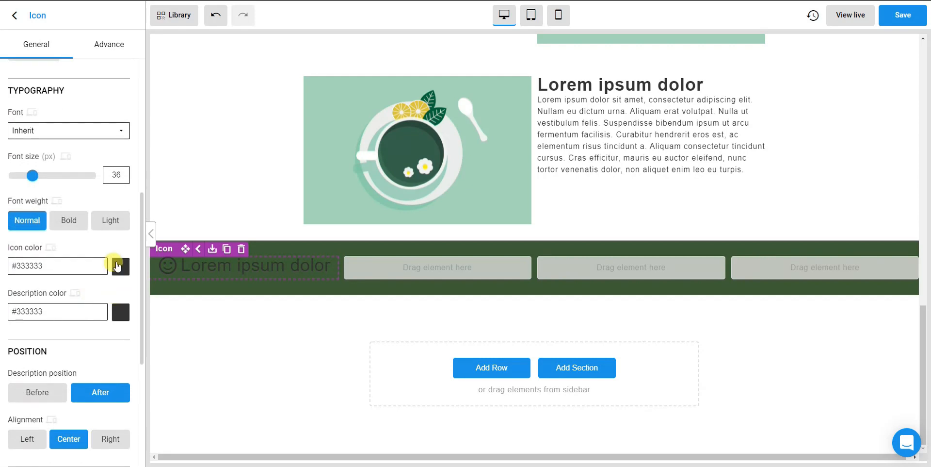
pyautogui.click(121, 267)
pyautogui.moveTo(103, 344); pyautogui.dragTo(12, 263)
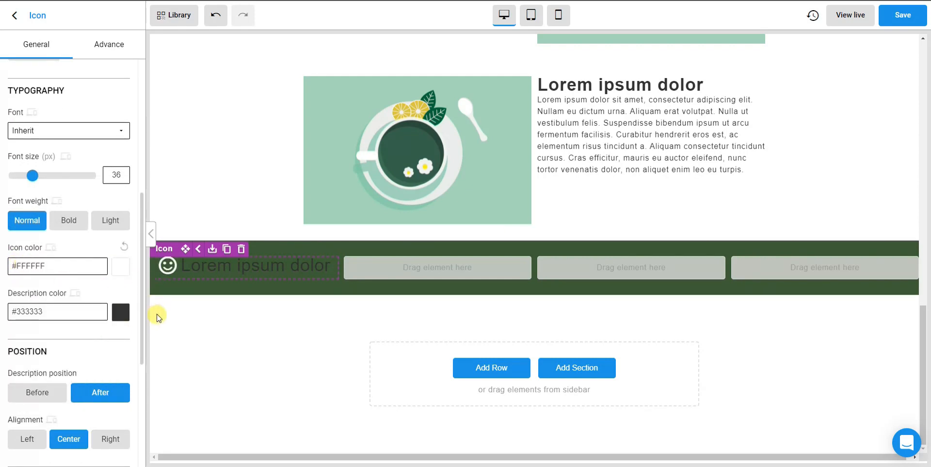
pyautogui.scroll(4, 122, 280)
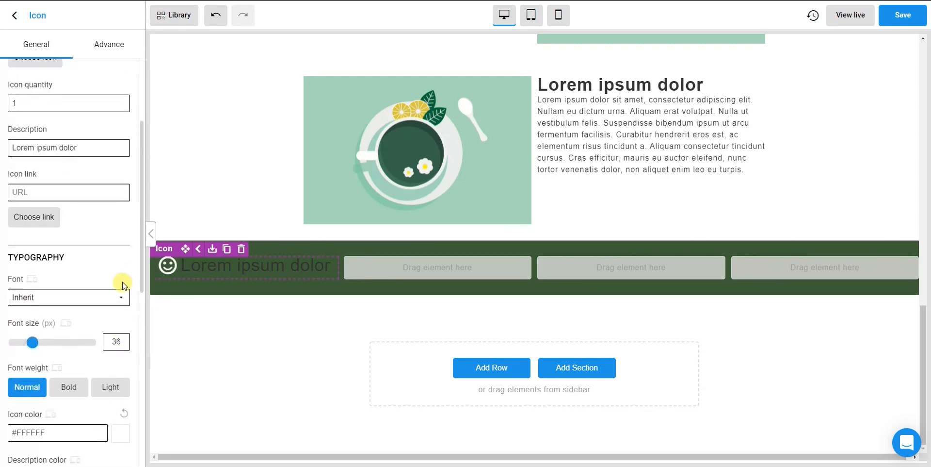
pyautogui.tripleClick(79, 164)
pyautogui.press('BackSpace')
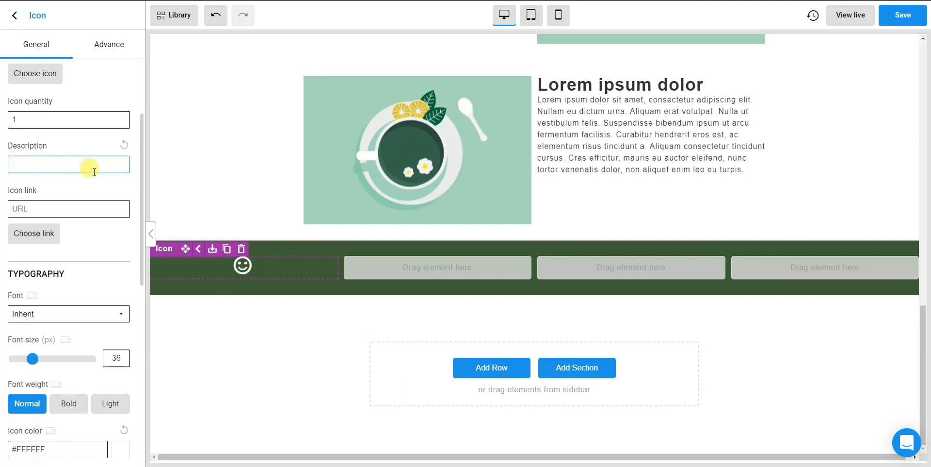
# Step: Set the icon's font size to 100 px and return to the element list
pyautogui.scroll(-1, 106, 276)
pyautogui.moveTo(33, 300); pyautogui.dragTo(71, 298)
pyautogui.write('100')
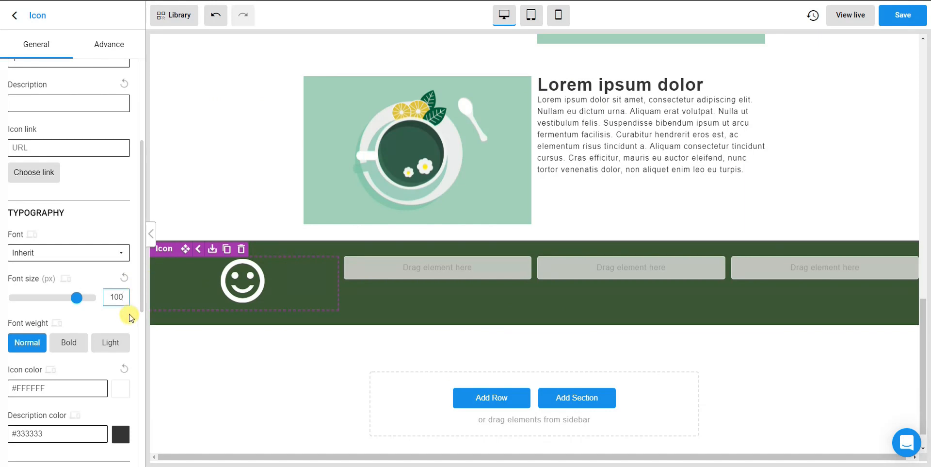
pyautogui.click(16, 17)
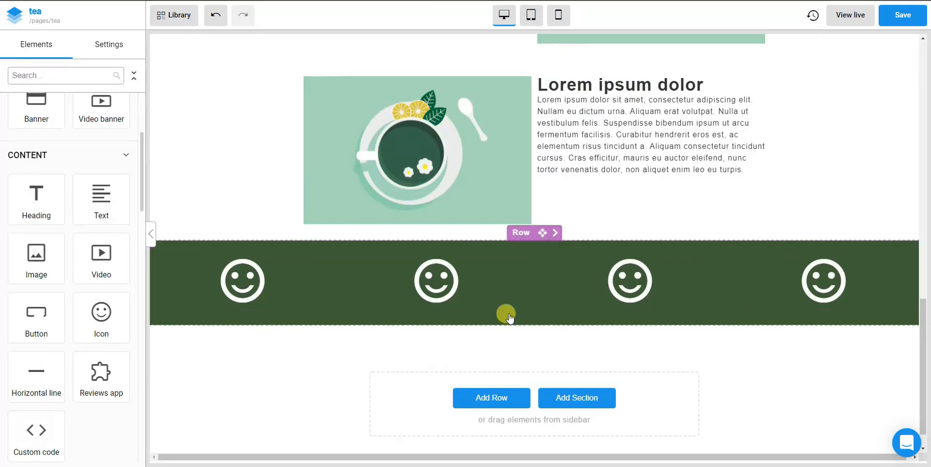
# Step: Narrow the dark green icon row to a width of 80%
pyautogui.click(528, 235)
pyautogui.scroll(-3, 88, 260)
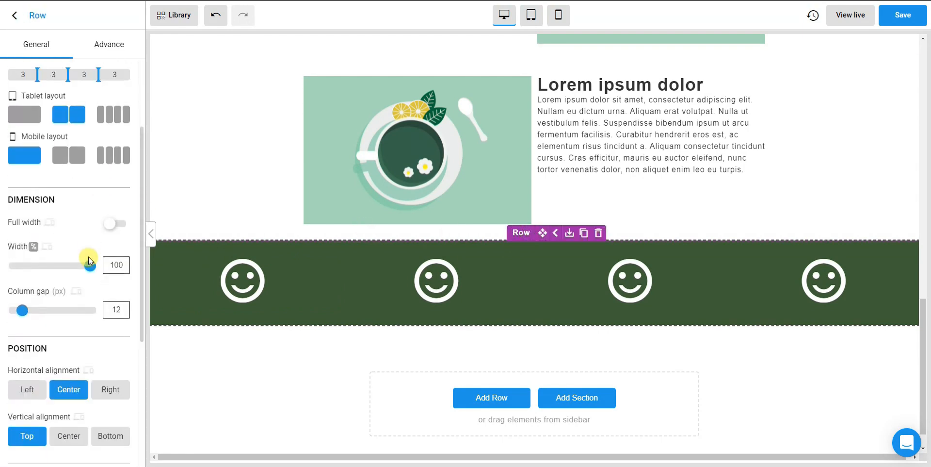
pyautogui.moveTo(83, 269); pyautogui.dragTo(59, 268)
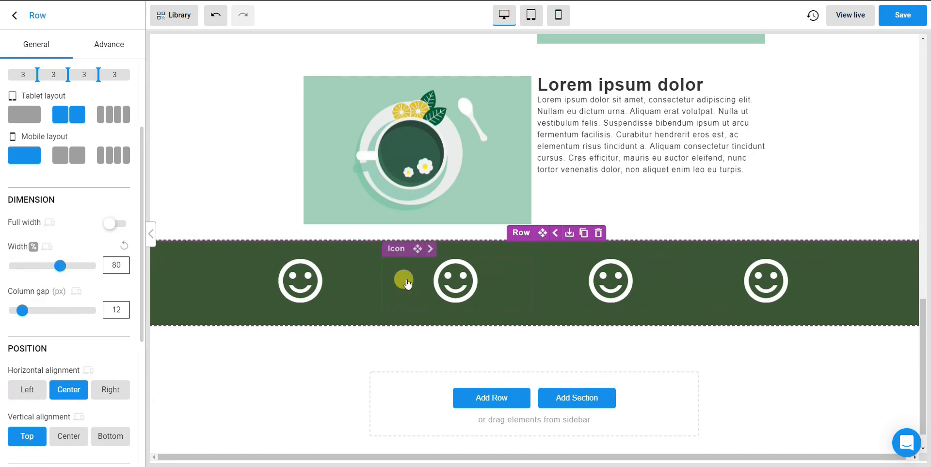
# Step: Place a Text element beneath the first icon in the dark green row and color it white, #FFFFFF
pyautogui.click(17, 13)
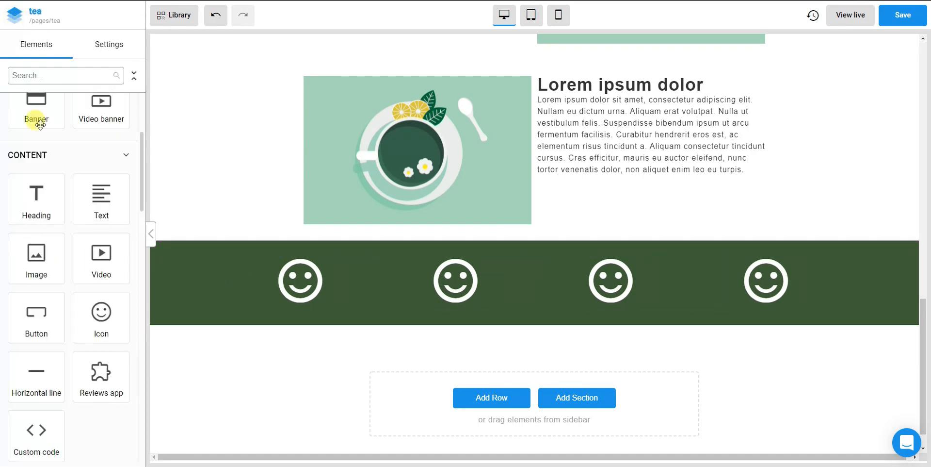
pyautogui.moveTo(102, 196); pyautogui.dragTo(304, 303)
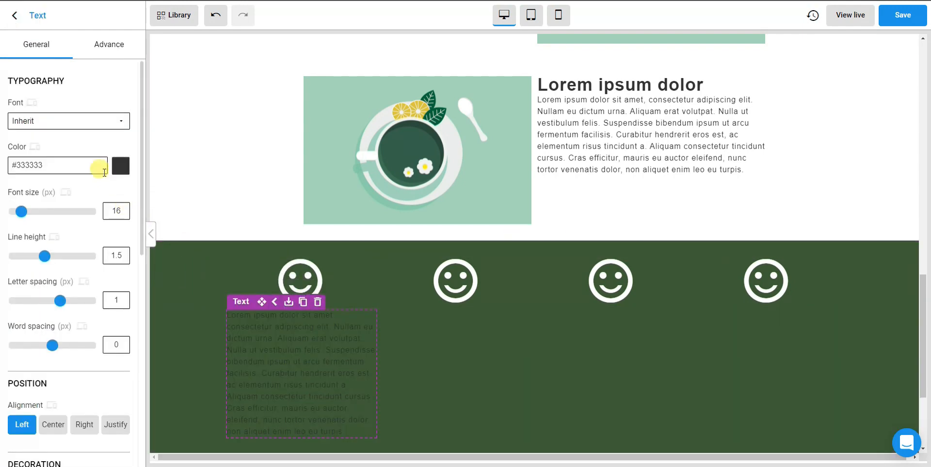
pyautogui.click(118, 168)
pyautogui.moveTo(40, 218); pyautogui.dragTo(1, 151)
# Step: Shorten the text beneath the first icon so it ends after "Nulla ut vestibulum felis."
pyautogui.scroll(-4, 104, 302)
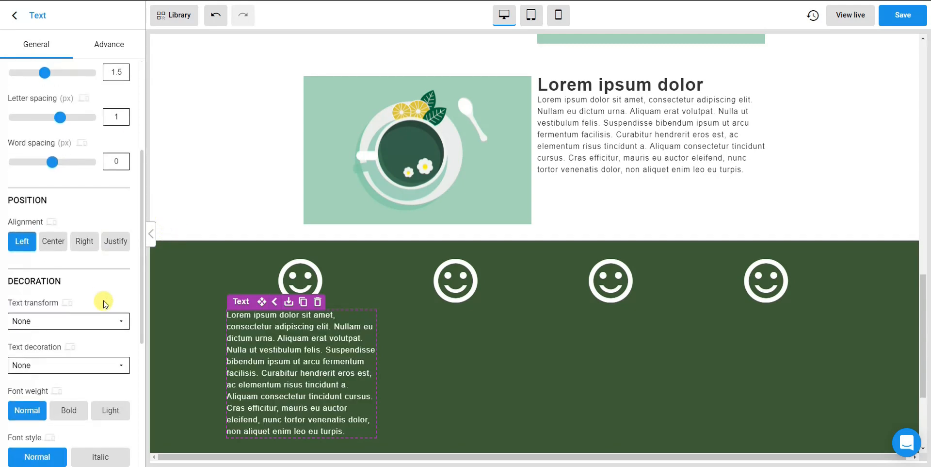
pyautogui.scroll(4, 104, 306)
pyautogui.scroll(-6, 78, 251)
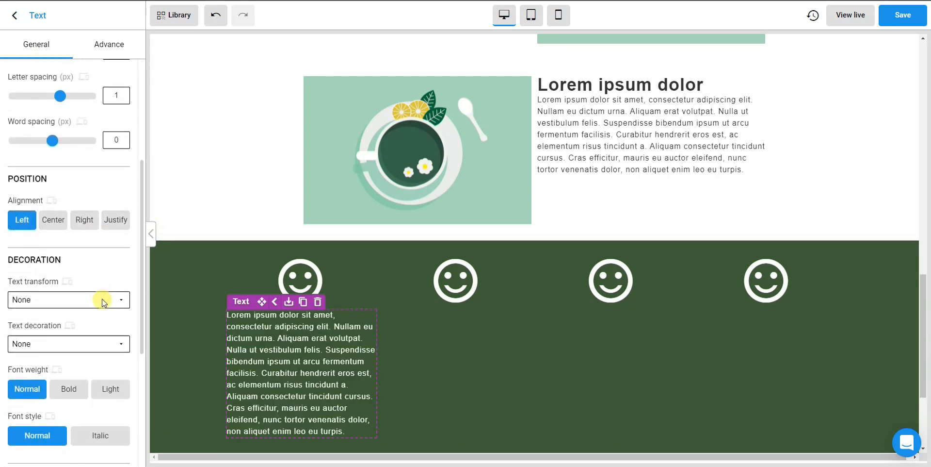
pyautogui.moveTo(347, 430); pyautogui.dragTo(324, 326)
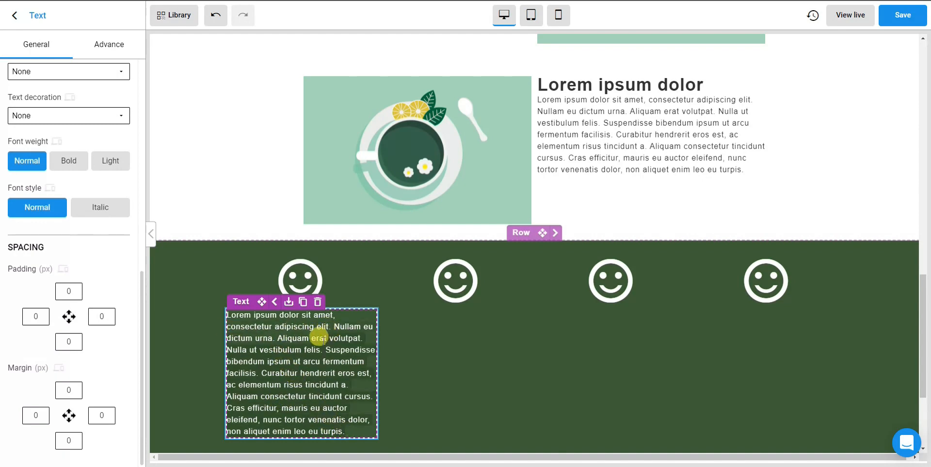
pyautogui.press('BackSpace')
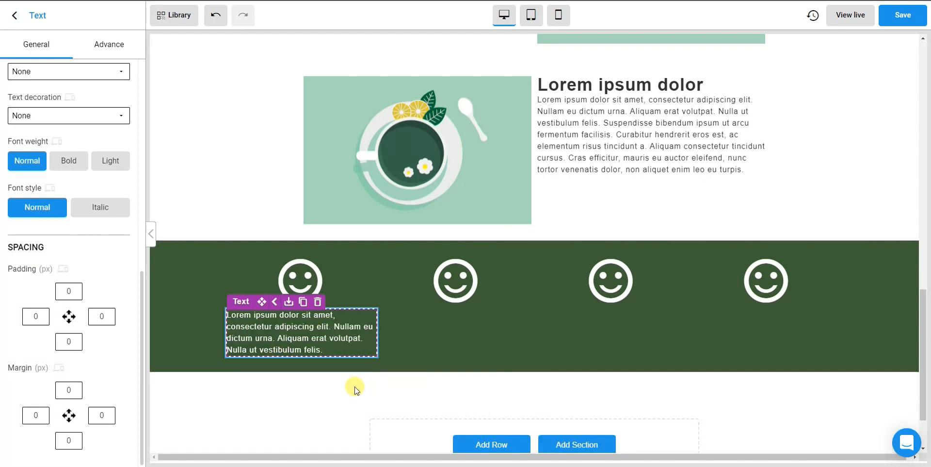
# Step: Copy the shortened text and paste it over the placeholder text beneath the fourth icon
pyautogui.moveTo(324, 349); pyautogui.dragTo(226, 315)
pyautogui.hotkey('ctrl', 'c')
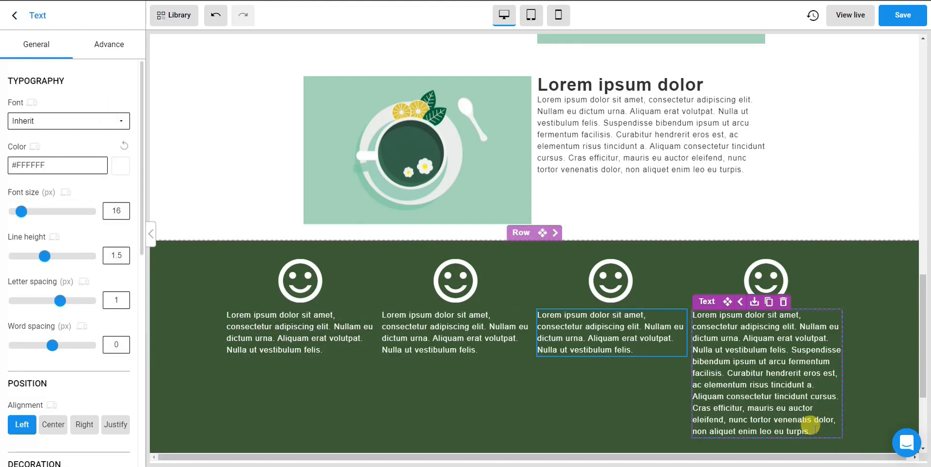
pyautogui.moveTo(814, 429); pyautogui.dragTo(685, 318)
pyautogui.hotkey('ctrl', 'v')
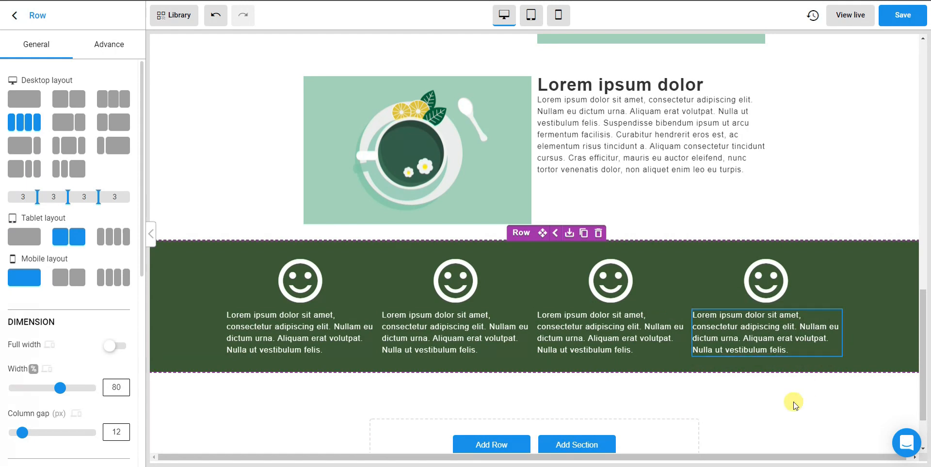
pyautogui.click(792, 400)
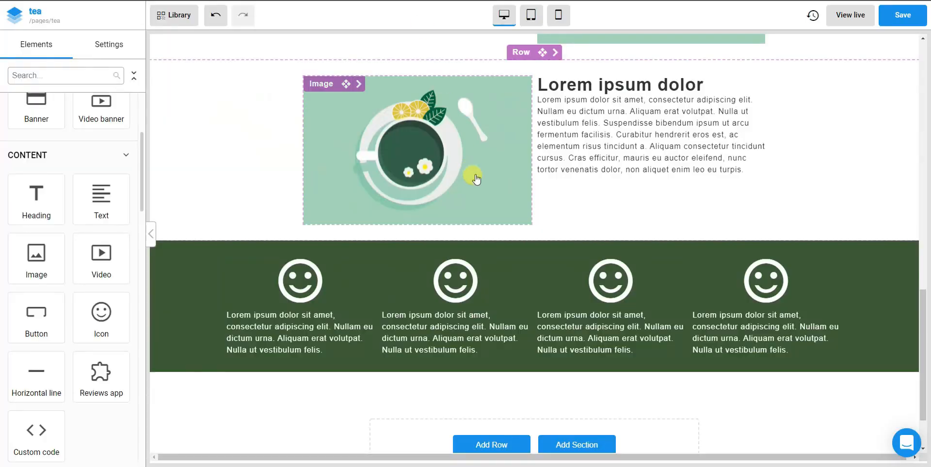
# Step: Check the Unbounce example page for reference and add a two-column row below the dark green icon row
pyautogui.scroll(5, 597, 254)
pyautogui.scroll(-6, 597, 254)
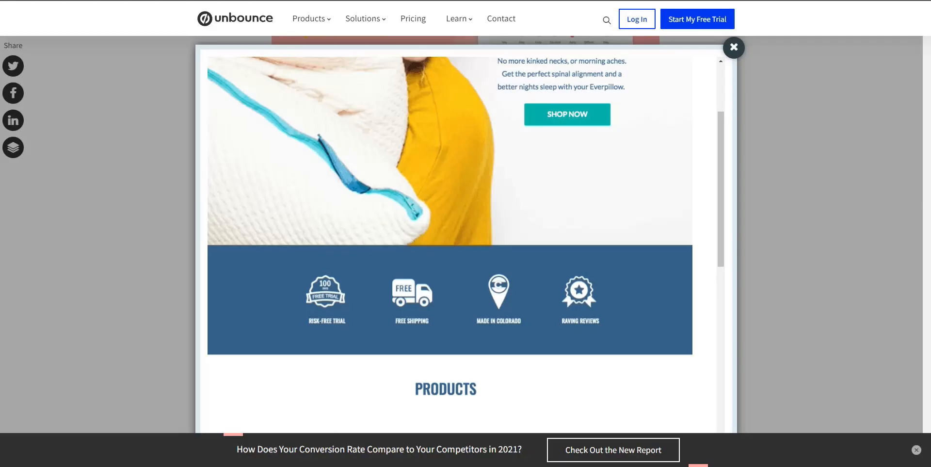
pyautogui.scroll(-6, 532, 255)
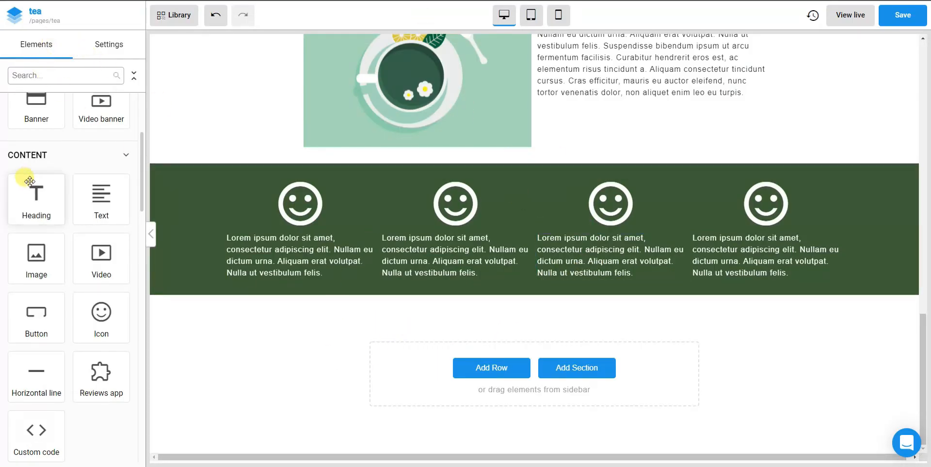
pyautogui.scroll(4, 59, 205)
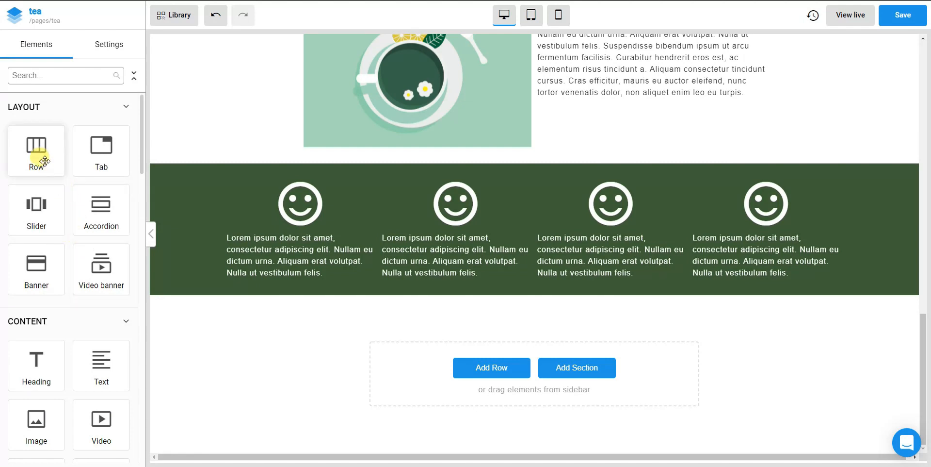
pyautogui.moveTo(43, 159); pyautogui.dragTo(482, 348)
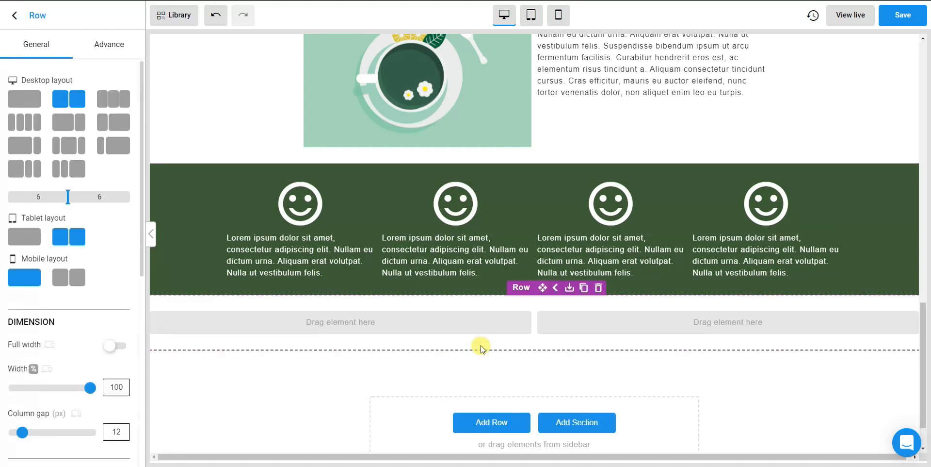
pyautogui.click(510, 323)
pyautogui.scroll(-7, 27, 348)
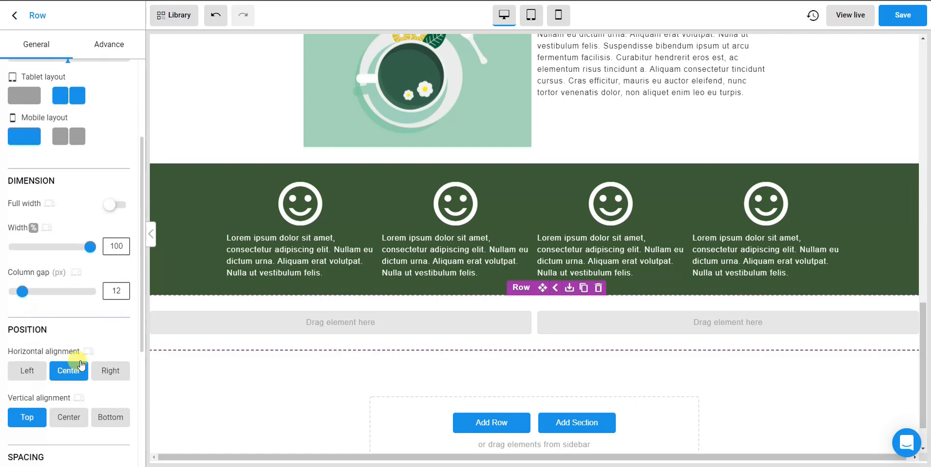
# Step: Place a Product element in the first column of the new two-column row
pyautogui.click(11, 13)
pyautogui.scroll(-12, 98, 307)
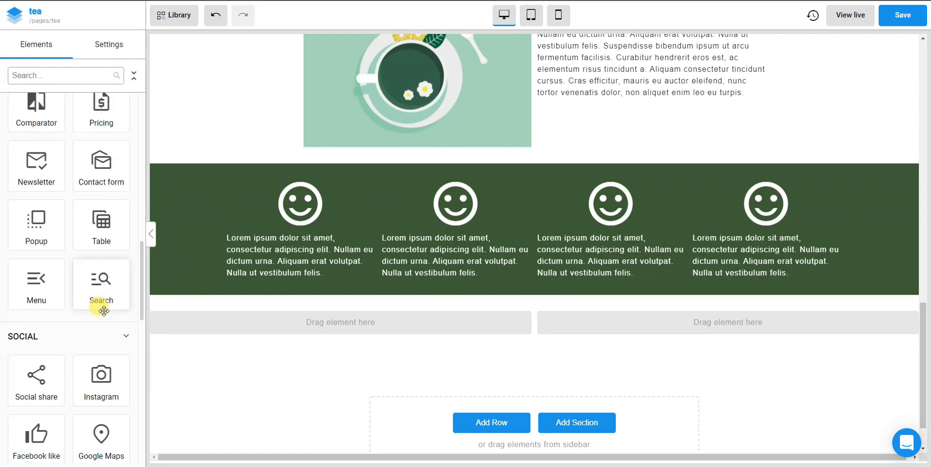
pyautogui.scroll(-6, 101, 305)
pyautogui.moveTo(35, 244); pyautogui.dragTo(310, 325)
pyautogui.scroll(-5, 388, 339)
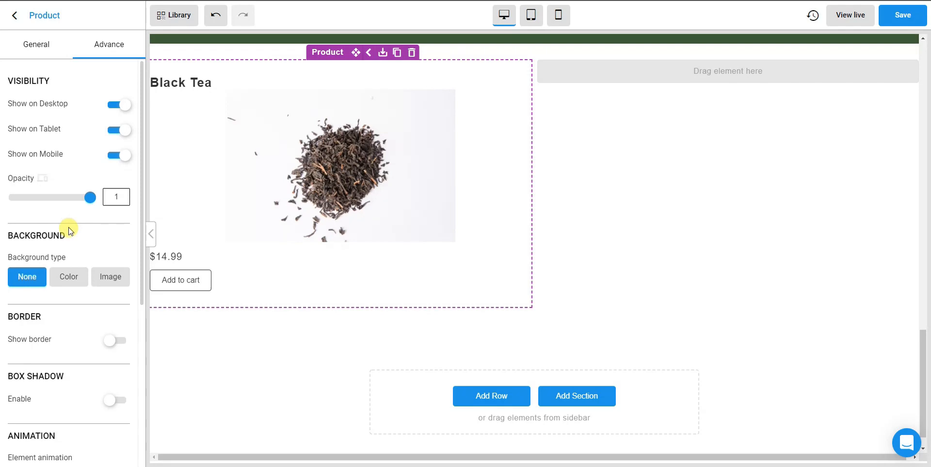
# Step: Place a Product element in the second column and assign the Green Tea product to it
pyautogui.click(15, 16)
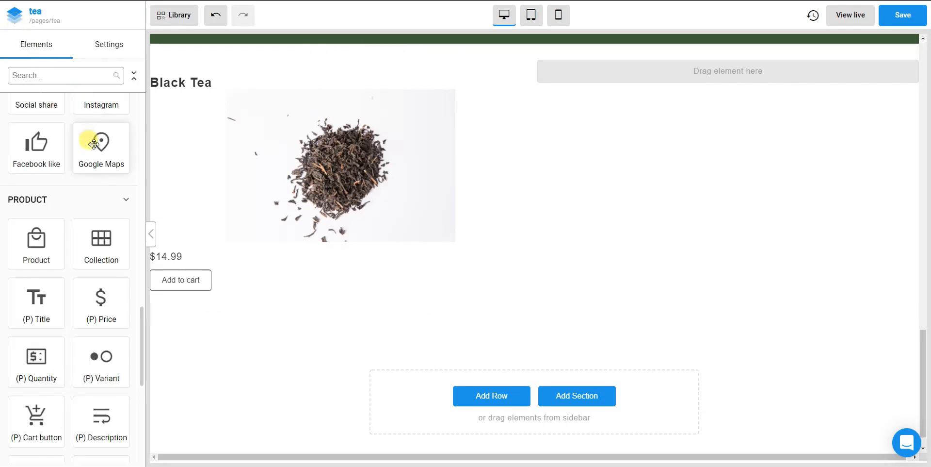
pyautogui.moveTo(52, 250); pyautogui.dragTo(728, 77)
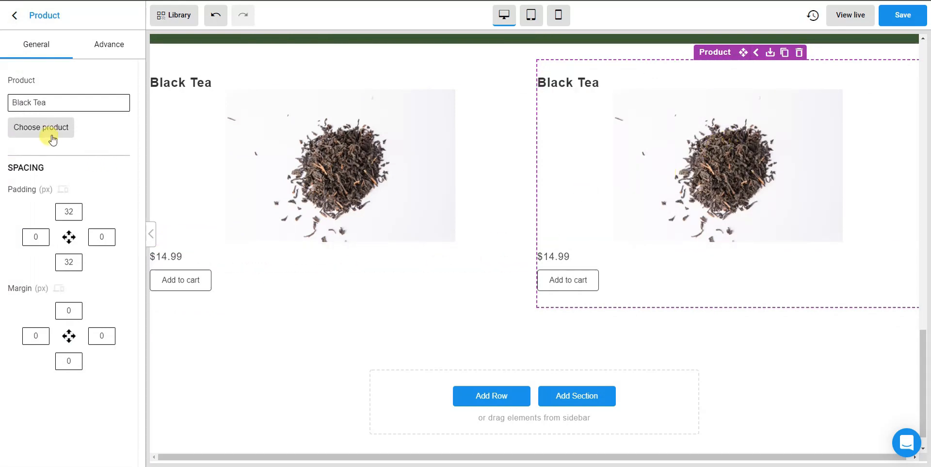
pyautogui.click(25, 133)
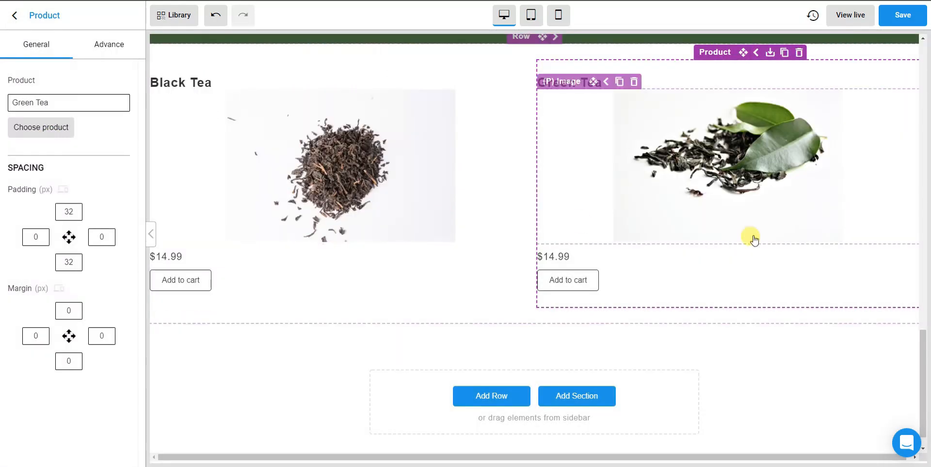
pyautogui.scroll(1, 649, 291)
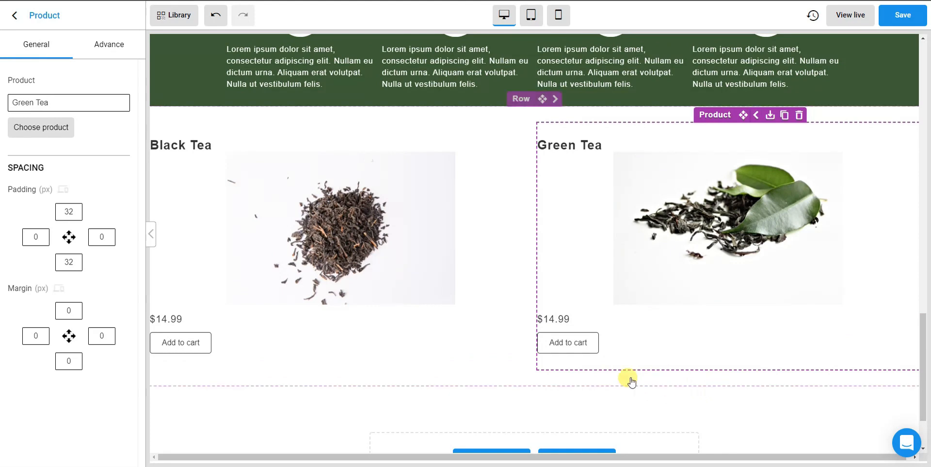
# Step: Center the price and the Add to cart button of the Black Tea product
pyautogui.click(193, 321)
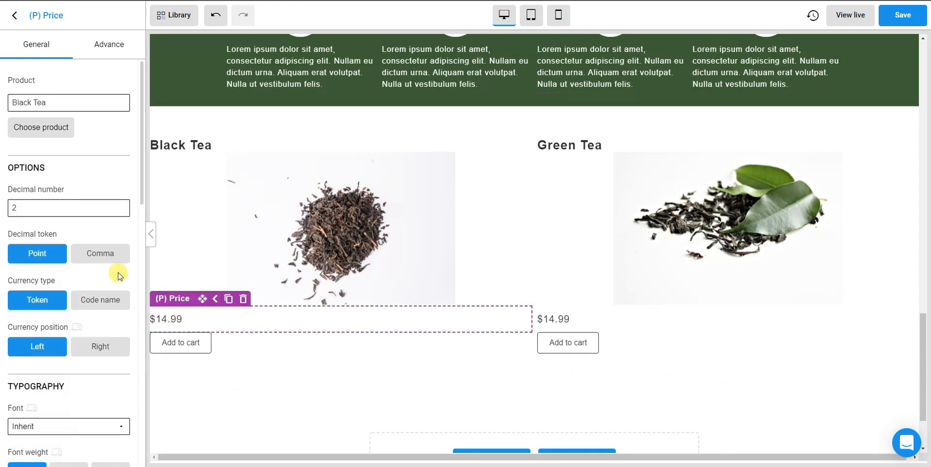
pyautogui.scroll(-5, 76, 318)
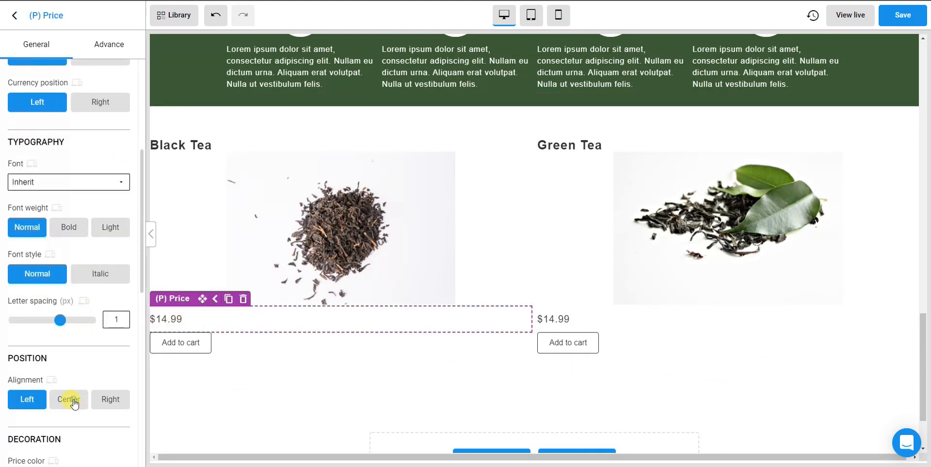
pyautogui.click(74, 403)
pyautogui.click(263, 339)
pyautogui.scroll(-4, 97, 383)
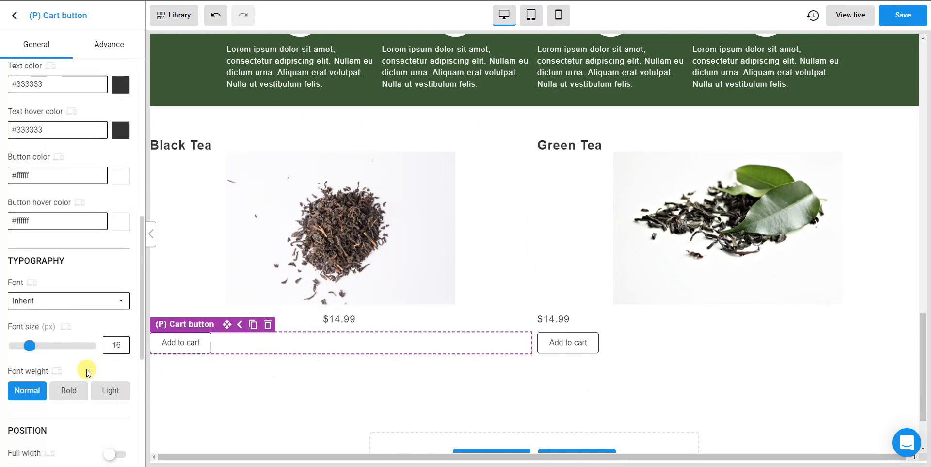
pyautogui.scroll(-4, 74, 383)
pyautogui.scroll(2, 72, 379)
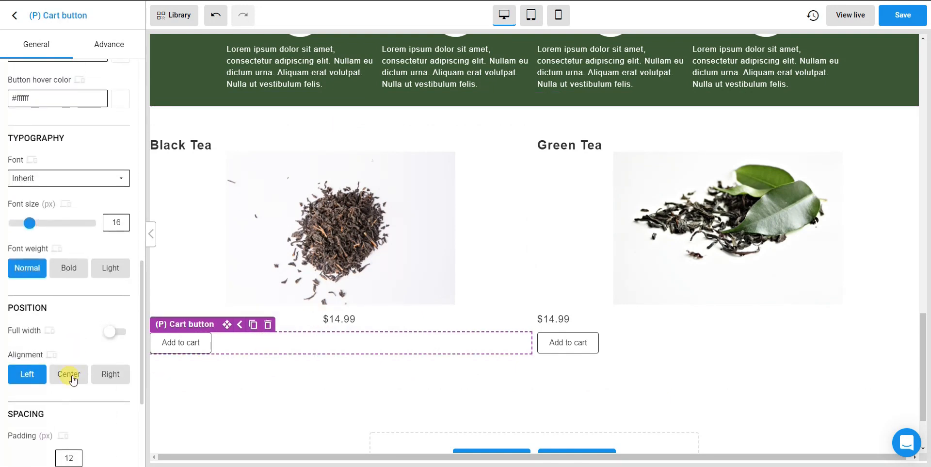
pyautogui.click(69, 373)
# Step: Center the price and the Add to cart button of the Green Tea product
pyautogui.click(670, 321)
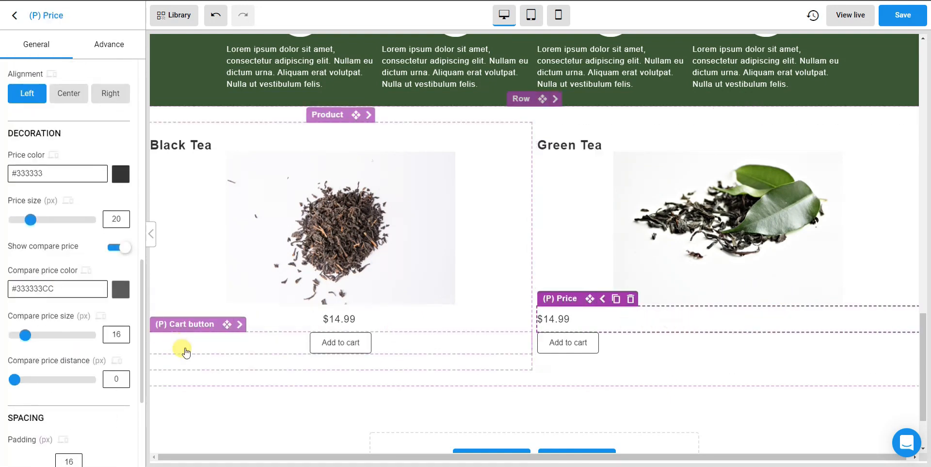
pyautogui.scroll(-4, 92, 368)
pyautogui.scroll(6, 92, 370)
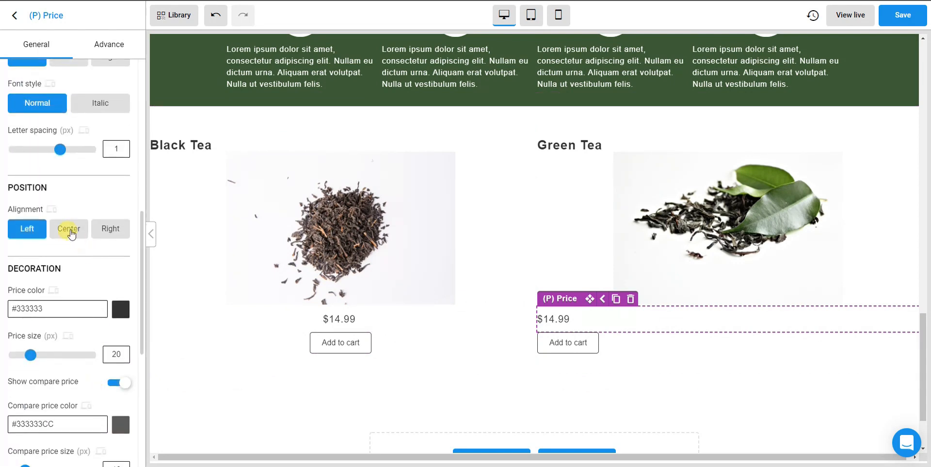
pyautogui.click(70, 229)
pyautogui.click(658, 341)
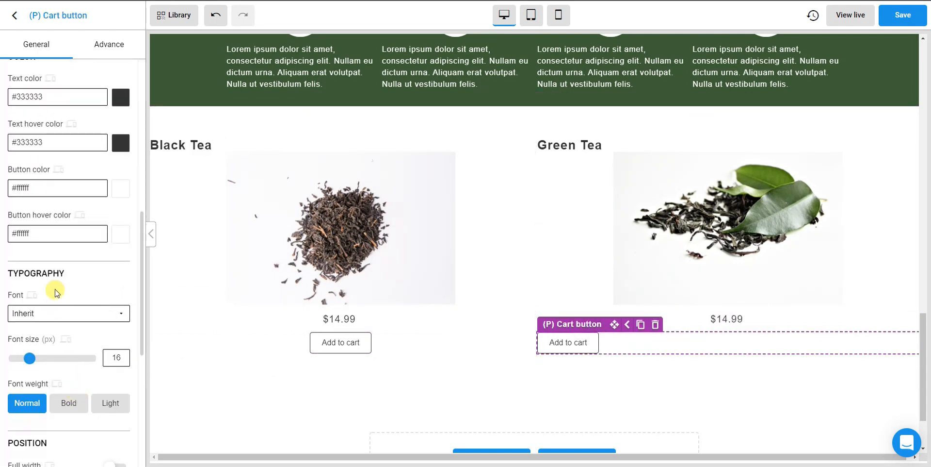
pyautogui.scroll(5, 54, 293)
pyautogui.scroll(-12, 66, 272)
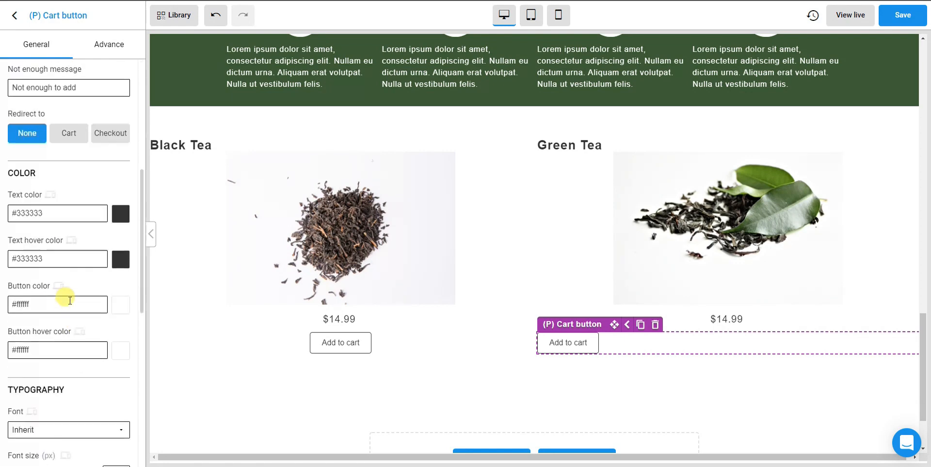
pyautogui.click(69, 259)
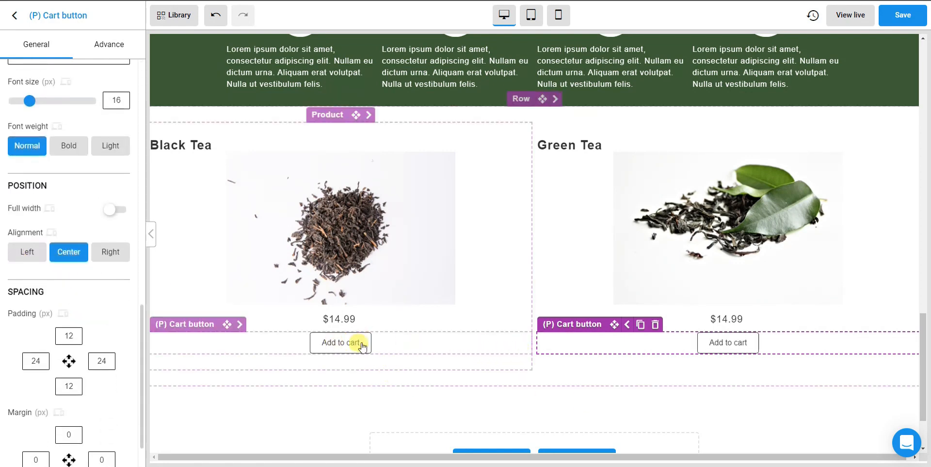
# Step: Set the button color of the Black Tea product's Add to cart button to #508141
pyautogui.scroll(2, 362, 344)
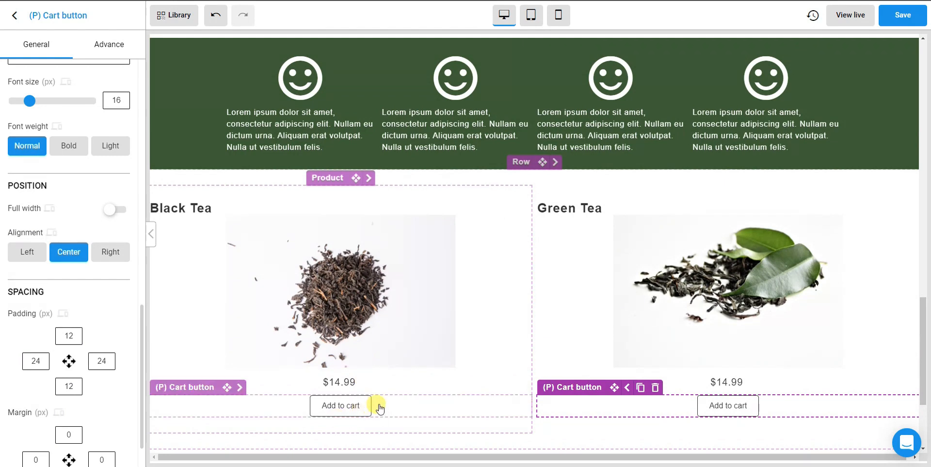
pyautogui.click(357, 411)
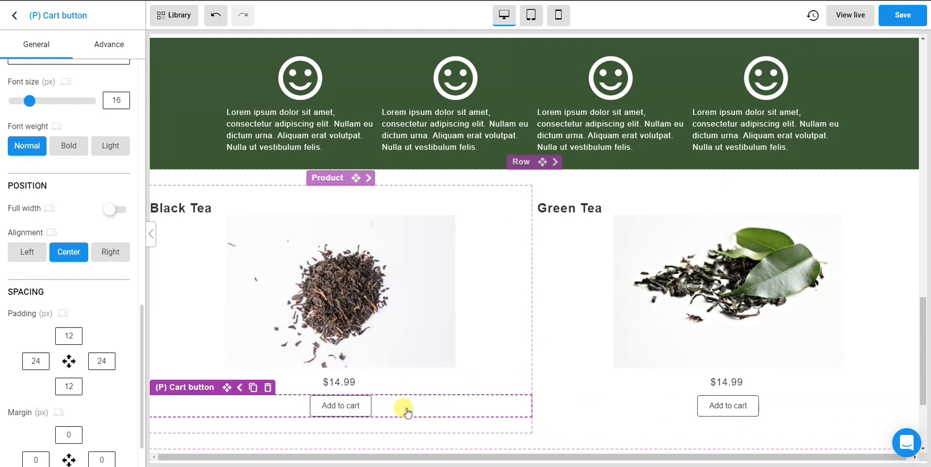
pyautogui.scroll(8, 116, 342)
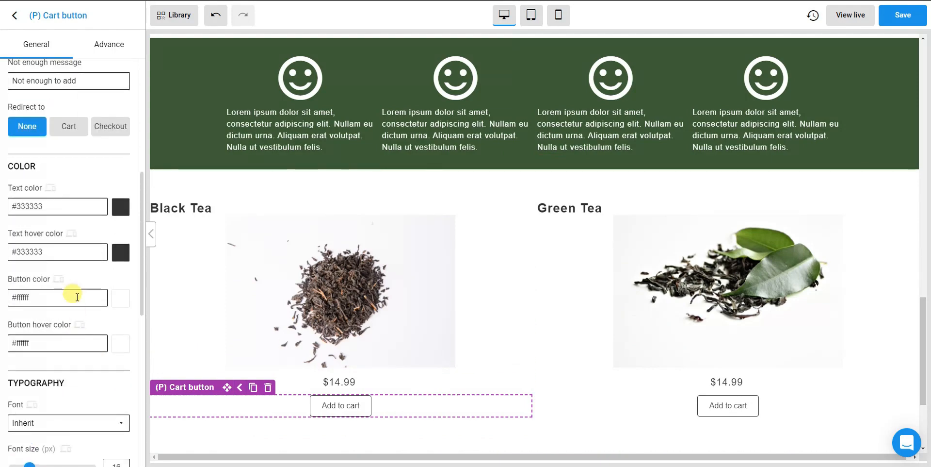
pyautogui.scroll(10, 451, 388)
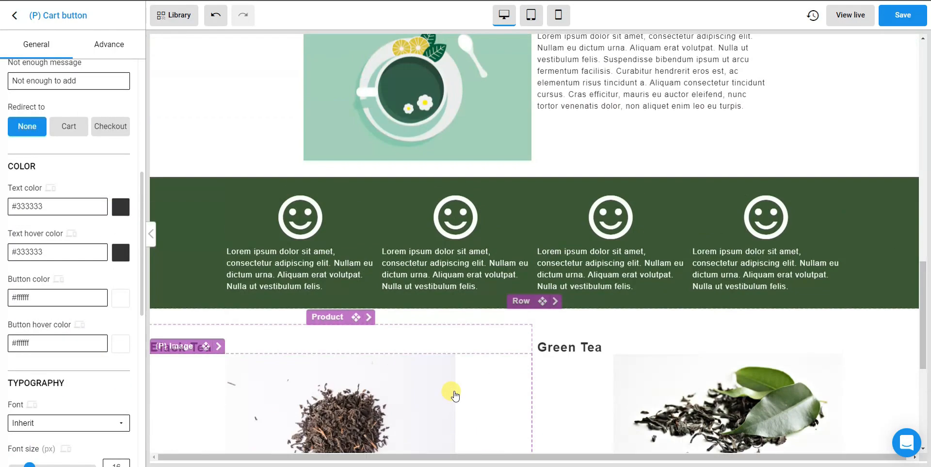
pyautogui.scroll(6, 481, 392)
pyautogui.scroll(-8, 500, 316)
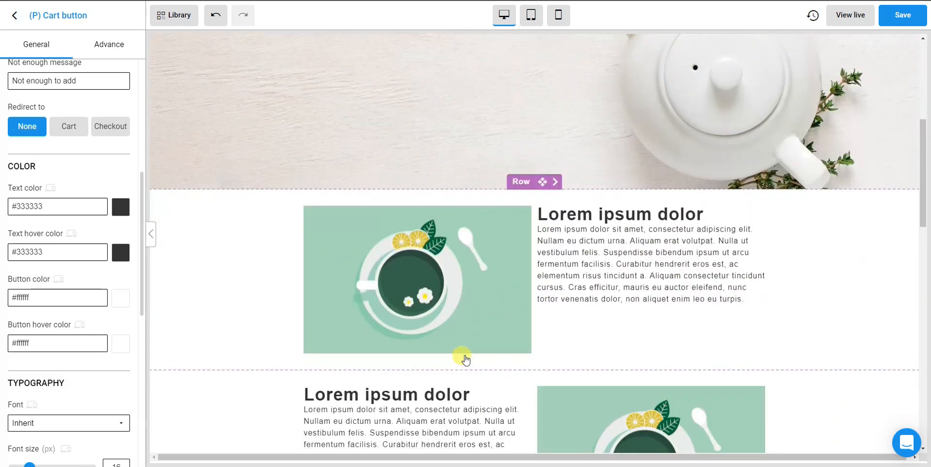
pyautogui.scroll(-10, 408, 361)
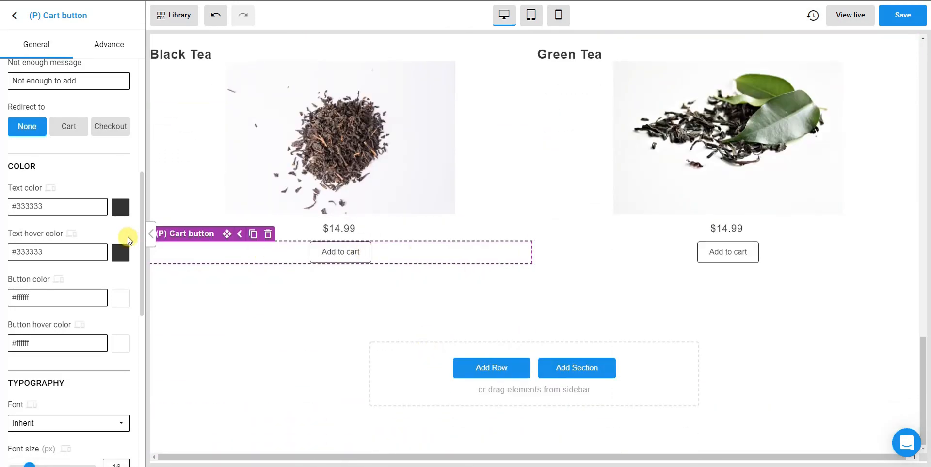
pyautogui.click(120, 299)
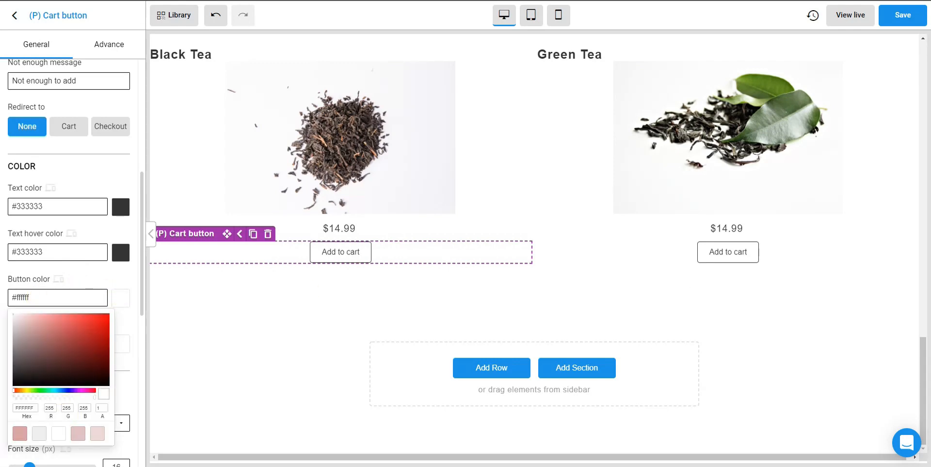
pyautogui.moveTo(50, 303); pyautogui.dragTo(20, 299)
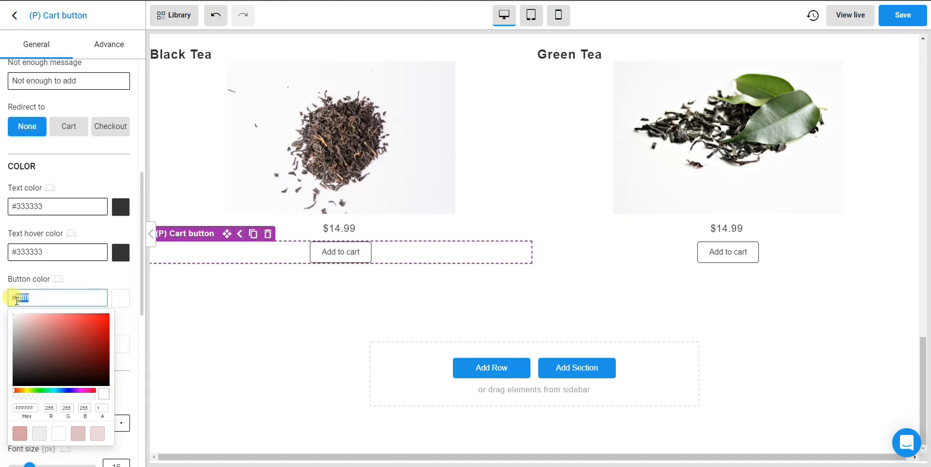
pyautogui.write('508141')
pyautogui.click(108, 284)
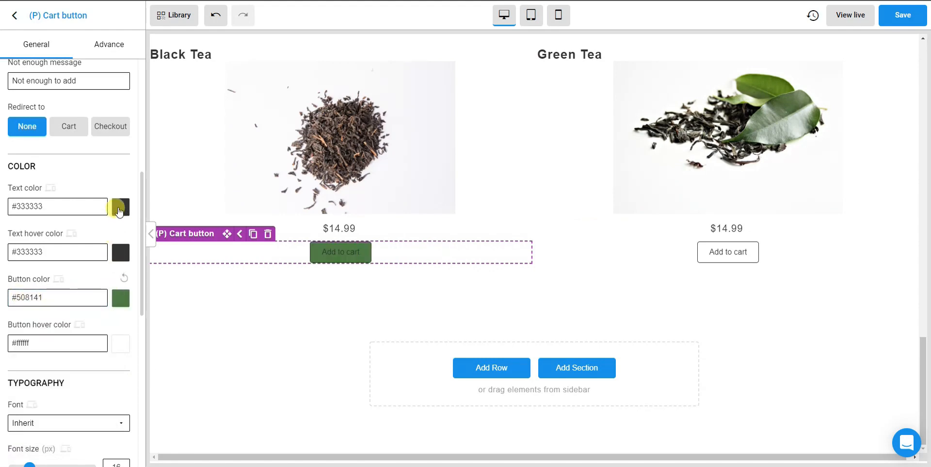
# Step: Set the text color of the Black Tea Add to cart button to #FFFFFF
pyautogui.click(118, 212)
pyautogui.click(60, 238)
pyautogui.click(108, 199)
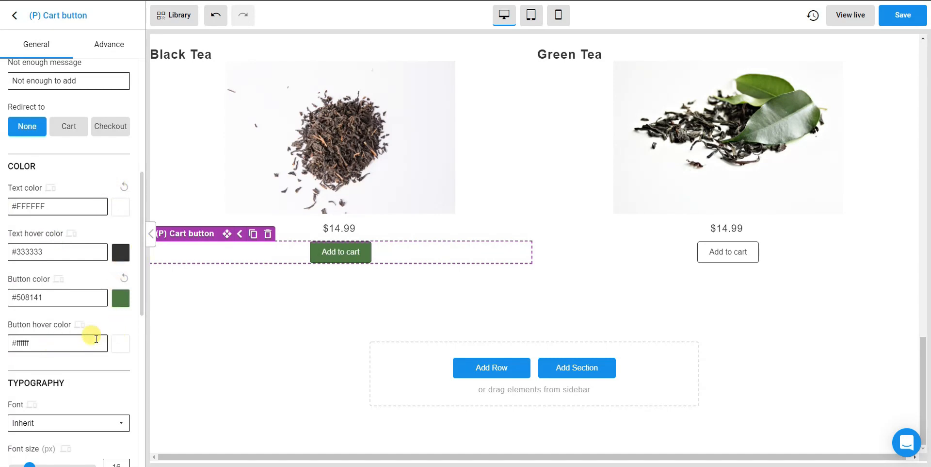
# Step: Set the Black Tea Add to cart button's hover color to the darker green #49703D and its text hover color to #FFFFFF
pyautogui.click(120, 345)
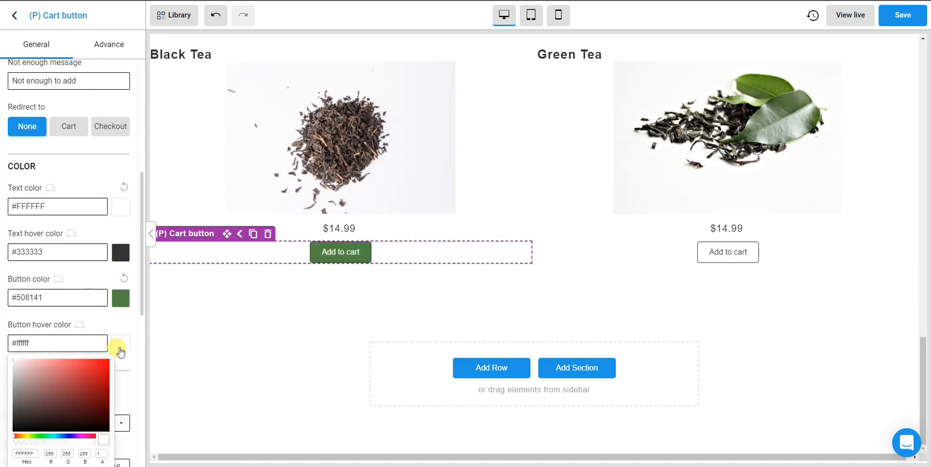
pyautogui.tripleClick(60, 336)
pyautogui.write('#508141')
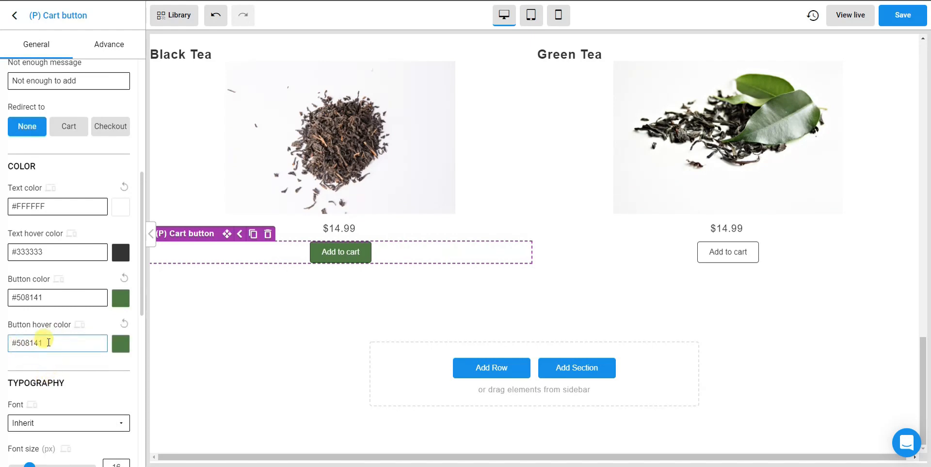
pyautogui.click(123, 346)
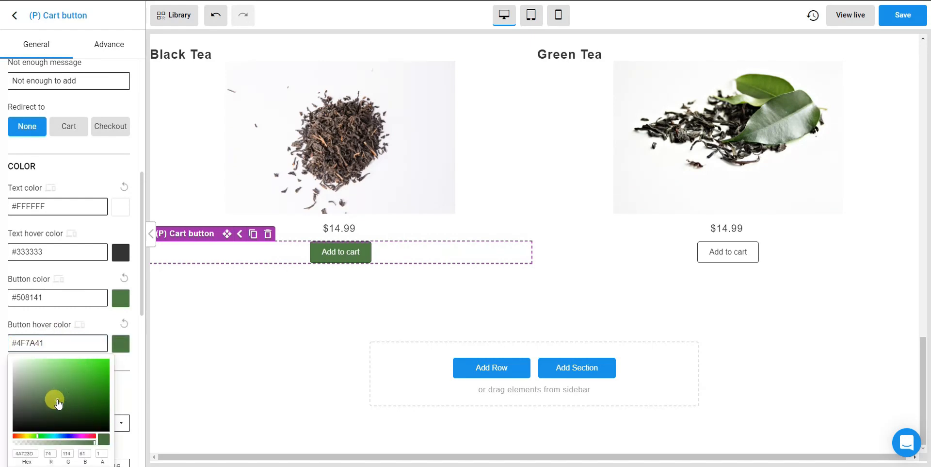
pyautogui.moveTo(57, 399); pyautogui.dragTo(57, 399)
pyautogui.click(128, 357)
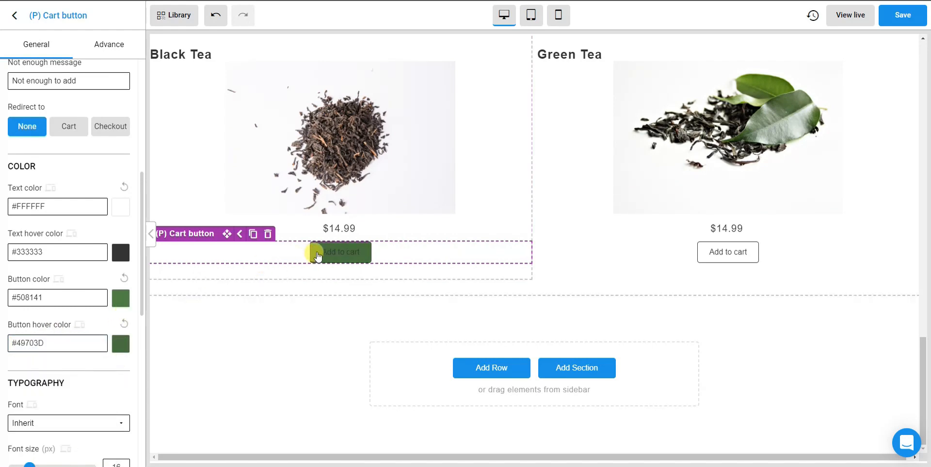
pyautogui.click(119, 257)
pyautogui.moveTo(77, 280); pyautogui.dragTo(1, 247)
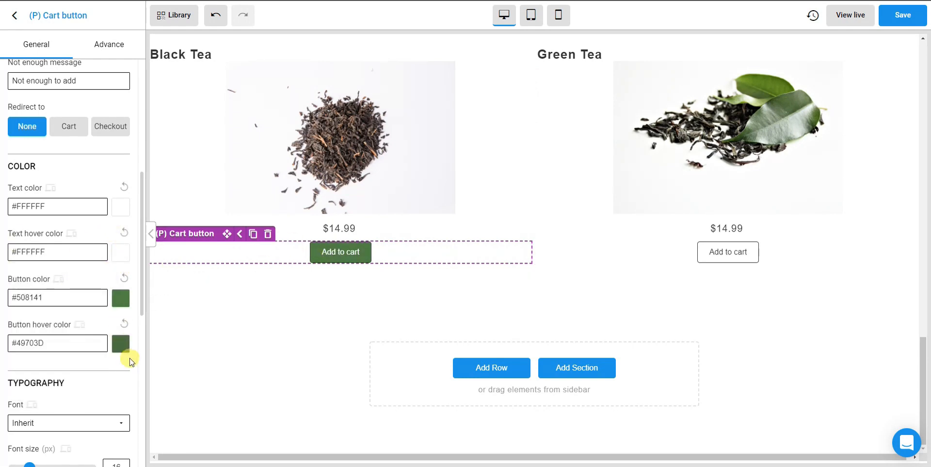
# Step: Style the Green Tea Add to cart button with button color #508141, hover color #49703D, and #FFFFFF for text and text hover
pyautogui.write('#508141')
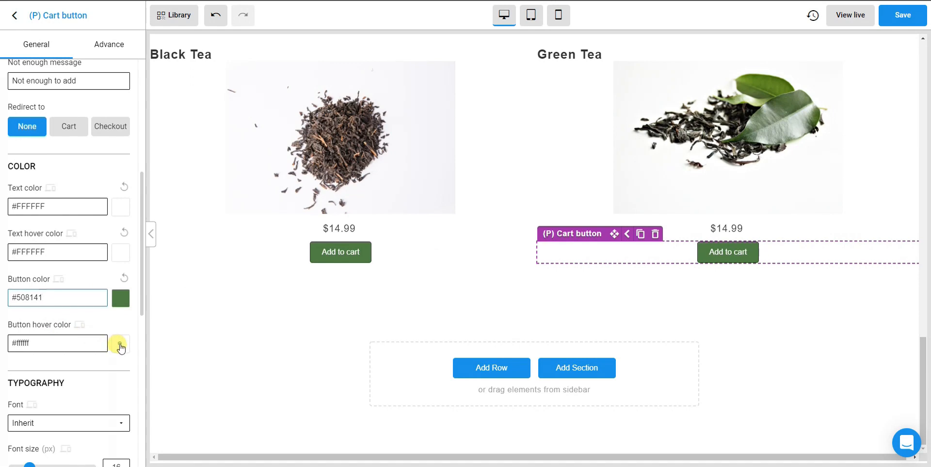
pyautogui.click(120, 345)
pyautogui.scroll(-1, 87, 417)
pyautogui.click(97, 418)
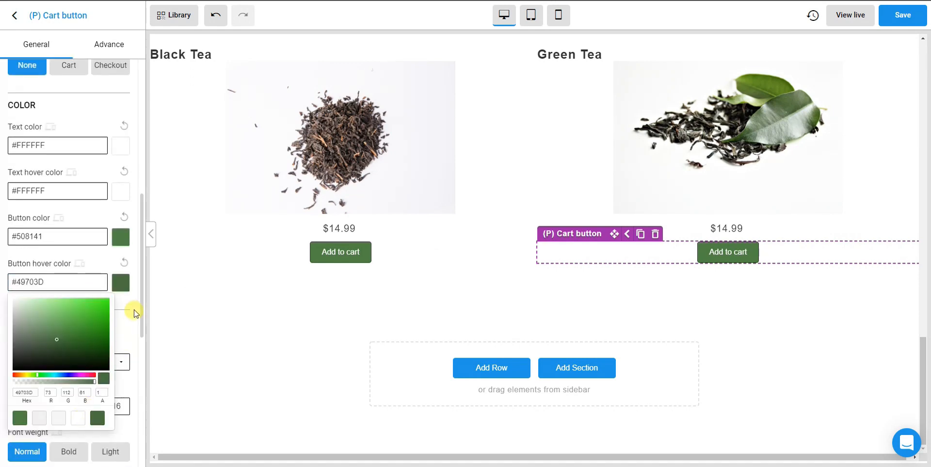
pyautogui.scroll(1, 545, 272)
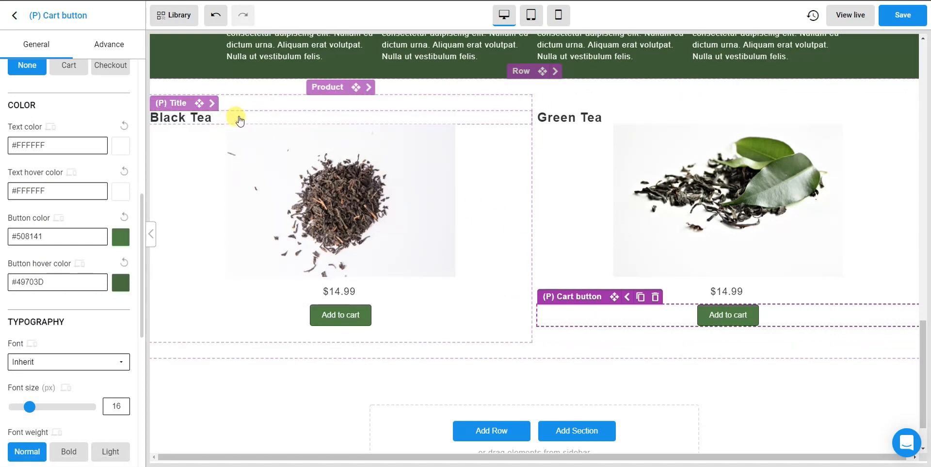
# Step: Center the titles of the Black Tea and Green Tea products
pyautogui.click(236, 117)
pyautogui.click(70, 161)
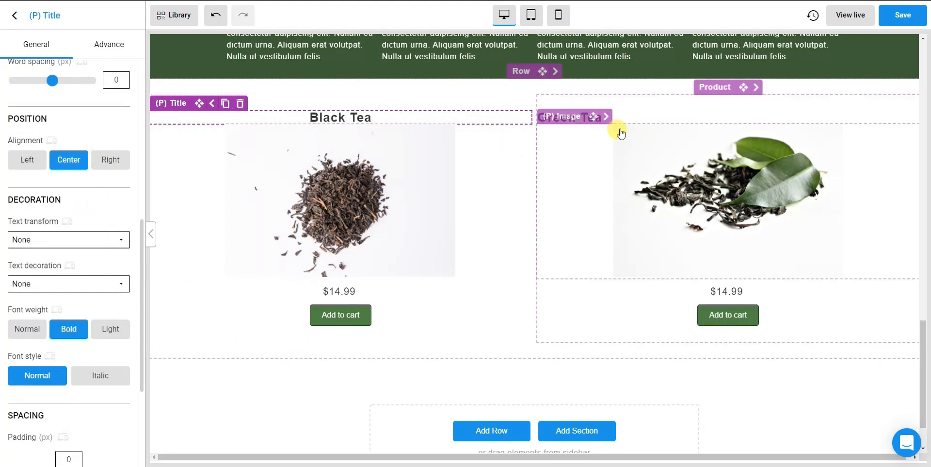
pyautogui.click(650, 117)
pyautogui.click(70, 160)
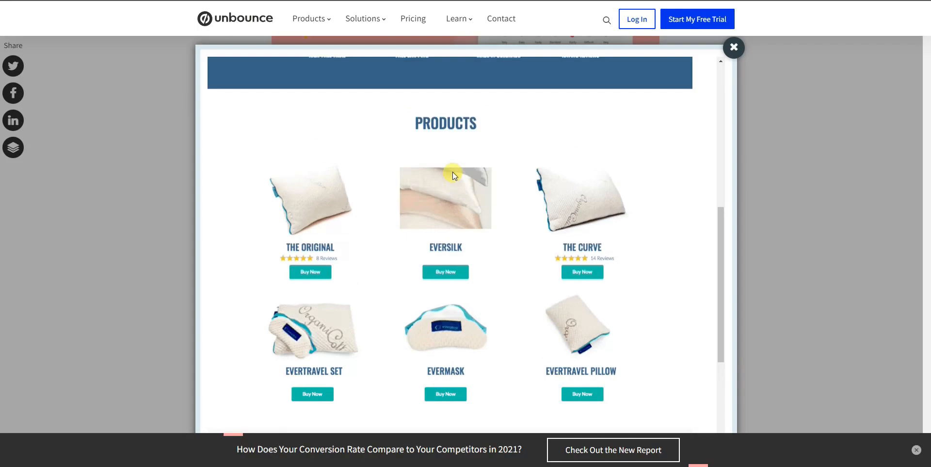
# Step: Check the products section of the Unbounce example page and insert a one-column row between the dark green icon row and the product row
pyautogui.scroll(1, 391, 121)
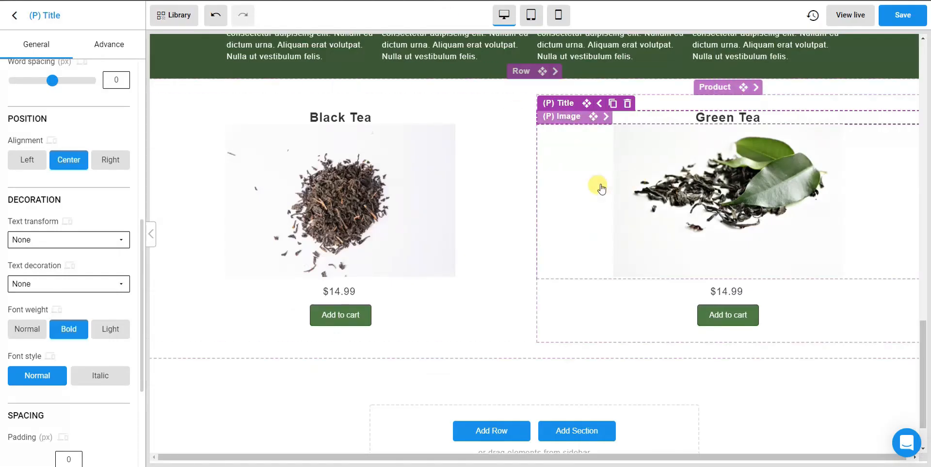
pyautogui.scroll(1, 466, 160)
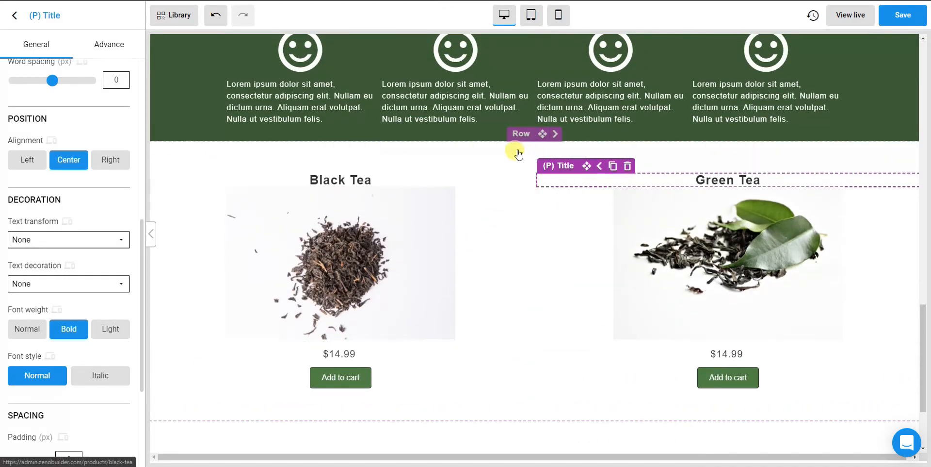
pyautogui.click(16, 20)
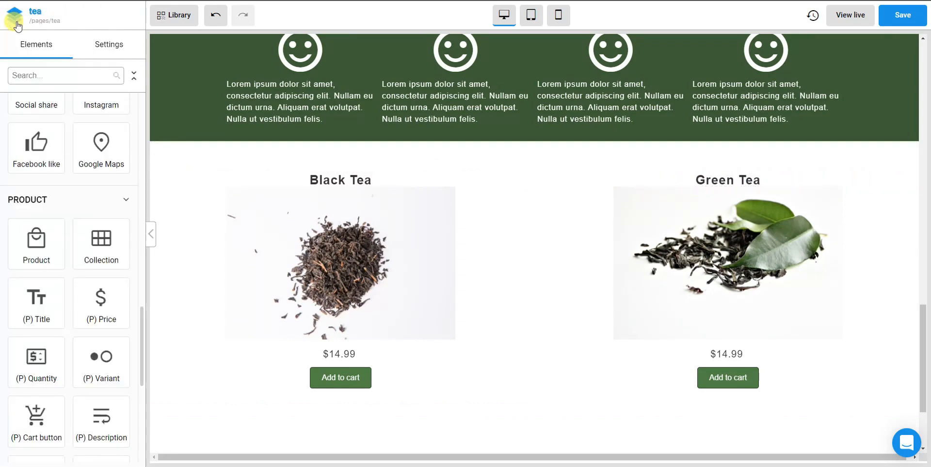
pyautogui.scroll(10, 75, 233)
pyautogui.scroll(5, 77, 233)
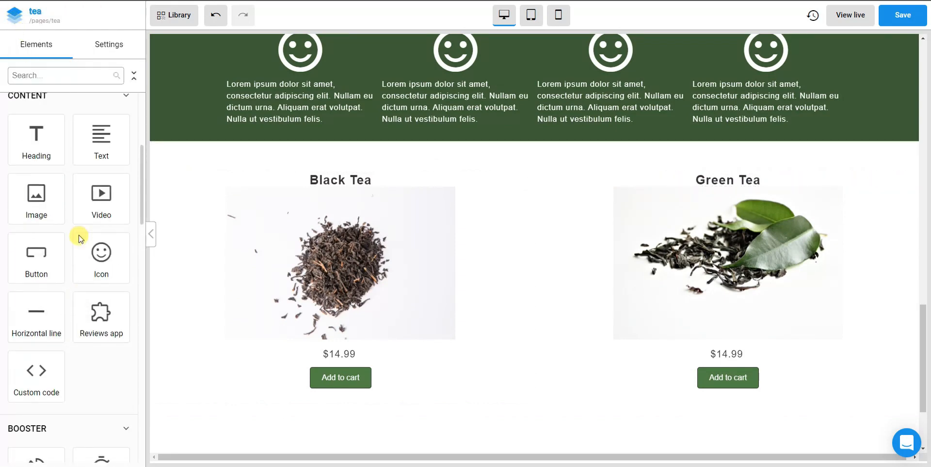
pyautogui.moveTo(40, 194)
pyautogui.mouseDown()
pyautogui.moveTo(528, 138)
pyautogui.moveTo(513, 146)
pyautogui.moveTo(536, 136)
pyautogui.moveTo(90, 146)
pyautogui.moveTo(37, 195)
pyautogui.mouseUp()
pyautogui.scroll(2, 526, 235)
pyautogui.scroll(-1, 562, 239)
pyautogui.scroll(-3, 564, 238)
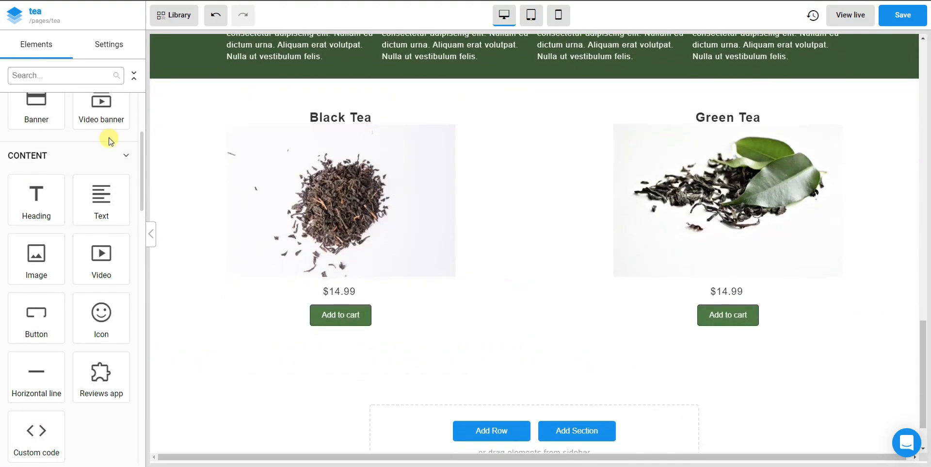
pyautogui.scroll(4, 72, 177)
pyautogui.moveTo(38, 152); pyautogui.dragTo(521, 86)
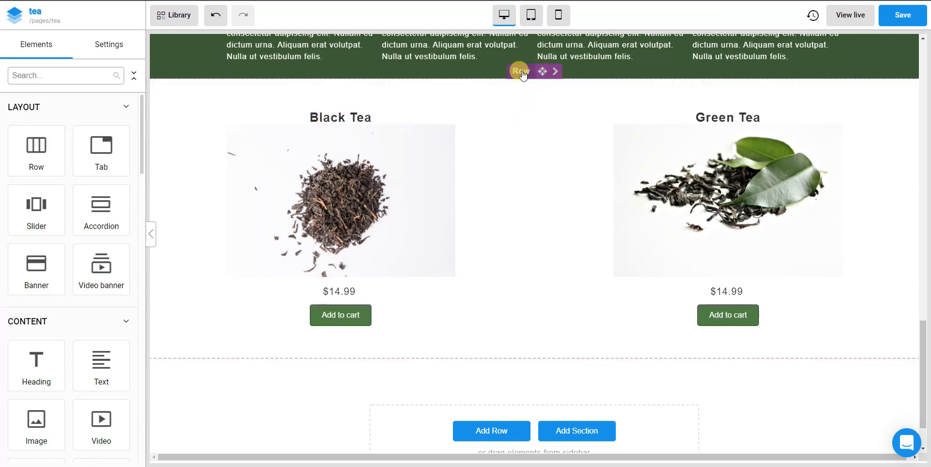
pyautogui.scroll(3, 523, 73)
pyautogui.moveTo(37, 151); pyautogui.dragTo(467, 202)
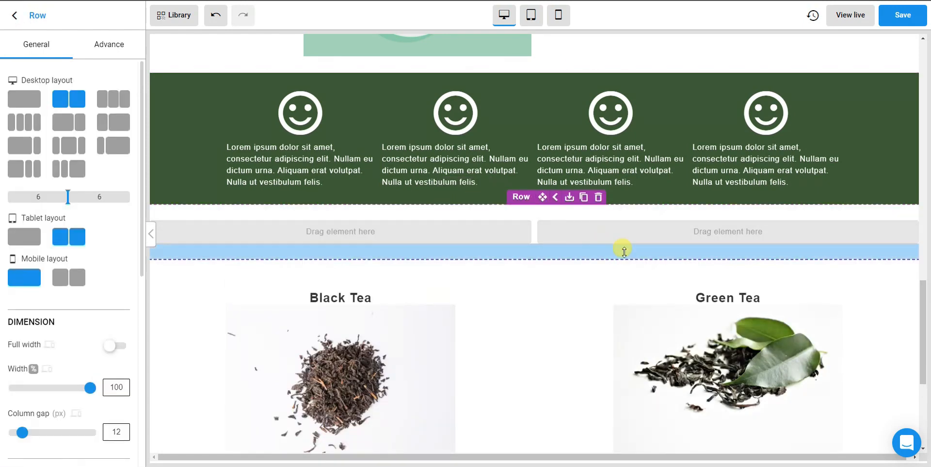
pyautogui.click(37, 103)
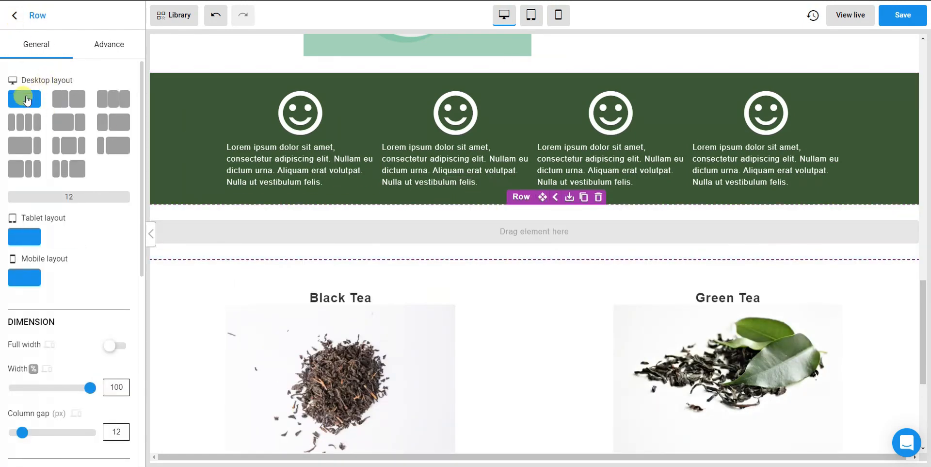
# Step: Place a Heading element in the new one-column row above the products
pyautogui.click(16, 19)
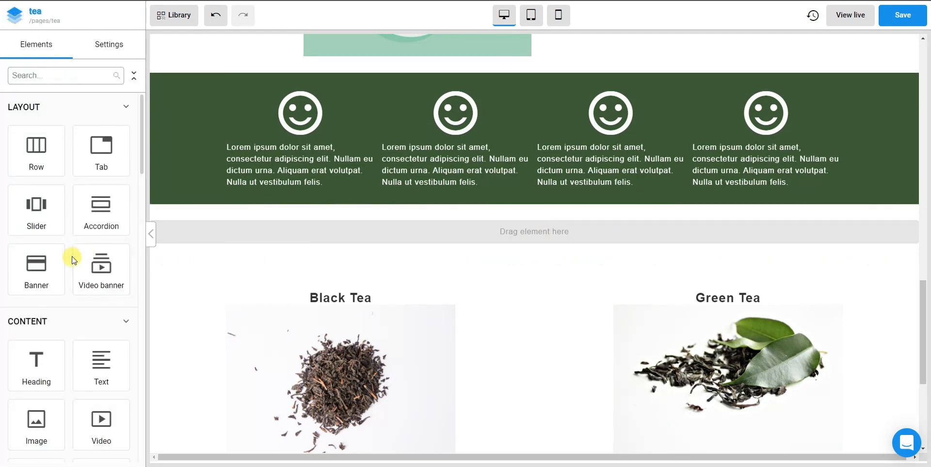
pyautogui.moveTo(36, 361); pyautogui.dragTo(537, 235)
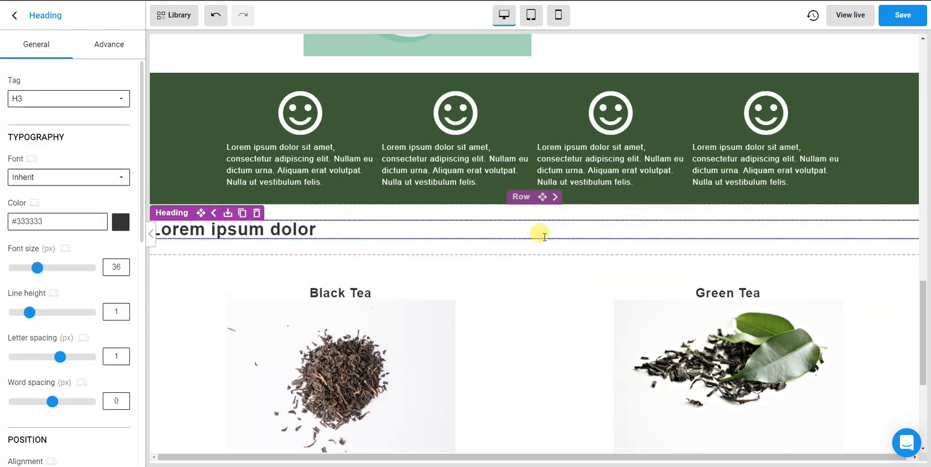
# Step: Center the heading above the product row and change its text to "Our Products"
pyautogui.scroll(-4, 68, 293)
pyautogui.click(69, 297)
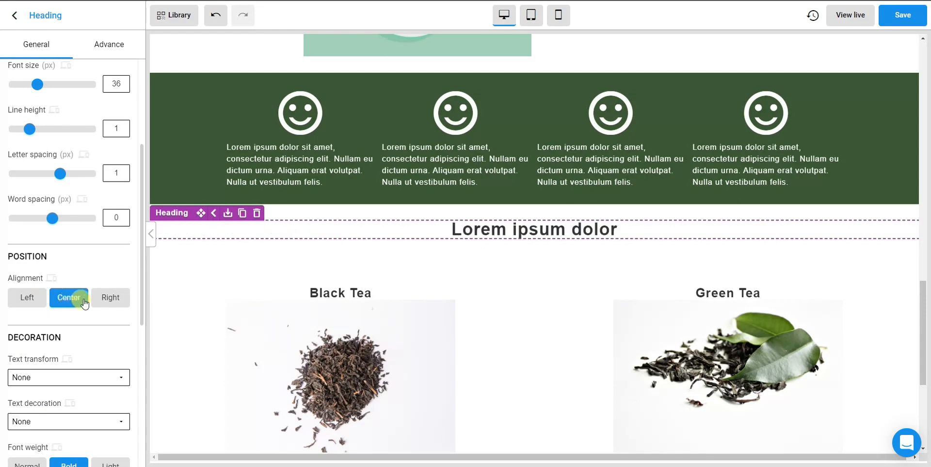
pyautogui.tripleClick(525, 228)
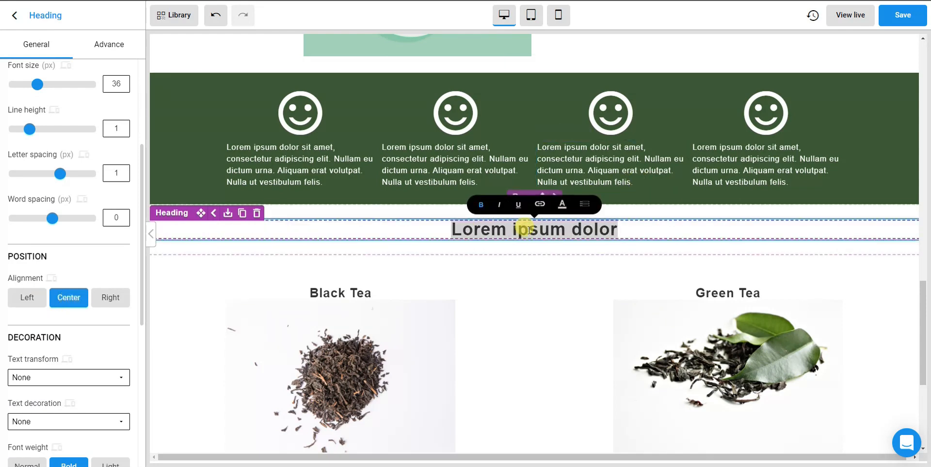
pyautogui.write('Products')
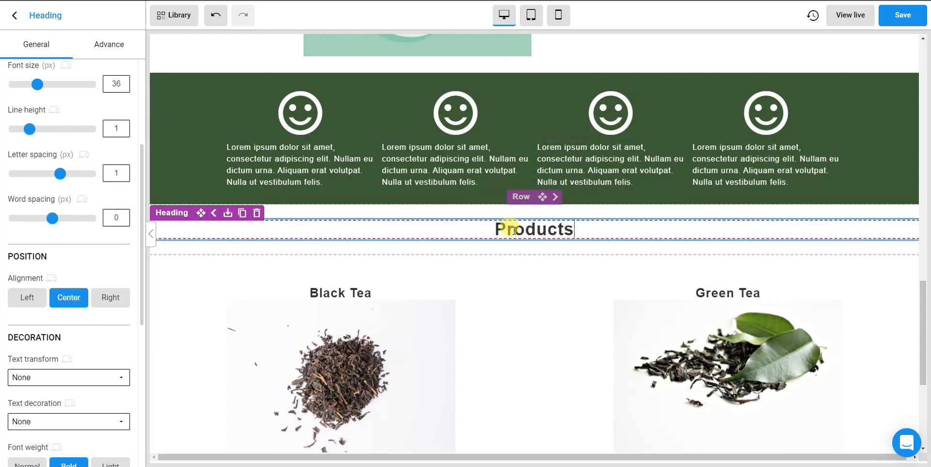
pyautogui.write('Our')
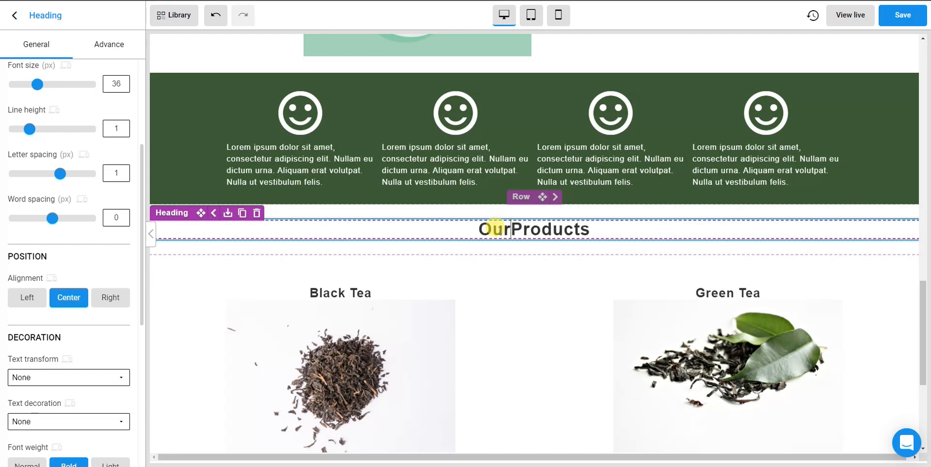
# Step: Set the top margin of the "Our Products" heading to 75 px
pyautogui.click(526, 290)
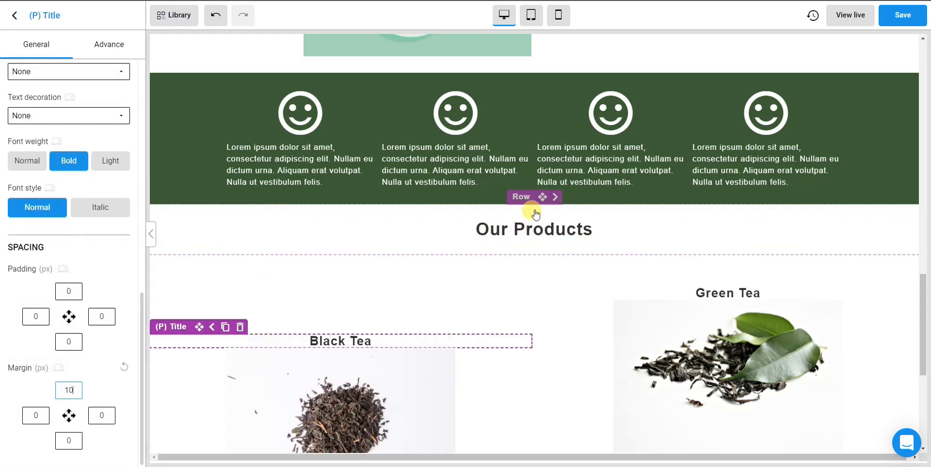
pyautogui.click(572, 229)
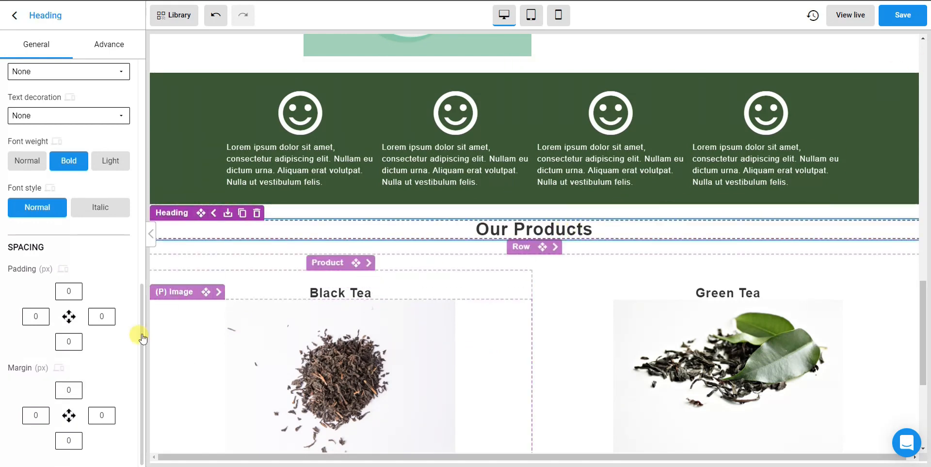
pyautogui.moveTo(73, 391); pyautogui.dragTo(47, 392)
pyautogui.write('100')
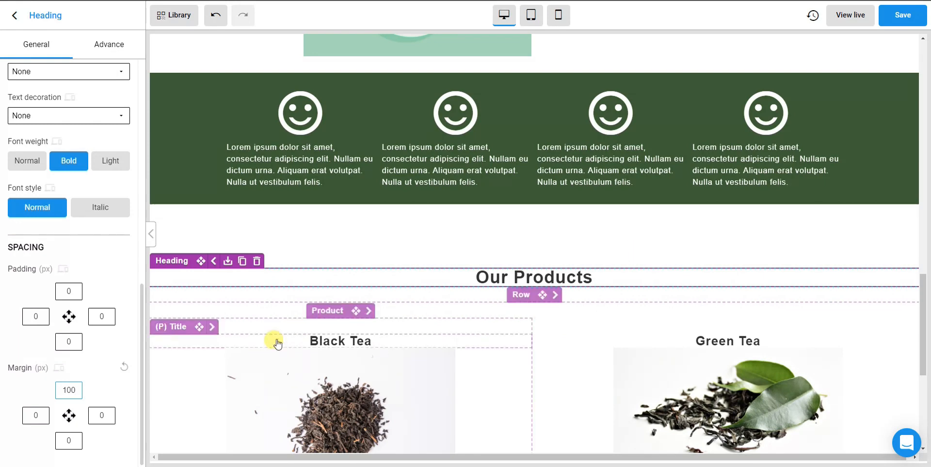
pyautogui.write('75')
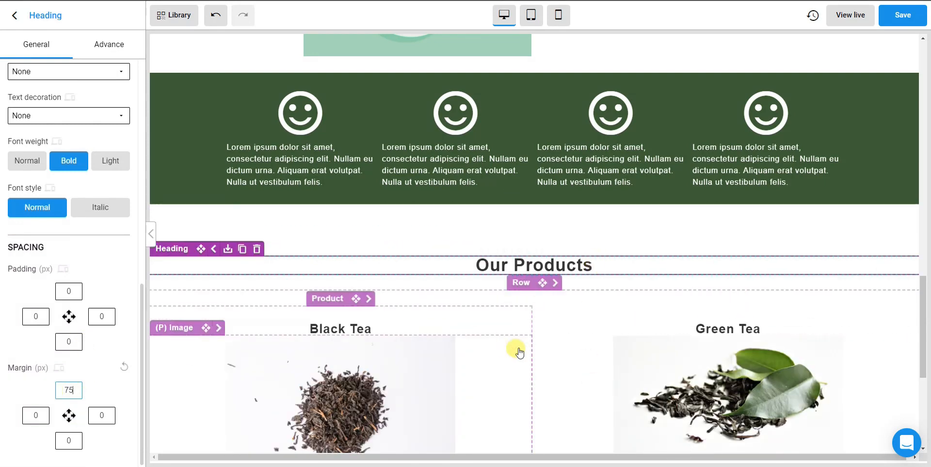
# Step: Review the page from the image-and-text rows to the products and check what follows the products on the Unbounce example page
pyautogui.scroll(-3, 558, 335)
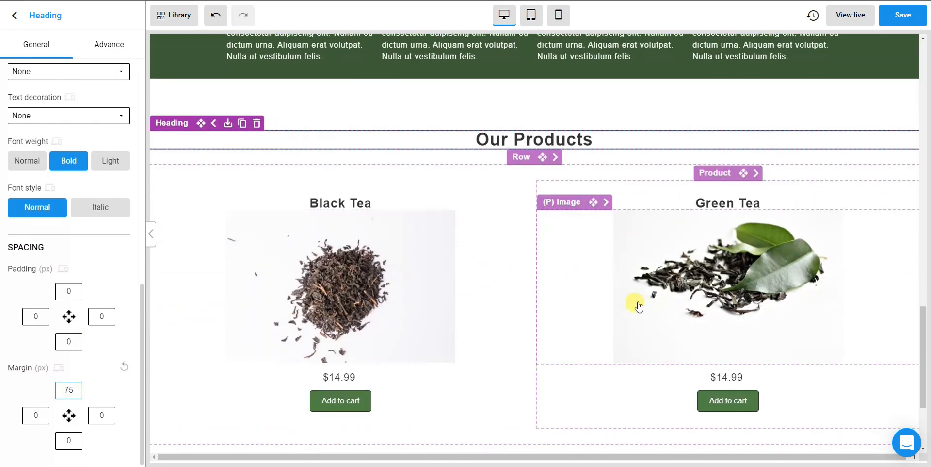
pyautogui.scroll(7, 655, 291)
pyautogui.scroll(10, 655, 322)
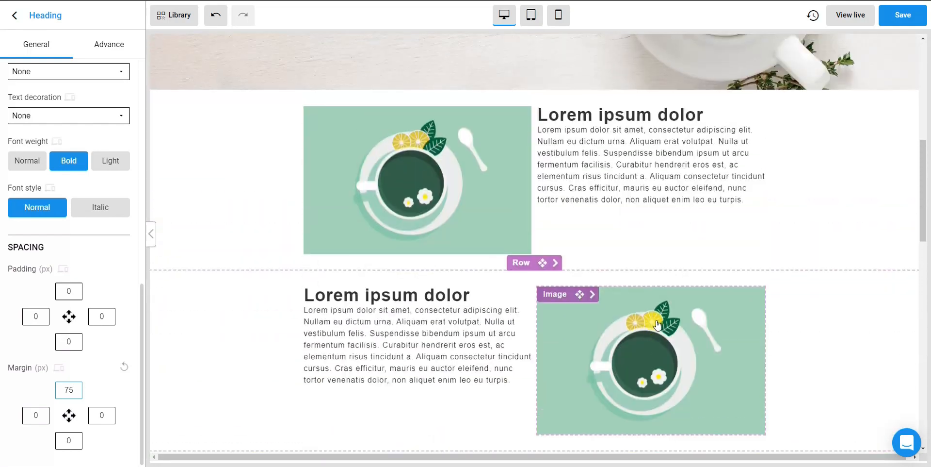
pyautogui.scroll(-10, 670, 320)
pyautogui.scroll(-15, 582, 313)
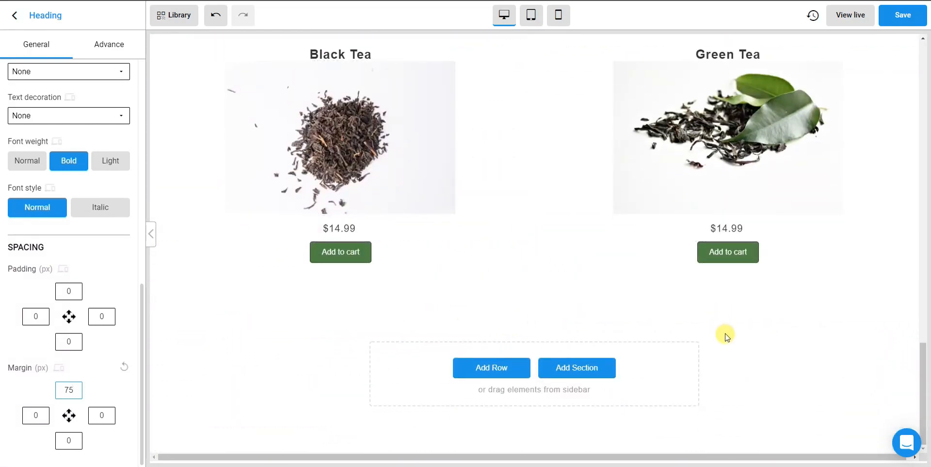
pyautogui.click(724, 333)
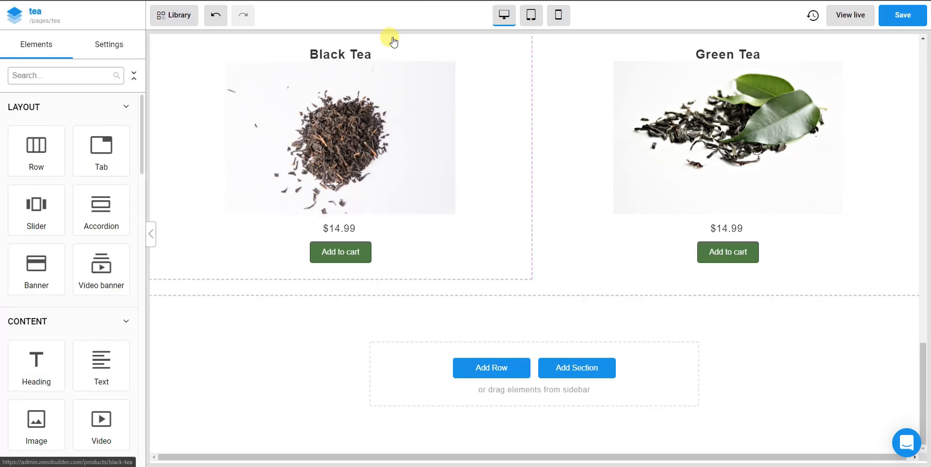
pyautogui.scroll(1, 260, 115)
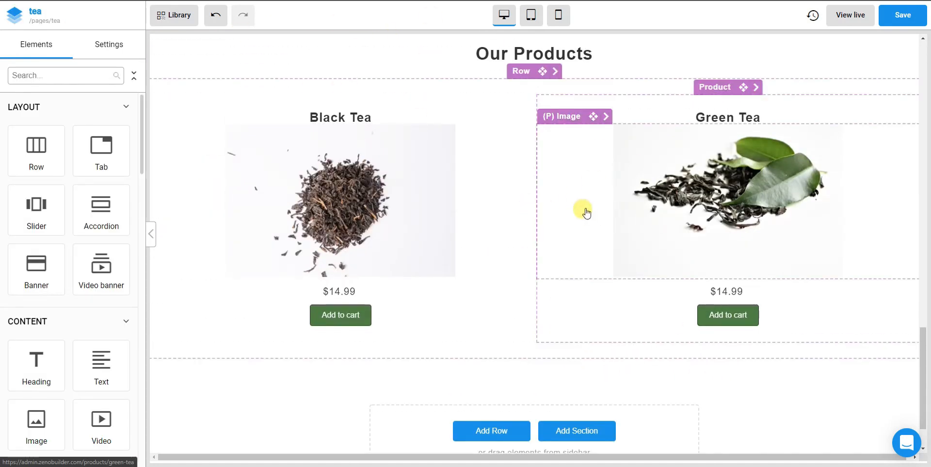
pyautogui.scroll(-1, 577, 217)
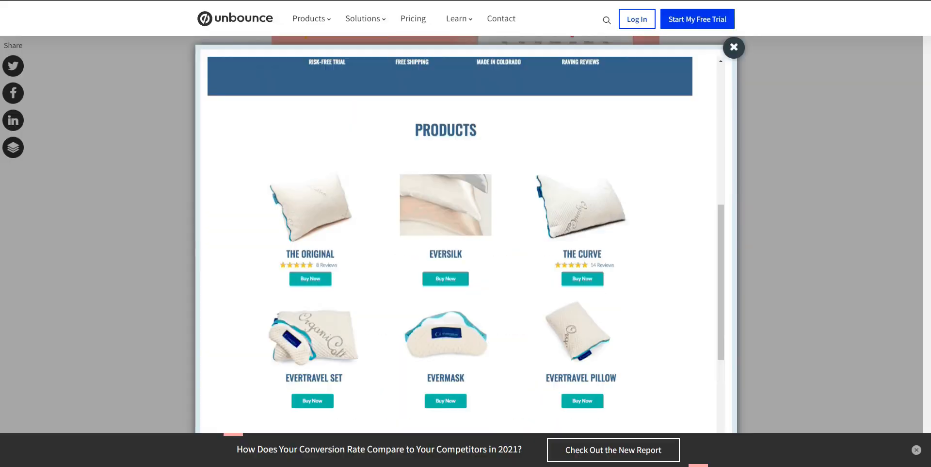
pyautogui.scroll(-5, 537, 324)
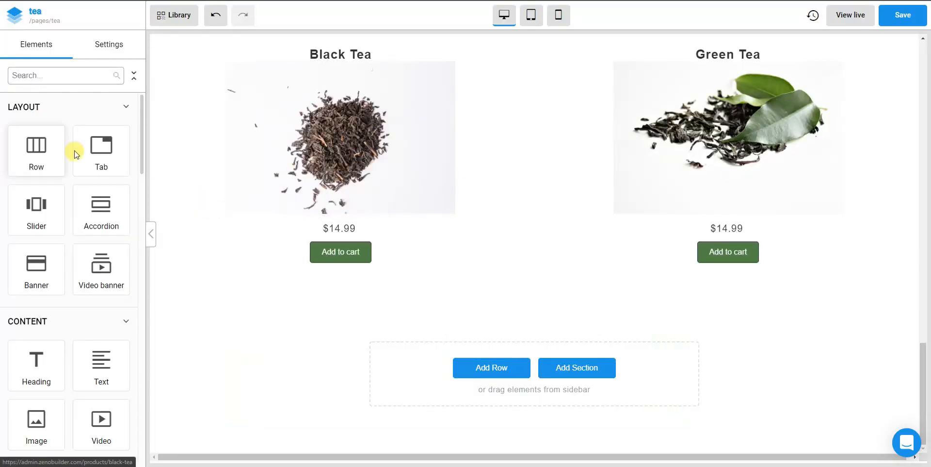
# Step: Add a row below the products and give it three equal columns on desktop
pyautogui.moveTo(36, 148); pyautogui.dragTo(470, 381)
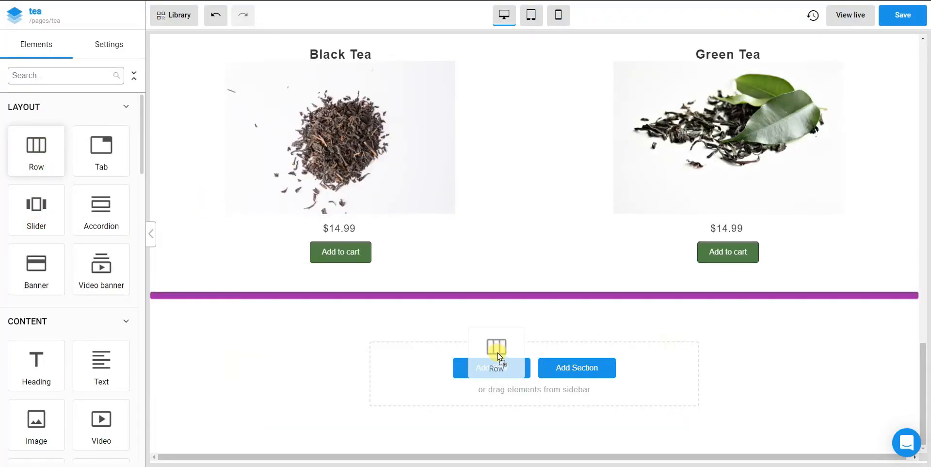
pyautogui.moveTo(498, 353); pyautogui.dragTo(499, 338)
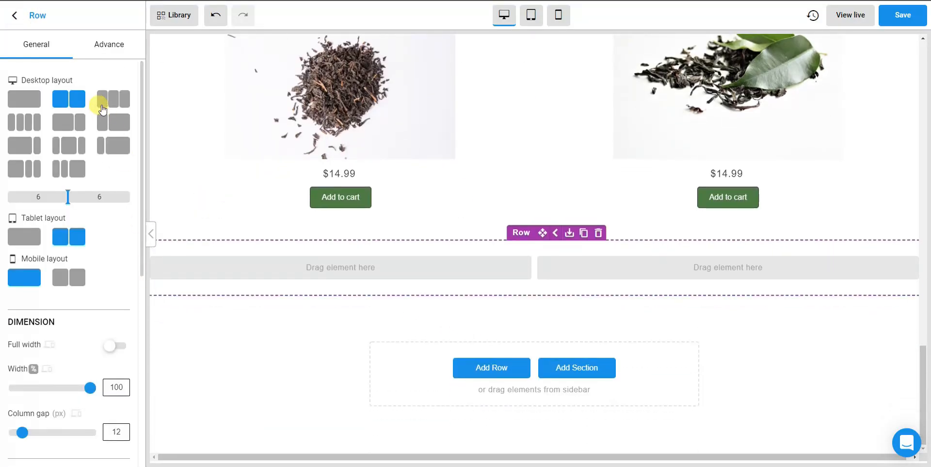
pyautogui.click(122, 103)
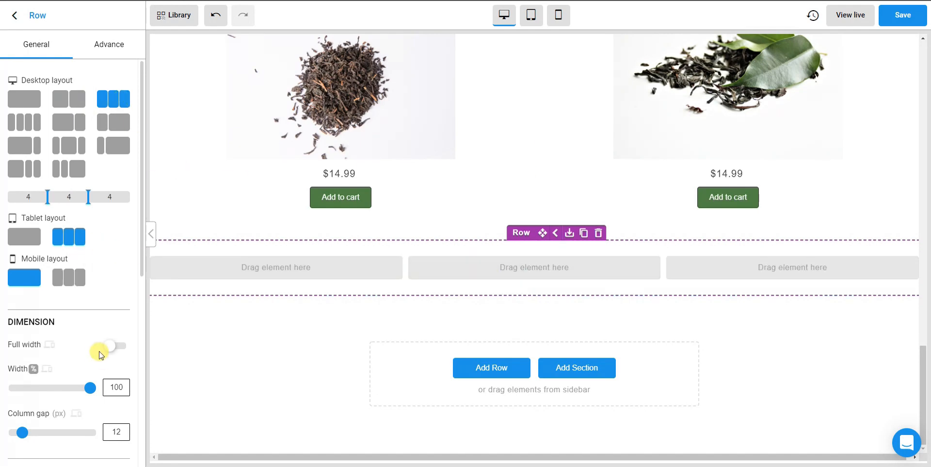
# Step: Give the new three-column row a solid background color of #508141
pyautogui.scroll(-4, 77, 114)
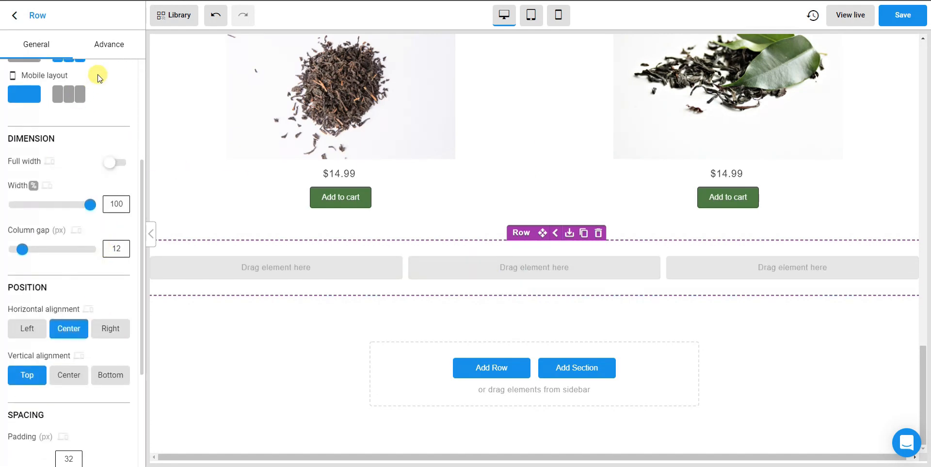
pyautogui.click(106, 48)
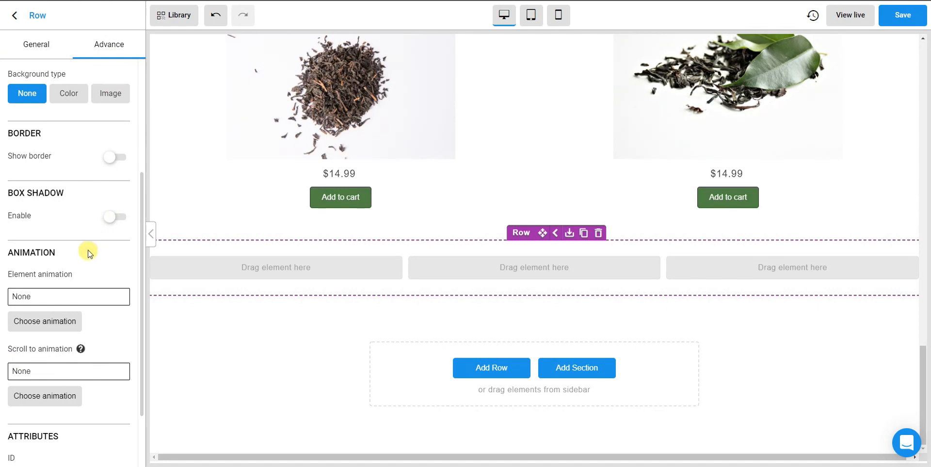
pyautogui.click(66, 92)
pyautogui.click(117, 146)
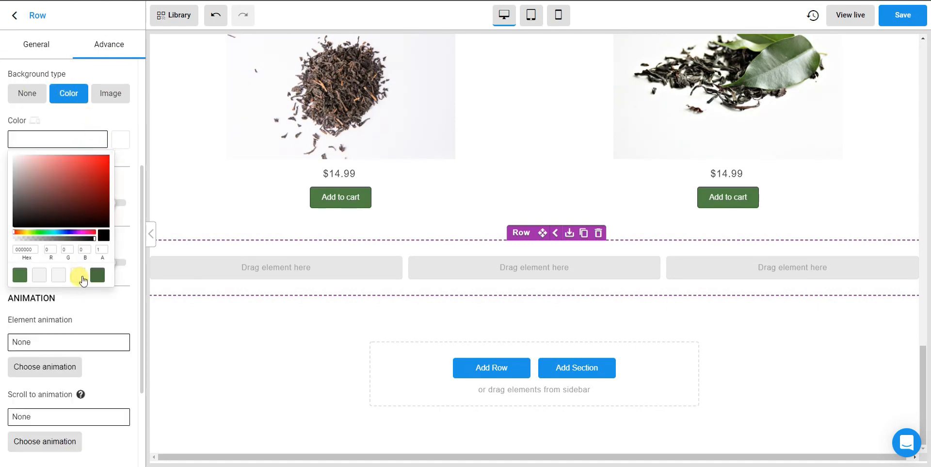
pyautogui.click(19, 275)
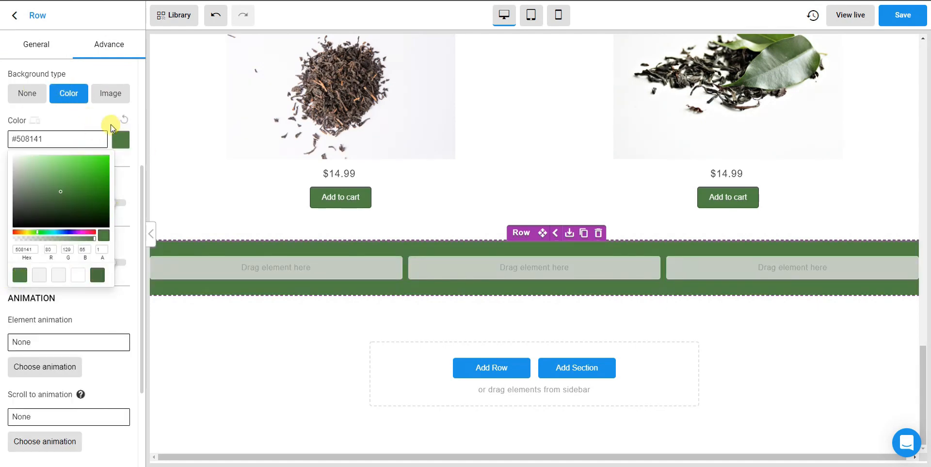
pyautogui.click(111, 125)
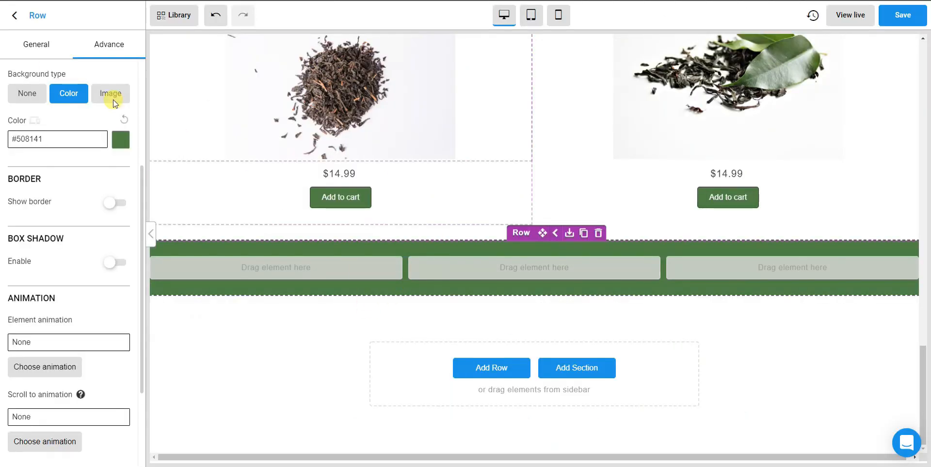
# Step: Place a Heading element in the first column of the green three-column row and change its text to "person name"
pyautogui.click(13, 17)
pyautogui.scroll(-2, 97, 310)
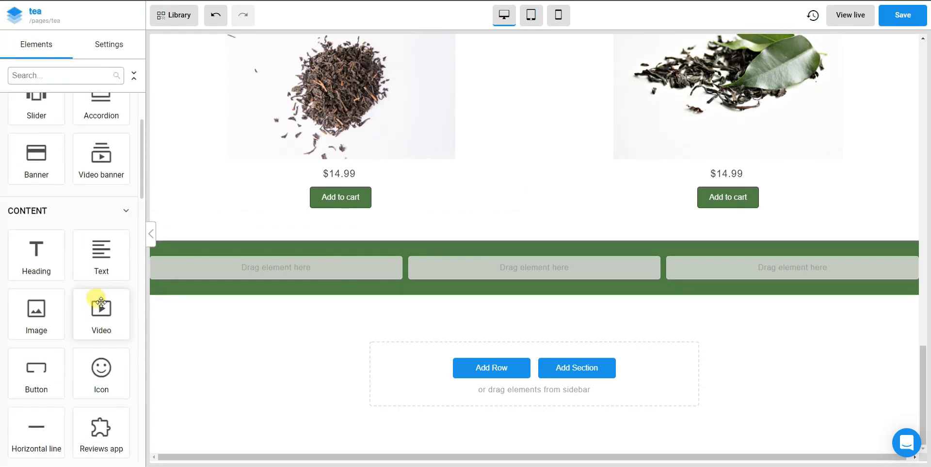
pyautogui.moveTo(37, 250); pyautogui.dragTo(147, 264)
pyautogui.click(309, 262)
pyautogui.write('pe')
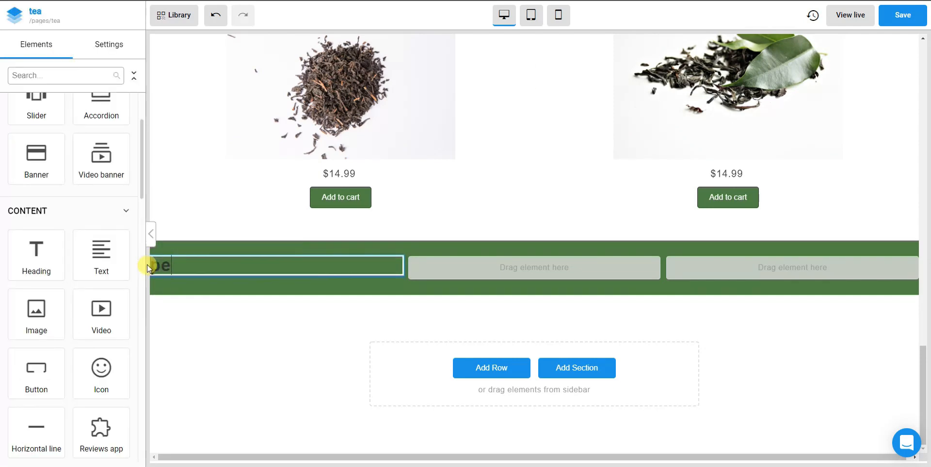
pyautogui.write('rson name')
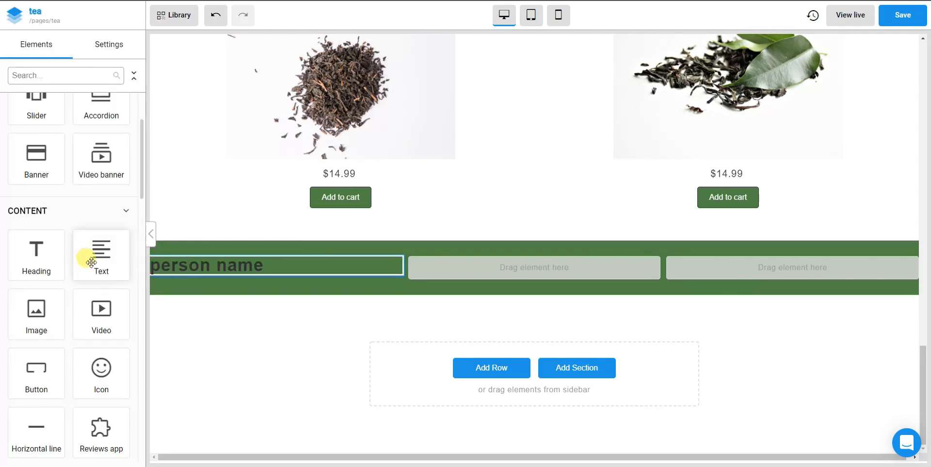
# Step: Center the "person name" heading in its column
pyautogui.click(246, 257)
pyautogui.scroll(-4, 91, 304)
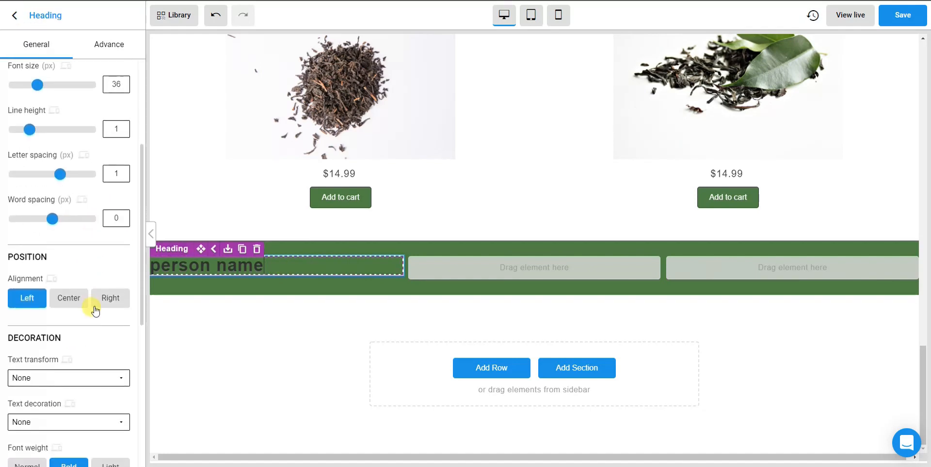
pyautogui.click(73, 301)
# Step: Place a Text element below the "person name" heading in the first column, keeping its placeholder text
pyautogui.click(14, 16)
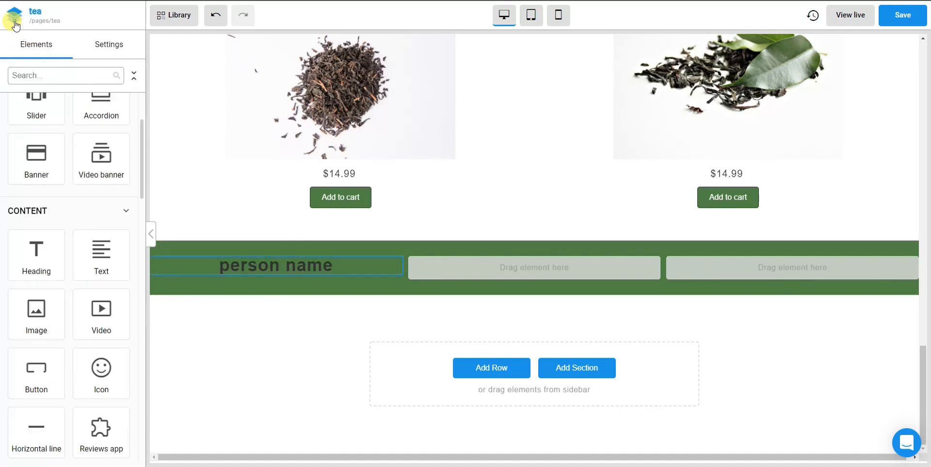
pyautogui.moveTo(99, 262); pyautogui.dragTo(291, 284)
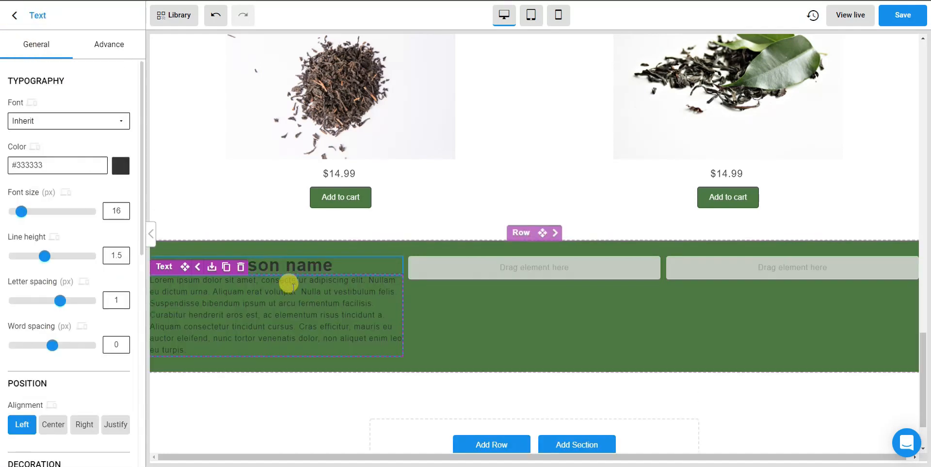
pyautogui.moveTo(211, 354); pyautogui.dragTo(144, 284)
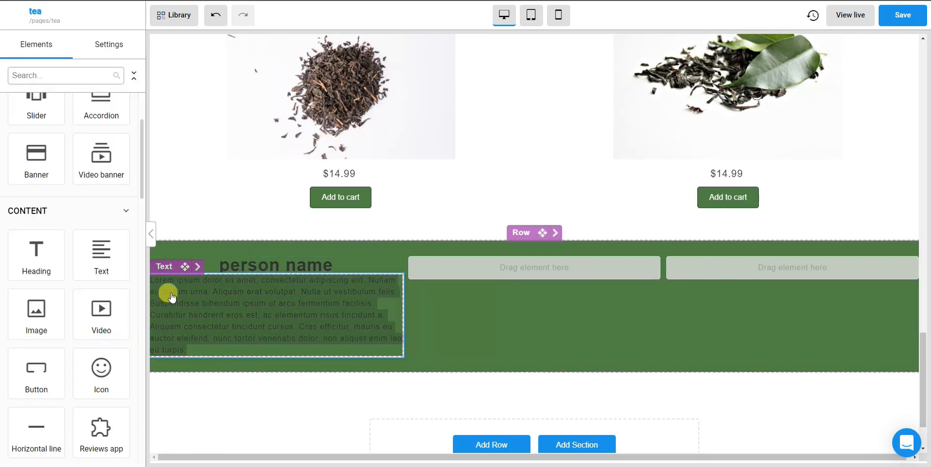
pyautogui.click(263, 353)
pyautogui.click(325, 390)
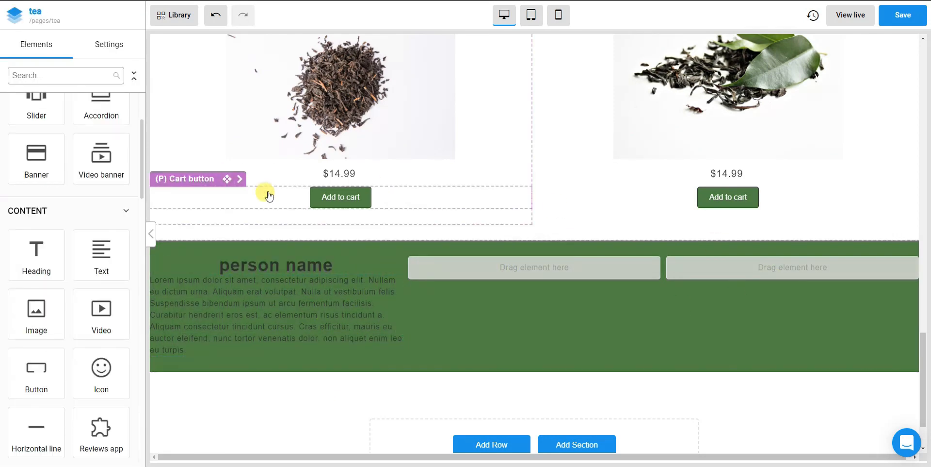
# Step: Place a Heading element with a Text element below it in the middle column of the green row
pyautogui.moveTo(49, 245); pyautogui.dragTo(575, 268)
pyautogui.click(16, 18)
pyautogui.moveTo(92, 255); pyautogui.dragTo(477, 271)
pyautogui.click(15, 15)
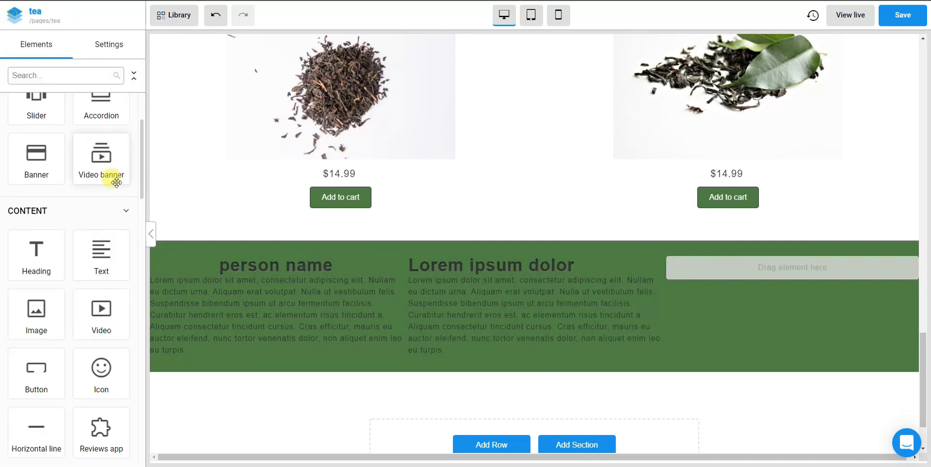
# Step: Place a Heading element with a Text element below it in the third column of the green row
pyautogui.moveTo(38, 250); pyautogui.dragTo(807, 275)
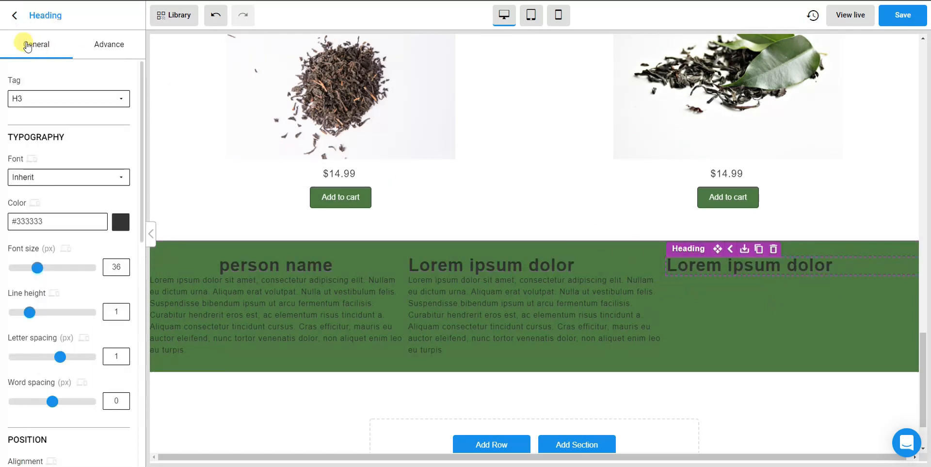
pyautogui.click(13, 16)
pyautogui.moveTo(100, 249); pyautogui.dragTo(759, 268)
# Step: Center the heading in the middle column of the green row
pyautogui.click(480, 264)
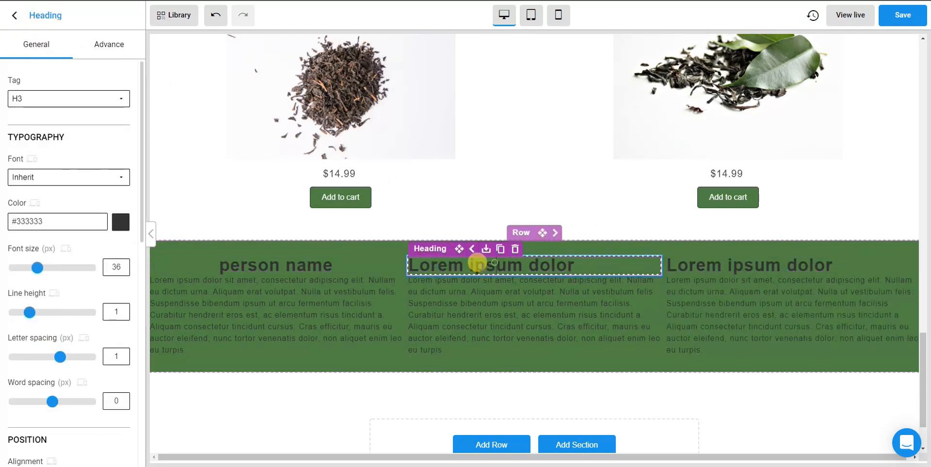
pyautogui.scroll(-5, 97, 344)
pyautogui.click(75, 247)
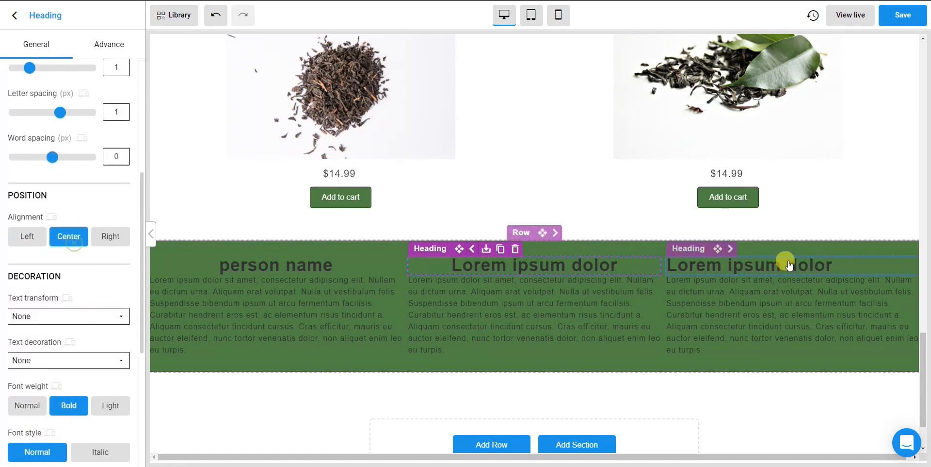
# Step: Center the heading in the green row's third column and set the row's width to 80%
pyautogui.click(786, 262)
pyautogui.click(60, 242)
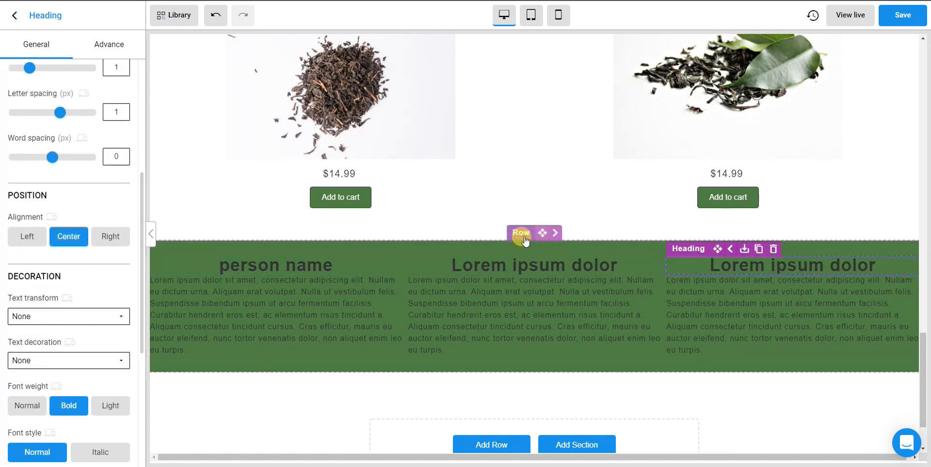
pyautogui.click(522, 234)
pyautogui.scroll(-3, 97, 333)
pyautogui.scroll(5, 105, 336)
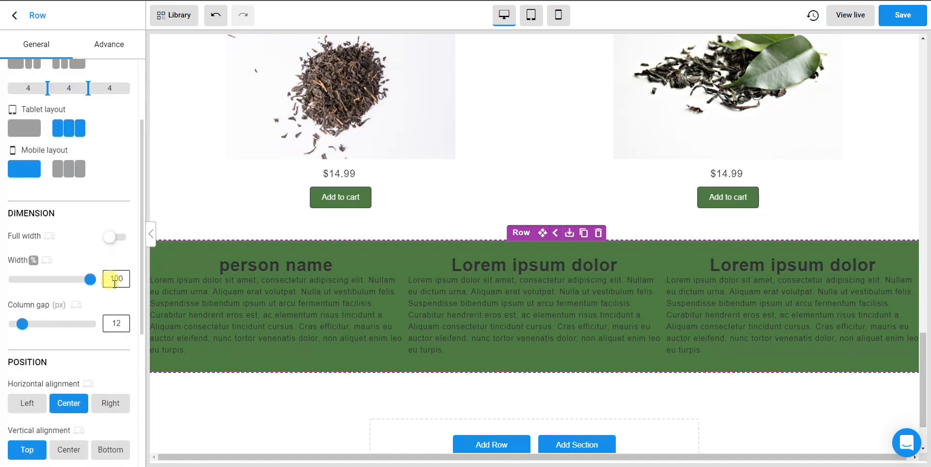
pyautogui.moveTo(86, 286); pyautogui.dragTo(64, 286)
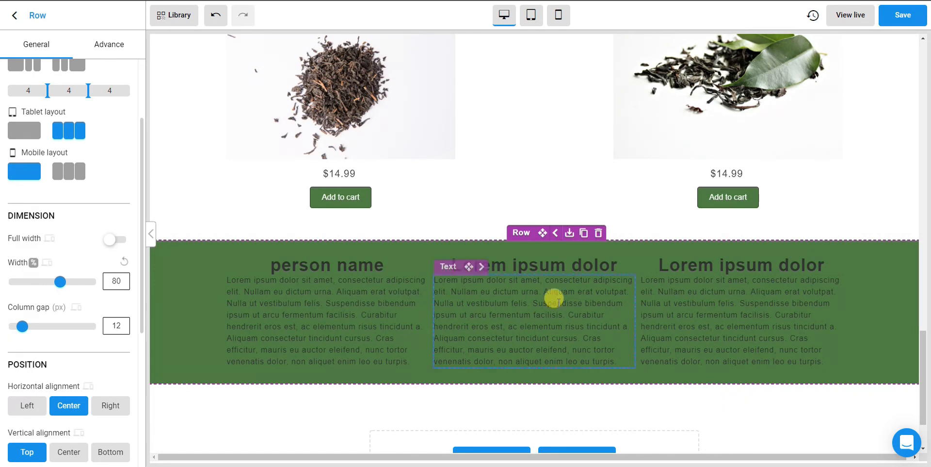
# Step: Place a Heading element directly above the green testimonial row, with the text "Reviews" and center alignment
pyautogui.click(15, 15)
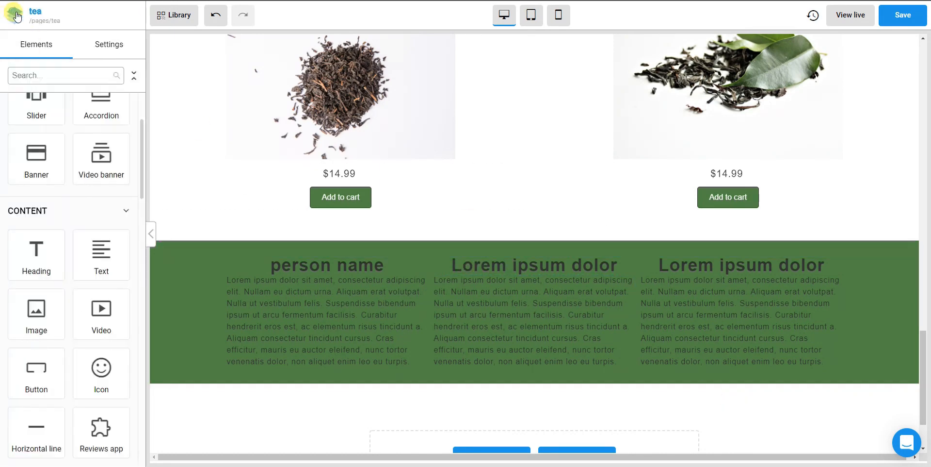
pyautogui.moveTo(34, 240); pyautogui.dragTo(538, 241)
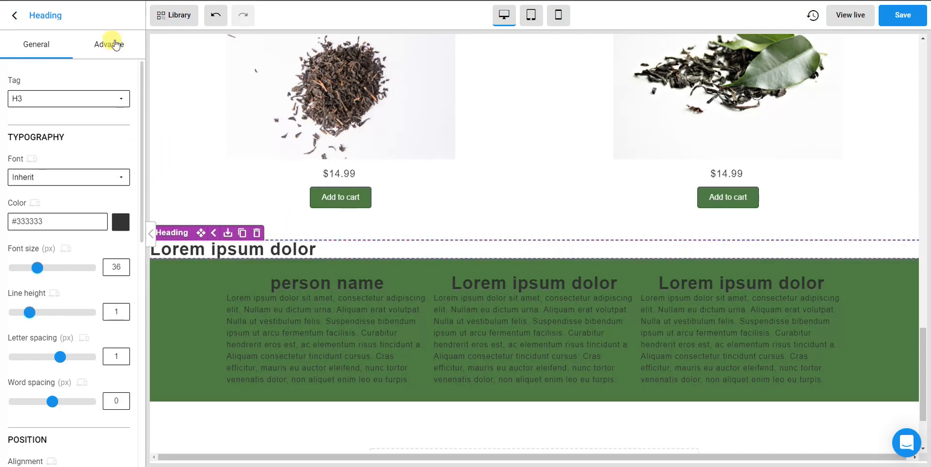
pyautogui.scroll(-3, 92, 333)
pyautogui.scroll(3, 83, 327)
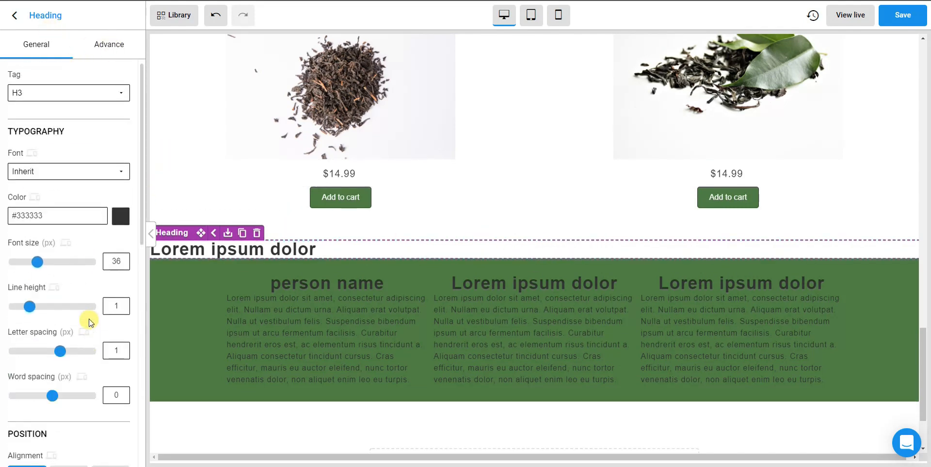
pyautogui.moveTo(316, 240); pyautogui.dragTo(146, 243)
pyautogui.write('Reviews')
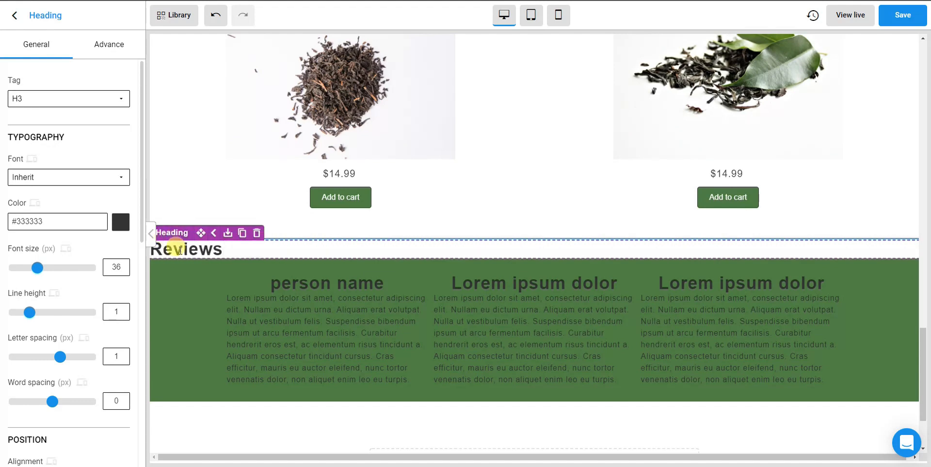
pyautogui.scroll(-3, 119, 286)
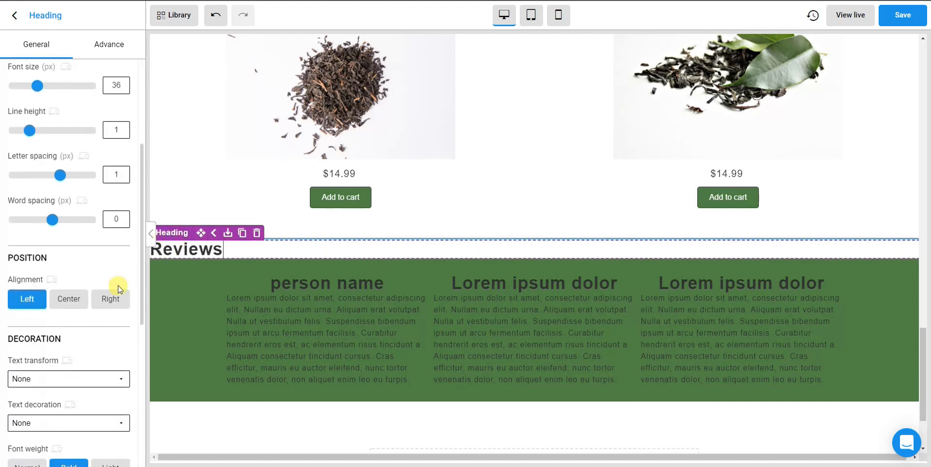
pyautogui.click(72, 294)
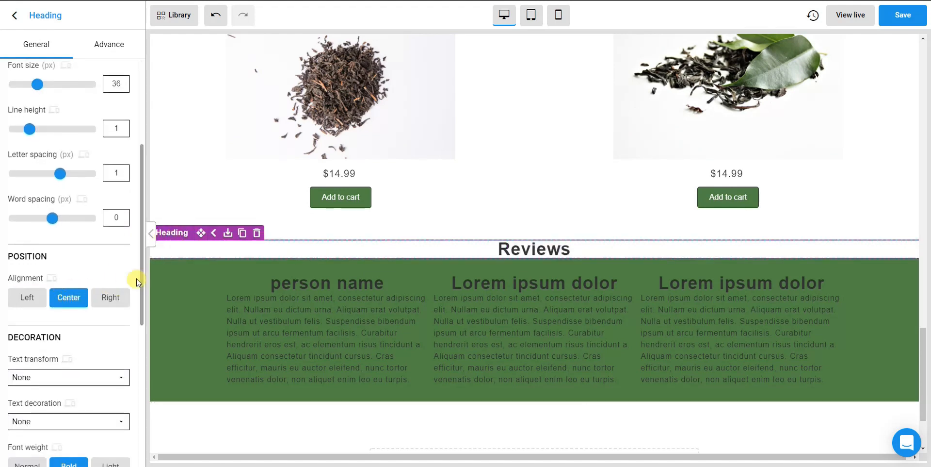
# Step: Give the "Reviews" heading a color background in the saved green that matches the testimonial row
pyautogui.scroll(-5, 40, 273)
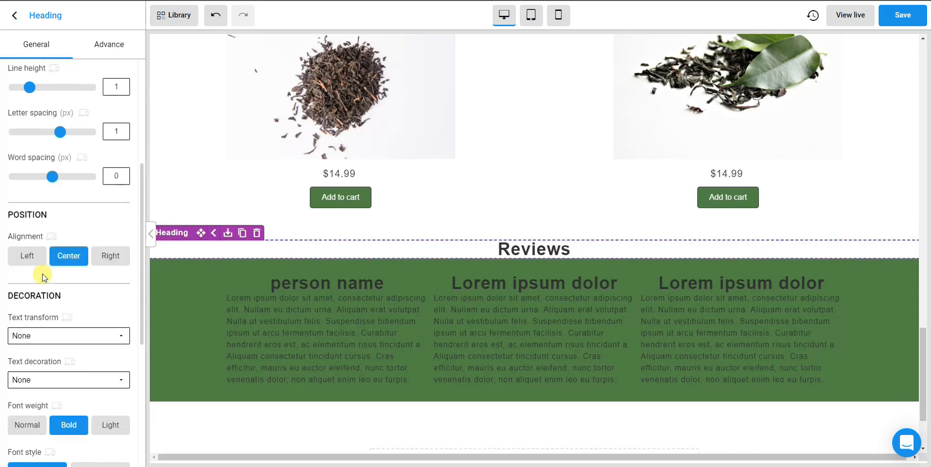
pyautogui.scroll(5, 56, 281)
pyautogui.click(107, 44)
pyautogui.scroll(-3, 78, 250)
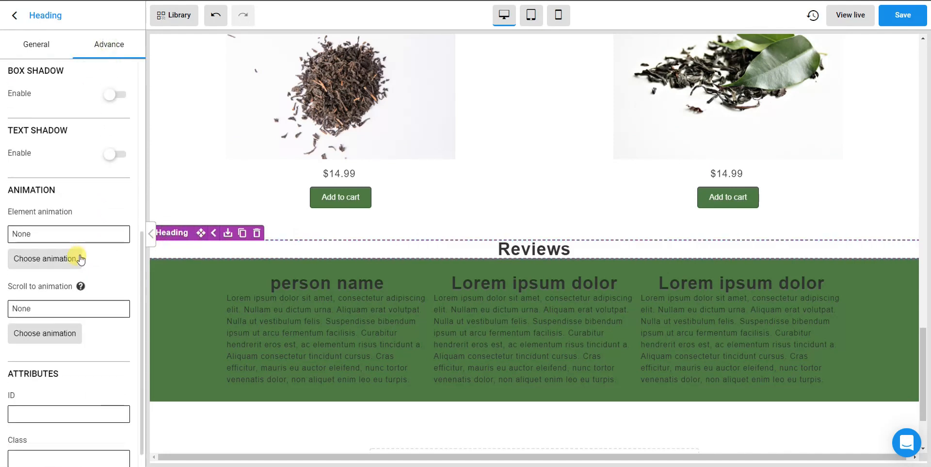
pyautogui.scroll(5, 77, 254)
pyautogui.click(71, 219)
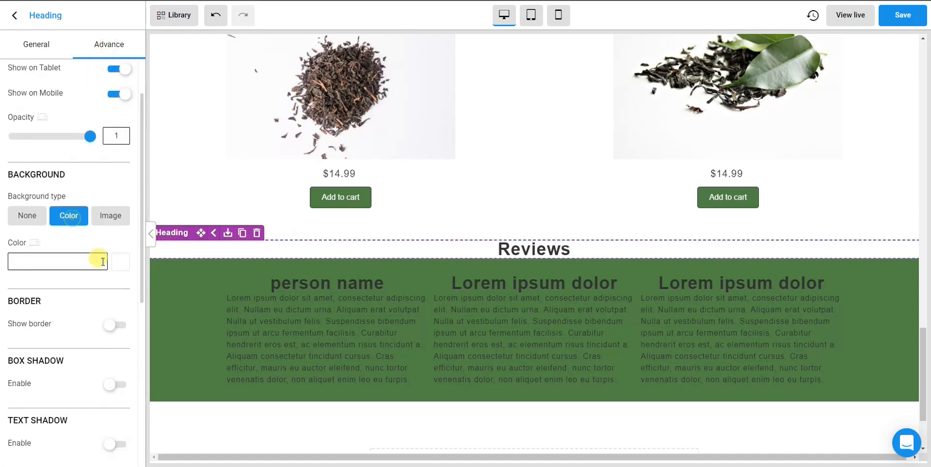
pyautogui.click(118, 265)
pyautogui.click(21, 397)
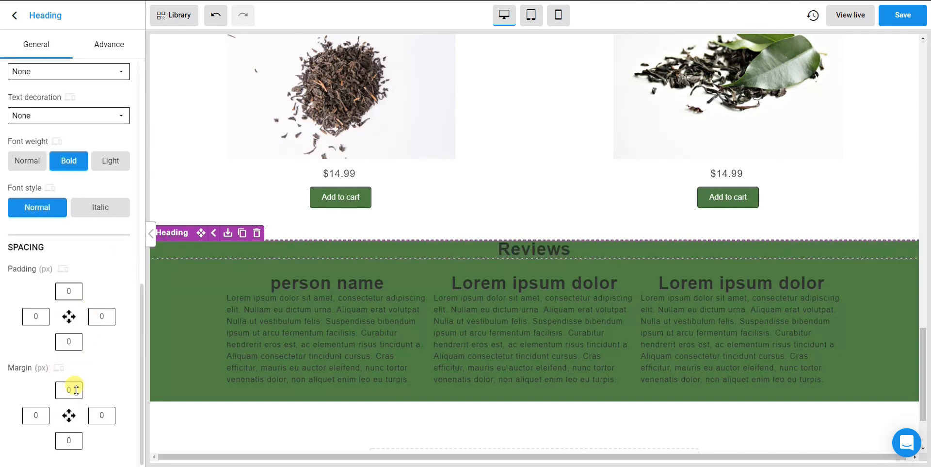
pyautogui.doubleClick(76, 389)
pyautogui.write('15')
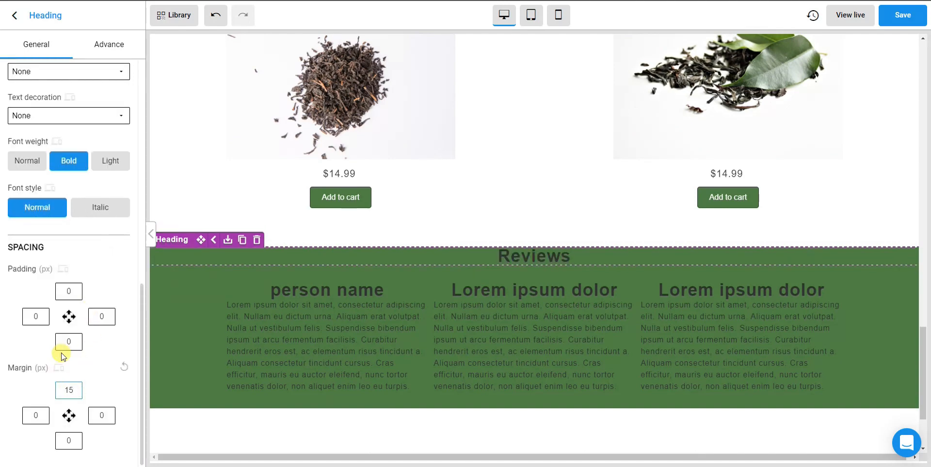
pyautogui.press('BackSpace')
pyautogui.write('0')
# Step: Set the "Reviews" heading's top padding to 15 px
pyautogui.doubleClick(71, 293)
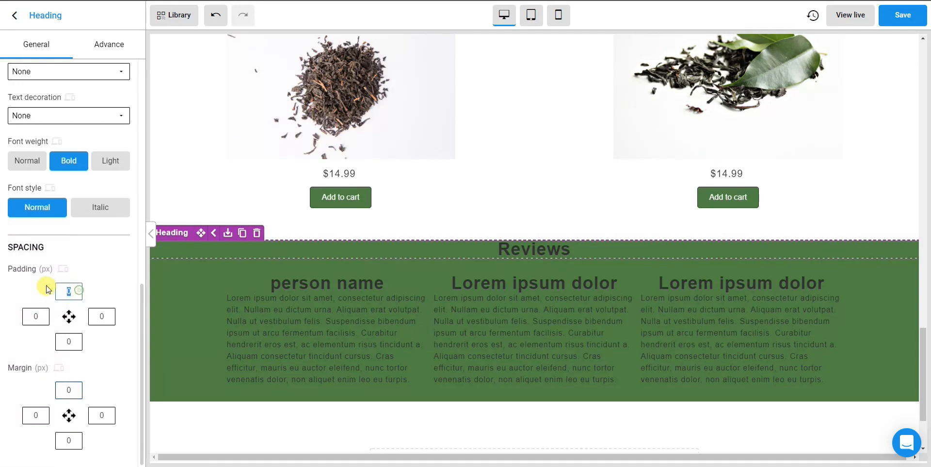
pyautogui.write('15')
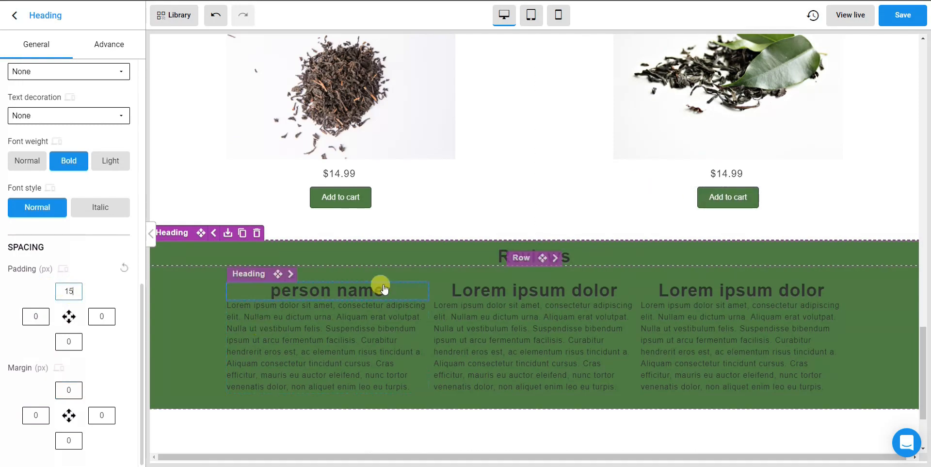
pyautogui.scroll(8, 485, 278)
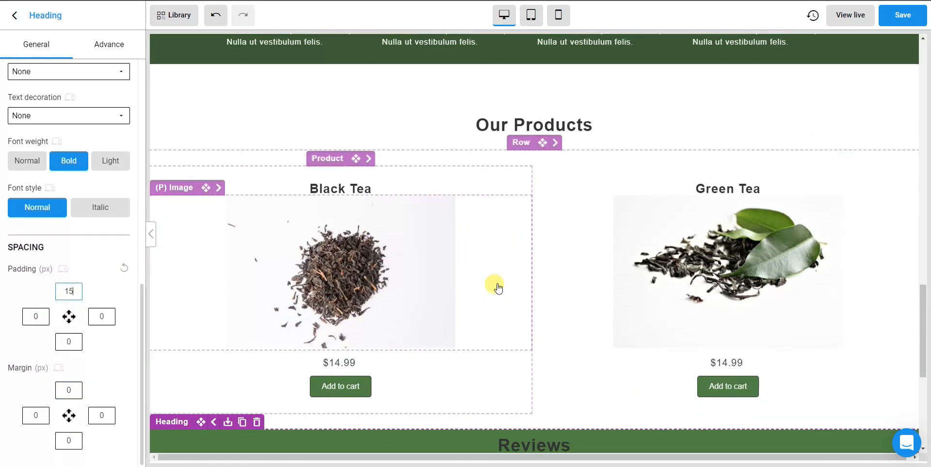
pyautogui.scroll(-9, 485, 287)
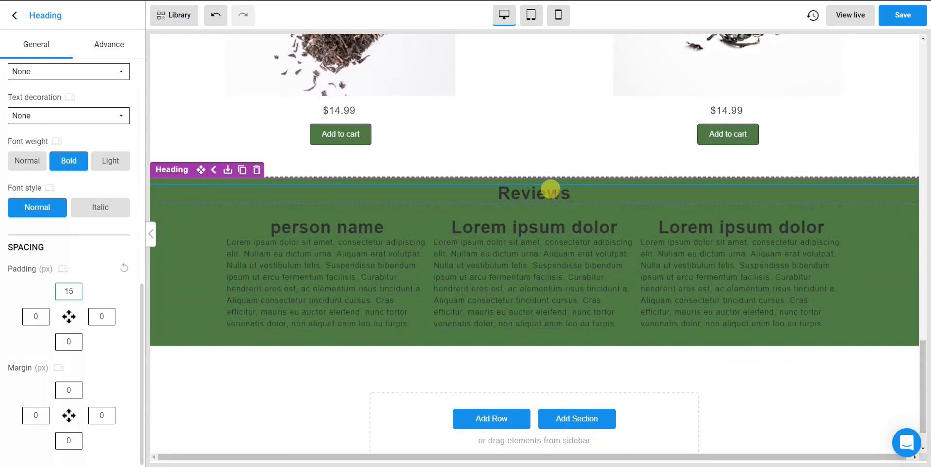
# Step: Change the "Reviews" heading's text color to white (#FFFFFF)
pyautogui.click(552, 189)
pyautogui.scroll(9, 79, 224)
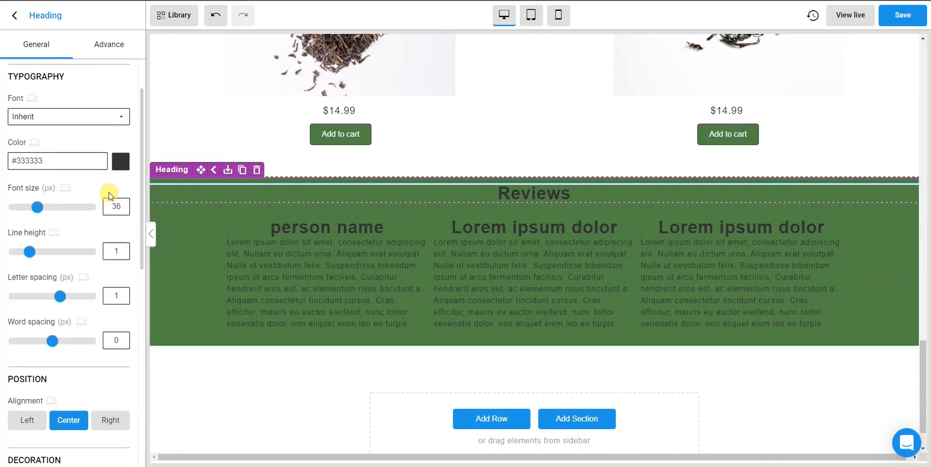
pyautogui.click(121, 169)
pyautogui.moveTo(79, 200); pyautogui.dragTo(9, 170)
pyautogui.click(164, 144)
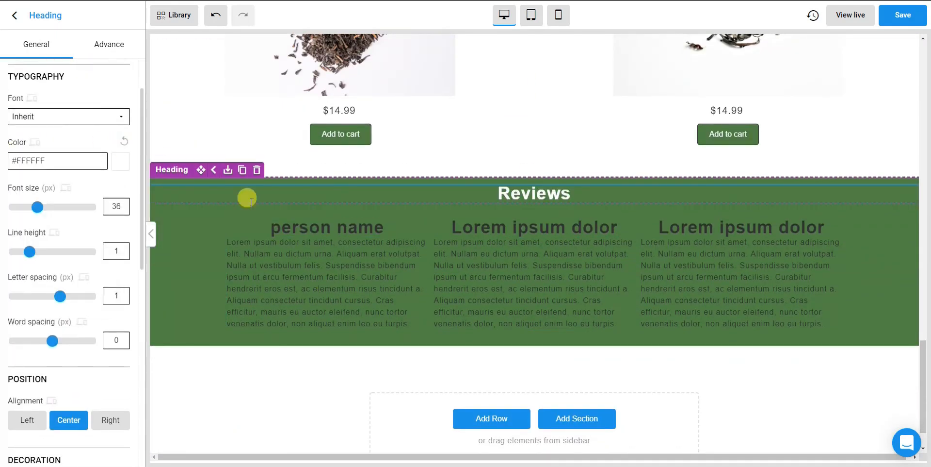
# Step: Make the "person name" heading and the paragraph below it white in the first testimonial column
pyautogui.click(360, 228)
pyautogui.click(121, 161)
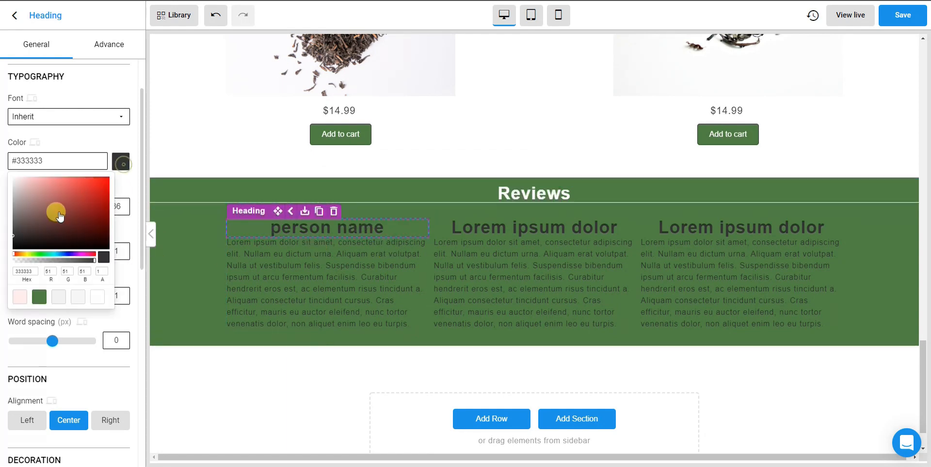
pyautogui.click(293, 220)
pyautogui.click(335, 260)
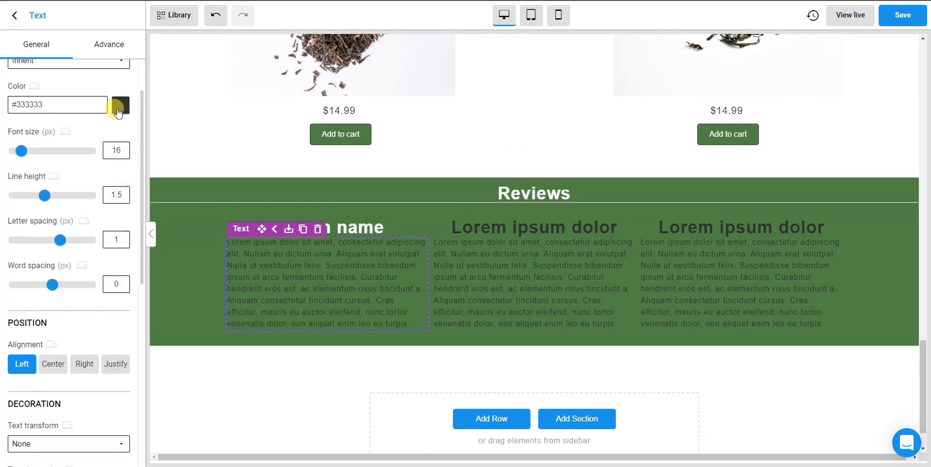
pyautogui.click(120, 105)
pyautogui.moveTo(43, 150); pyautogui.dragTo(19, 73)
# Step: Make the heading and paragraph in the middle testimonial column white
pyautogui.click(599, 229)
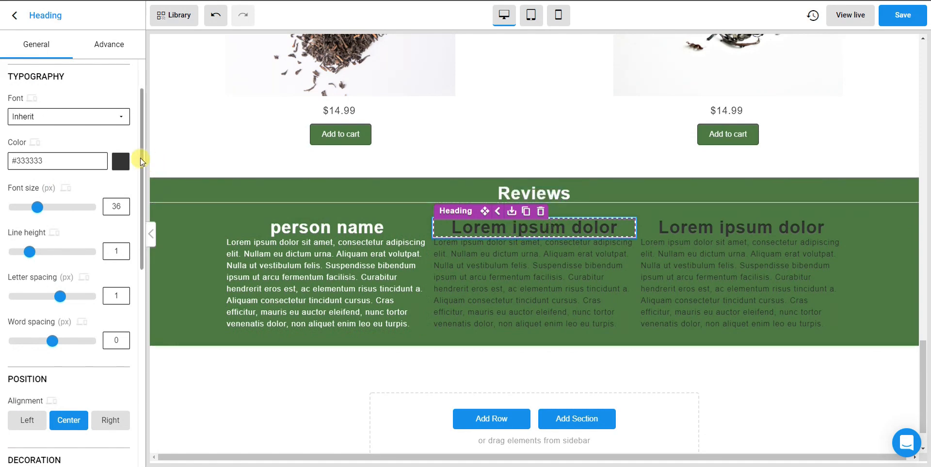
pyautogui.click(121, 161)
pyautogui.click(547, 261)
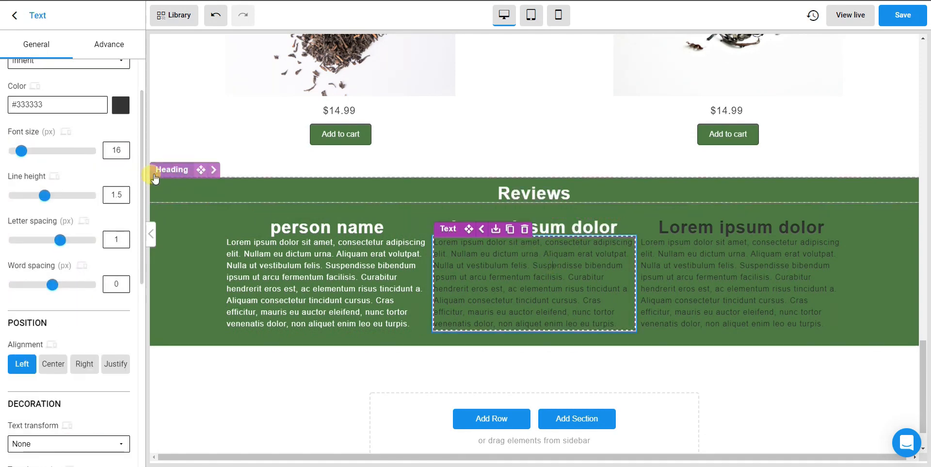
pyautogui.click(118, 106)
pyautogui.moveTo(59, 173); pyautogui.dragTo(4, 85)
# Step: Make the third testimonial column's heading and paragraph white, and deselect the element
pyautogui.click(695, 224)
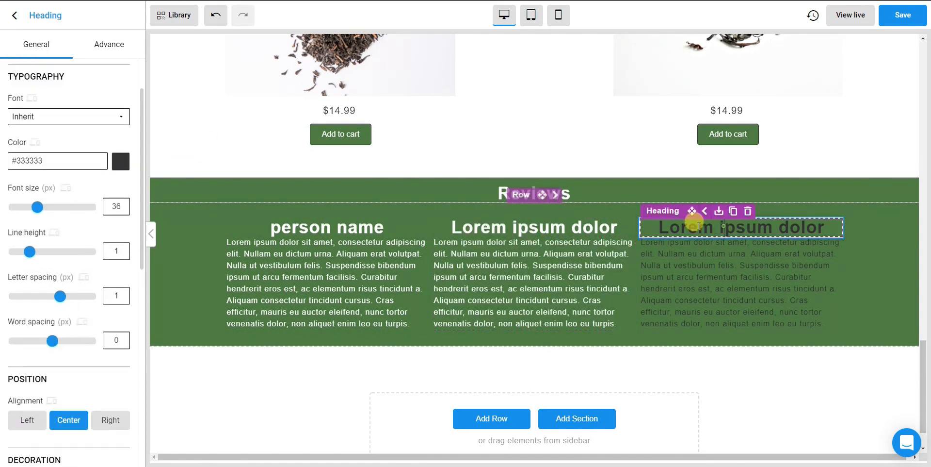
pyautogui.click(121, 161)
pyautogui.click(713, 266)
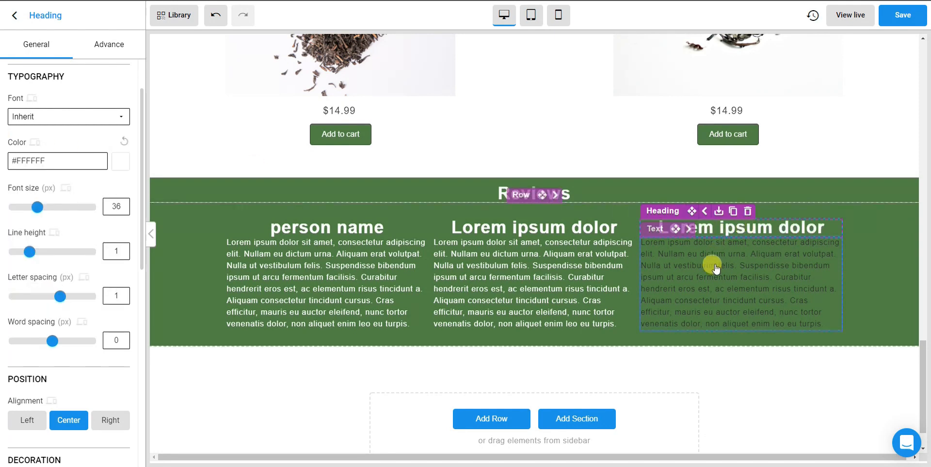
pyautogui.click(121, 105)
pyautogui.moveTo(77, 177); pyautogui.dragTo(83, 91)
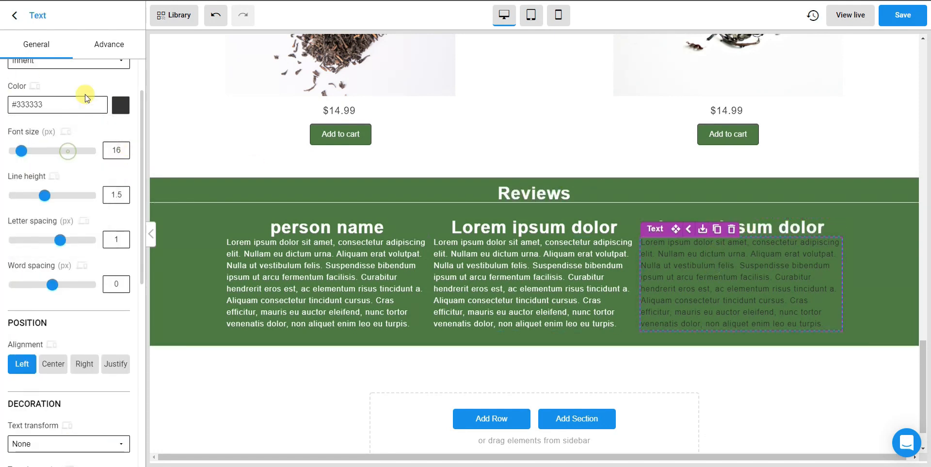
pyautogui.click(758, 374)
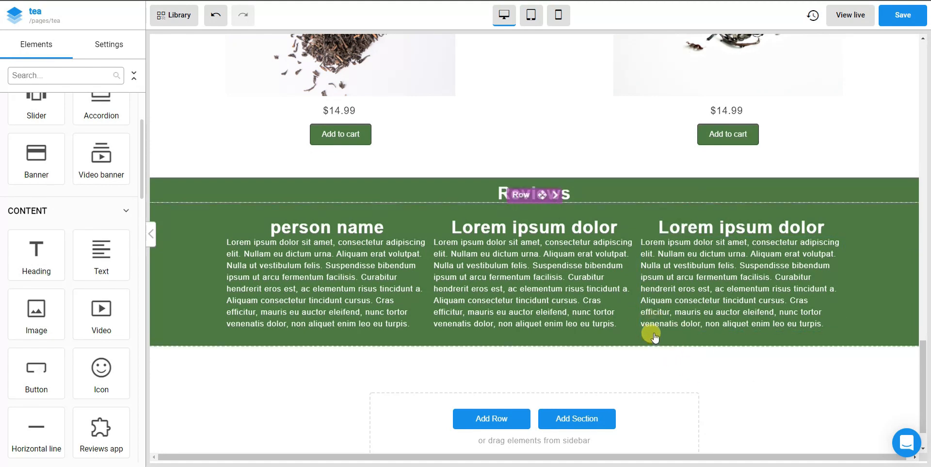
# Step: Look over all sections of the tea page and compare its layout with the Blue Apron reference page
pyautogui.scroll(5, 621, 327)
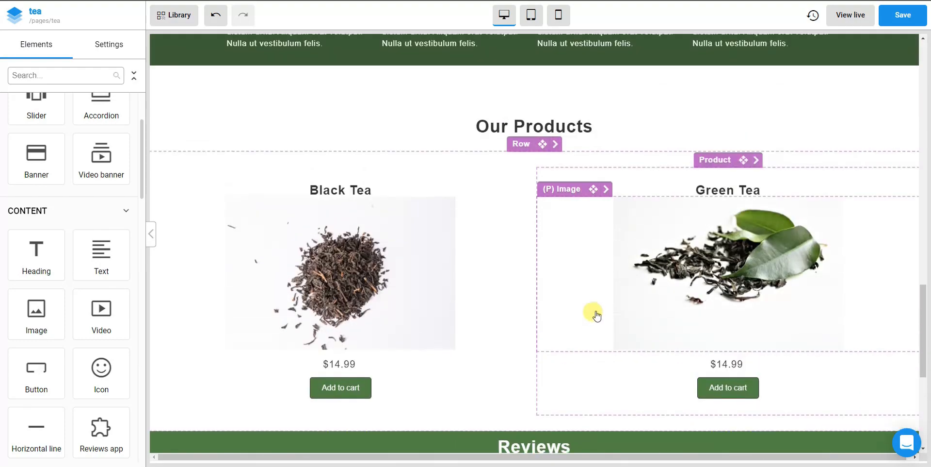
pyautogui.scroll(12, 597, 315)
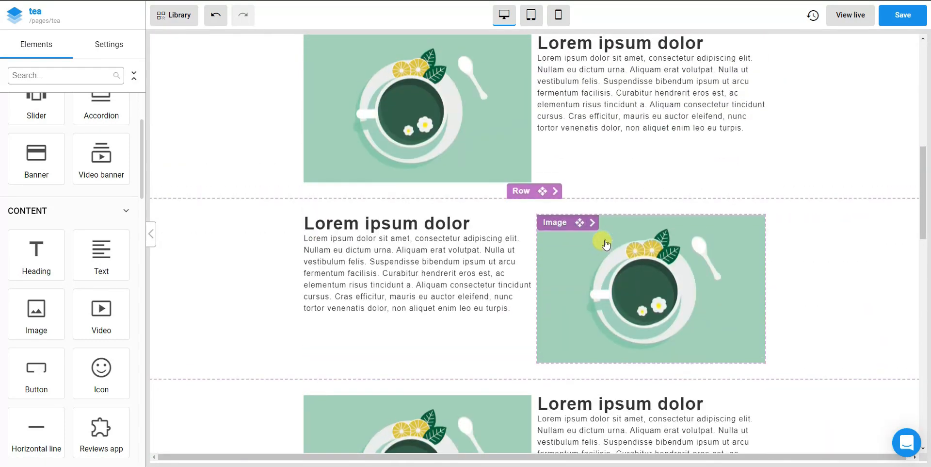
pyautogui.scroll(10, 605, 244)
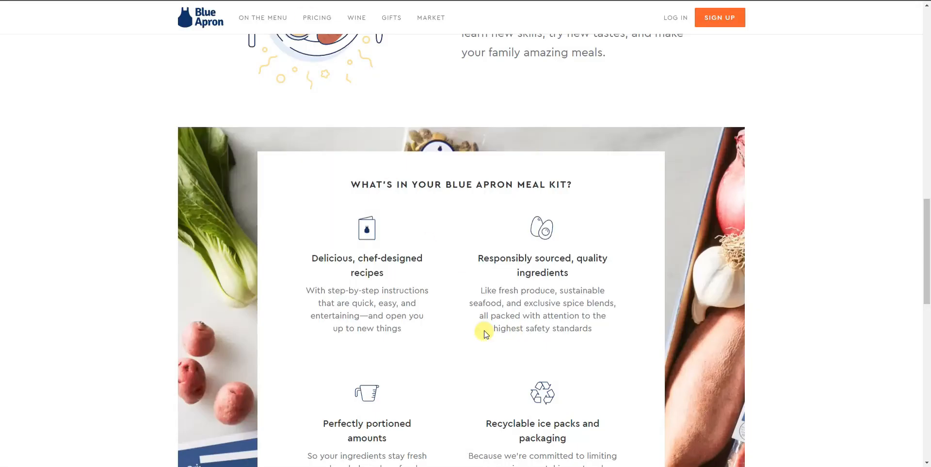
pyautogui.scroll(7, 533, 332)
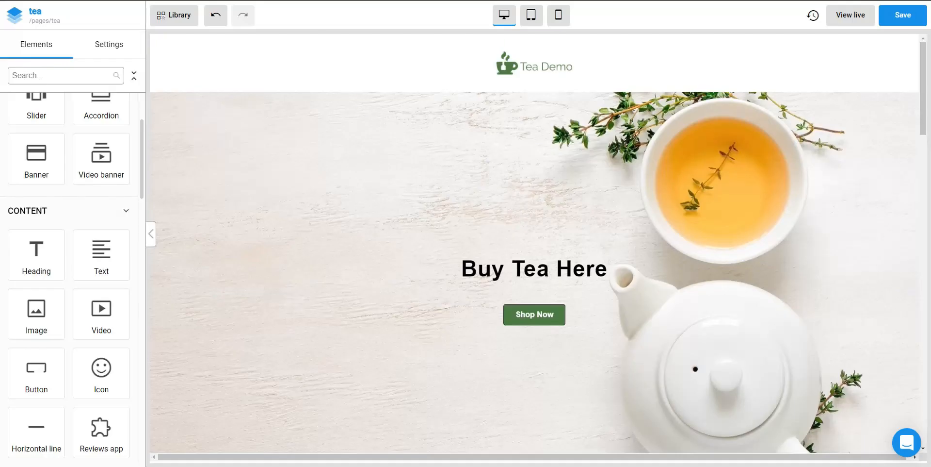
pyautogui.scroll(-15, 523, 205)
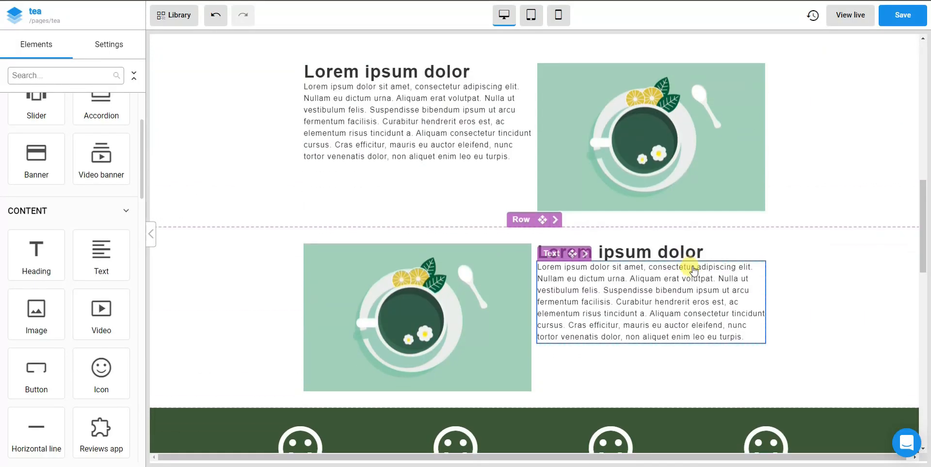
pyautogui.scroll(-4, 694, 232)
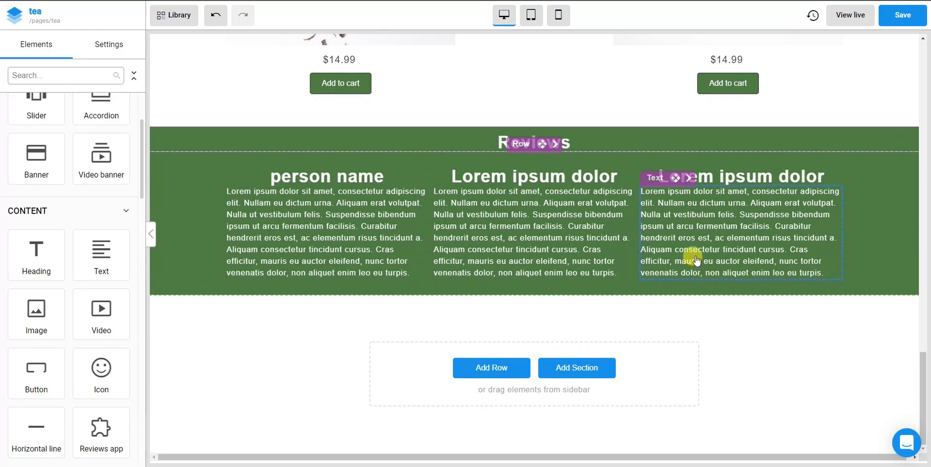
pyautogui.scroll(5, 689, 242)
pyautogui.scroll(15, 689, 263)
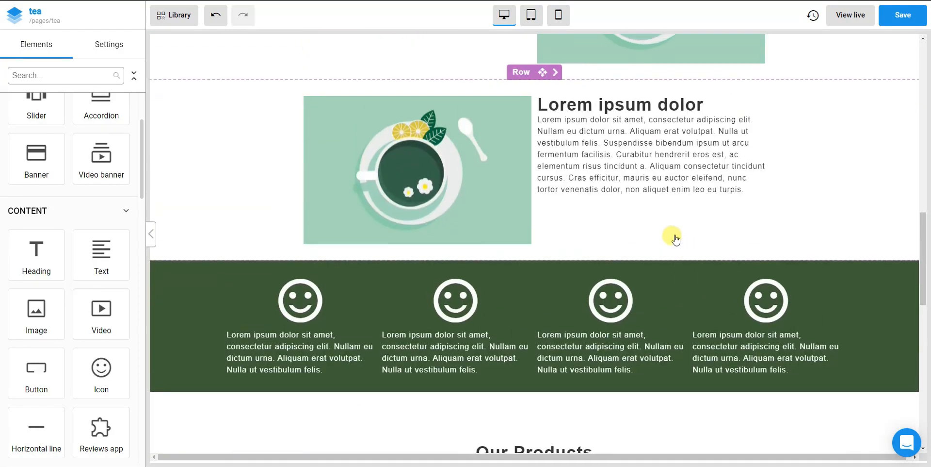
# Step: Save the tea page and open its storefront view
pyautogui.scroll(3, 364, 215)
pyautogui.scroll(3, 115, 228)
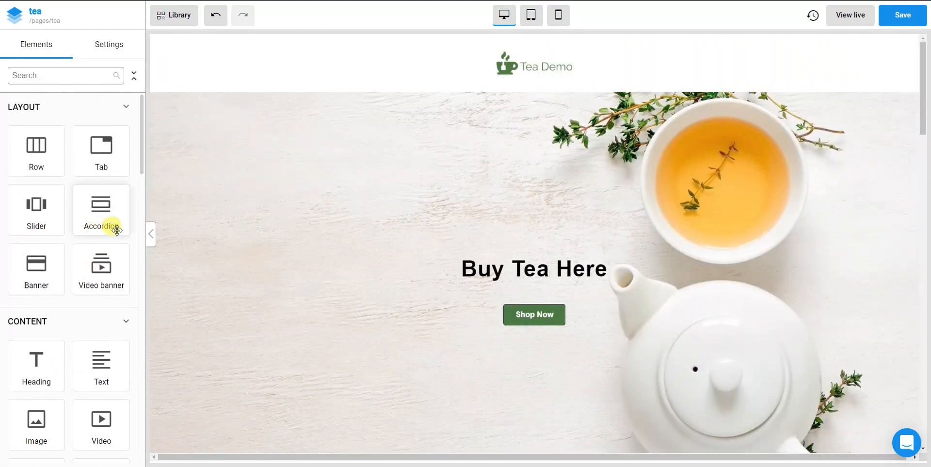
pyautogui.click(897, 19)
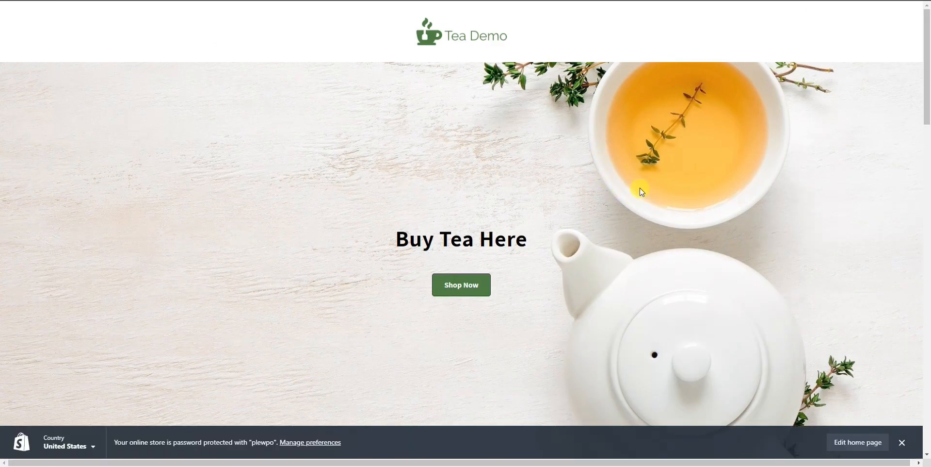
# Step: Dismiss the Shopify store bar and examine the tea page's layout from the hero banner down to the Reviews section
pyautogui.scroll(-10, 665, 194)
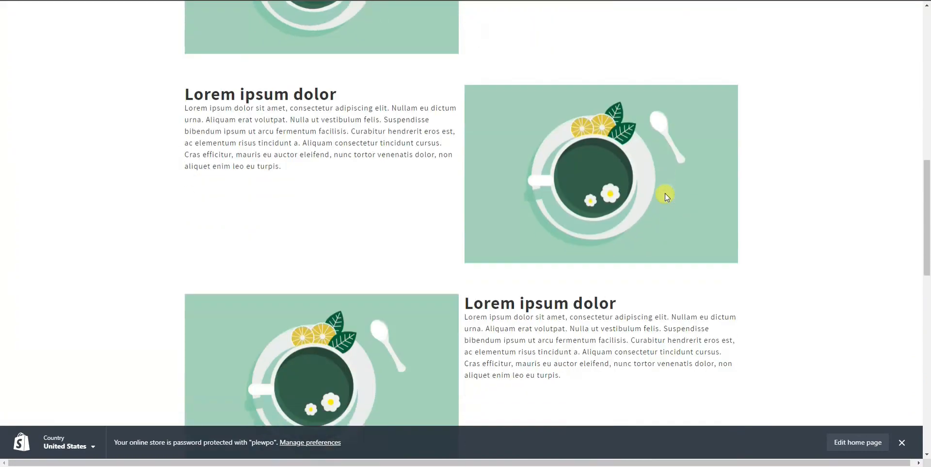
pyautogui.scroll(-12, 665, 194)
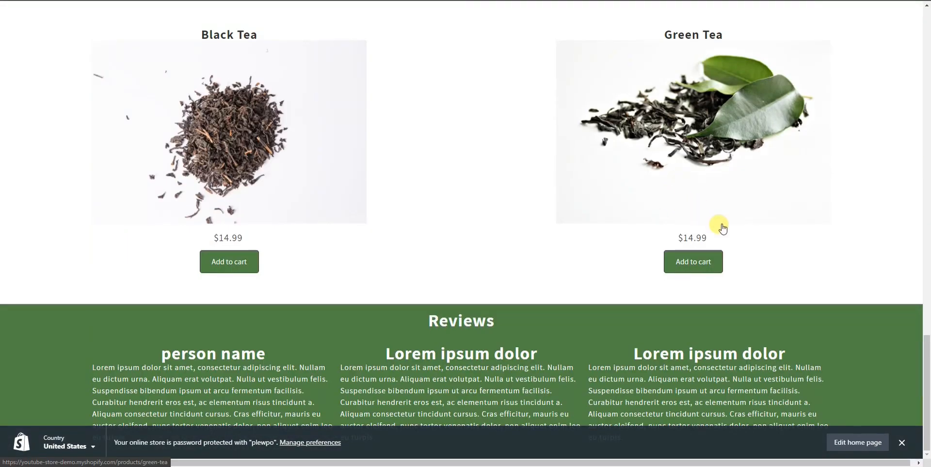
pyautogui.click(901, 441)
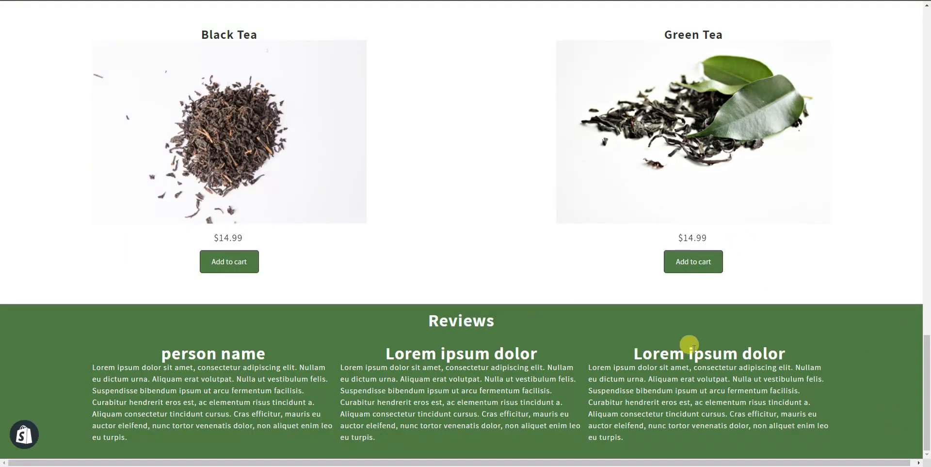
pyautogui.scroll(20, 688, 346)
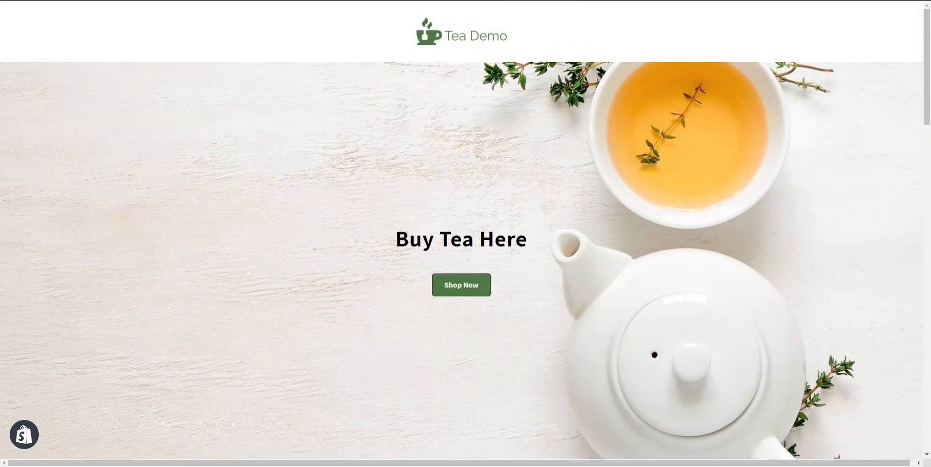
pyautogui.hotkey('ctrl', 'shift', 'Tab')
pyautogui.scroll(-3, 453, 279)
pyautogui.scroll(-20, 705, 240)
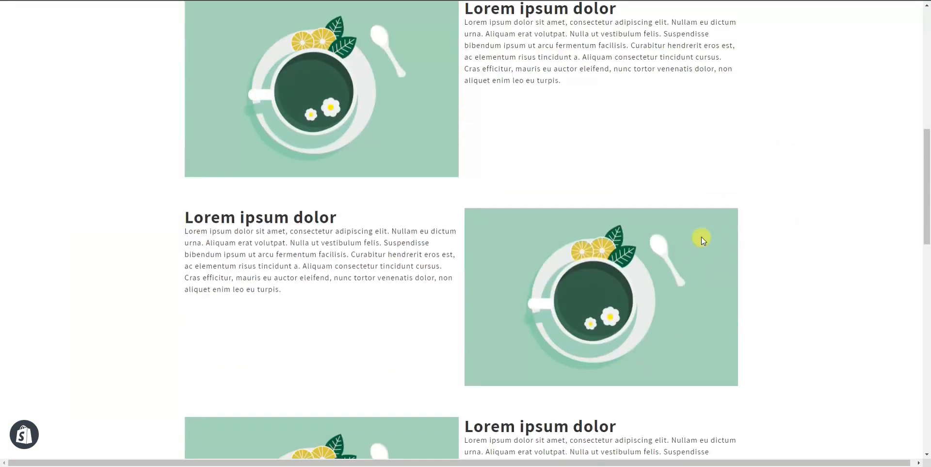
pyautogui.scroll(4, 705, 234)
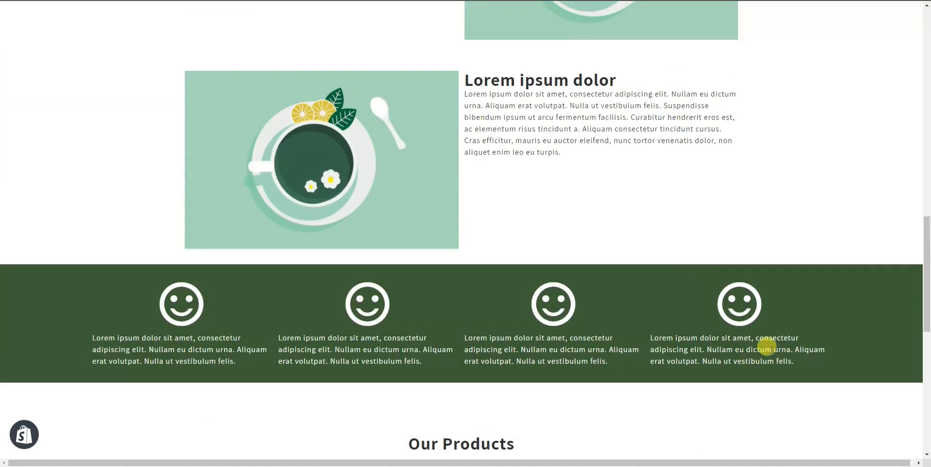
pyautogui.scroll(-9, 513, 337)
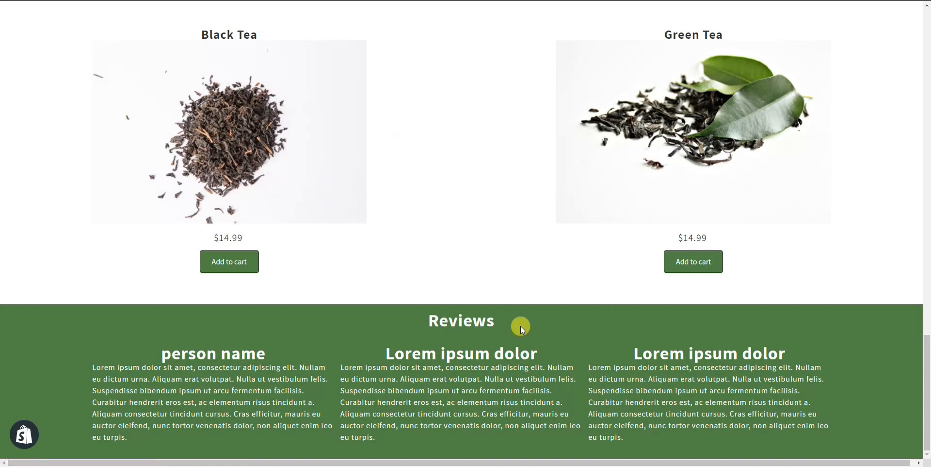
pyautogui.scroll(12, 471, 370)
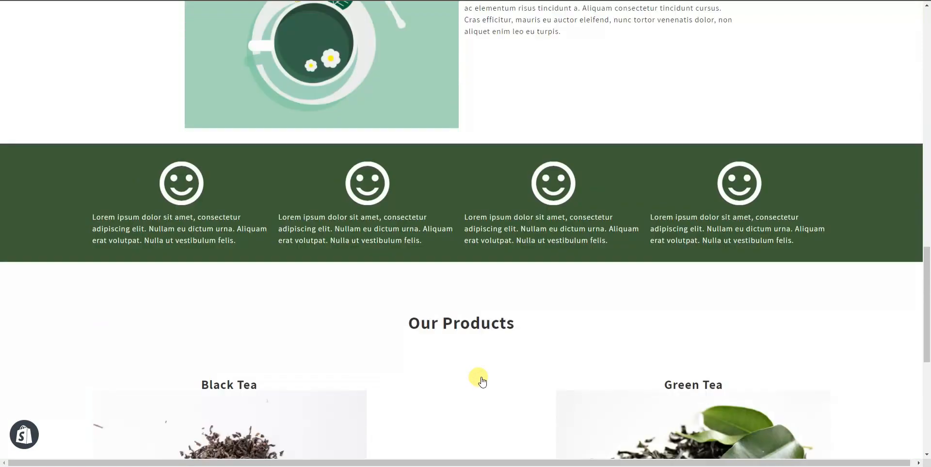
pyautogui.scroll(10, 473, 363)
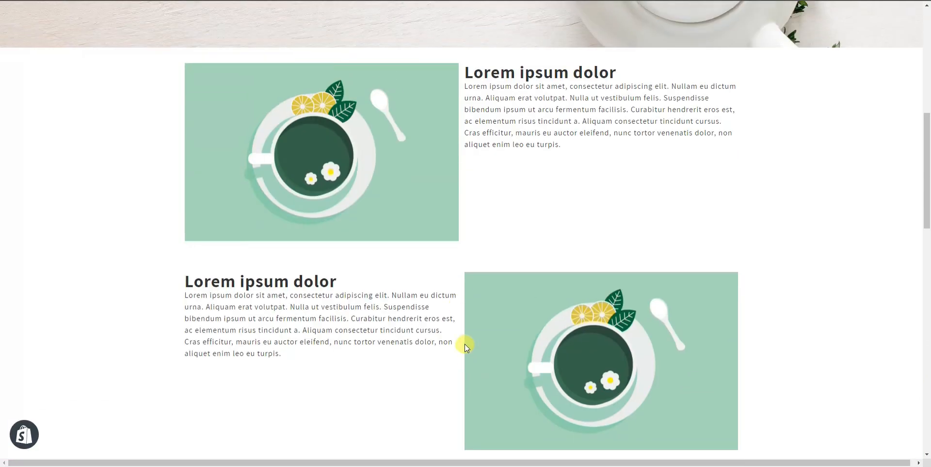
pyautogui.scroll(3, 479, 249)
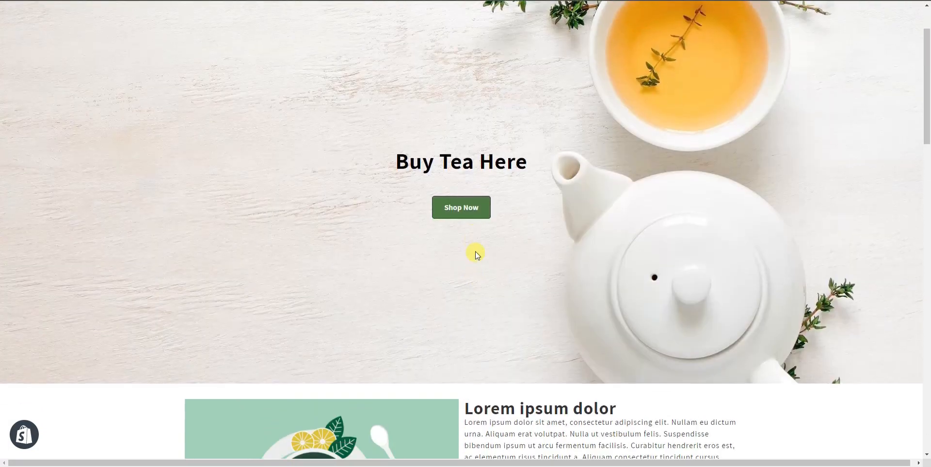
pyautogui.scroll(-3, 474, 253)
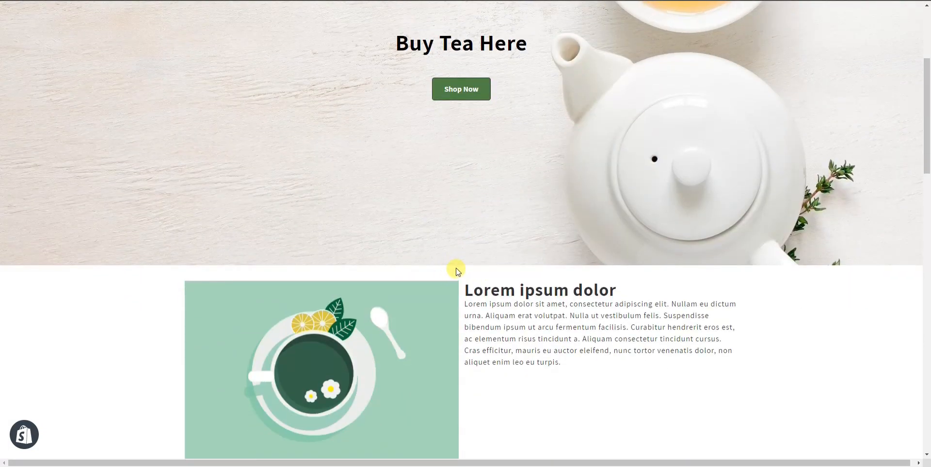
pyautogui.scroll(-2, 473, 301)
pyautogui.scroll(6, 483, 322)
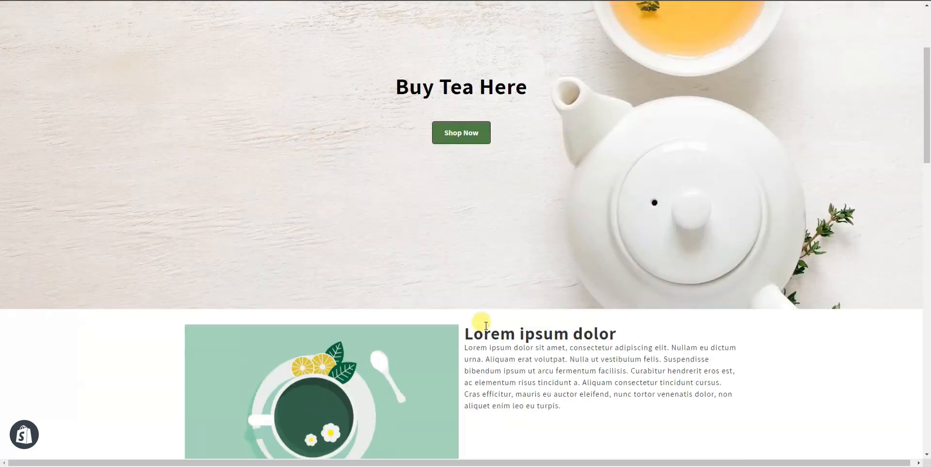
# Step: Return to the tea page's editor and review the general and SEO options in the page settings
pyautogui.click(451, 1)
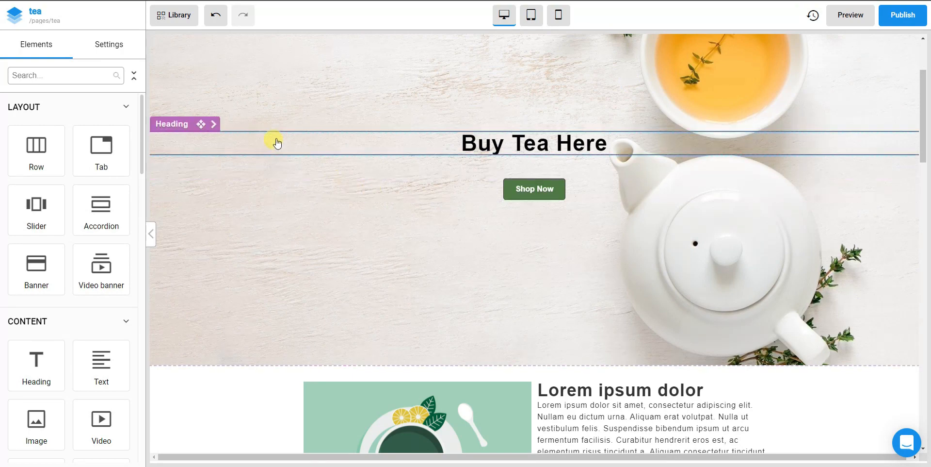
pyautogui.scroll(-2, 68, 266)
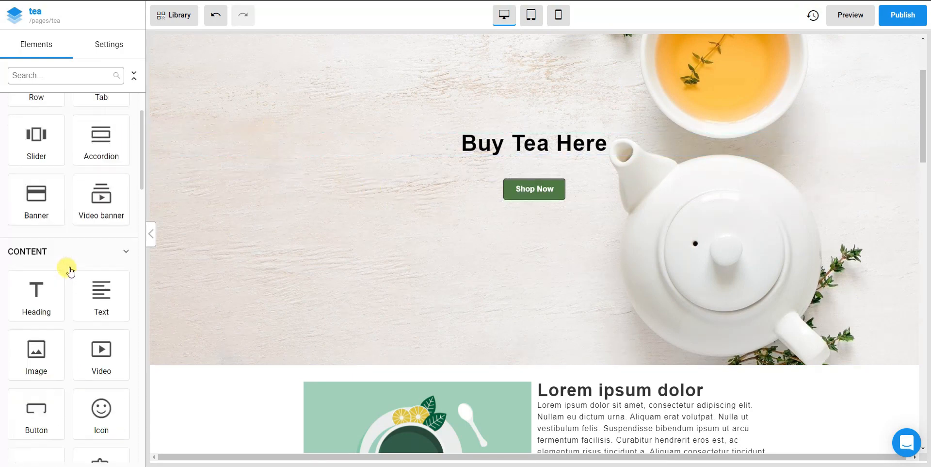
pyautogui.scroll(2, 69, 266)
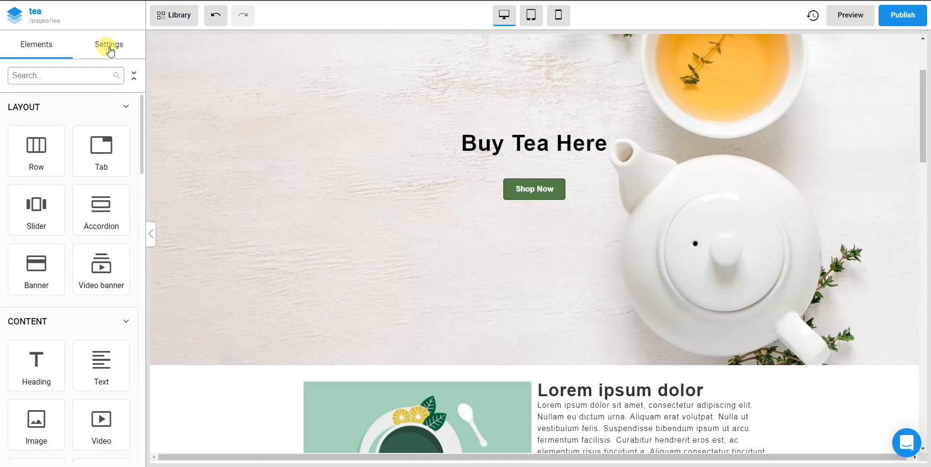
pyautogui.click(110, 48)
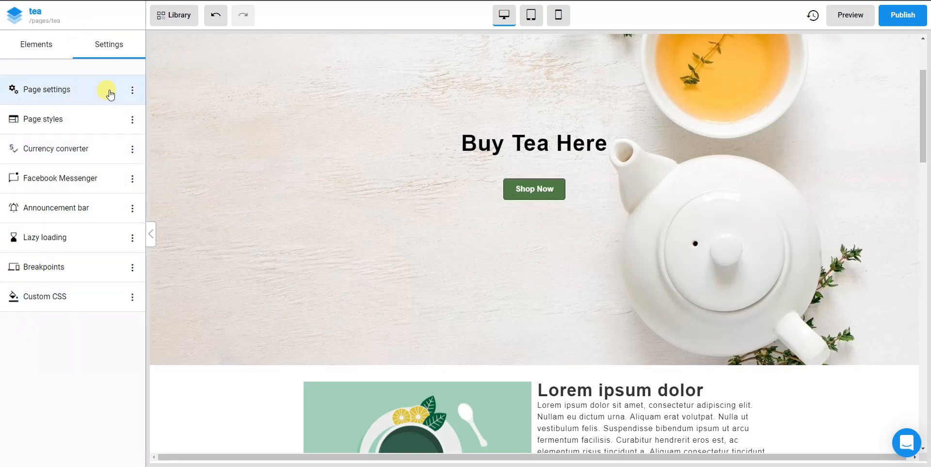
pyautogui.click(129, 91)
pyautogui.click(112, 94)
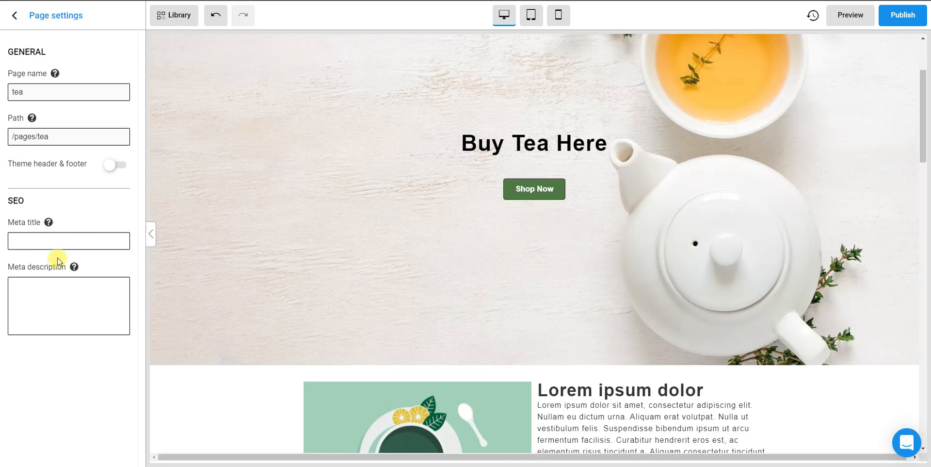
# Step: Review the page styles, including the wrapper font, width and padding and the link colors
pyautogui.click(14, 18)
pyautogui.click(94, 118)
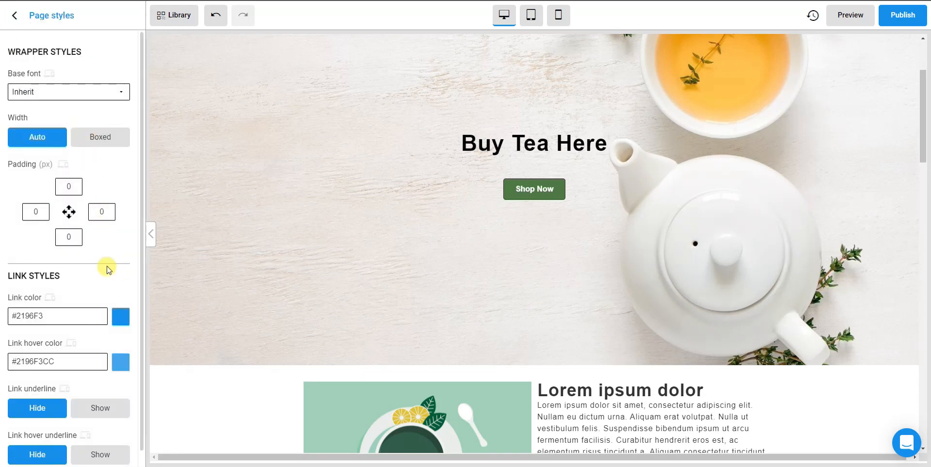
pyautogui.scroll(-2, 107, 261)
pyautogui.scroll(2, 99, 260)
pyautogui.click(14, 15)
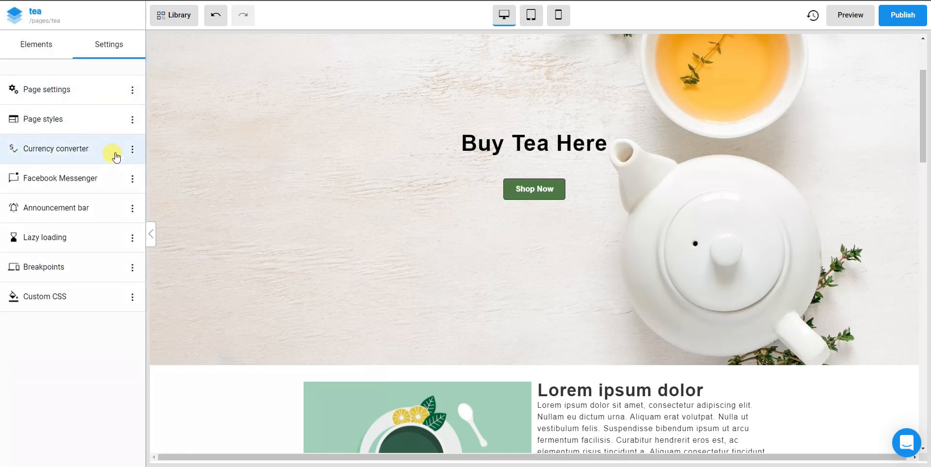
# Step: Review the currency converter option and the Facebook Messenger chat options for the page
pyautogui.click(115, 156)
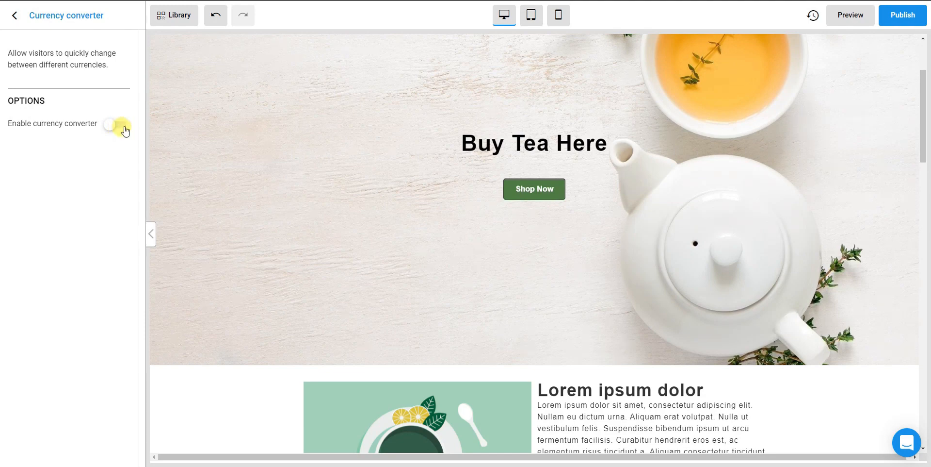
pyautogui.click(16, 19)
pyautogui.click(87, 177)
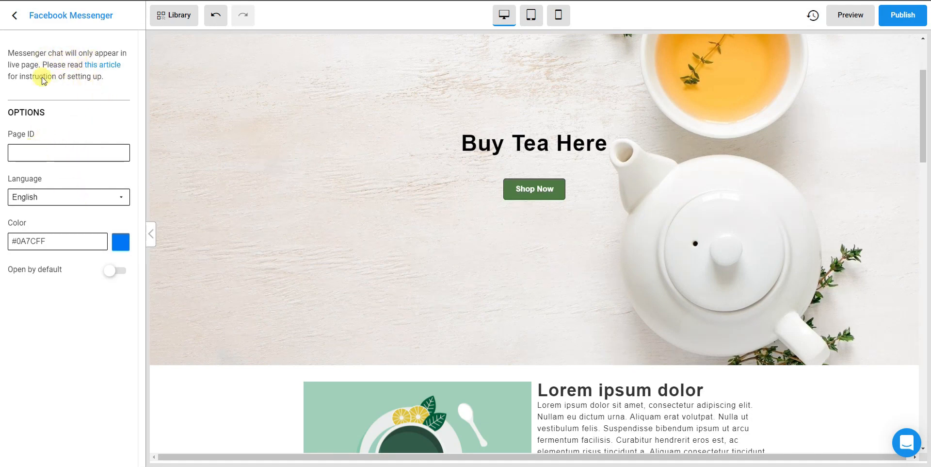
pyautogui.click(15, 17)
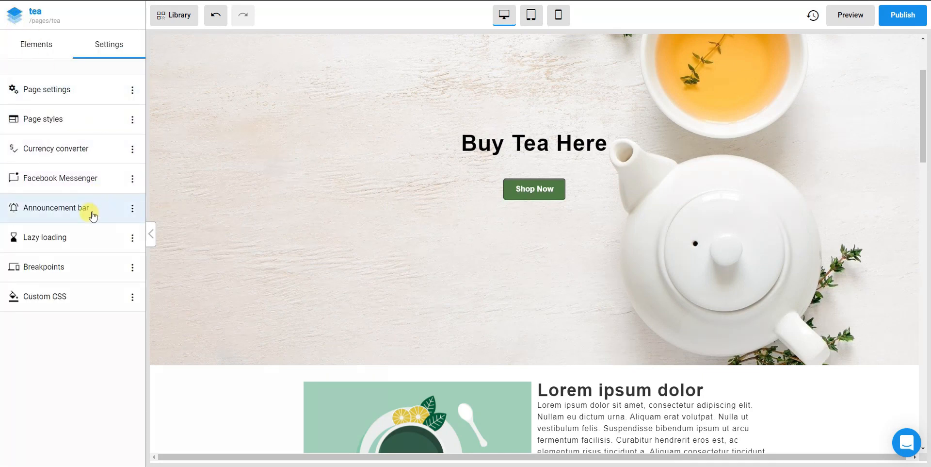
# Step: Try out the announcement bar on the tea page and turn it back off
pyautogui.click(93, 215)
pyautogui.click(119, 126)
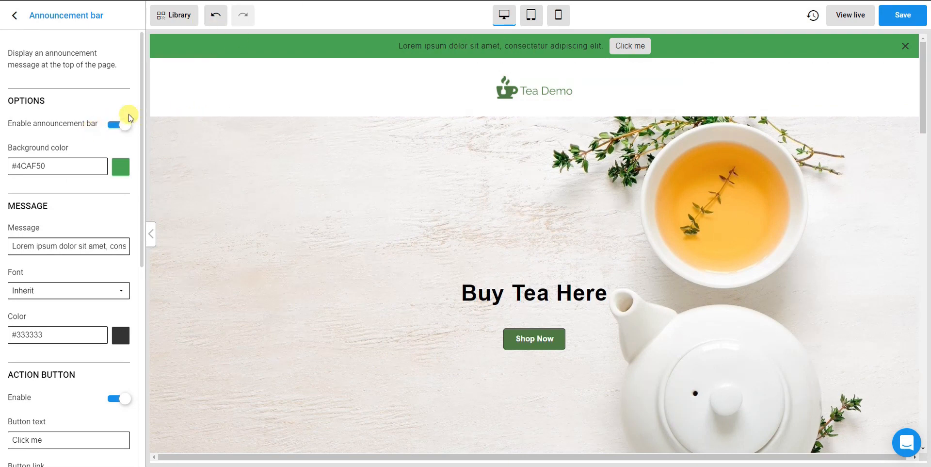
pyautogui.click(112, 126)
pyautogui.click(15, 15)
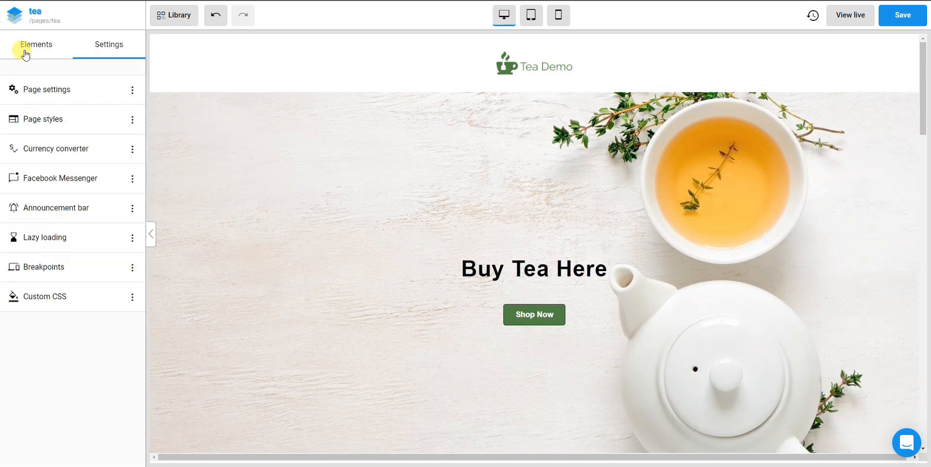
# Step: Enable lazy loading for the tea page
pyautogui.click(95, 234)
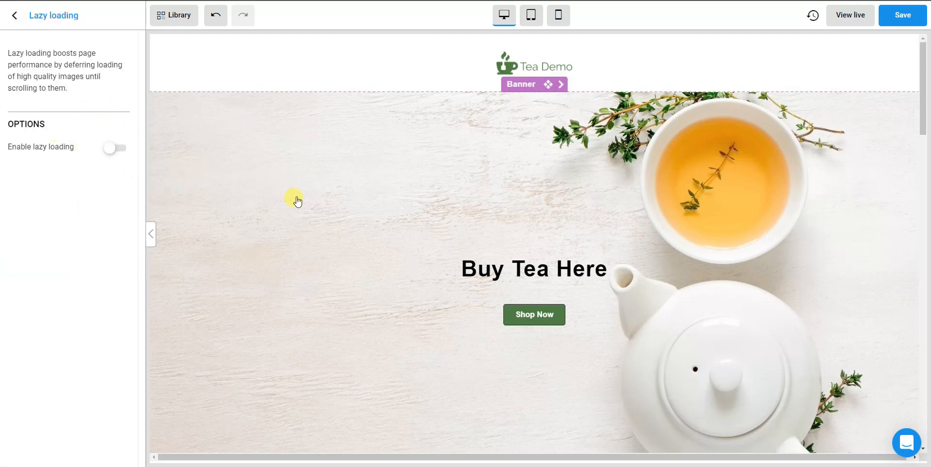
pyautogui.scroll(-5, 455, 208)
pyautogui.scroll(5, 482, 208)
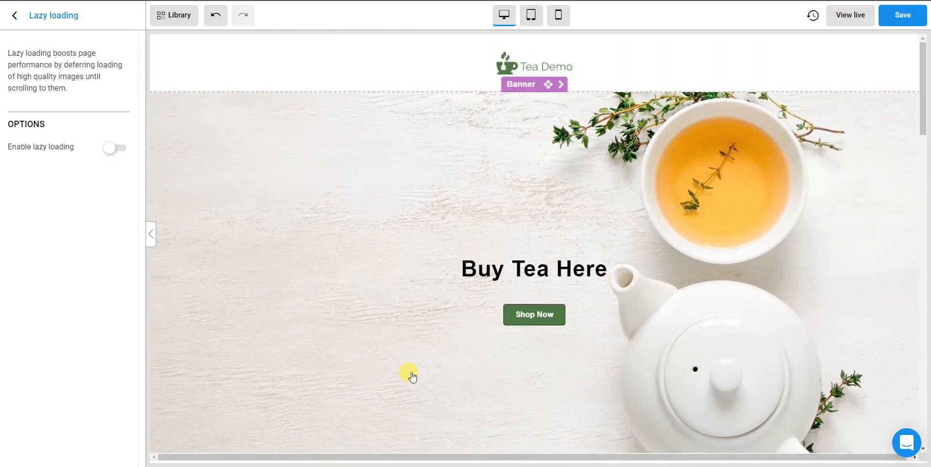
pyautogui.scroll(-9, 505, 381)
pyautogui.scroll(3, 497, 387)
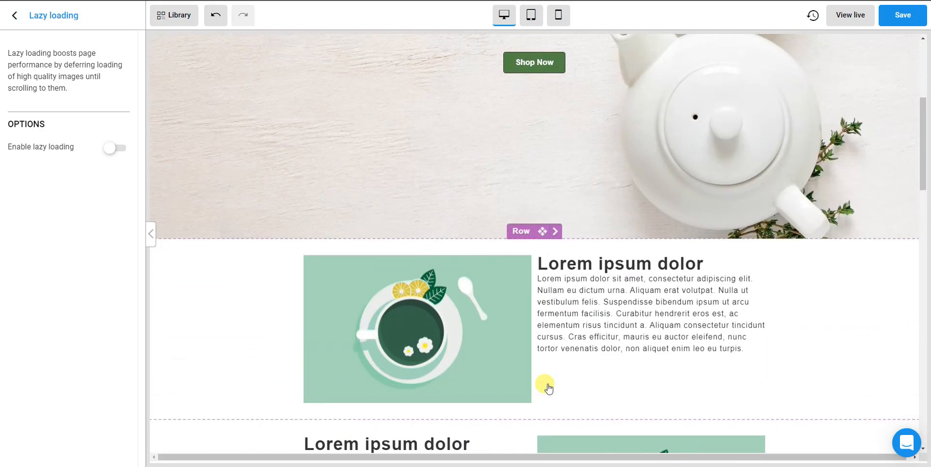
pyautogui.scroll(-5, 545, 382)
pyautogui.scroll(3, 548, 373)
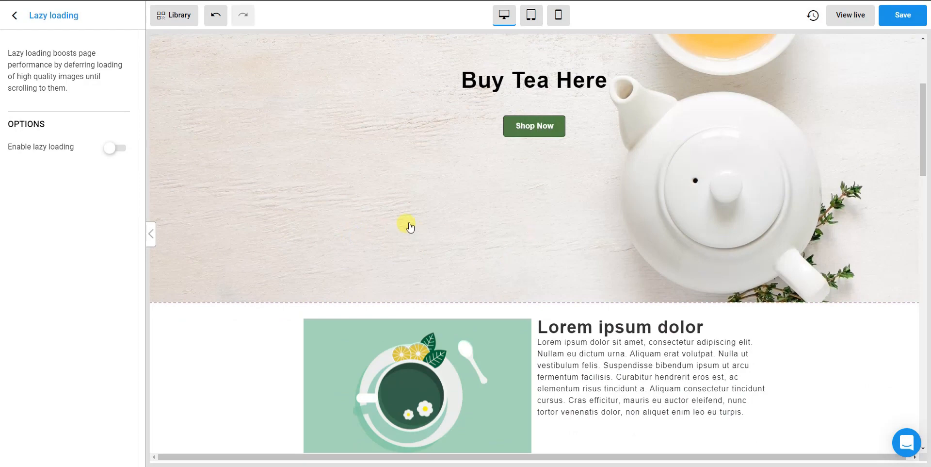
pyautogui.scroll(-9, 568, 242)
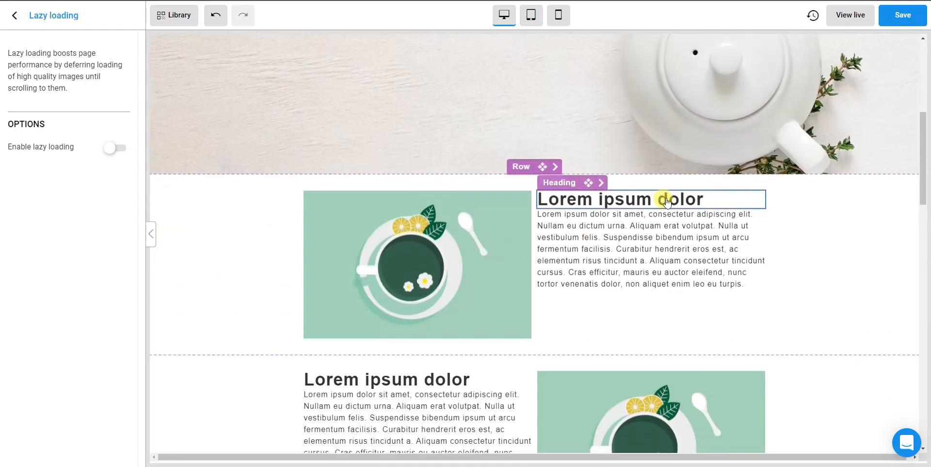
pyautogui.scroll(-3, 665, 204)
pyautogui.scroll(8, 662, 203)
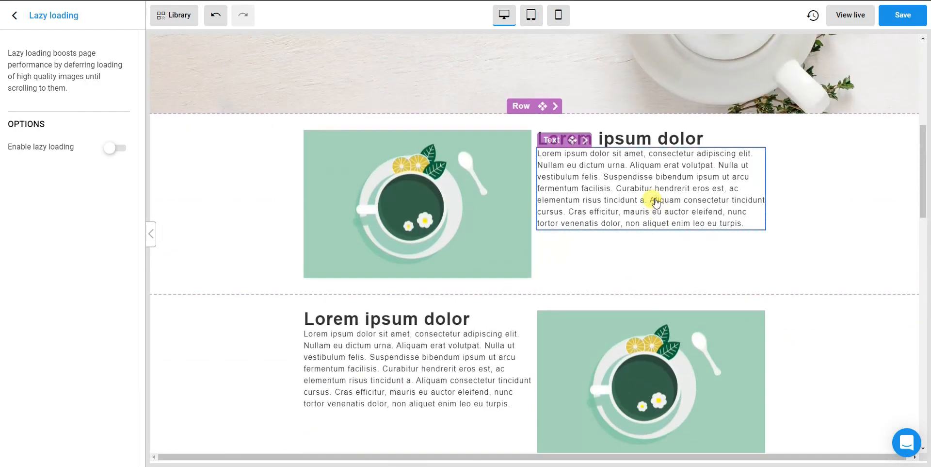
pyautogui.scroll(6, 570, 293)
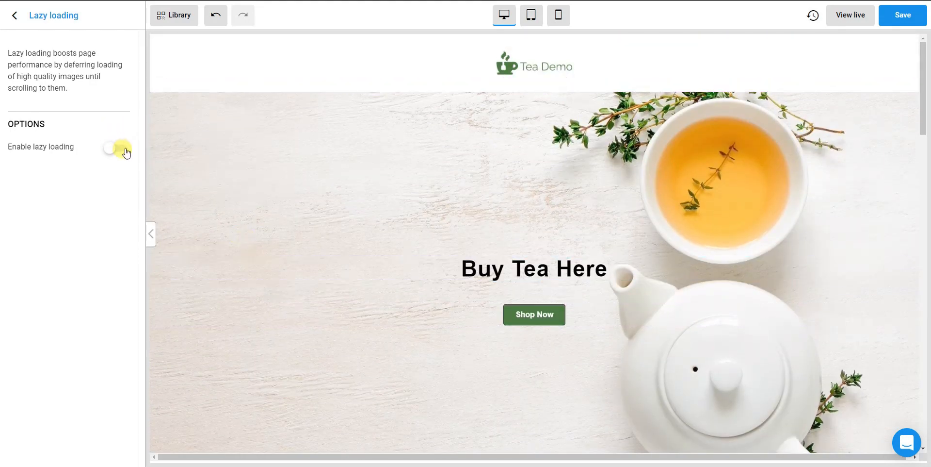
pyautogui.click(125, 151)
pyautogui.click(16, 16)
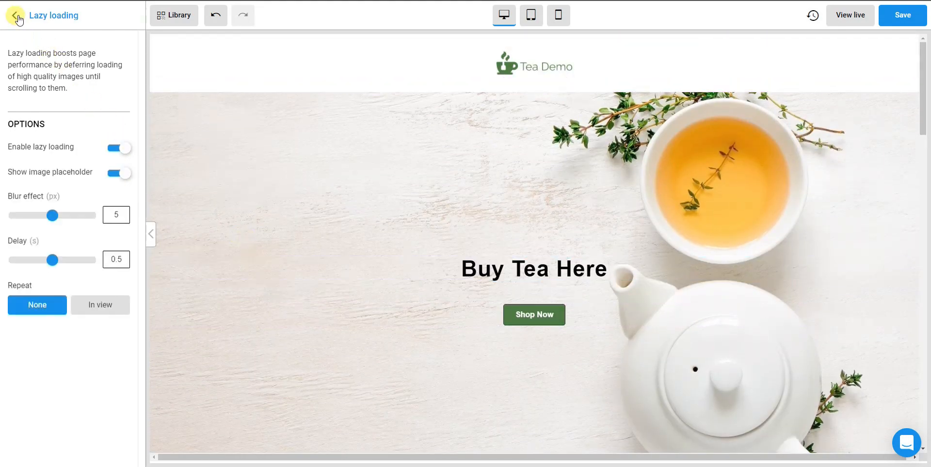
# Step: Review the tea page's responsive breakpoint settings for tablet and mobile and its custom CSS editor
pyautogui.click(103, 257)
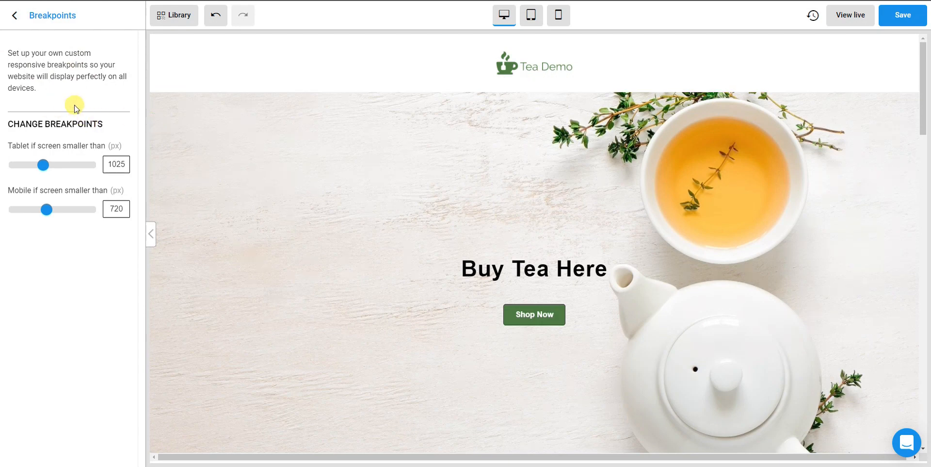
pyautogui.click(22, 25)
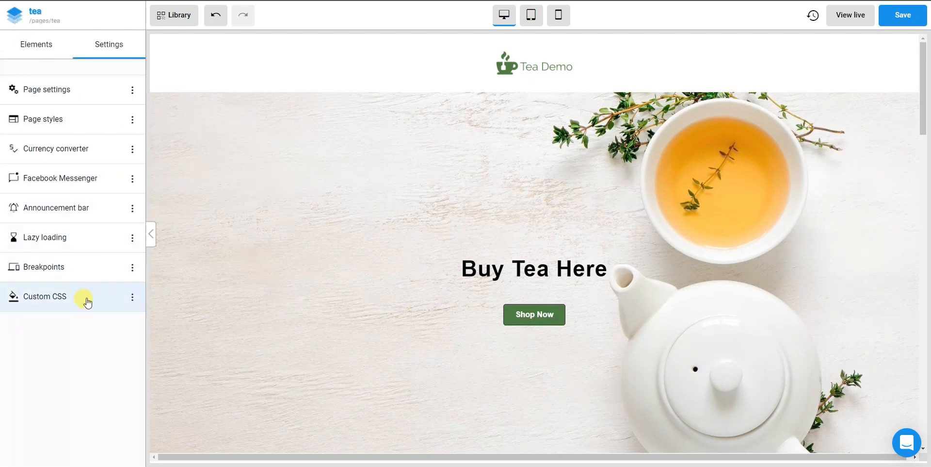
pyautogui.click(85, 298)
pyautogui.click(50, 120)
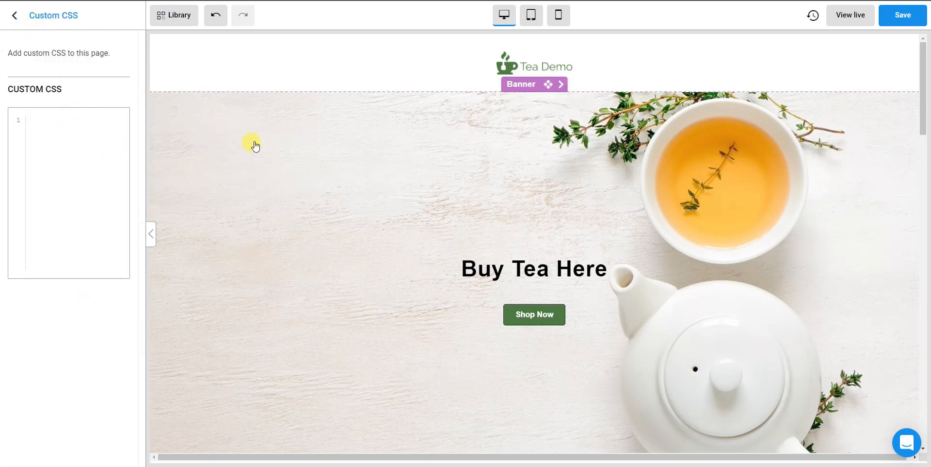
pyautogui.click(16, 19)
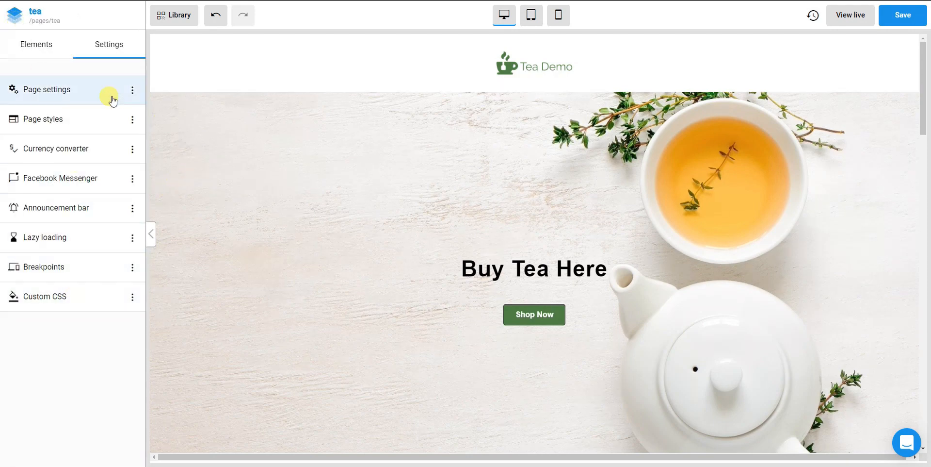
# Step: Save the tea page and publish it, dismissing the section library
pyautogui.click(60, 45)
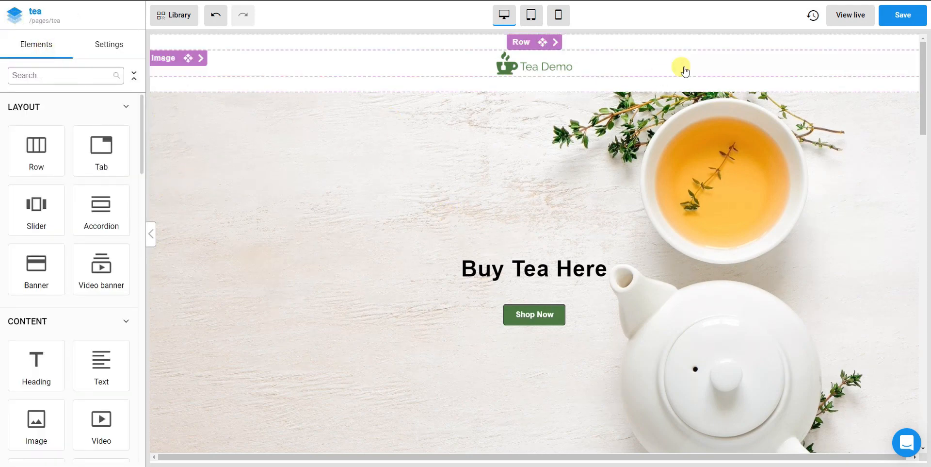
pyautogui.click(901, 15)
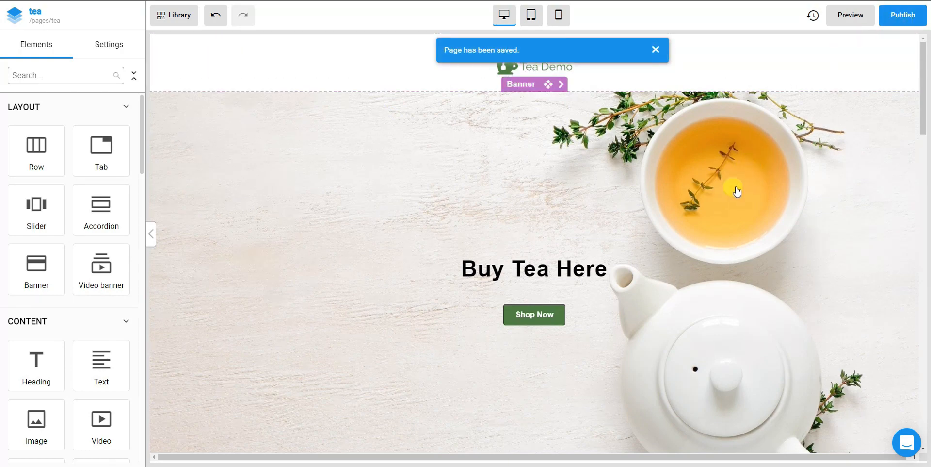
pyautogui.click(882, 22)
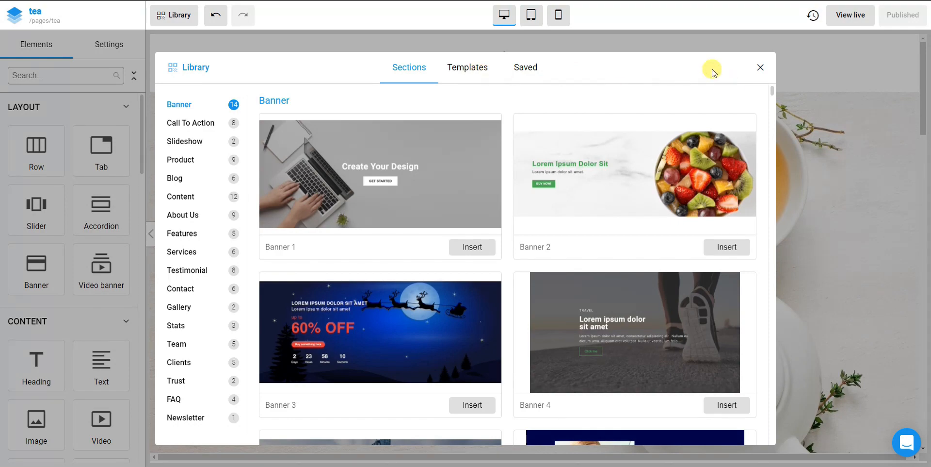
pyautogui.click(758, 66)
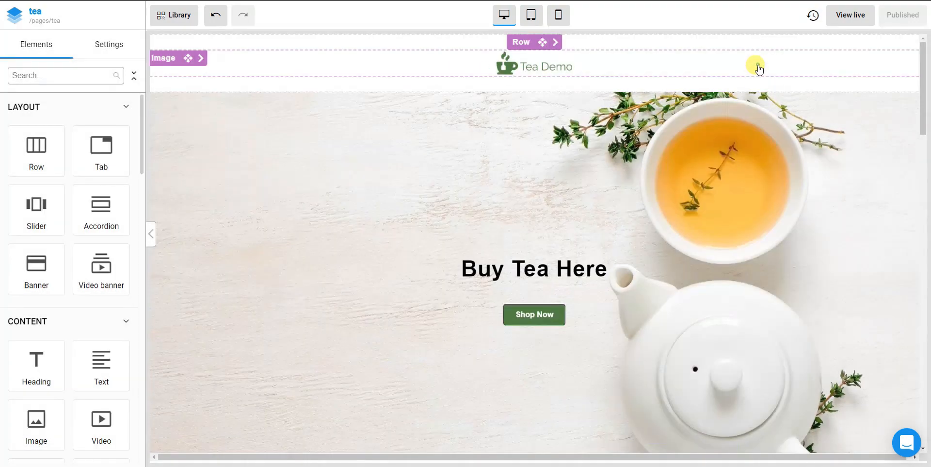
# Step: Return to the landing pages list and review the actions available for the published tea page
pyautogui.click(7, 19)
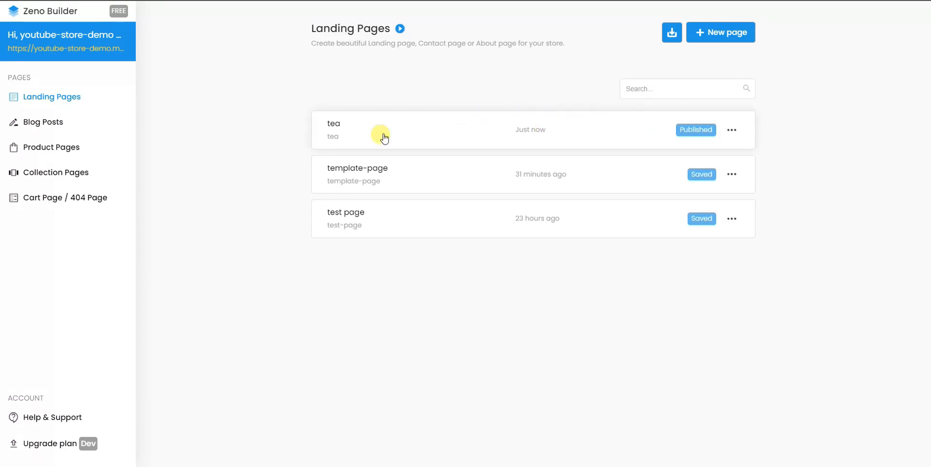
pyautogui.click(733, 130)
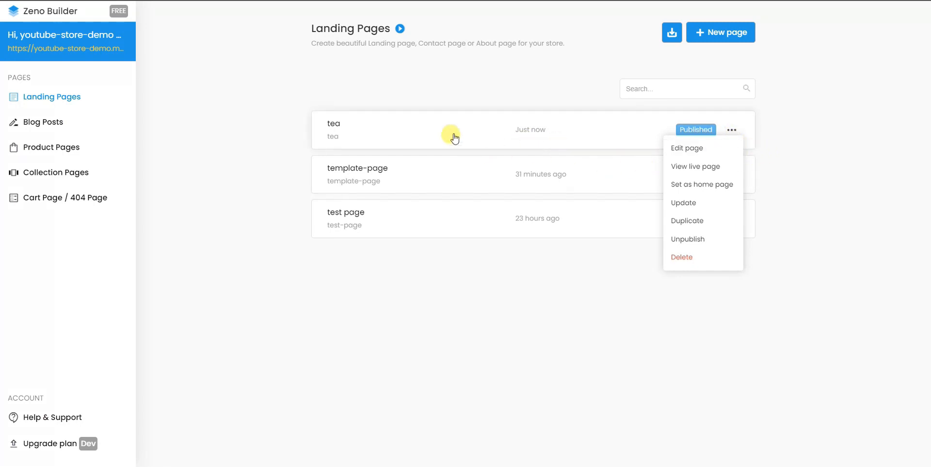
pyautogui.click(781, 181)
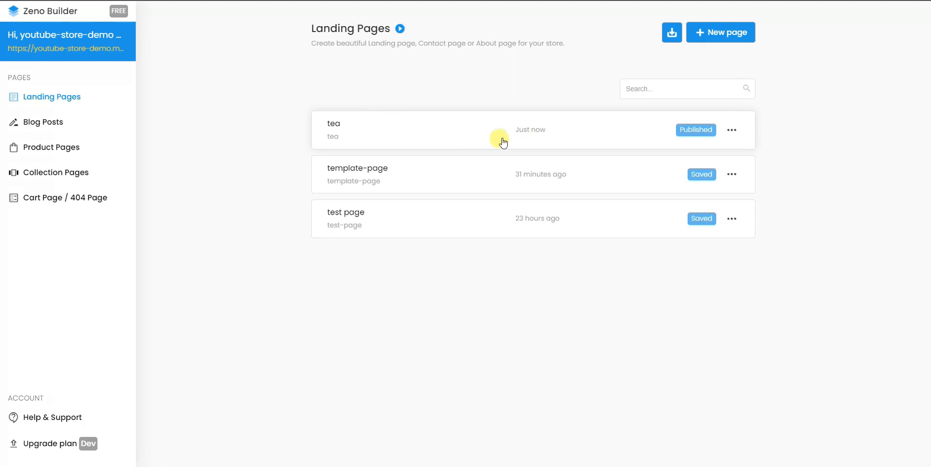
pyautogui.click(732, 131)
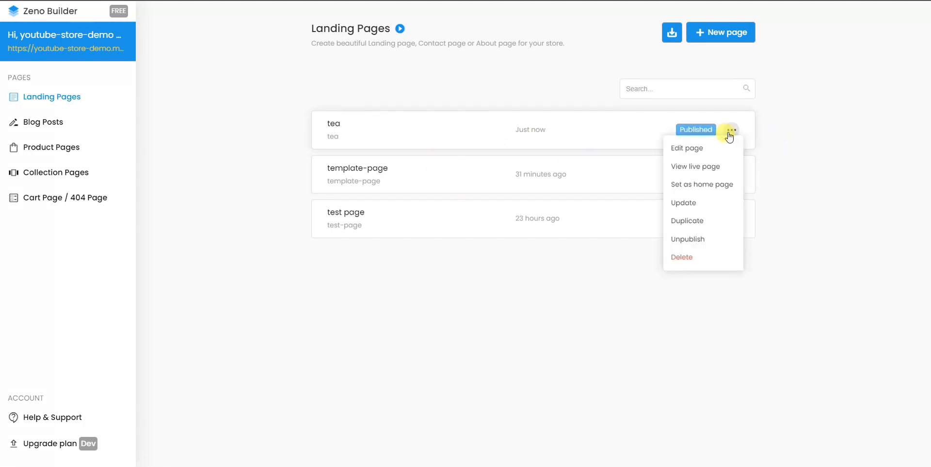
pyautogui.click(709, 189)
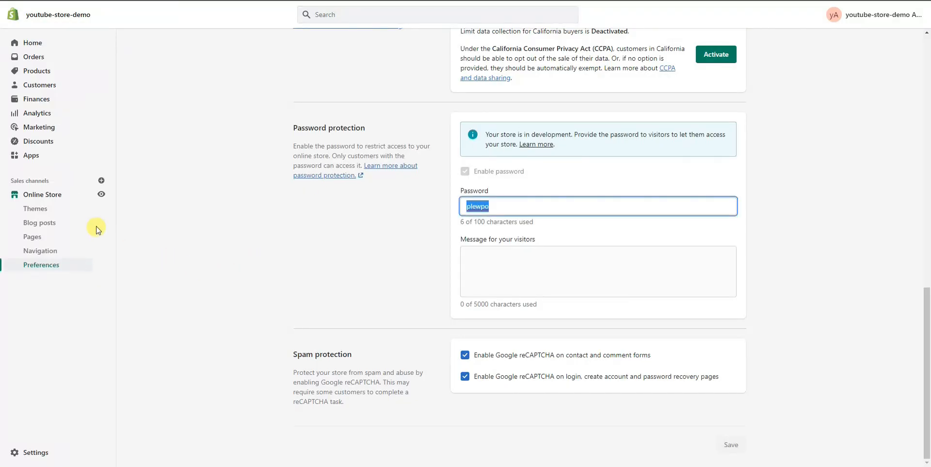
# Step: Switch to the Shopify admin, open the live online store and look over its current home page
pyautogui.click(102, 194)
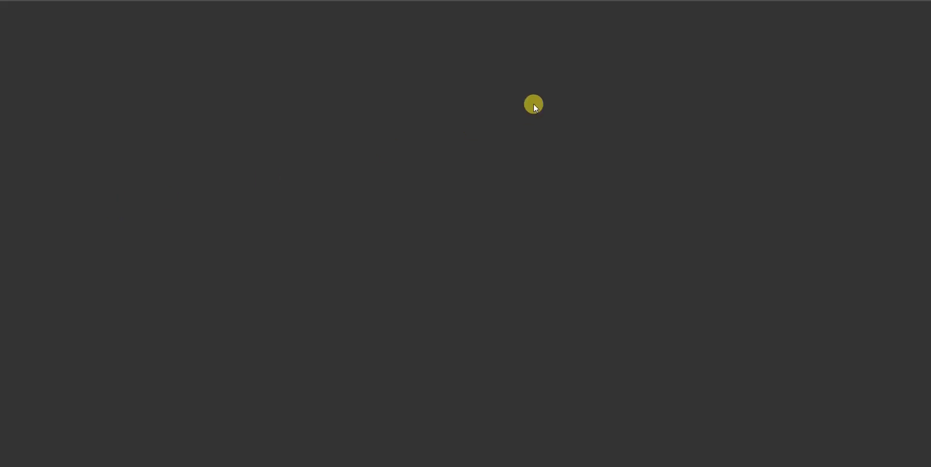
pyautogui.scroll(-7, 636, 237)
pyautogui.scroll(2, 660, 243)
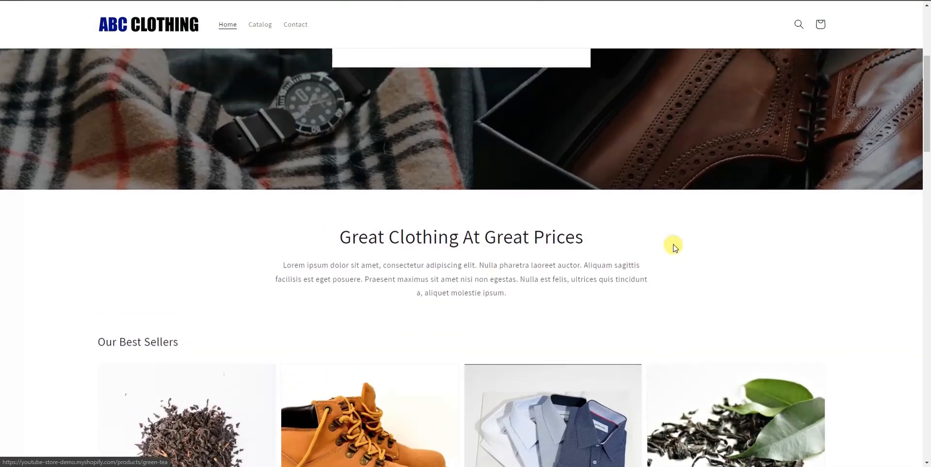
pyautogui.scroll(-2, 671, 244)
pyautogui.scroll(7, 674, 242)
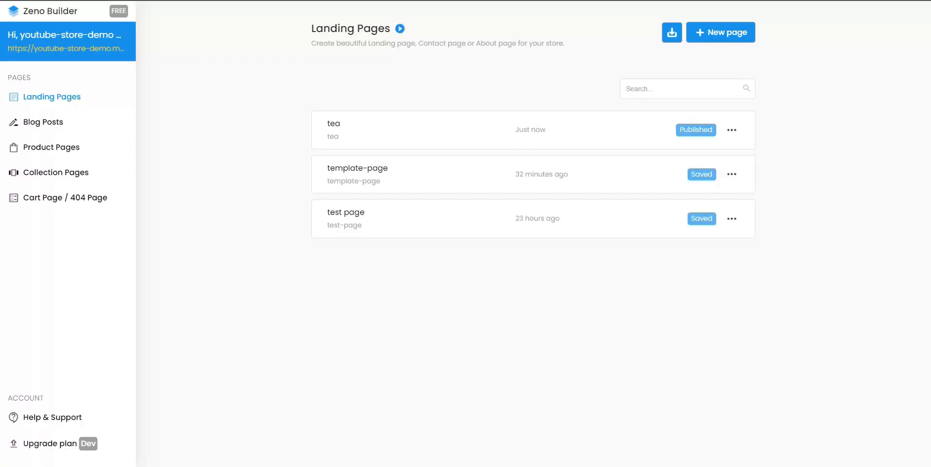
# Step: Set the published tea landing page as the store's home page
pyautogui.click(732, 130)
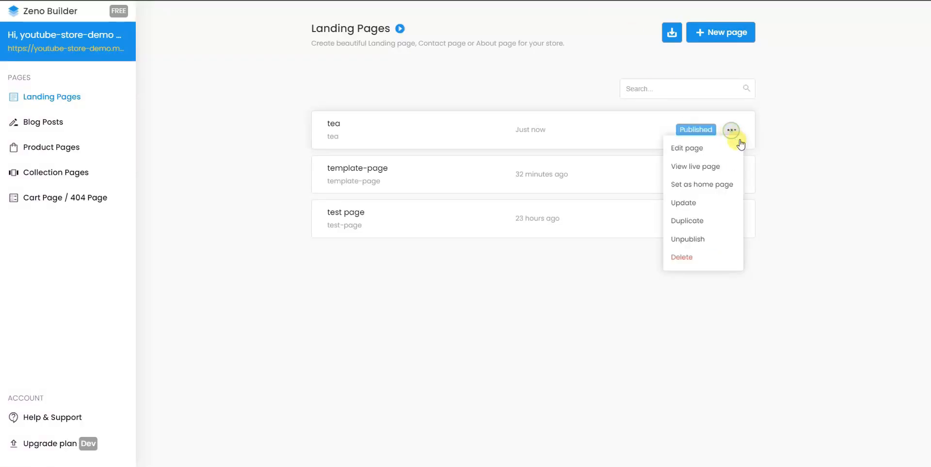
pyautogui.click(720, 184)
pyautogui.click(416, 236)
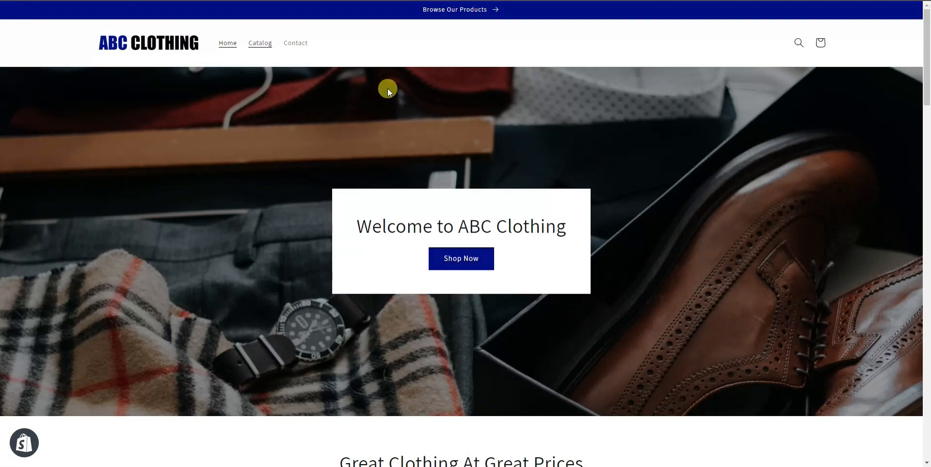
# Step: Check the tea page on the storefront's home address, then return to the landing pages list in Zeno Builder
pyautogui.scroll(-9, 624, 232)
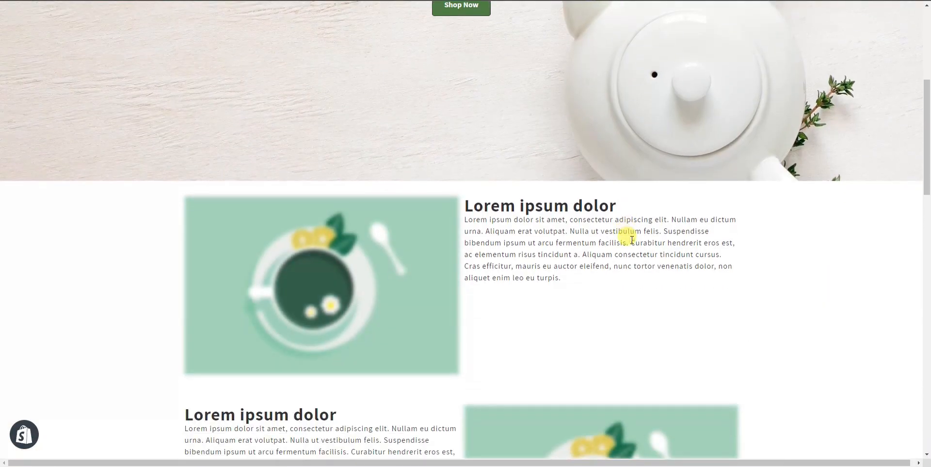
pyautogui.scroll(10, 649, 249)
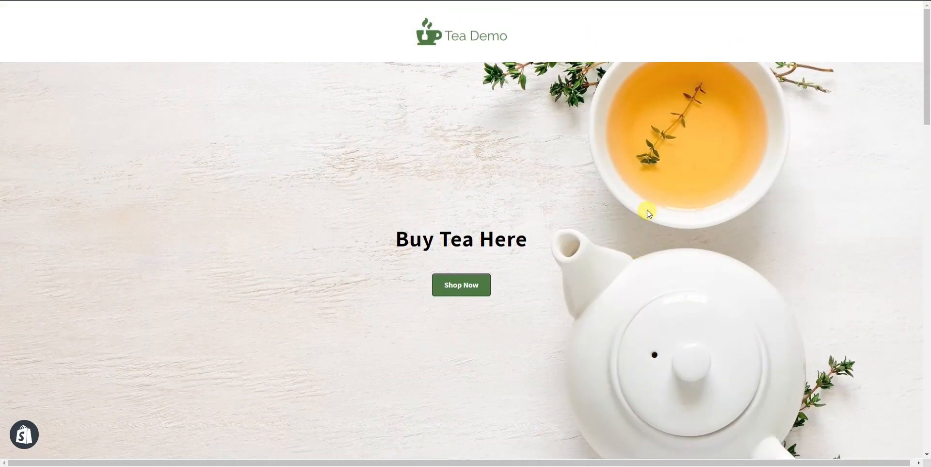
pyautogui.click(461, 0)
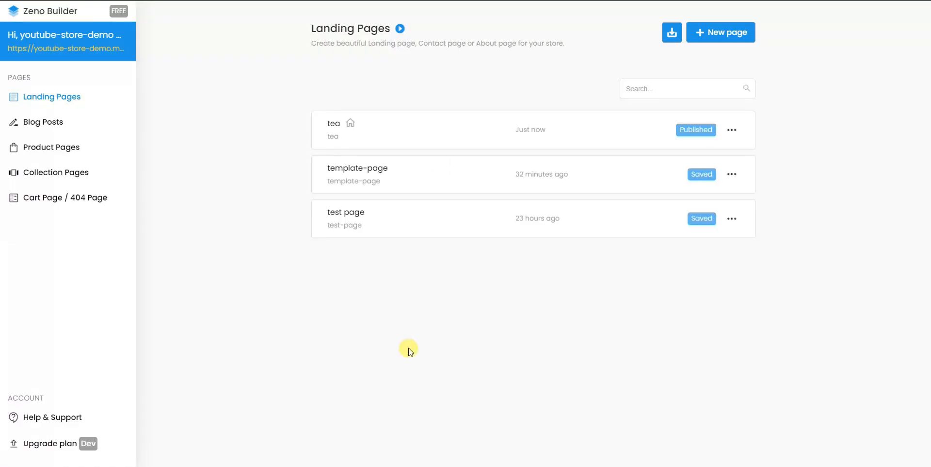